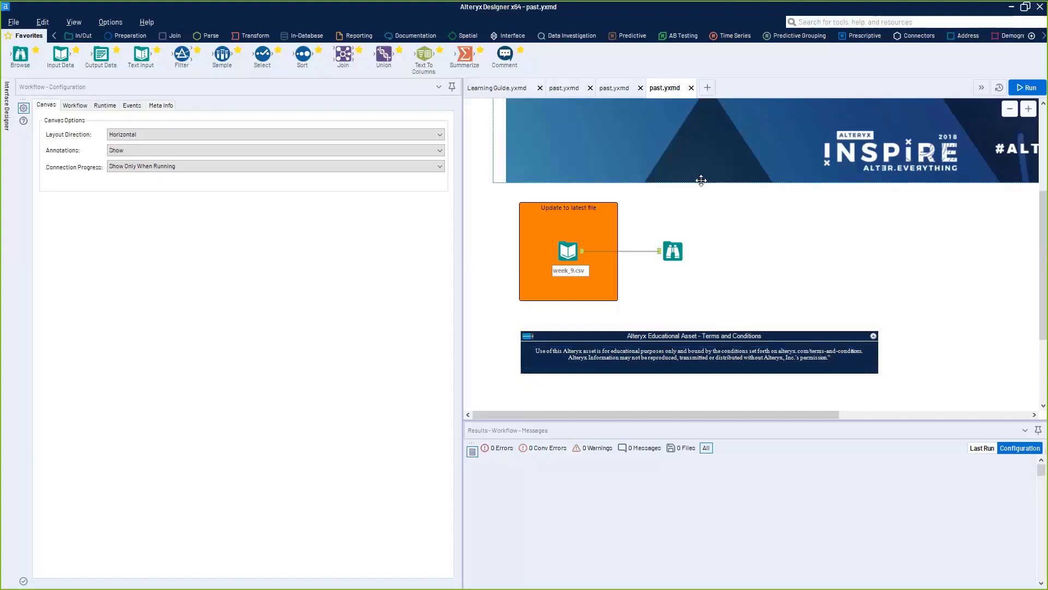
Step: Examine how the first past.yxmd workflow unions its weekly CSV inputs, and compare it with the workflow unioning the stock_data tables
{"action": "left_click", "coordinate": [565, 95]}
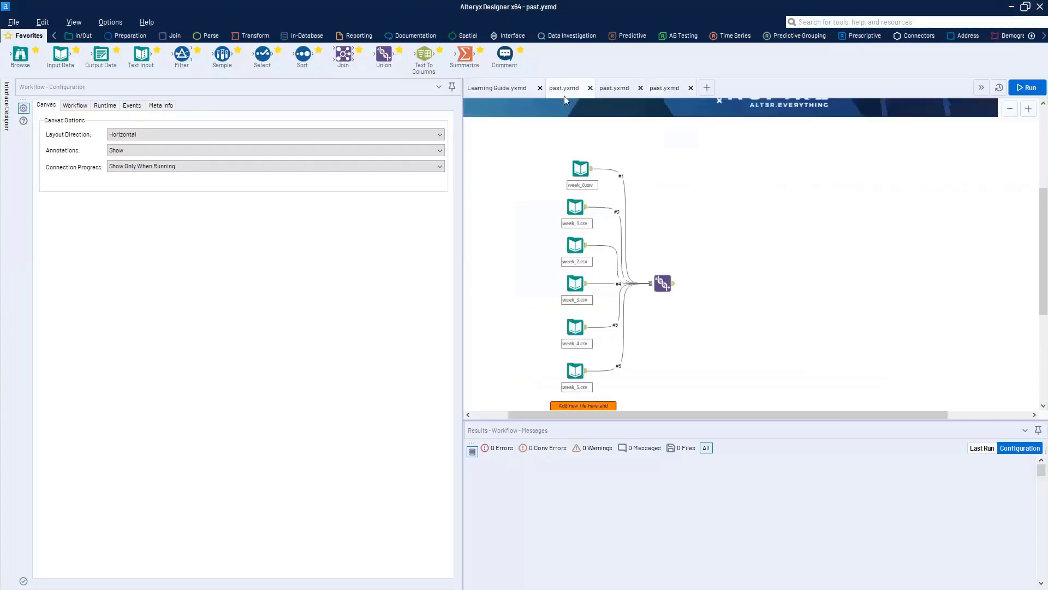
{"action": "scroll", "coordinate": [600, 223], "scroll_direction": "down", "scroll_amount": 2}
{"action": "scroll", "coordinate": [601, 224], "scroll_direction": "down", "scroll_amount": 1}
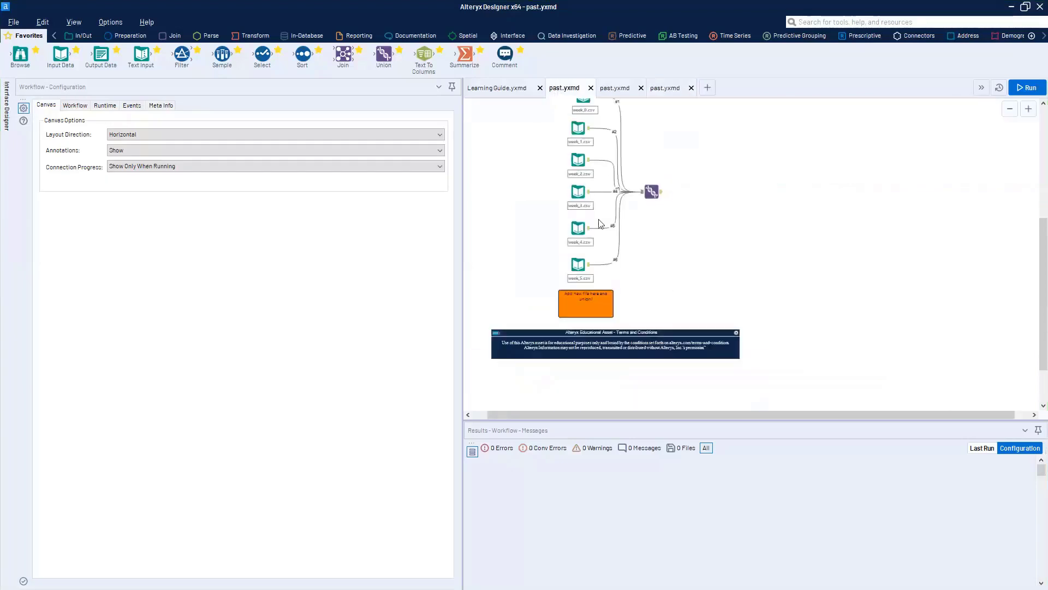
{"action": "scroll", "coordinate": [601, 224], "scroll_direction": "up", "scroll_amount": 1}
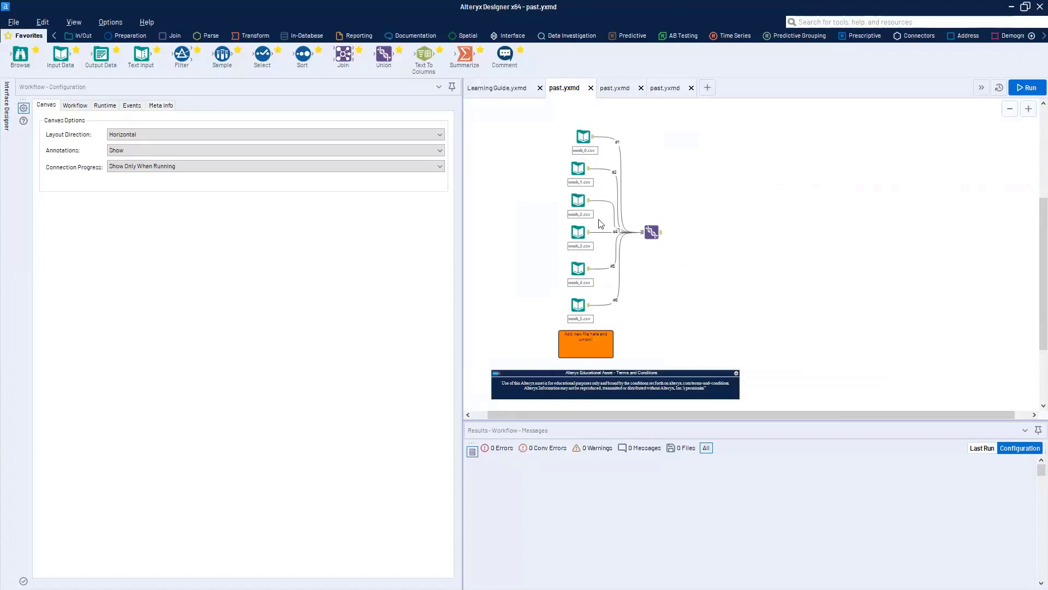
{"action": "left_click", "coordinate": [622, 89]}
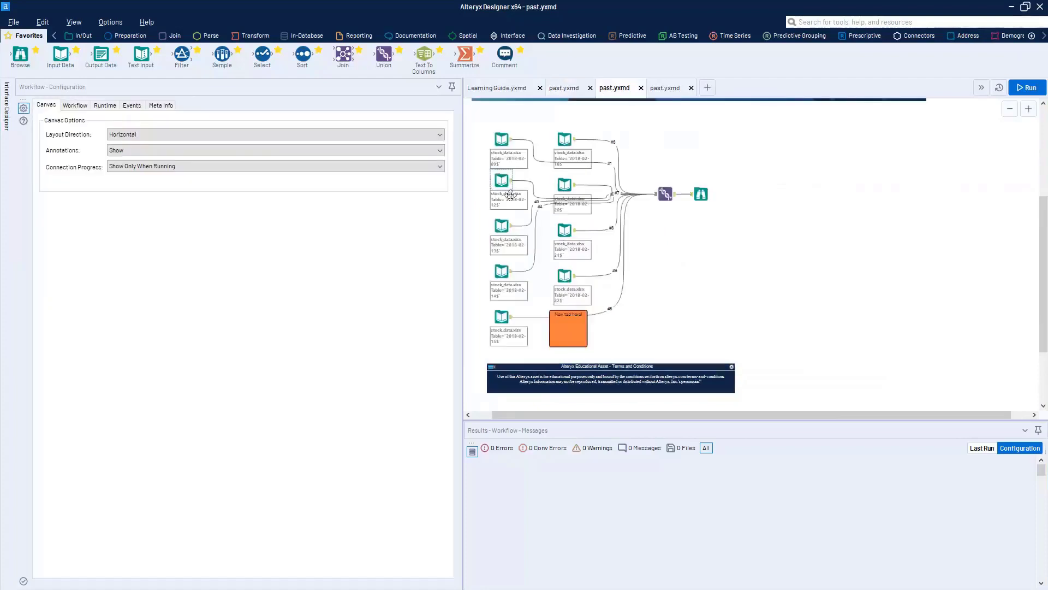
{"action": "left_click", "coordinate": [504, 143]}
{"action": "left_click", "coordinate": [570, 91]}
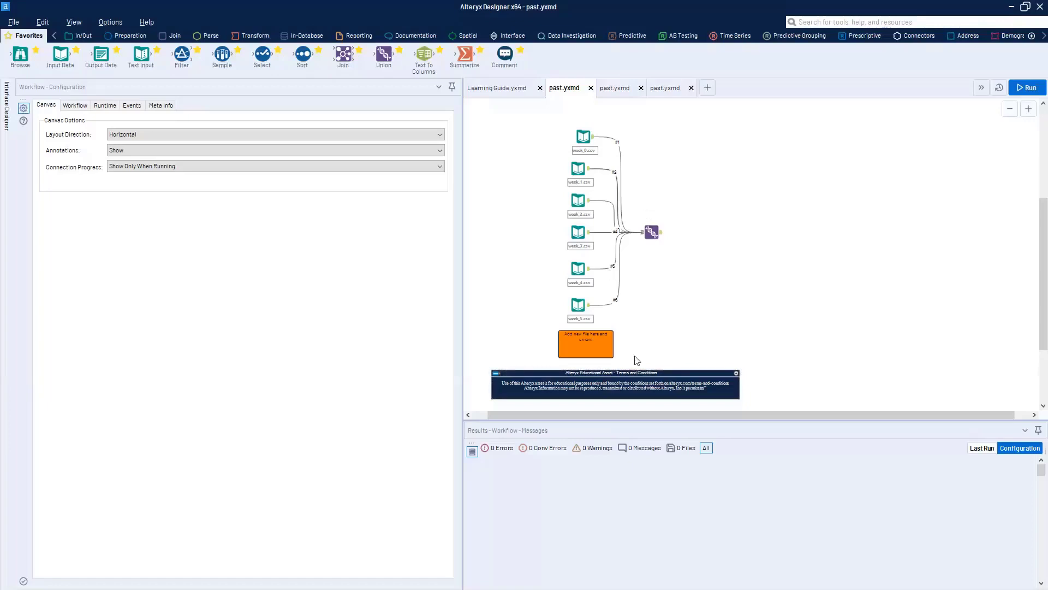
{"action": "scroll", "coordinate": [639, 350], "scroll_direction": "up", "scroll_amount": 1}
{"action": "scroll", "coordinate": [652, 298], "scroll_direction": "down", "scroll_amount": 1}
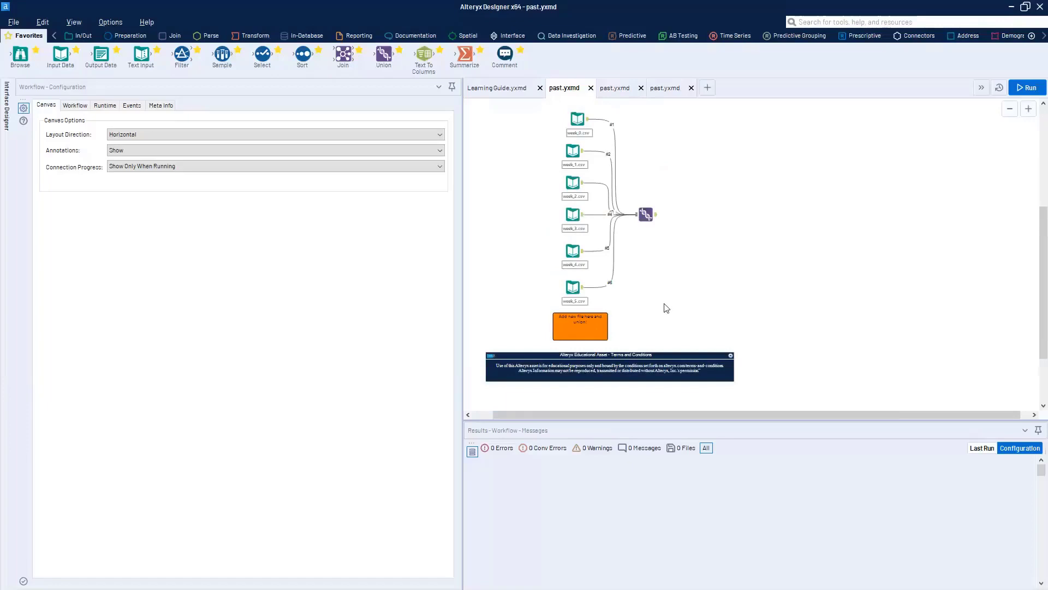
{"action": "scroll", "coordinate": [573, 183], "scroll_direction": "up", "scroll_amount": 1}
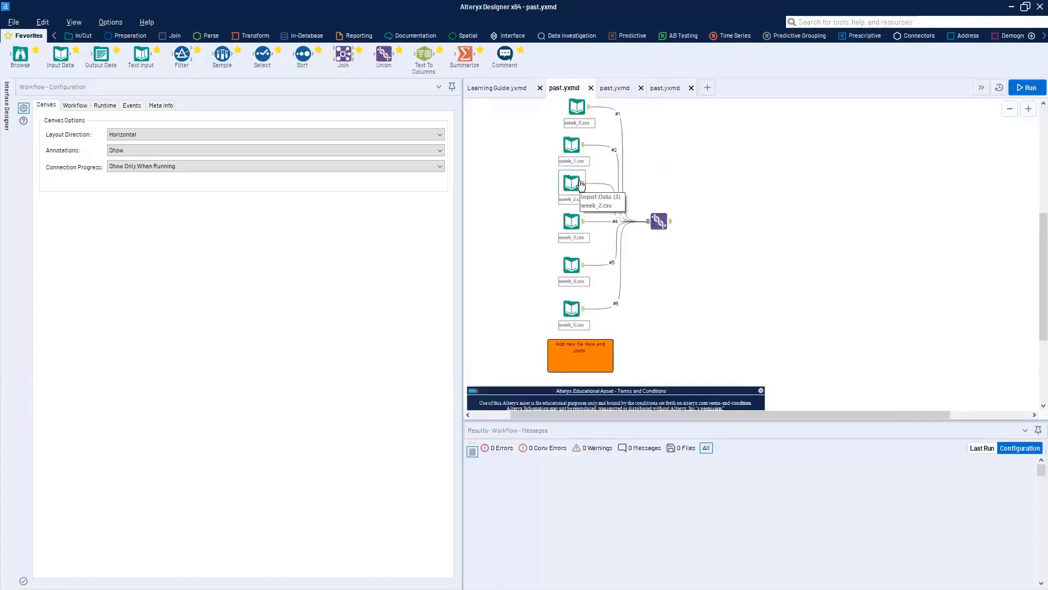
Step: Shift the week_0.csv, week_1.csv, week_2.csv and week_3.csv input tools slightly farther from the Union tool
{"action": "scroll", "coordinate": [578, 165], "scroll_direction": "up", "scroll_amount": 2}
{"action": "left_click", "coordinate": [573, 155]}
{"action": "left_click_drag", "start_coordinate": [574, 154], "coordinate": [560, 155]}
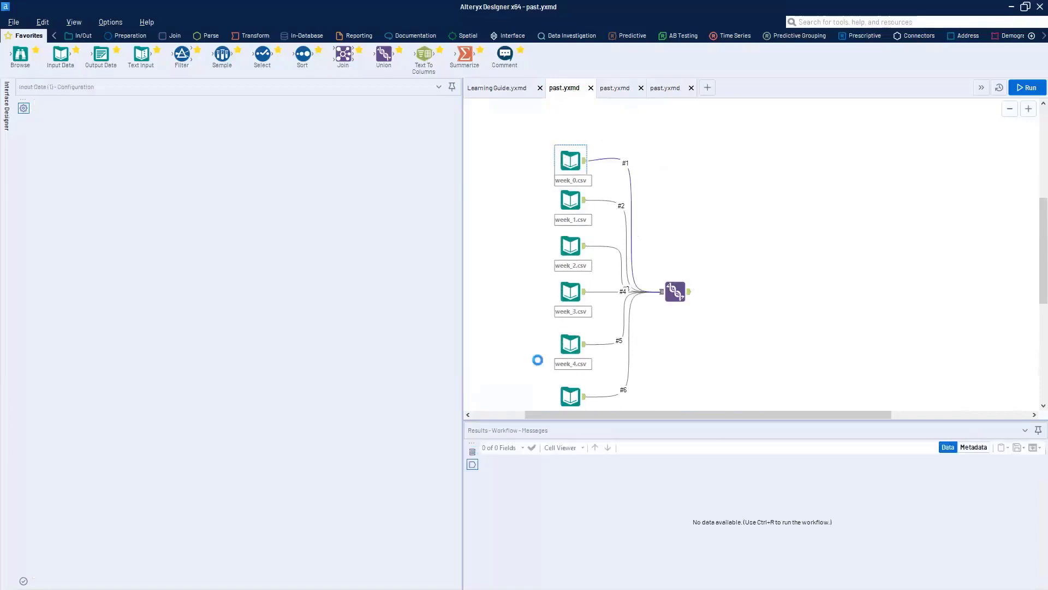
{"action": "left_click_drag", "start_coordinate": [578, 208], "coordinate": [571, 207]}
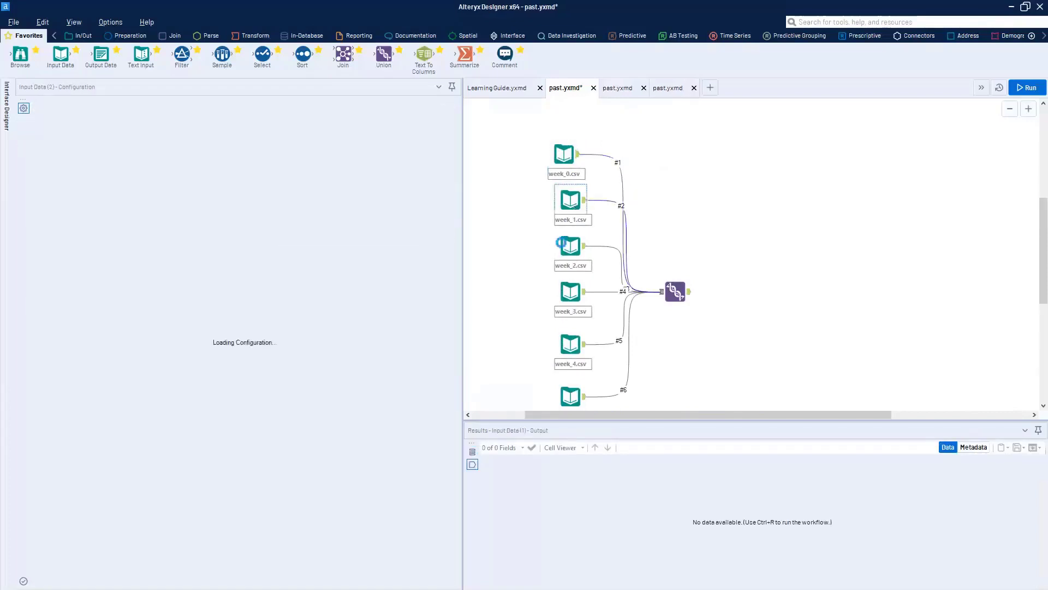
{"action": "left_click_drag", "start_coordinate": [577, 247], "coordinate": [570, 247]}
{"action": "left_click_drag", "start_coordinate": [576, 293], "coordinate": [563, 293]}
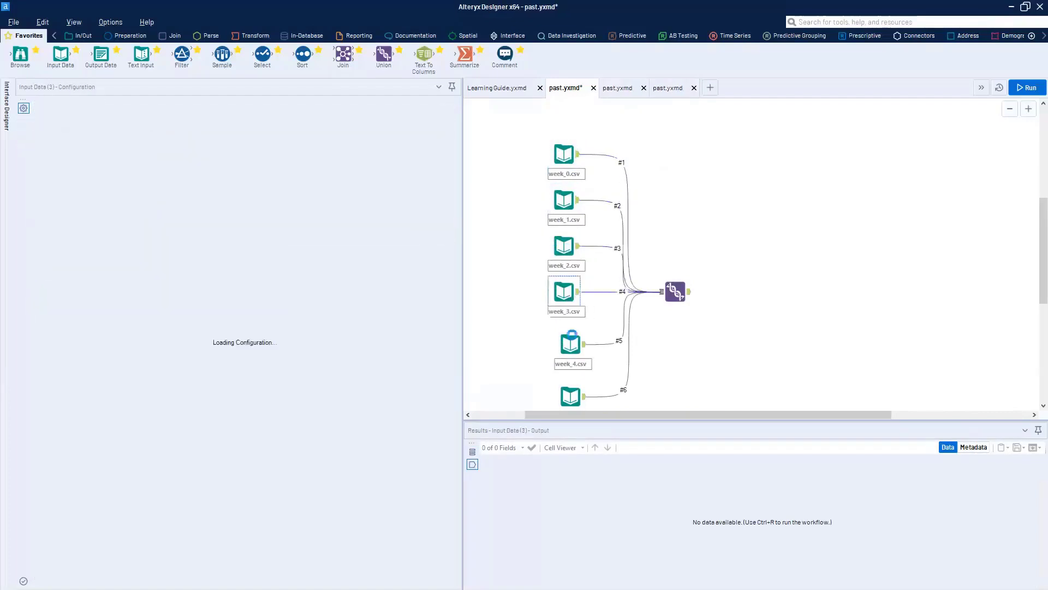
Step: Add an Input Data tool in the orange "Add new file here and union!" box and connect it to 01_input_problem_1\past\data\week_5.csv
{"action": "scroll", "coordinate": [650, 369], "scroll_direction": "down", "scroll_amount": 4}
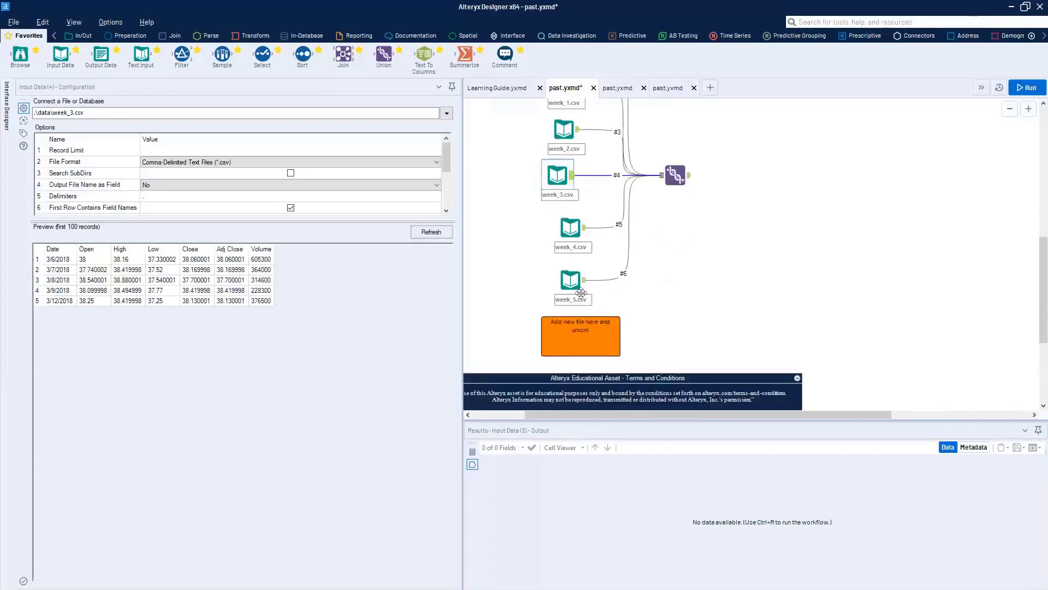
{"action": "left_click_drag", "start_coordinate": [60, 55], "coordinate": [571, 345]}
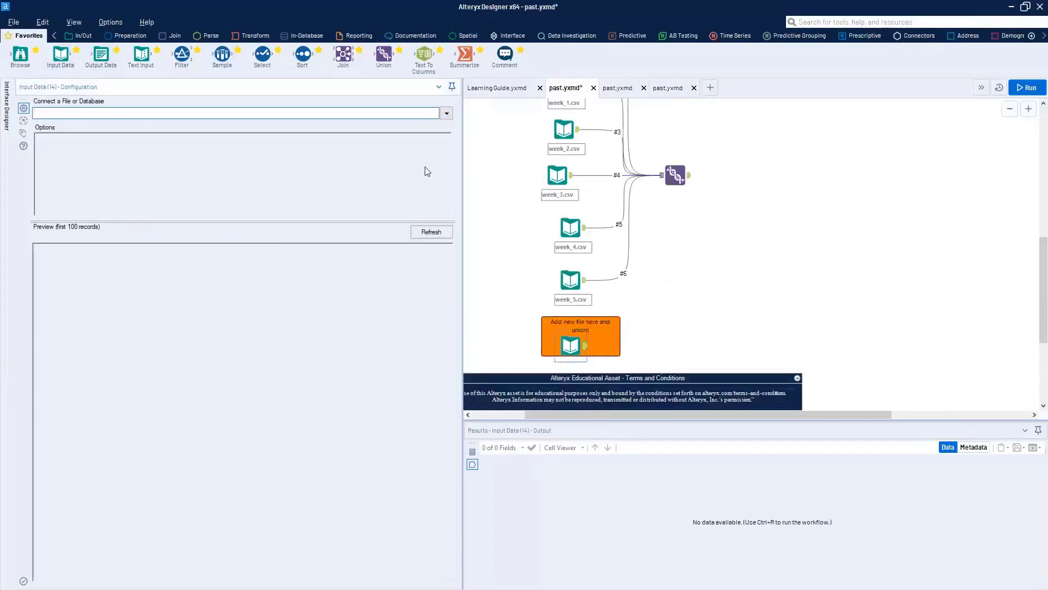
{"action": "left_click", "coordinate": [447, 113]}
{"action": "left_click", "coordinate": [413, 134]}
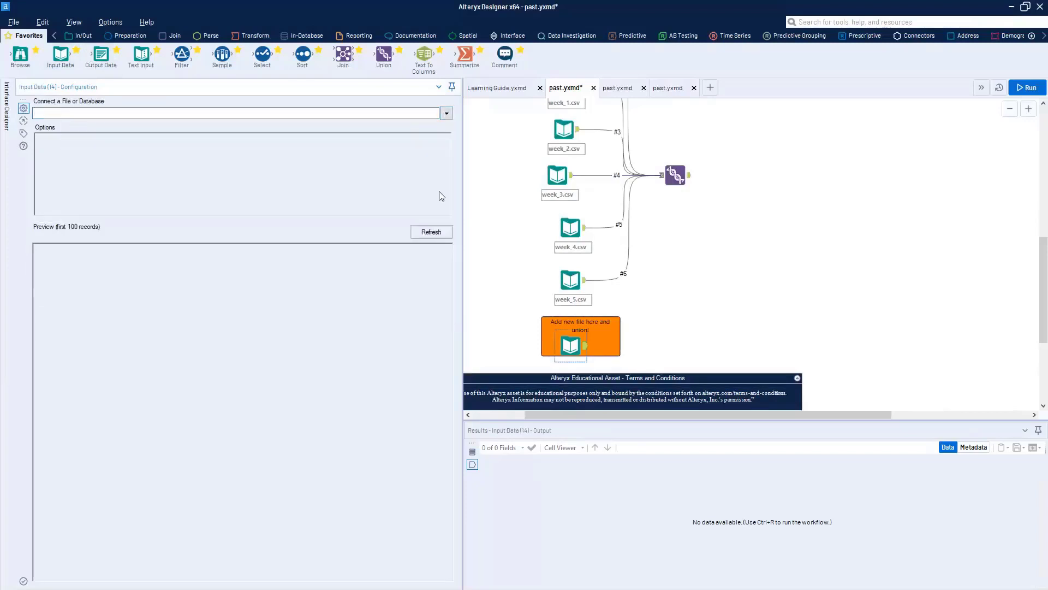
{"action": "left_click", "coordinate": [595, 166]}
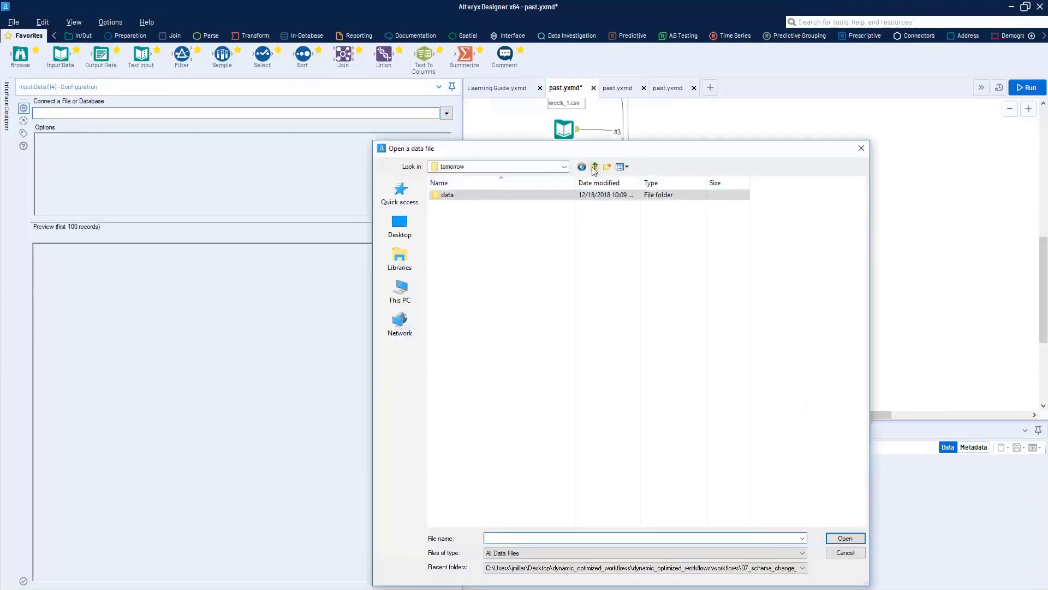
{"action": "left_click", "coordinate": [594, 166]}
{"action": "left_click", "coordinate": [595, 167]}
{"action": "double_click", "coordinate": [531, 197]}
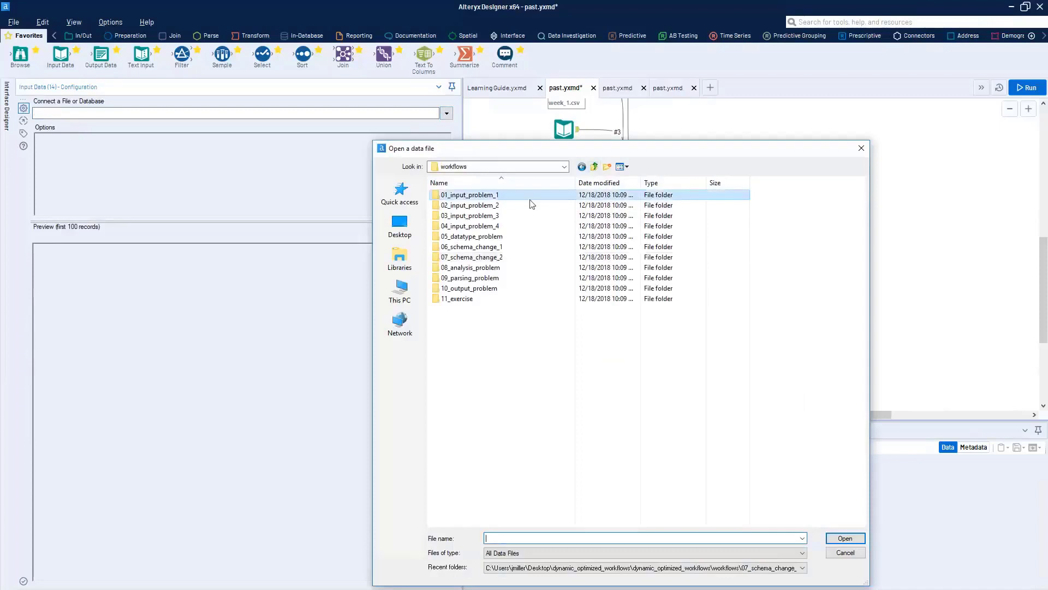
{"action": "double_click", "coordinate": [495, 197]}
{"action": "double_click", "coordinate": [495, 197]}
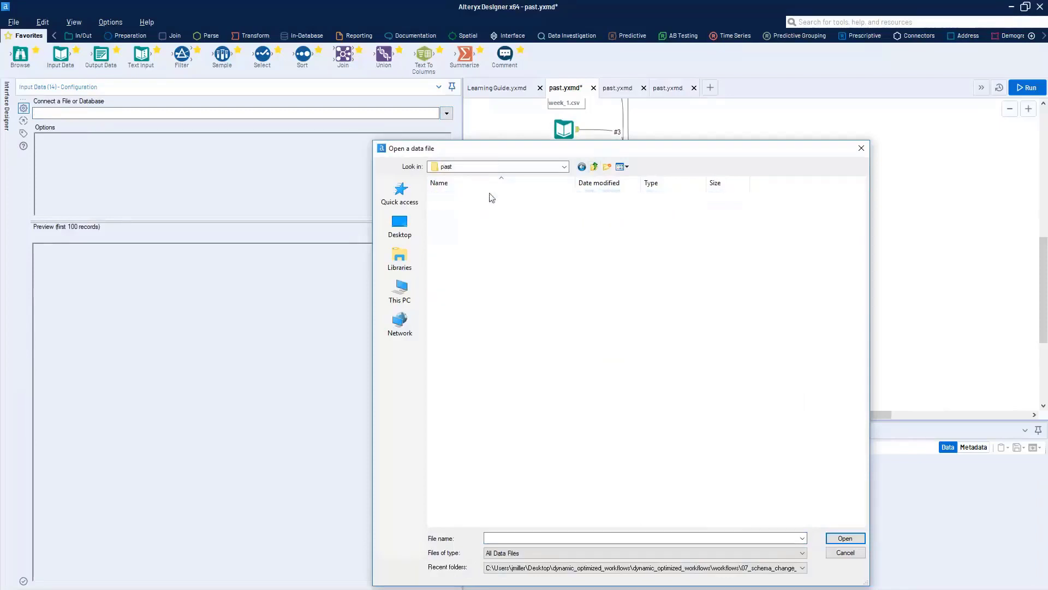
{"action": "left_click", "coordinate": [478, 248]}
{"action": "double_click", "coordinate": [476, 248]}
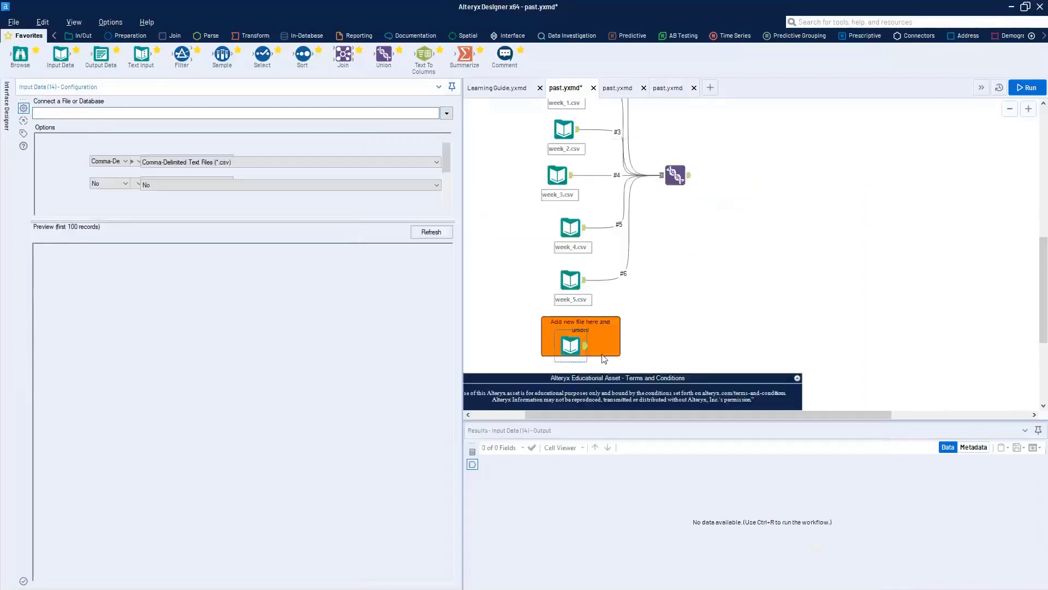
Step: Move the newly added week_5.csv input out of the orange box to the empty canvas beyond the Union tool
{"action": "left_click_drag", "start_coordinate": [584, 346], "coordinate": [667, 192]}
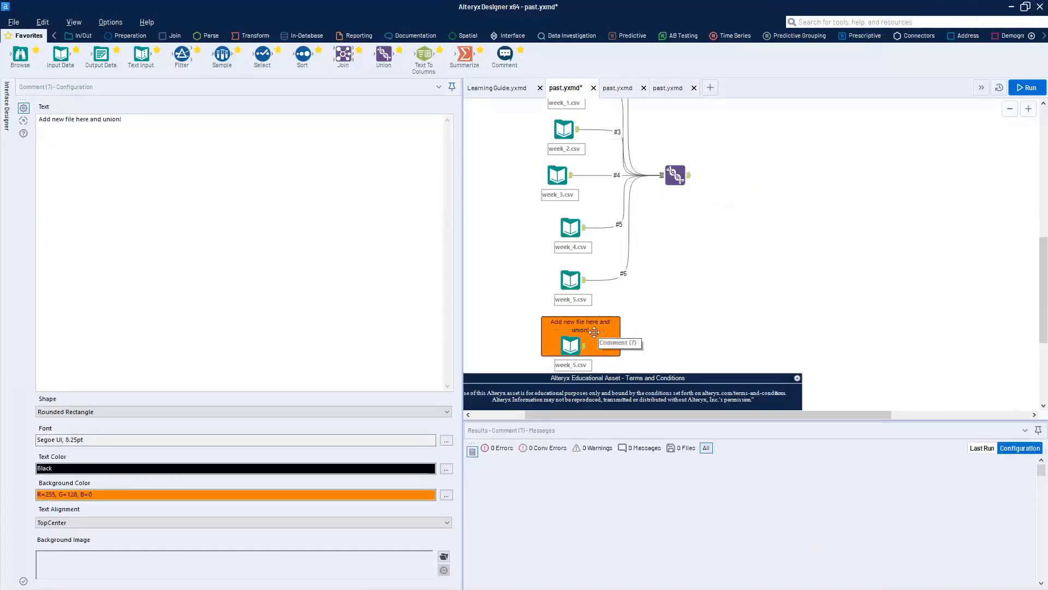
{"action": "left_click_drag", "start_coordinate": [571, 345], "coordinate": [566, 339]}
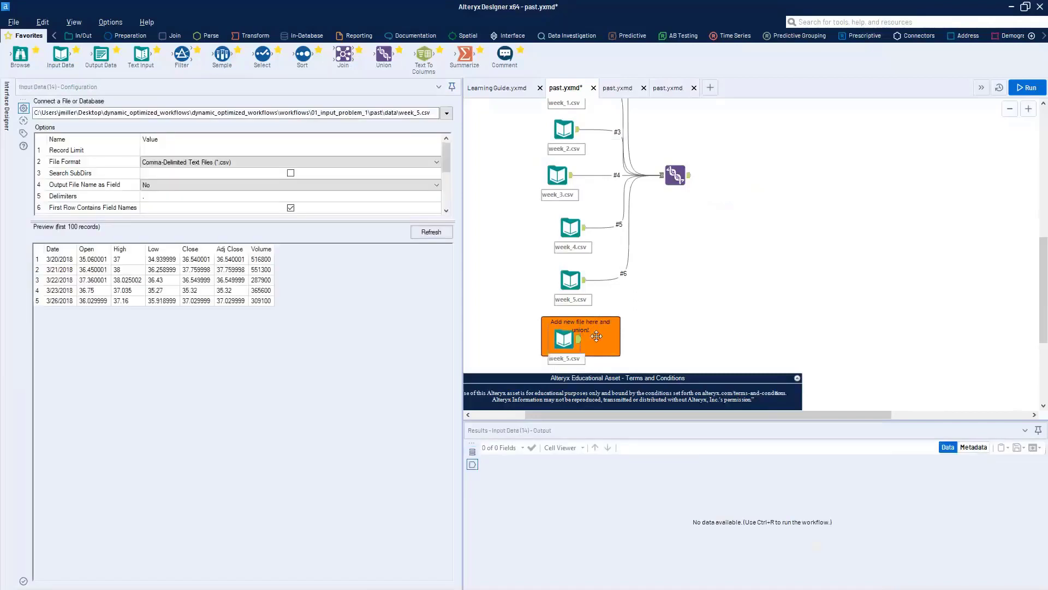
{"action": "scroll", "coordinate": [611, 265], "scroll_direction": "down", "scroll_amount": 1}
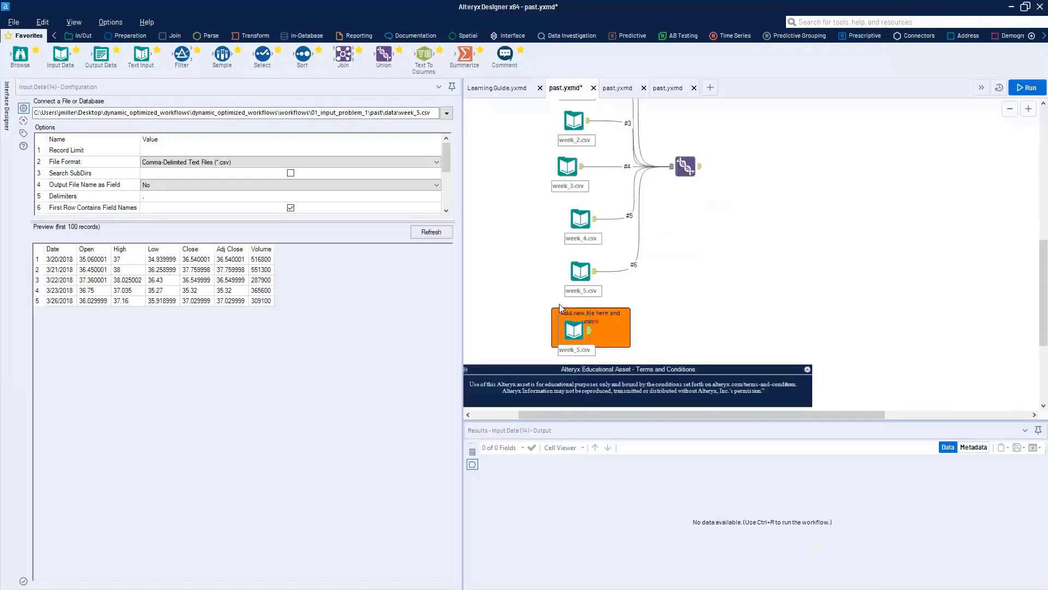
{"action": "scroll", "coordinate": [559, 304], "scroll_direction": "down", "scroll_amount": 1}
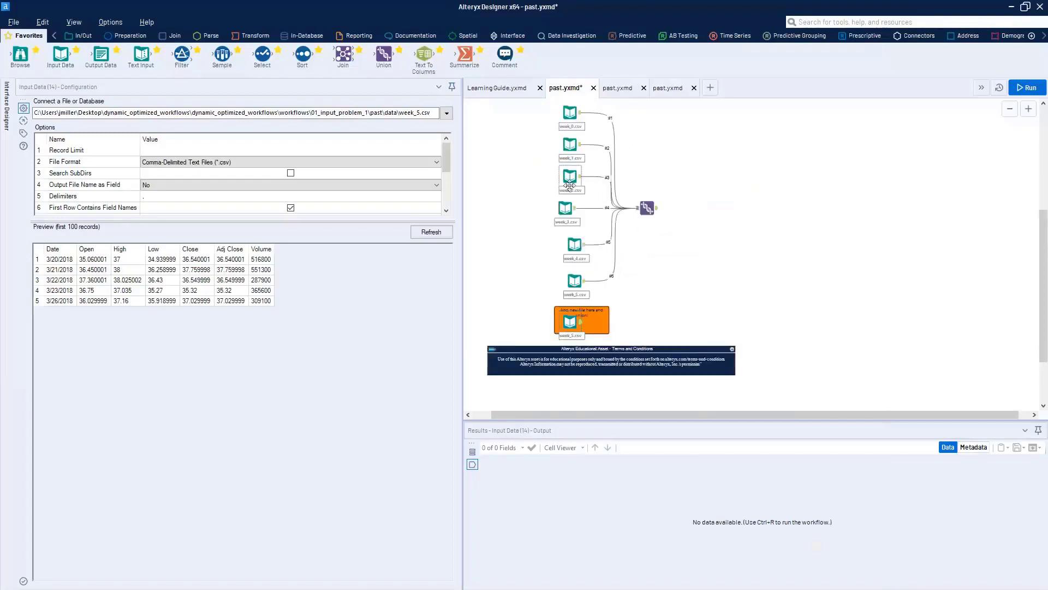
{"action": "left_click", "coordinate": [563, 122]}
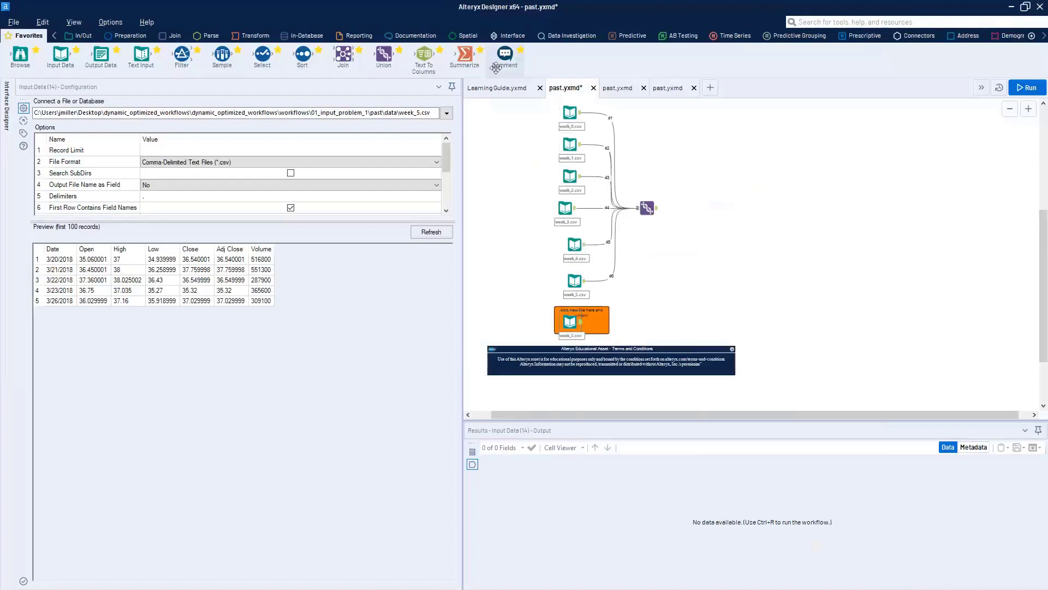
{"action": "left_click_drag", "start_coordinate": [579, 330], "coordinate": [735, 209]}
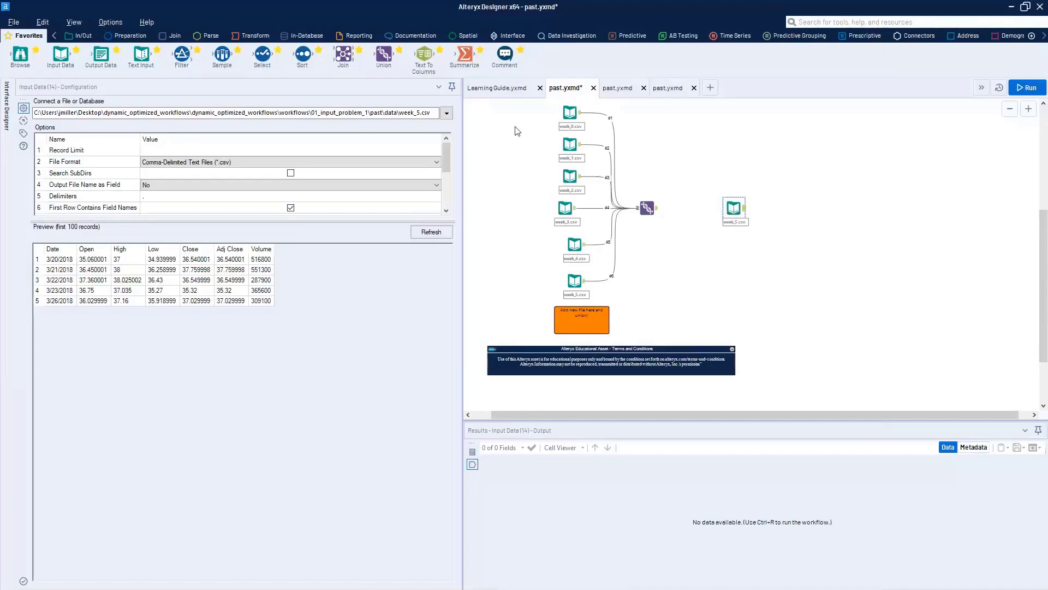
Step: Switch to File Explorer and compare the CSV files in the past and tomorrow data folders of 01_input_problem_1
{"action": "key", "text": "alt+Tab"}
{"action": "left_click", "coordinate": [370, 87]}
{"action": "double_click", "coordinate": [240, 119]}
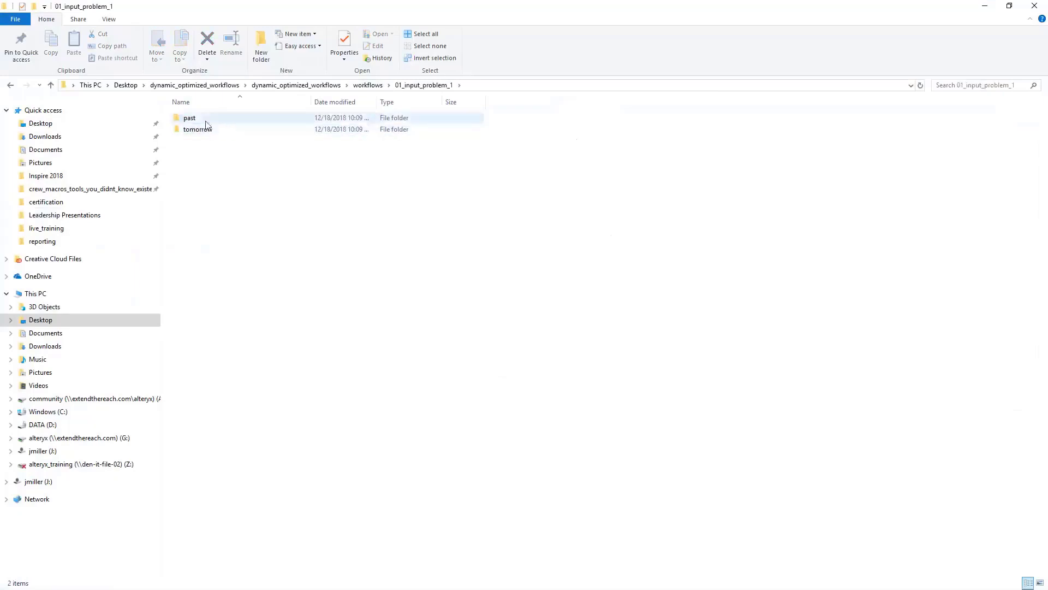
{"action": "double_click", "coordinate": [200, 119]}
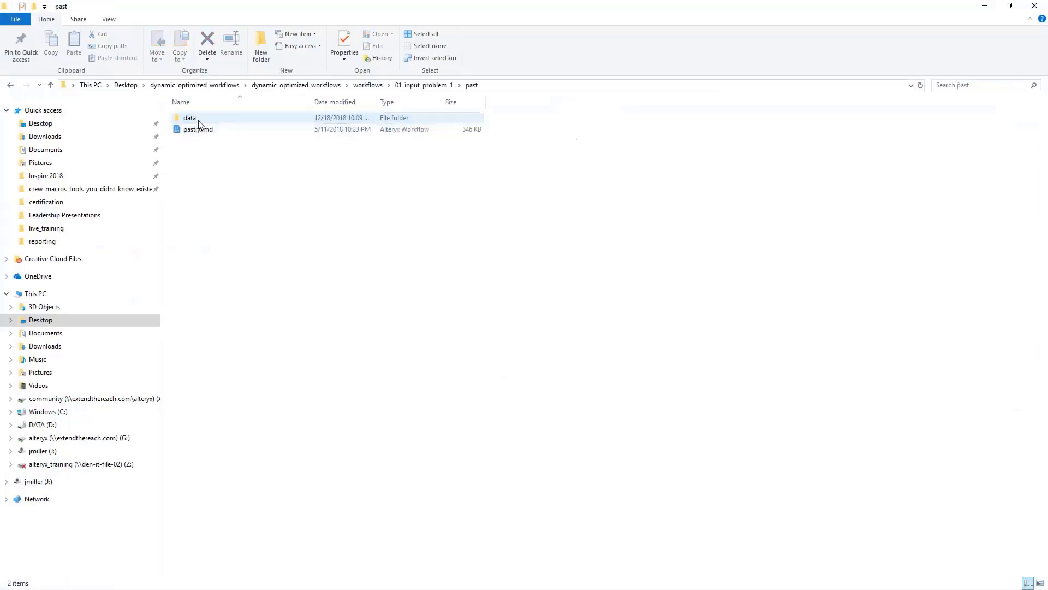
{"action": "double_click", "coordinate": [199, 120]}
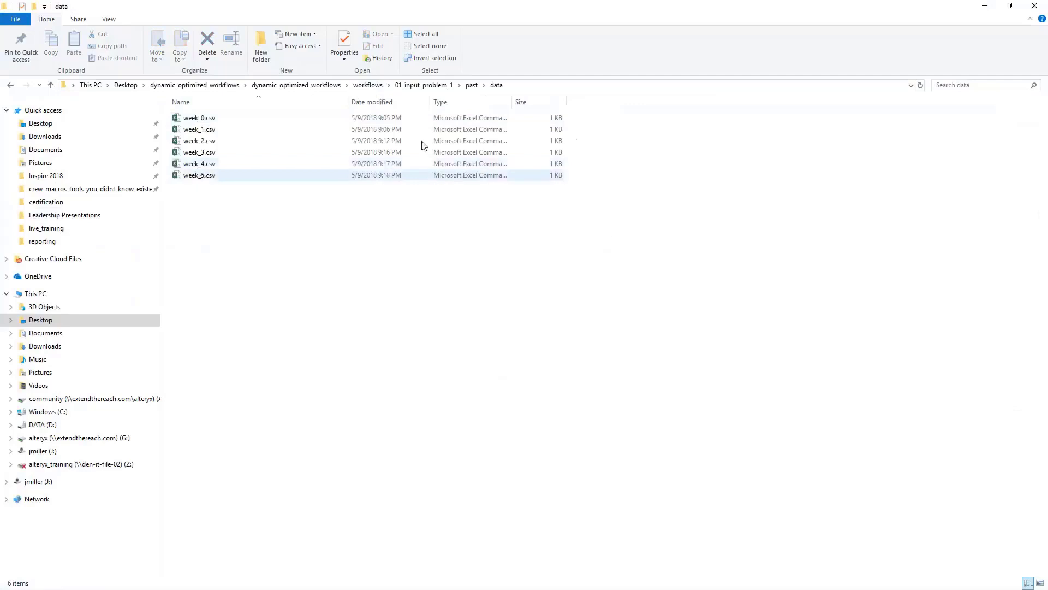
{"action": "left_click", "coordinate": [431, 85]}
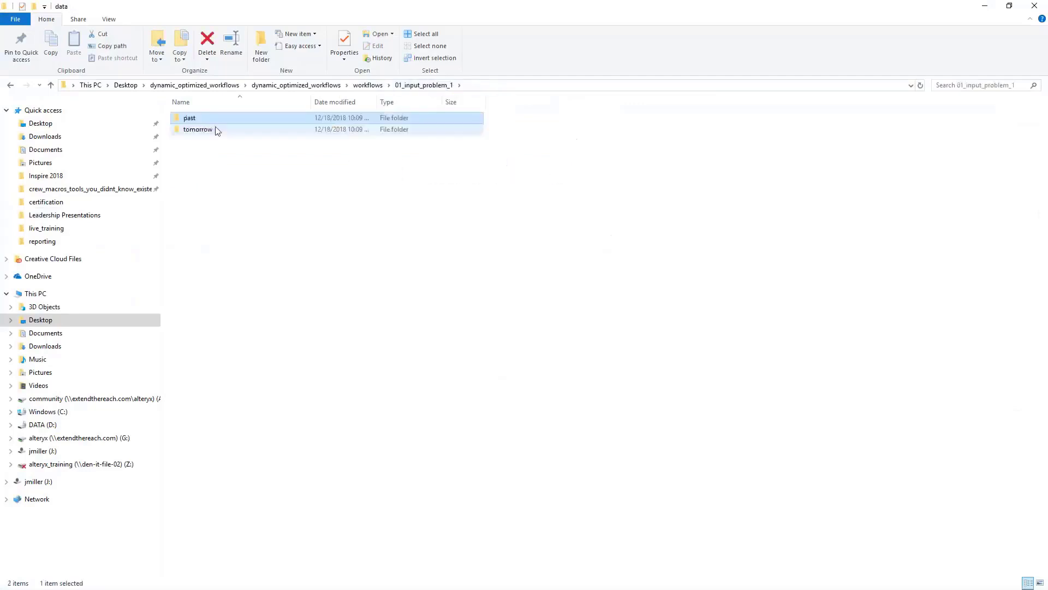
{"action": "double_click", "coordinate": [217, 131]}
{"action": "double_click", "coordinate": [204, 121]}
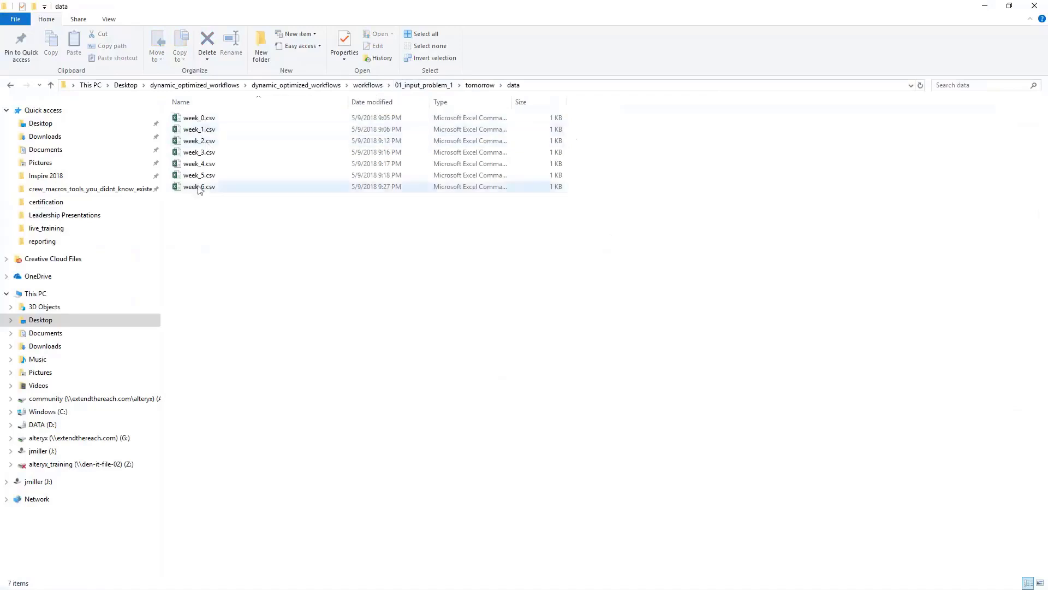
{"action": "left_click", "coordinate": [985, 6]}
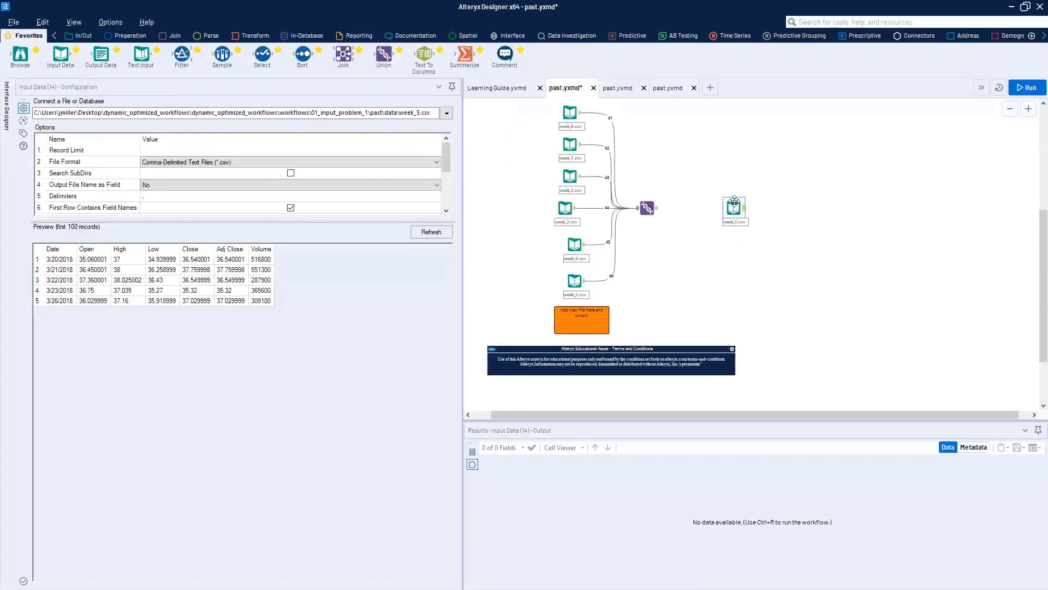
Step: Point the standalone input beyond the Union tool to week_0.csv in 01_input_problem_1\tomorrow\data
{"action": "left_click", "coordinate": [574, 281]}
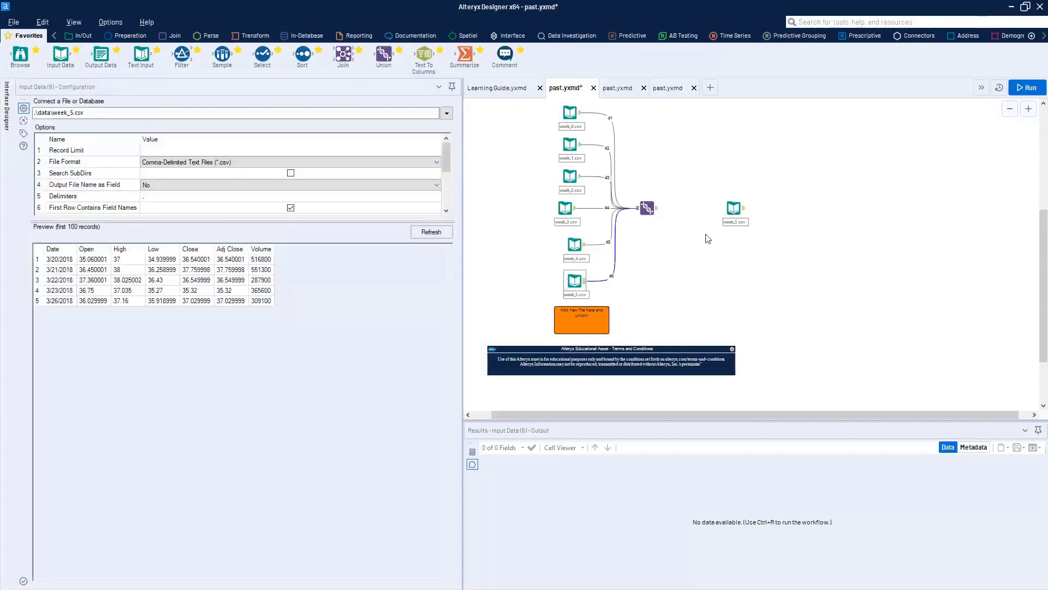
{"action": "left_click", "coordinate": [722, 214]}
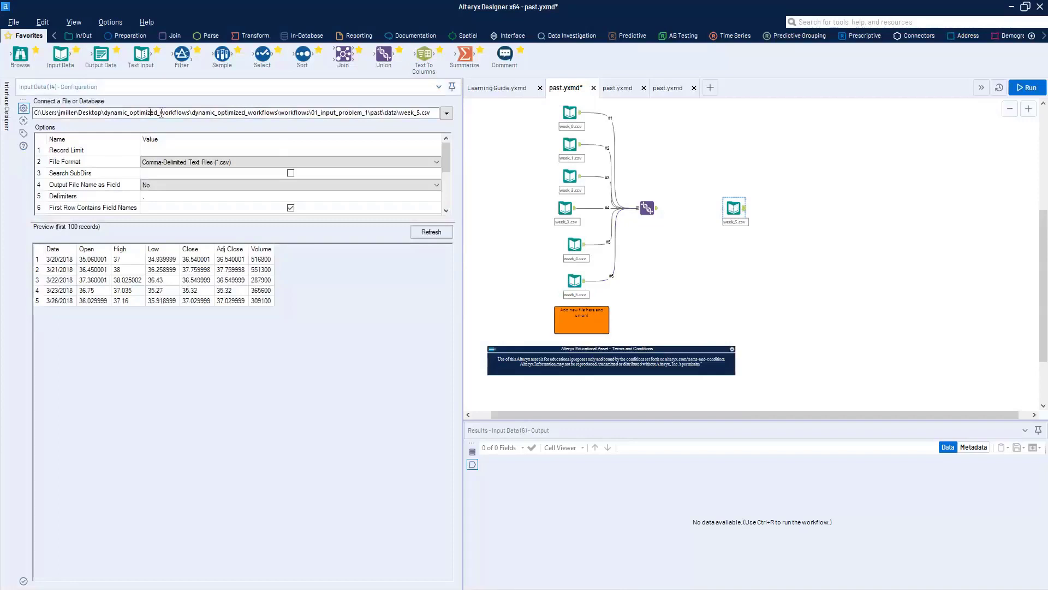
{"action": "left_click", "coordinate": [446, 113]}
{"action": "left_click", "coordinate": [429, 130]}
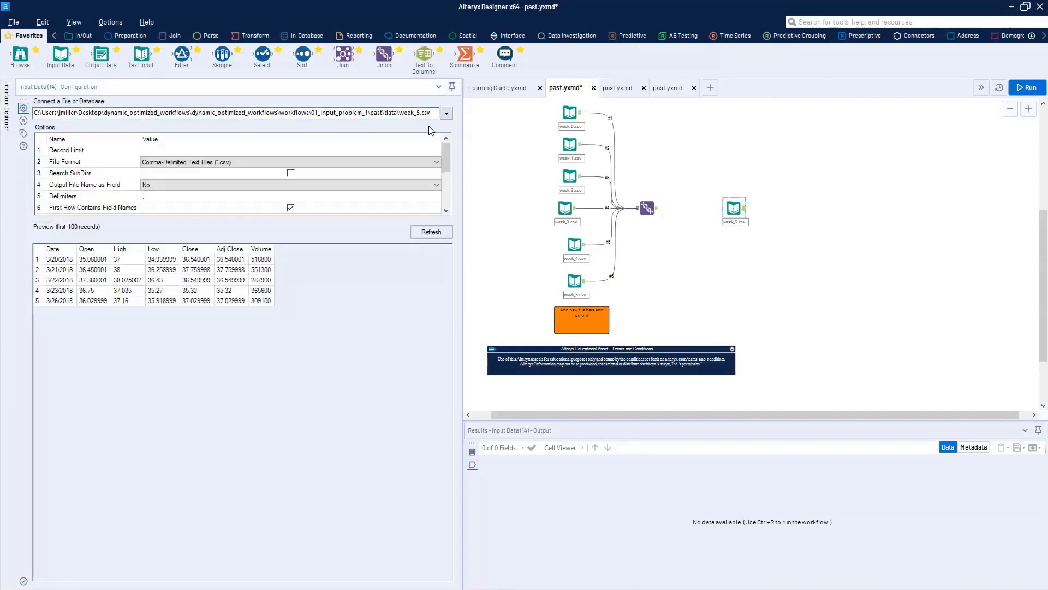
{"action": "left_click", "coordinate": [595, 167]}
{"action": "left_click", "coordinate": [594, 168]}
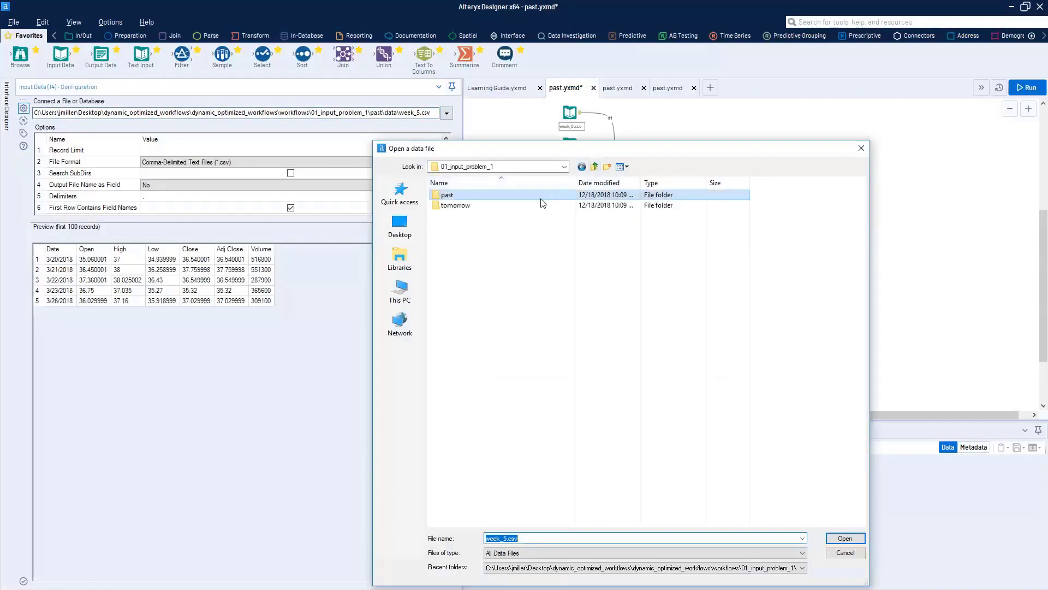
{"action": "double_click", "coordinate": [540, 205]}
{"action": "double_click", "coordinate": [529, 198]}
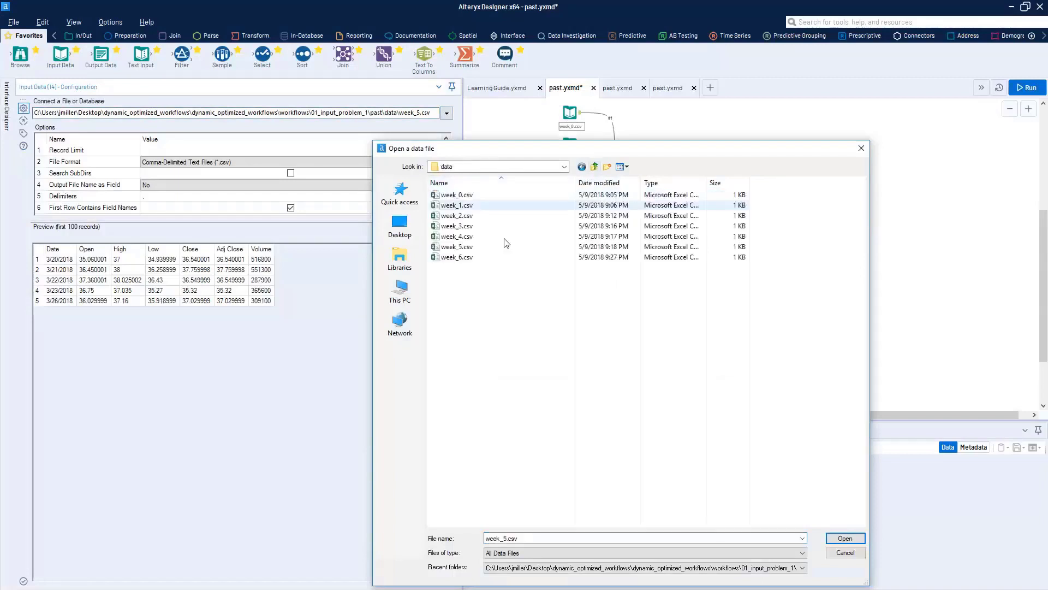
{"action": "double_click", "coordinate": [456, 195]}
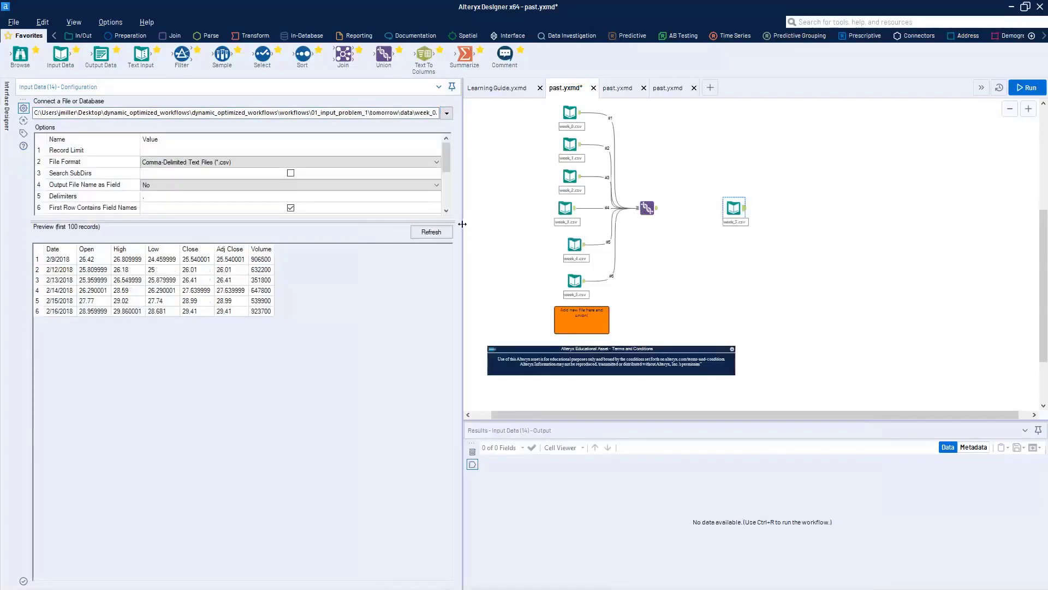
Step: Widen the configuration pane to show the standalone input's full file path and mark the week number in its file name for replacement
{"action": "left_click_drag", "start_coordinate": [463, 219], "coordinate": [514, 221]}
{"action": "left_click_drag", "start_coordinate": [789, 208], "coordinate": [798, 207]}
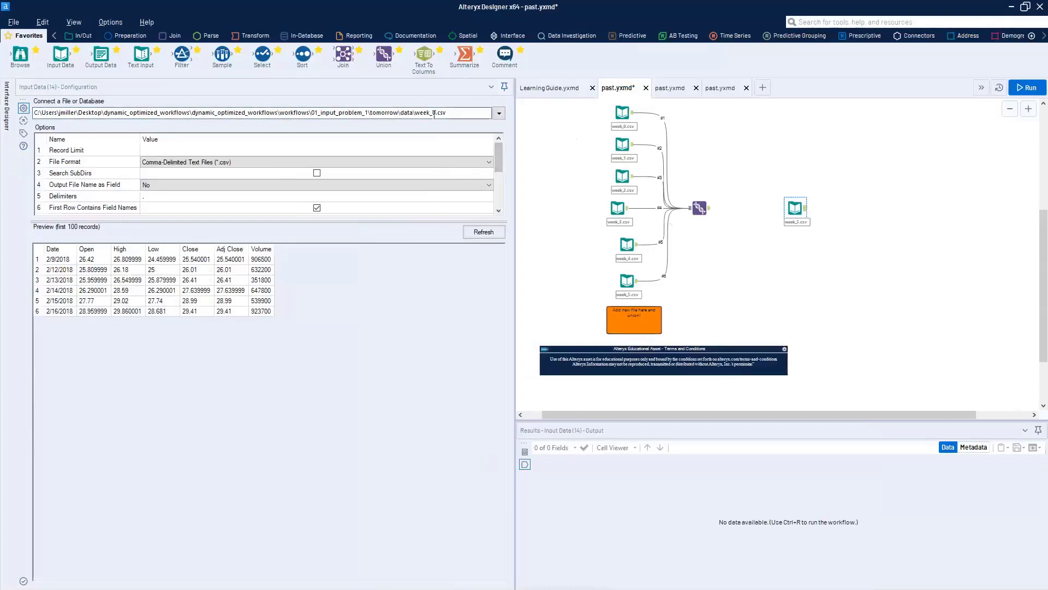
{"action": "left_click_drag", "start_coordinate": [437, 112], "coordinate": [433, 113]}
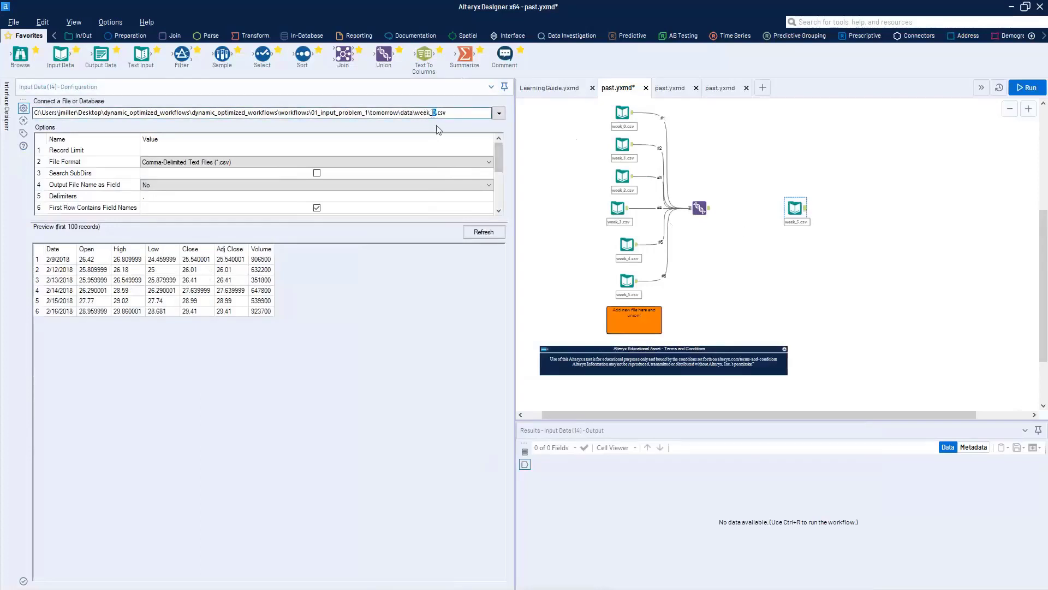
{"action": "left_click", "coordinate": [431, 114]}
{"action": "left_click_drag", "start_coordinate": [436, 114], "coordinate": [432, 114]}
{"action": "type", "text": "1"}
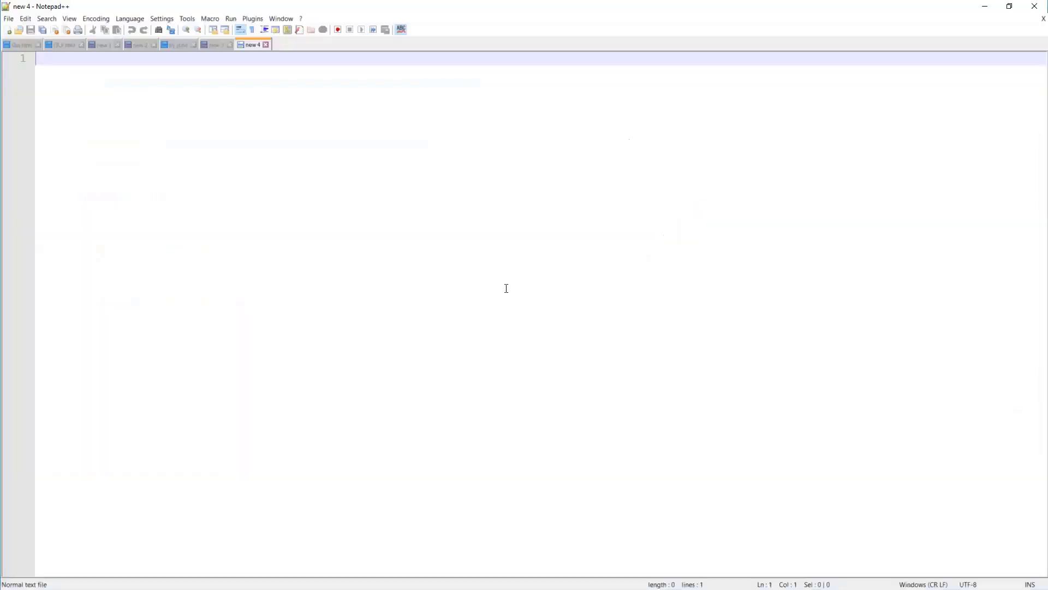
Step: Switch to Notepad++ and write two wildcard notes in the blank document: "? - 1 character" and "* - many character"
{"action": "type", "text": "w"}
{"action": "key", "text": "BackSpace"}
{"action": "type", "text": "?"}
{"action": "key", "text": "Return"}
{"action": "type", "text": "*"}
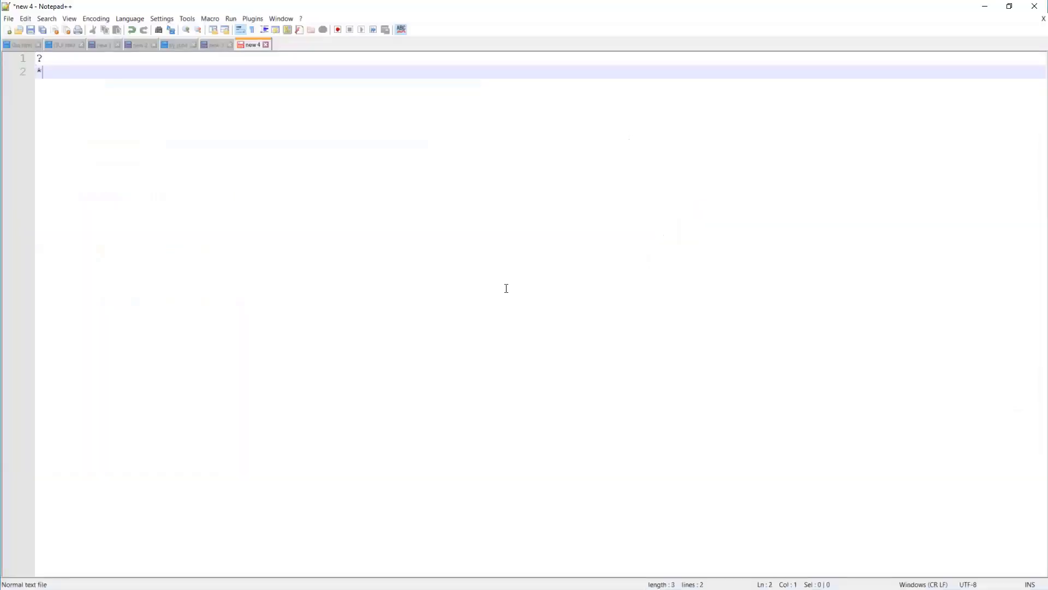
{"action": "left_click", "coordinate": [196, 58]}
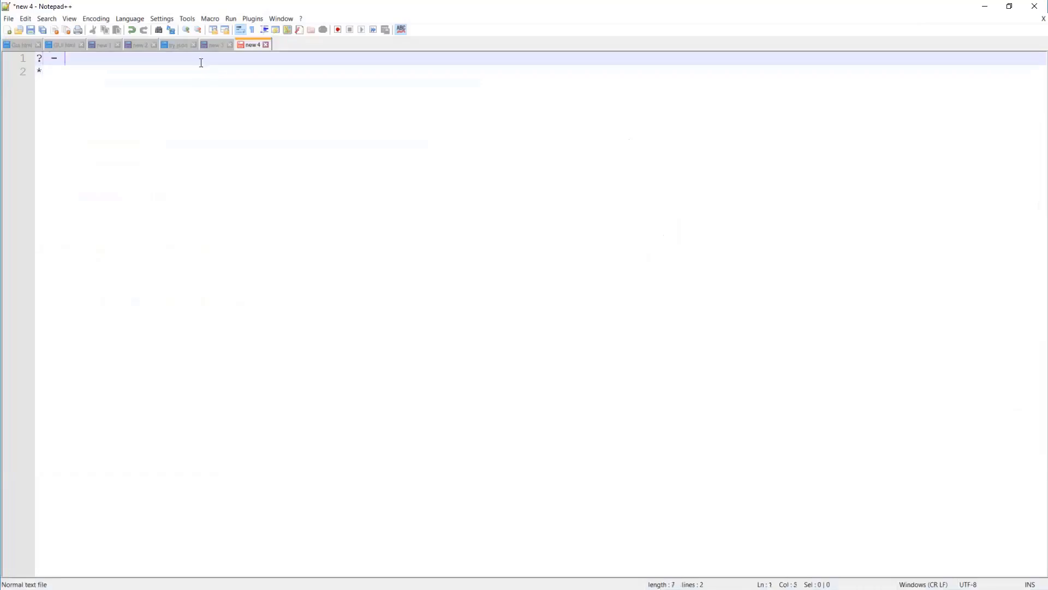
{"action": "type", "text": "- 1 character"}
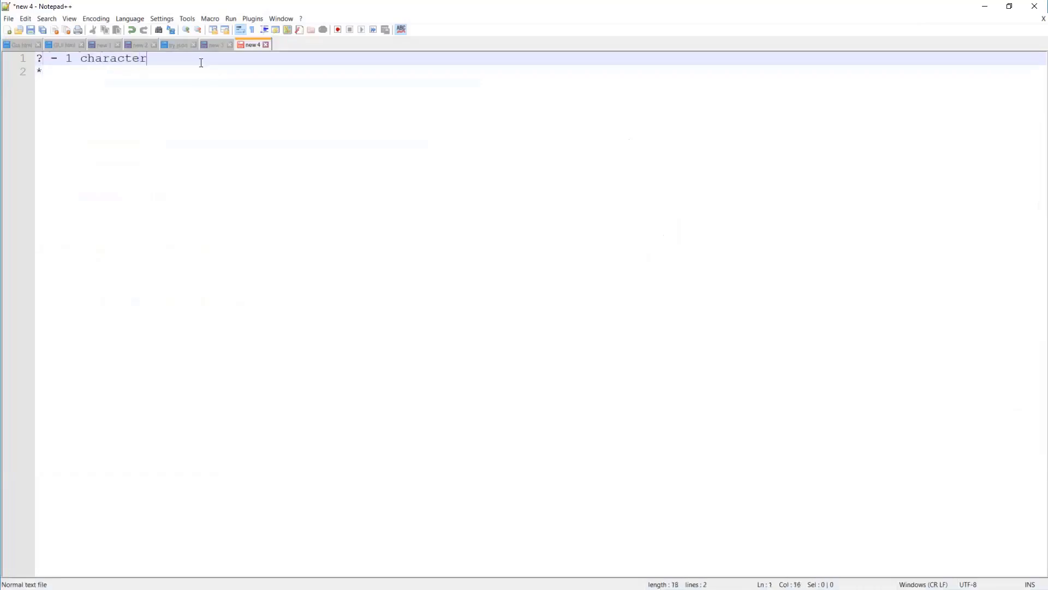
{"action": "left_click", "coordinate": [196, 72]}
{"action": "type", "text": "- n"}
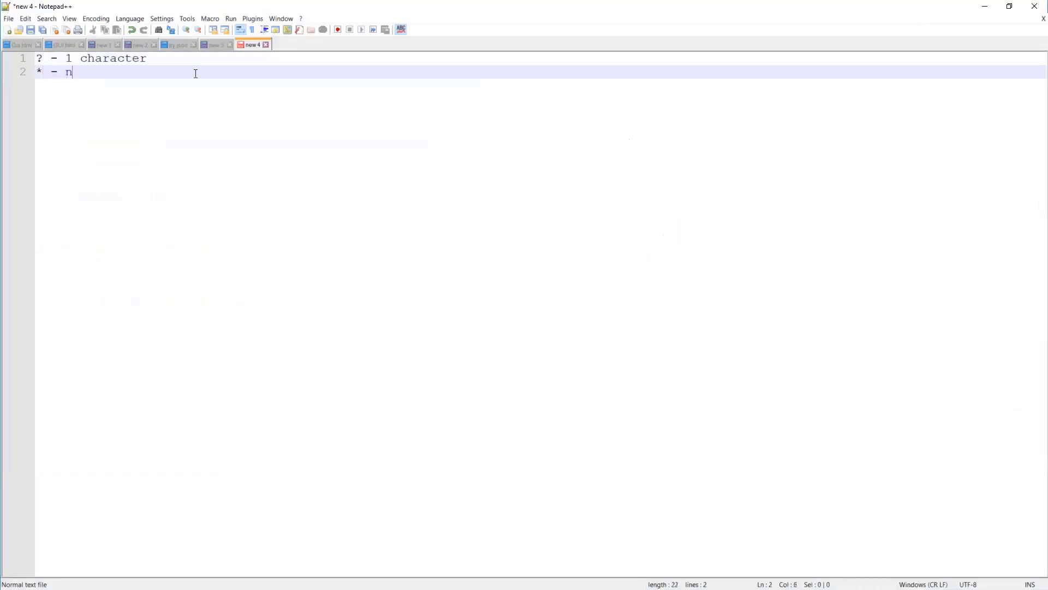
{"action": "key", "text": "BackSpace"}
{"action": "type", "text": "many character"}
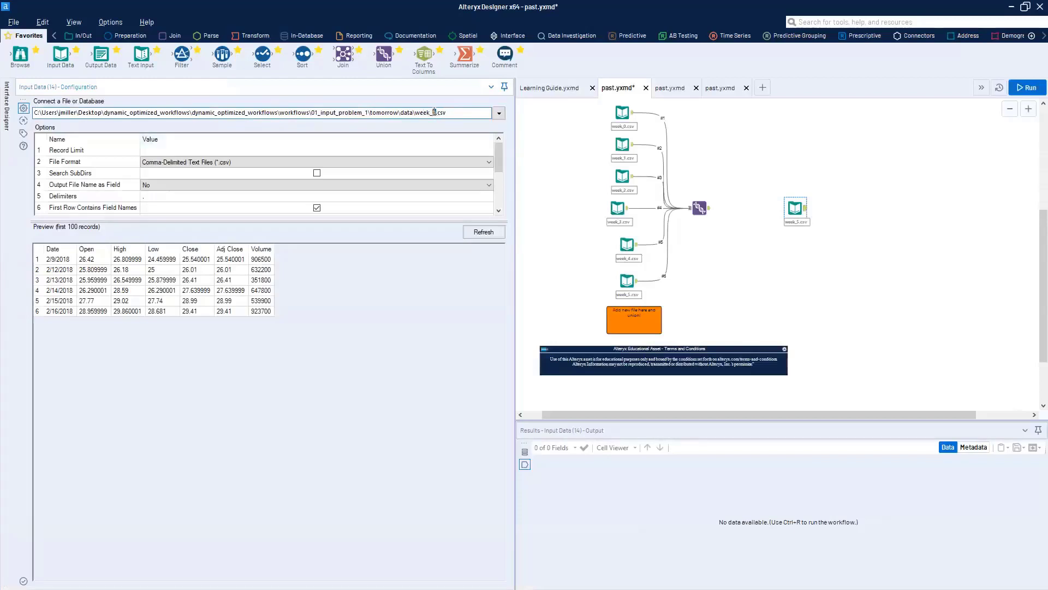
Step: Change the standalone input's file name in Alteryx to week_?.csv and check the pattern against the tomorrow data folder in File Explorer
{"action": "left_click_drag", "start_coordinate": [437, 113], "coordinate": [434, 113]}
{"action": "type", "text": "?"}
{"action": "left_click_drag", "start_coordinate": [414, 115], "coordinate": [435, 115]}
{"action": "left_click", "coordinate": [436, 115]}
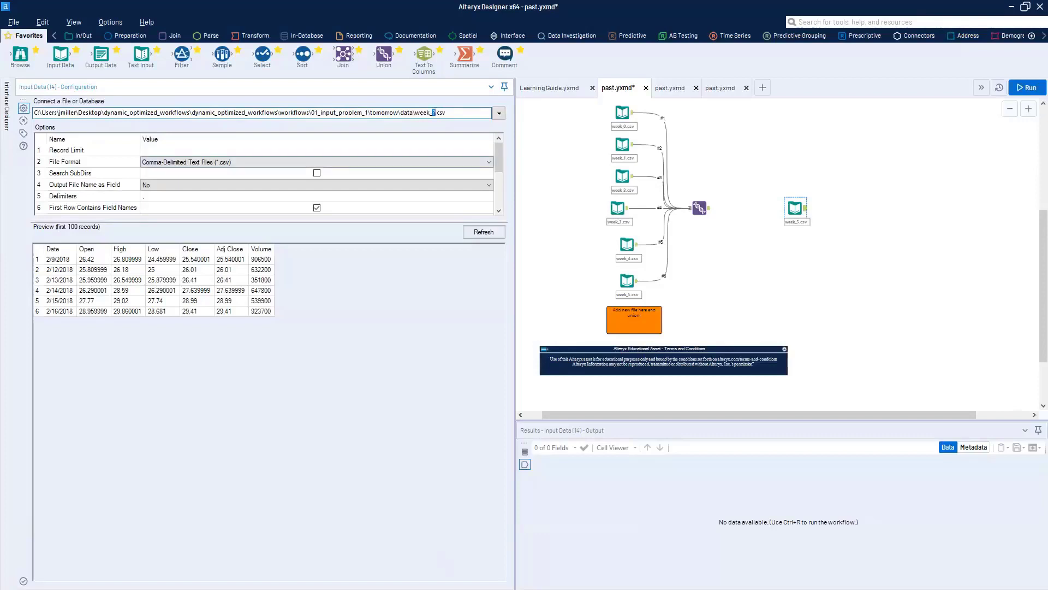
{"action": "key", "text": "alt+Tab"}
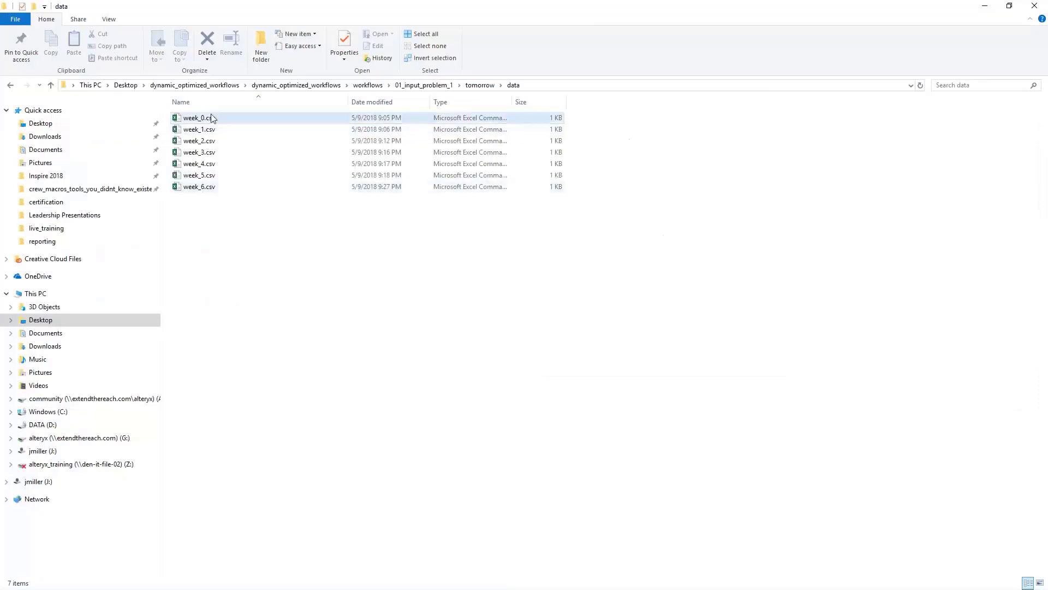
{"action": "left_click", "coordinate": [984, 10]}
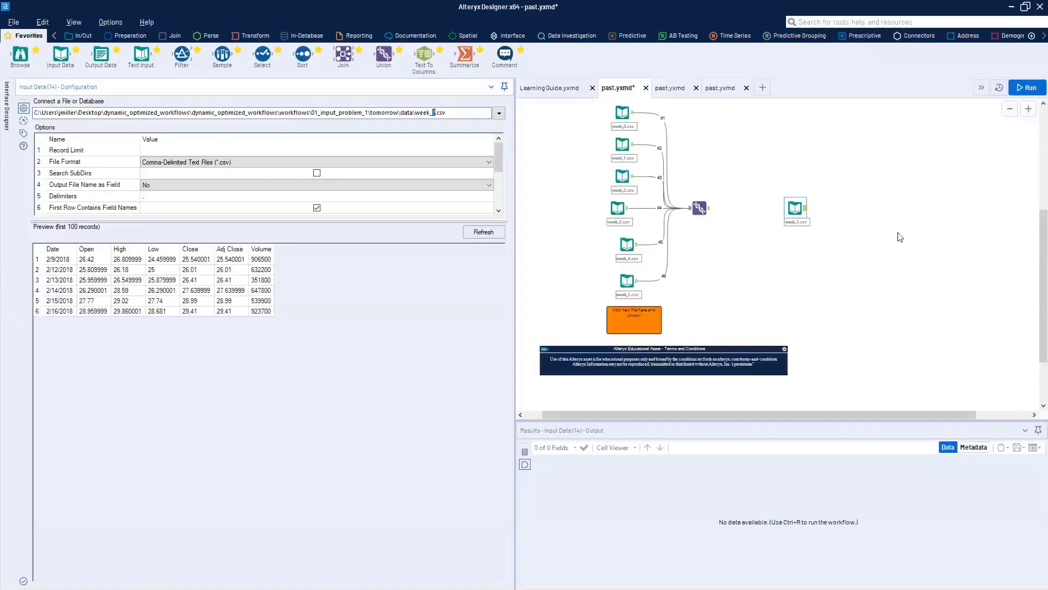
Step: Attach a Browse tool to the week_?.csv input and run the workflow
{"action": "left_click", "coordinate": [799, 211]}
{"action": "key", "text": "ctrl+shift+b"}
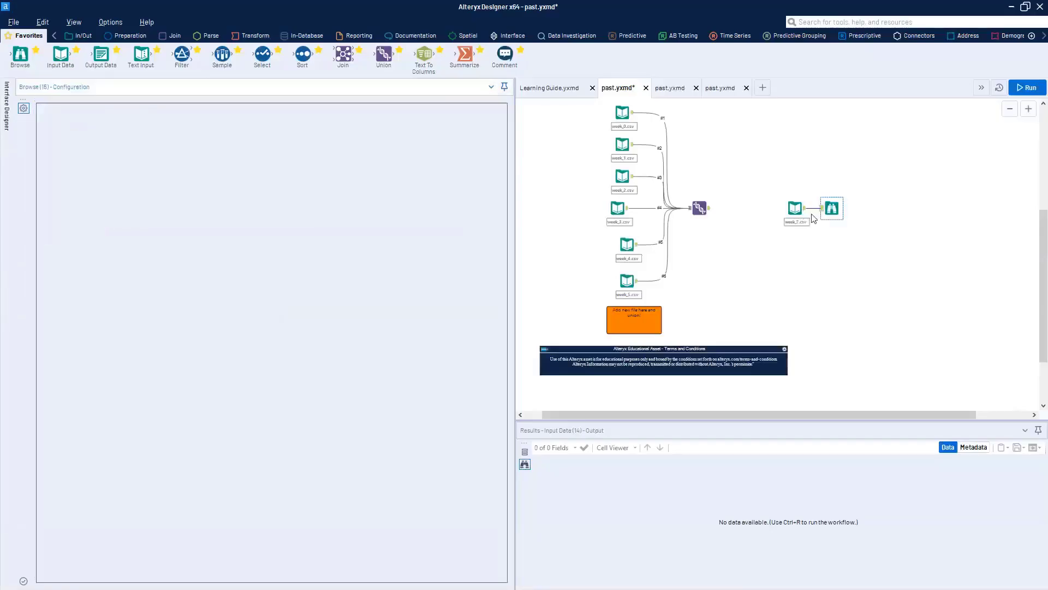
{"action": "key", "text": "ctrl+r"}
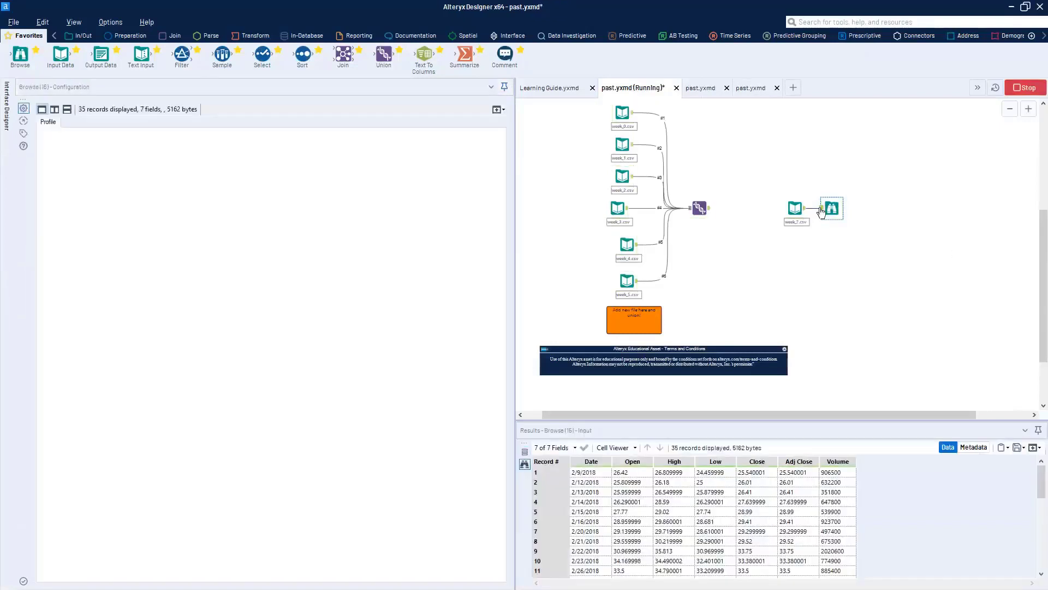
Step: Examine the week_?.csv input's run messages, including the full paths of the files it read
{"action": "left_click", "coordinate": [795, 208]}
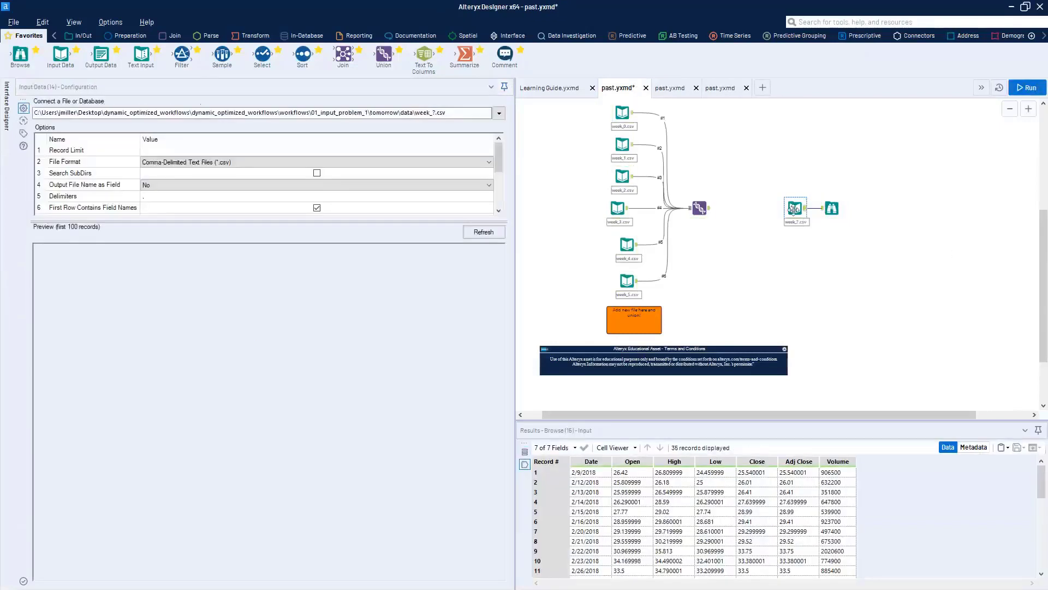
{"action": "left_click_drag", "start_coordinate": [600, 430], "coordinate": [598, 418]}
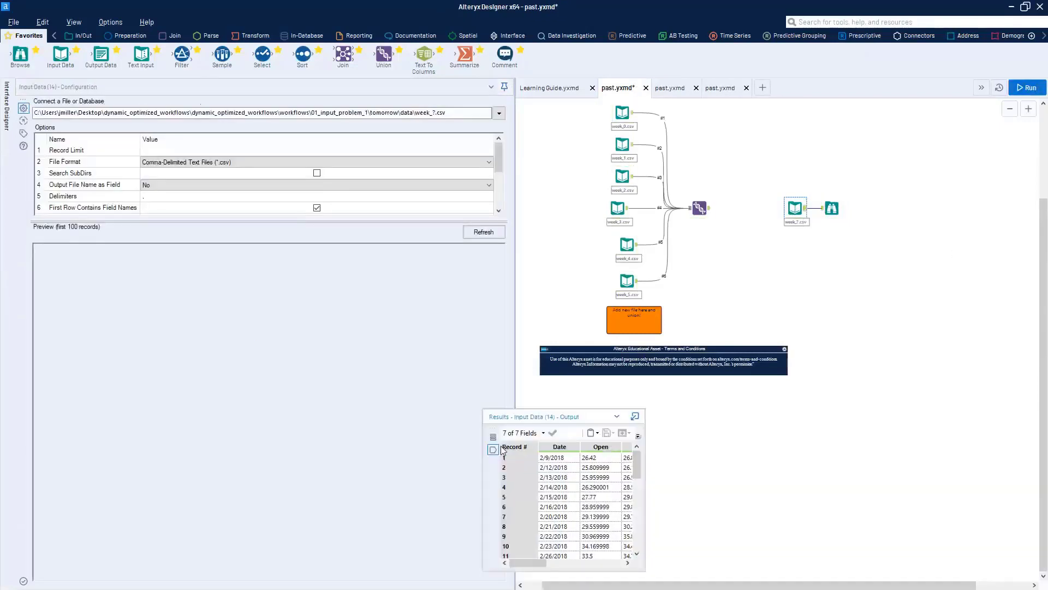
{"action": "left_click", "coordinate": [635, 417]}
{"action": "left_click", "coordinate": [525, 452]}
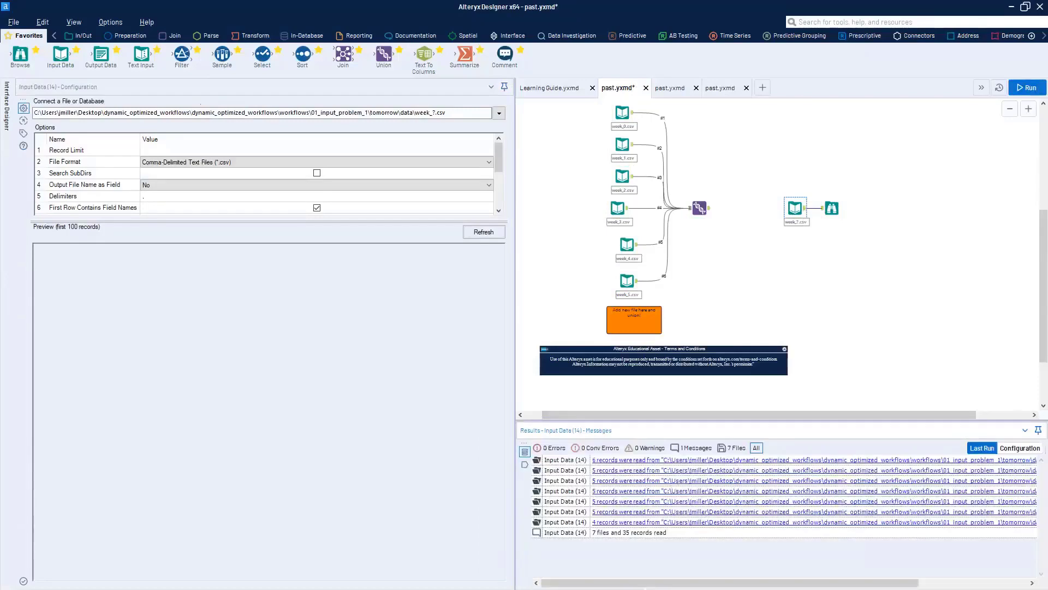
{"action": "scroll", "coordinate": [947, 492], "scroll_direction": "right", "scroll_amount": 4}
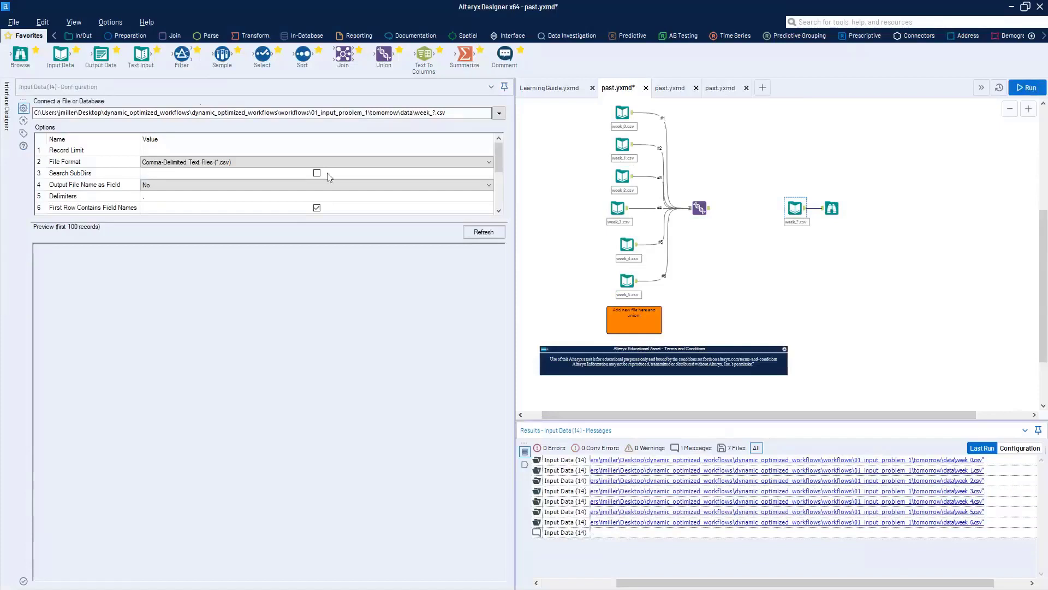
Step: Check the wildcard notes in Notepad++, change the standalone input's file name in Alteryx to week_*.csv and run the workflow
{"action": "left_click_drag", "start_coordinate": [415, 113], "coordinate": [433, 113]}
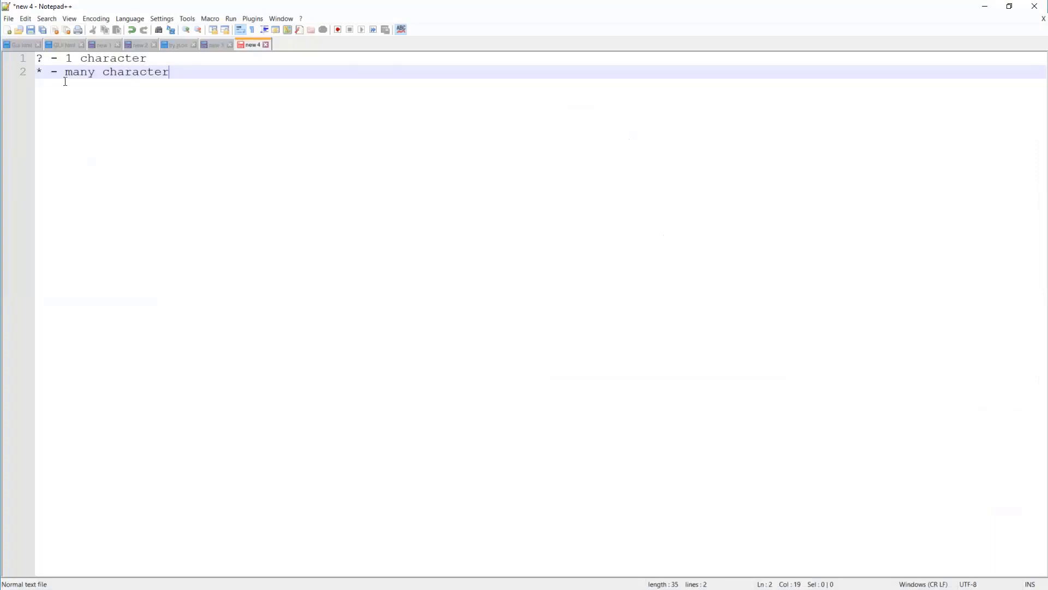
{"action": "left_click", "coordinate": [985, 6]}
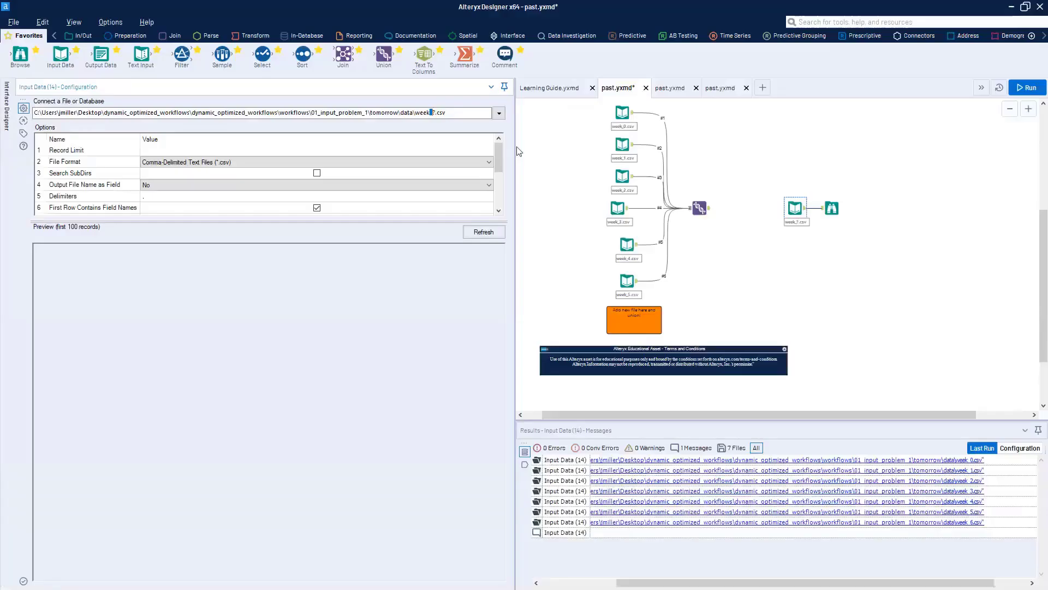
{"action": "left_click", "coordinate": [460, 115]}
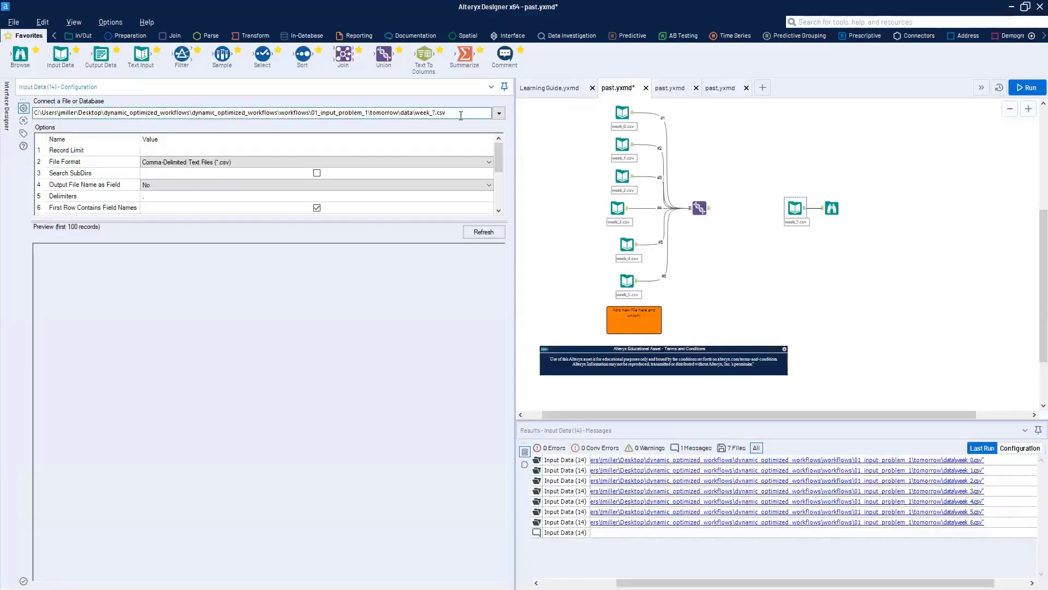
{"action": "key", "text": "BackSpace"}
{"action": "type", "text": "10"}
{"action": "key", "text": "BackSpace"}
{"action": "key", "text": "BackSpace"}
{"action": "type", "text": "*"}
{"action": "key", "text": "ctrl+r"}
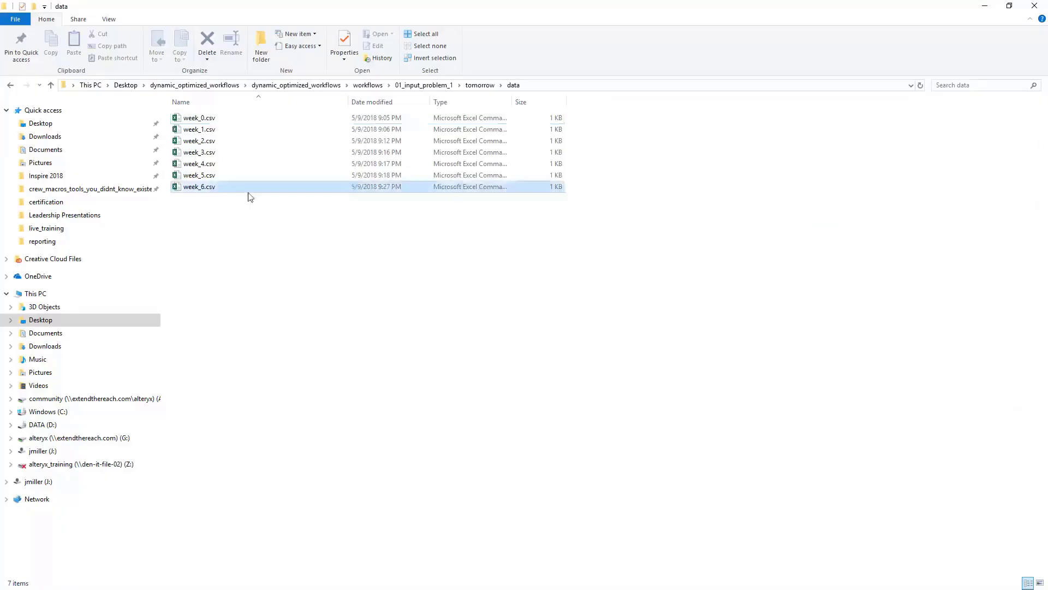
Step: Duplicate week_6.csv in the tomorrow data folder in File Explorer, name the copy week_10.csv and return to Alteryx
{"action": "left_click", "coordinate": [250, 190]}
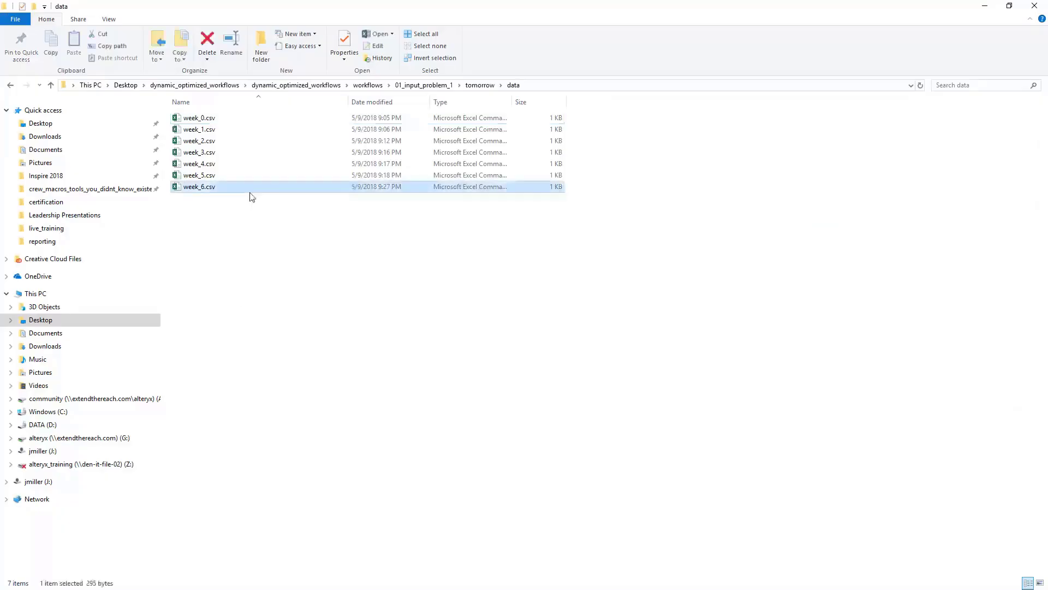
{"action": "key", "text": "ctrl+c"}
{"action": "key", "text": "ctrl+v"}
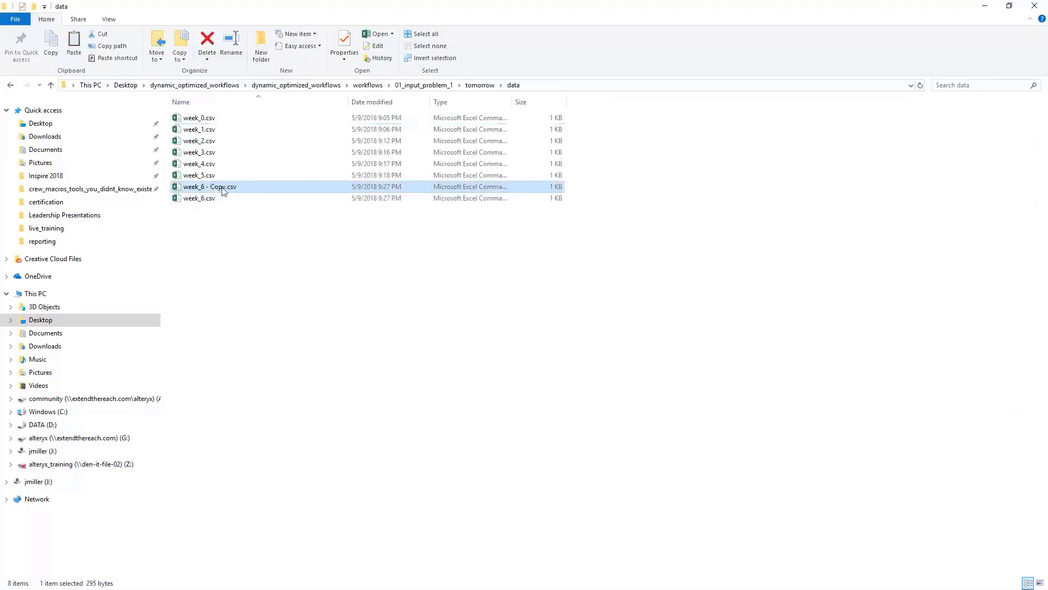
{"action": "left_click", "coordinate": [222, 188]}
{"action": "left_click_drag", "start_coordinate": [222, 186], "coordinate": [205, 186]}
{"action": "key", "text": "BackSpace"}
{"action": "key", "text": "Delete"}
{"action": "key", "text": "BackSpace"}
{"action": "type", "text": "10"}
{"action": "key", "text": "Return"}
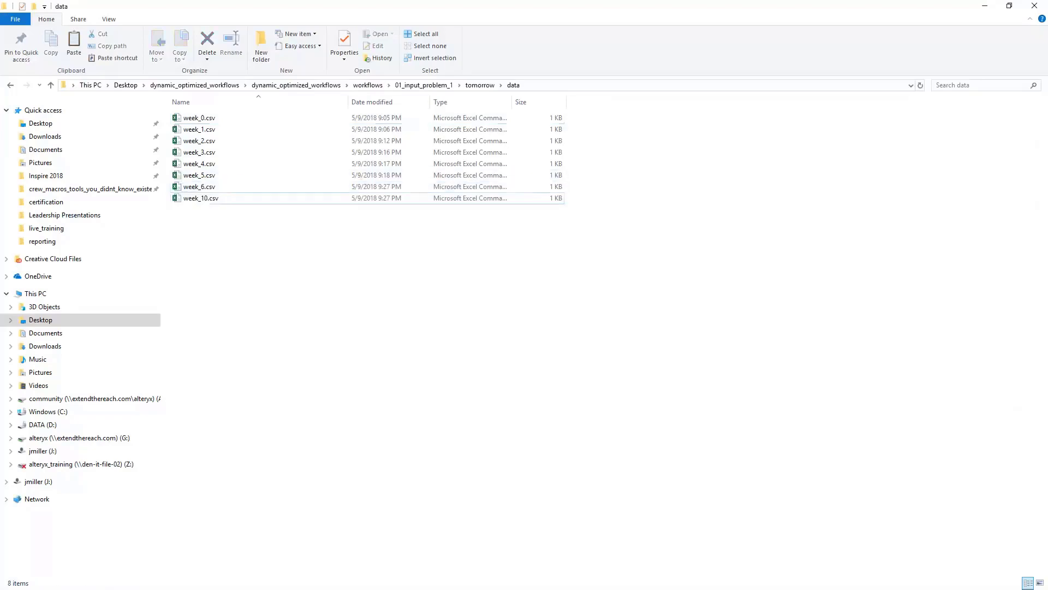
{"action": "left_click", "coordinate": [984, 6]}
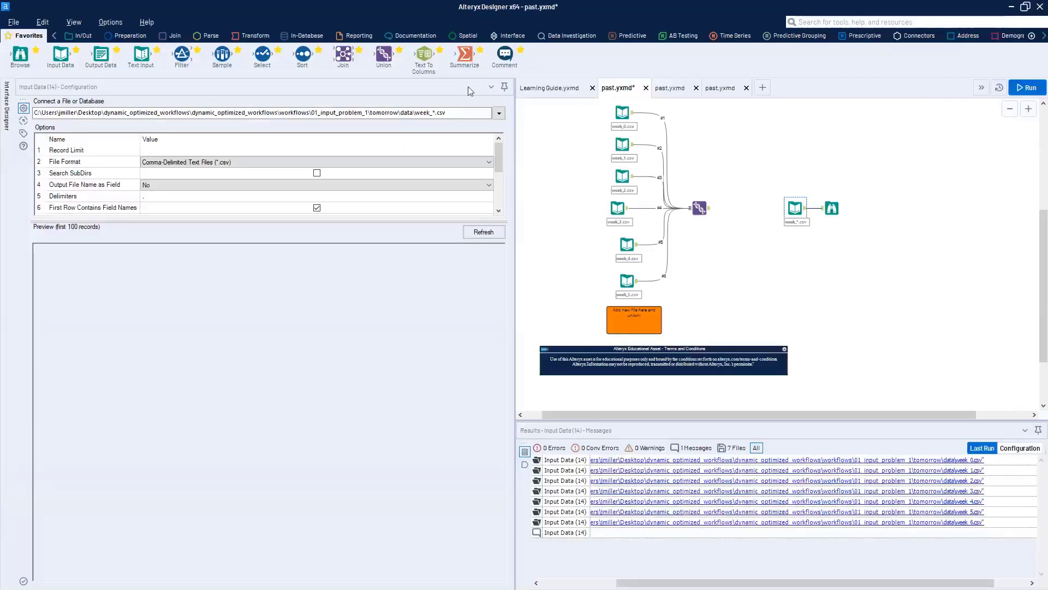
Step: Set the standalone input's file name back to week_?.csv and run the workflow to test the pattern against the new file
{"action": "left_click", "coordinate": [434, 113]}
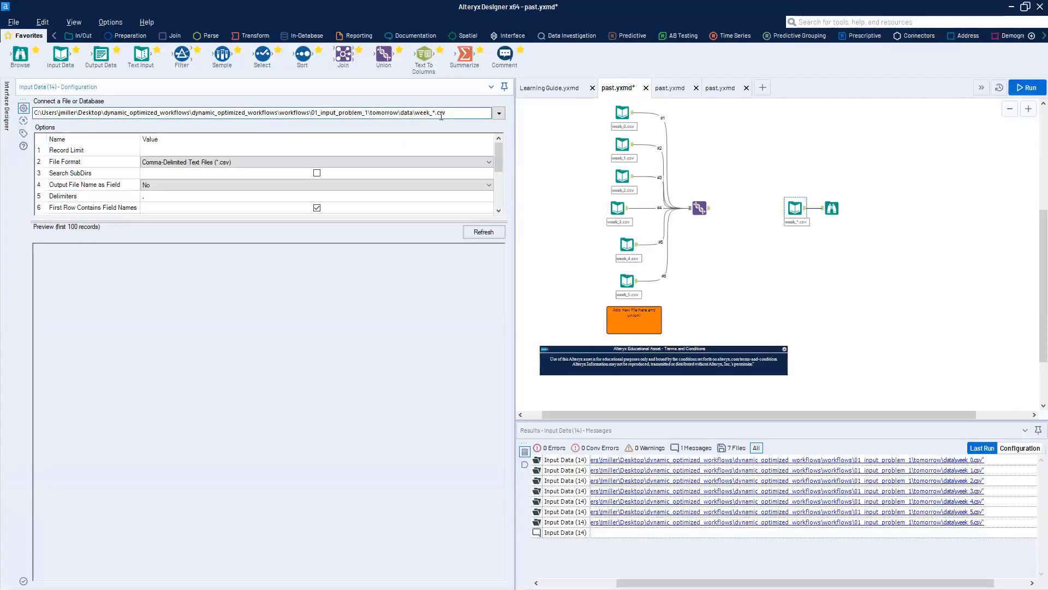
{"action": "key", "text": "Delete"}
{"action": "type", "text": "?"}
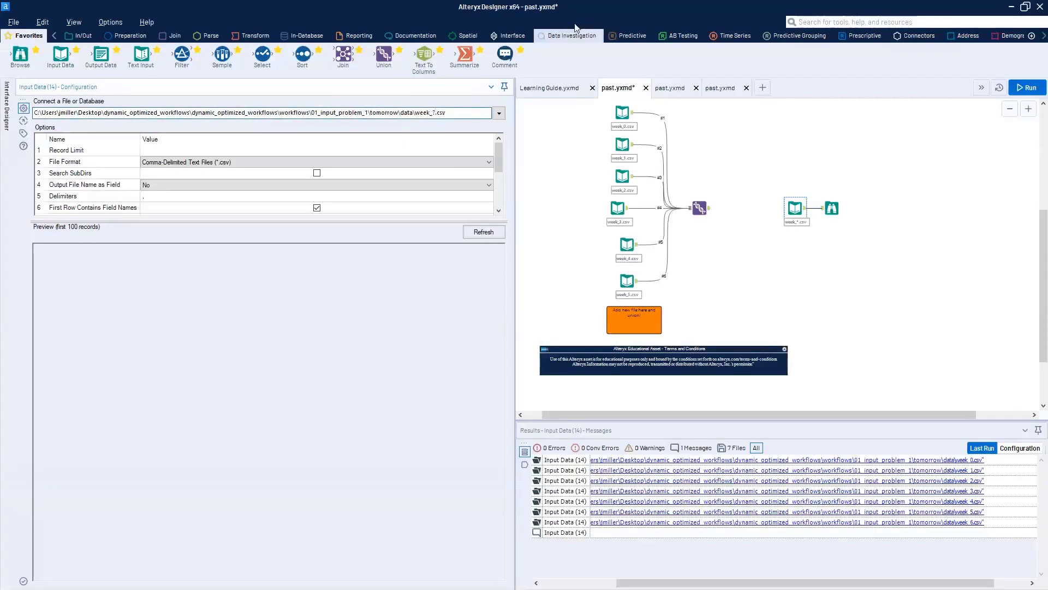
{"action": "key", "text": "ctrl+r"}
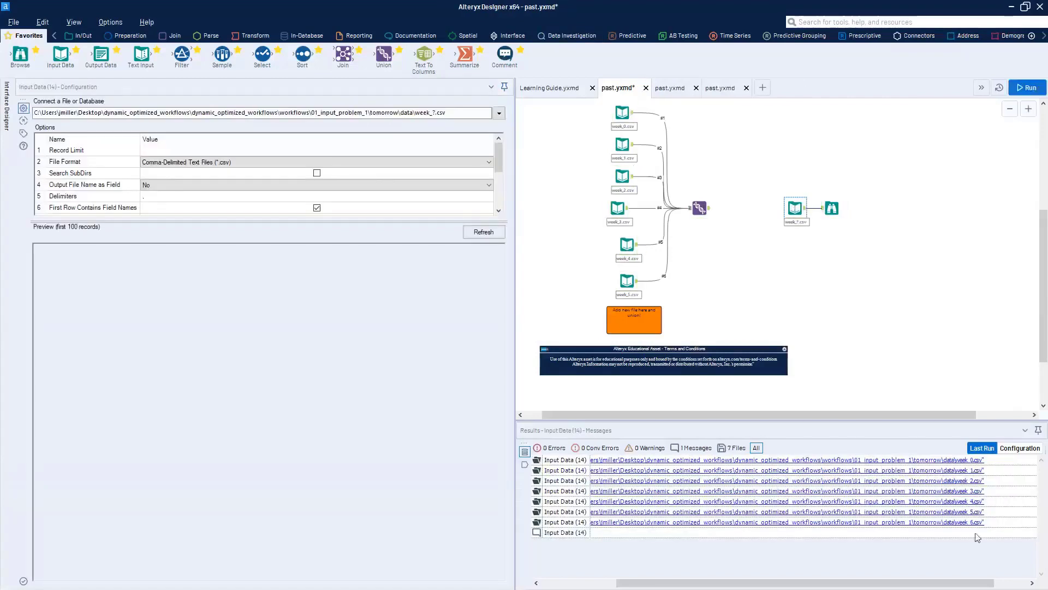
Step: Run the workflow with the file name set to week_*.csv, and change the pattern to week_??.csv
{"action": "left_click", "coordinate": [437, 114]}
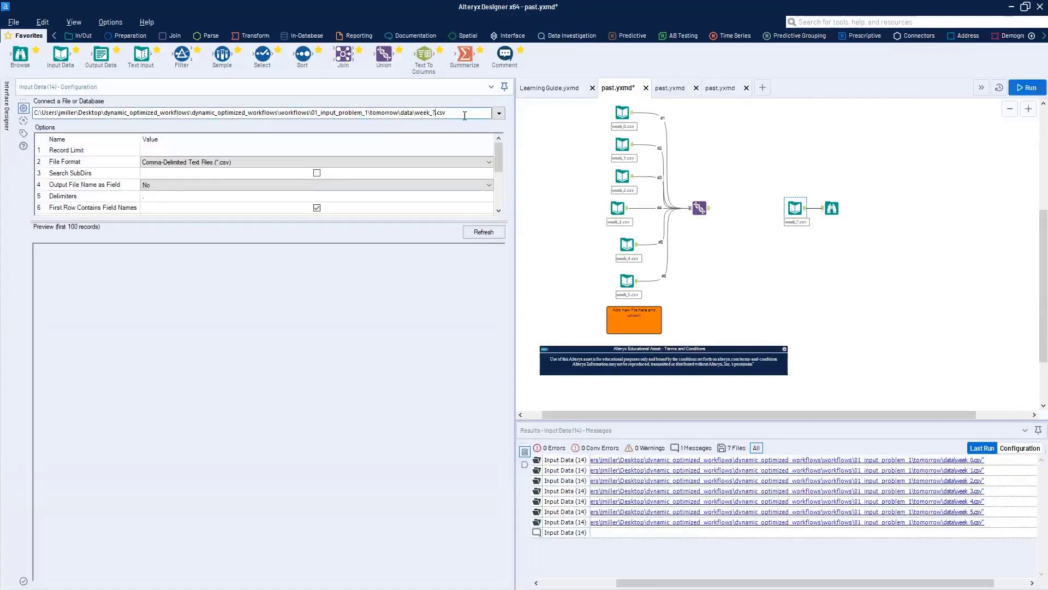
{"action": "key", "text": "BackSpace"}
{"action": "key", "text": "ctrl+r"}
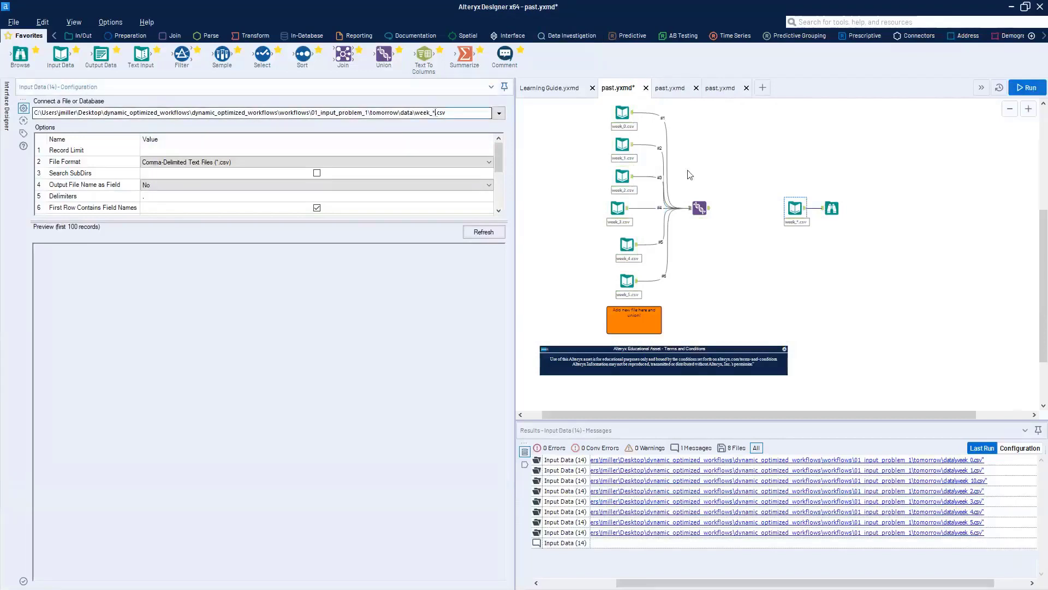
{"action": "key", "text": "BackSpace"}
{"action": "type", "text": "?"}
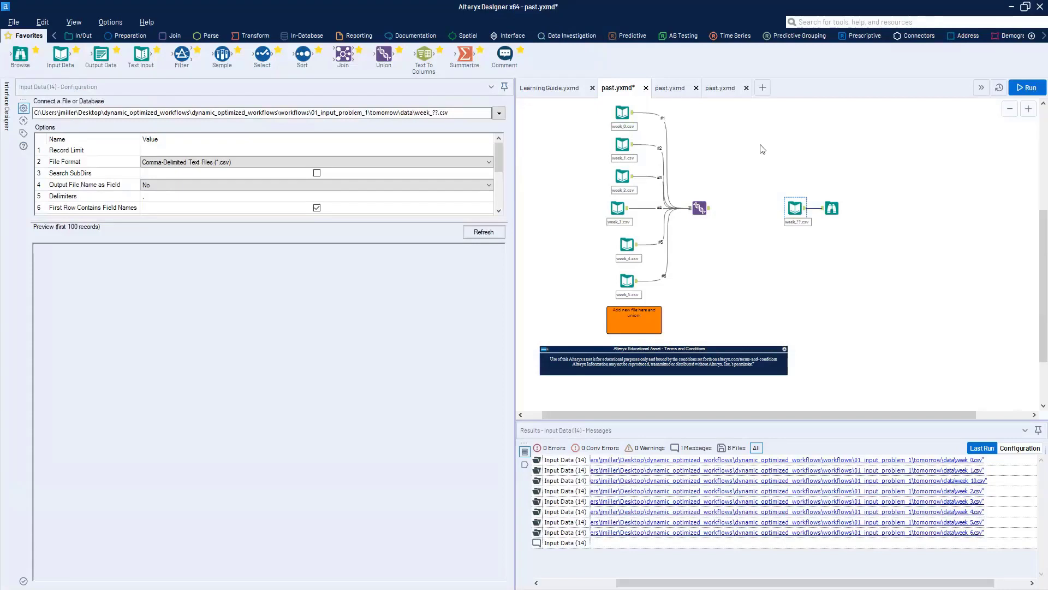
Step: Switch to the second past workflow and examine which stock_data.xlsx sheet each of several unioned inputs reads
{"action": "left_click", "coordinate": [669, 92]}
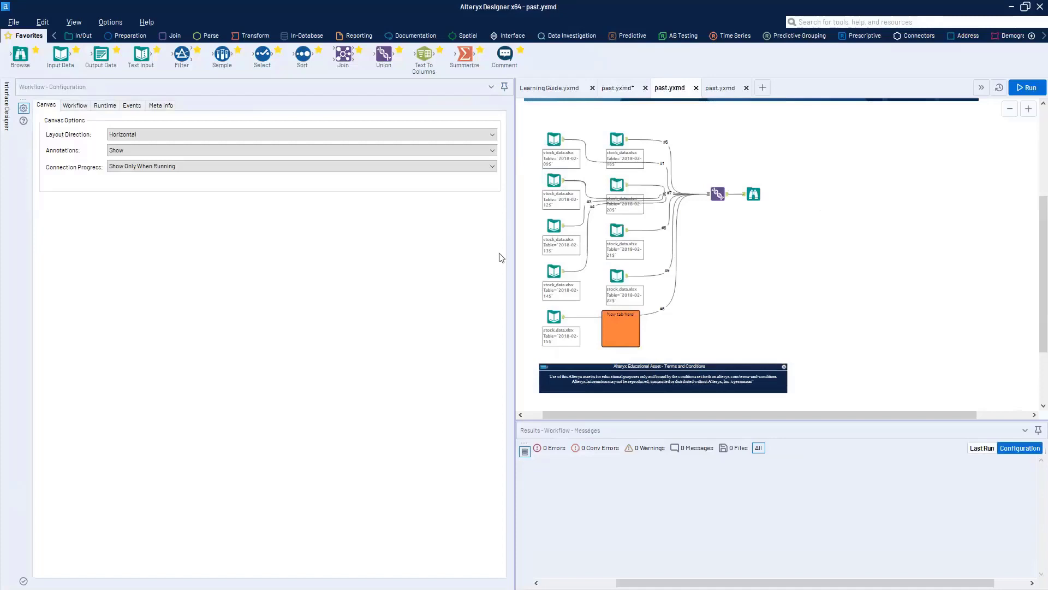
{"action": "left_click", "coordinate": [549, 143]}
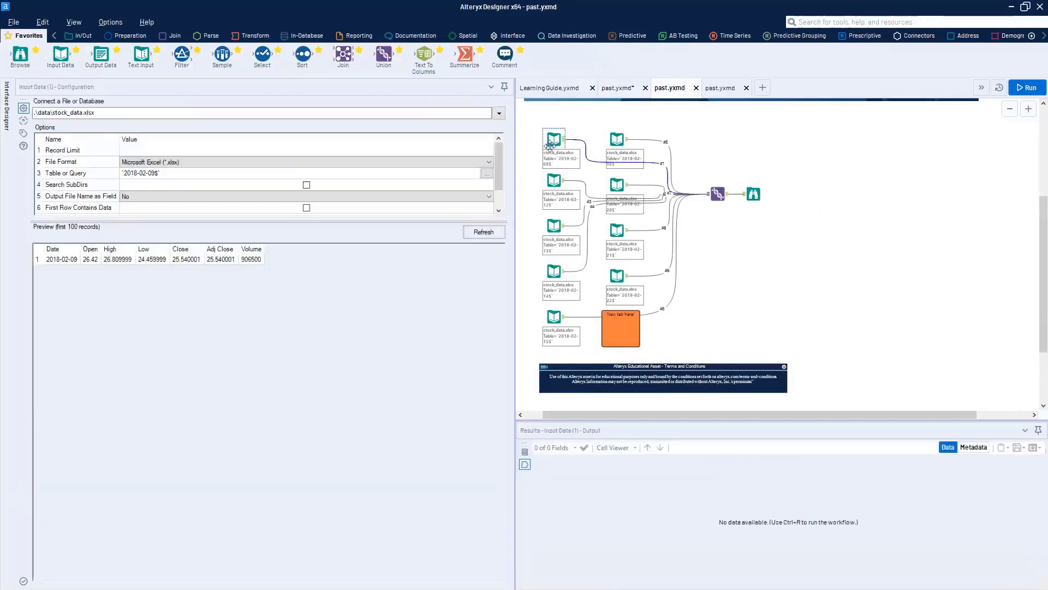
{"action": "left_click", "coordinate": [175, 175]}
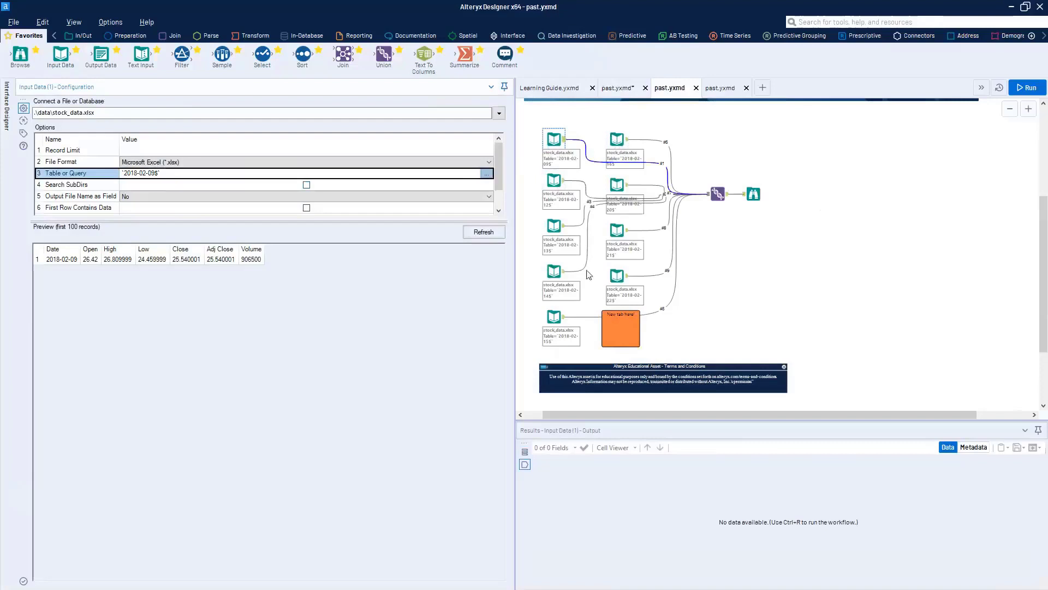
{"action": "left_click", "coordinate": [554, 180]}
{"action": "left_click", "coordinate": [556, 226]}
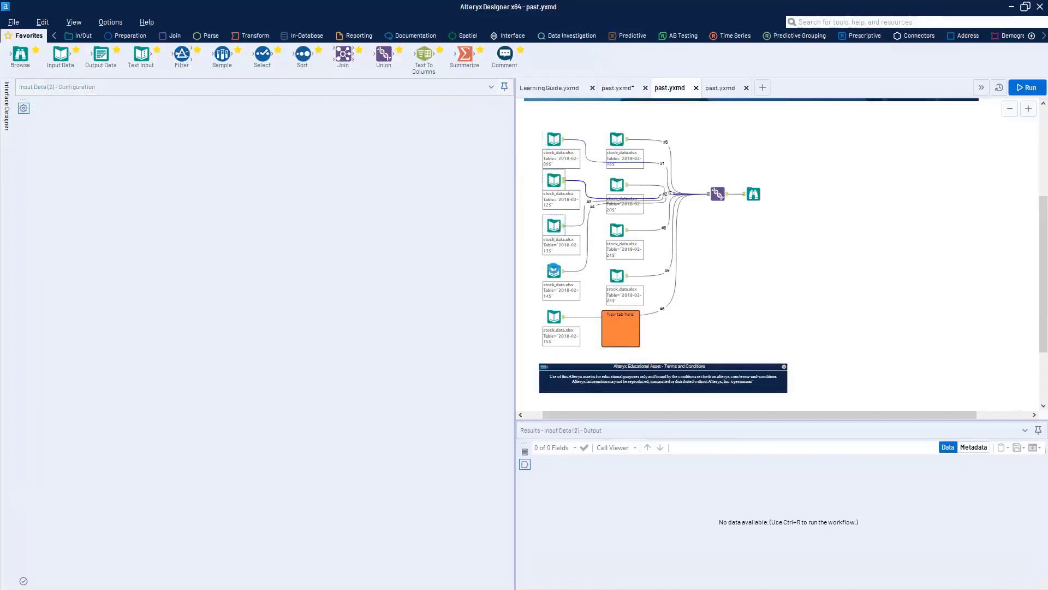
{"action": "left_click", "coordinate": [554, 271]}
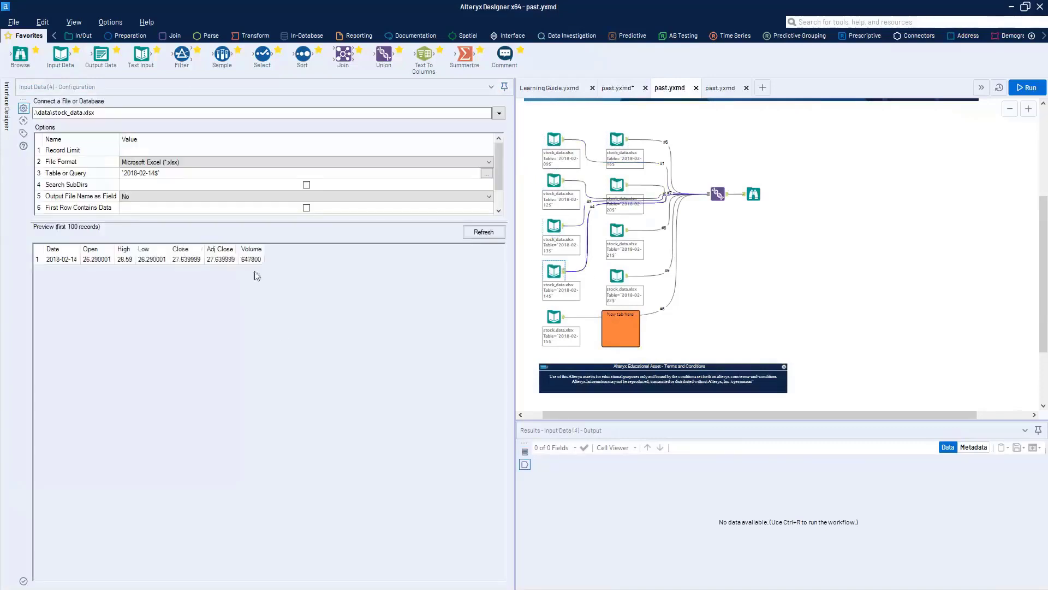
{"action": "left_click", "coordinate": [175, 259]}
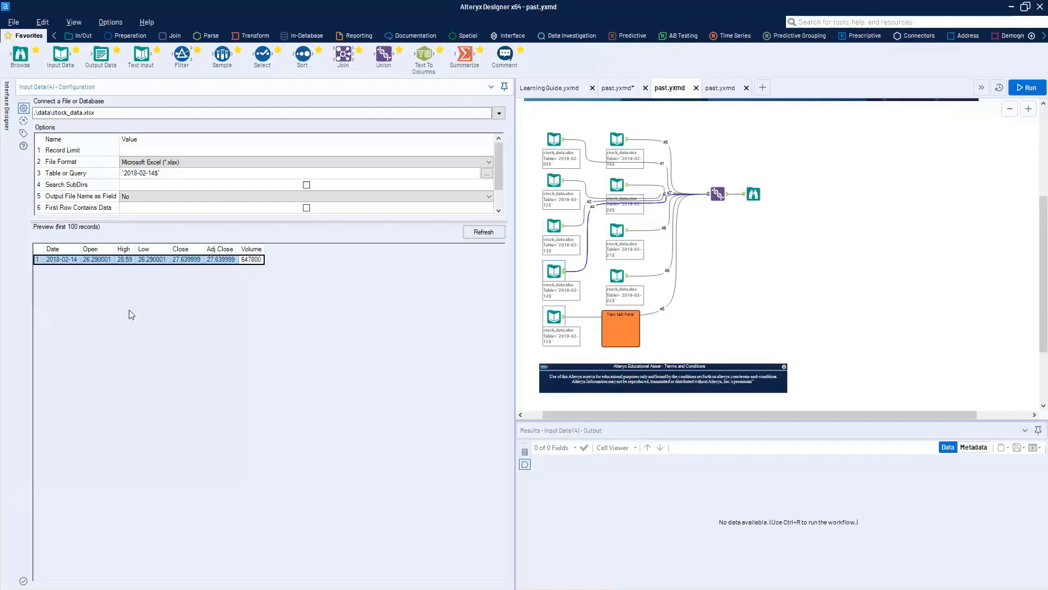
{"action": "left_click", "coordinate": [614, 276]}
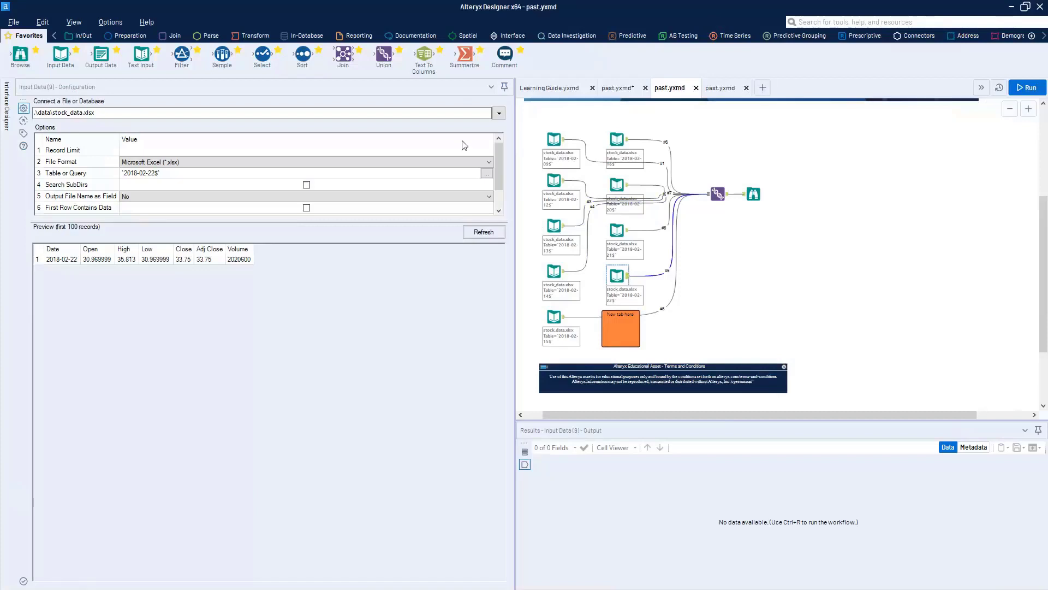
Step: Add a standalone Input Data tool beside the existing flow and connect it to stock_data.xlsx in the 02_input_problem_2 tomorrow data folder
{"action": "left_click_drag", "start_coordinate": [60, 54], "coordinate": [814, 204]}
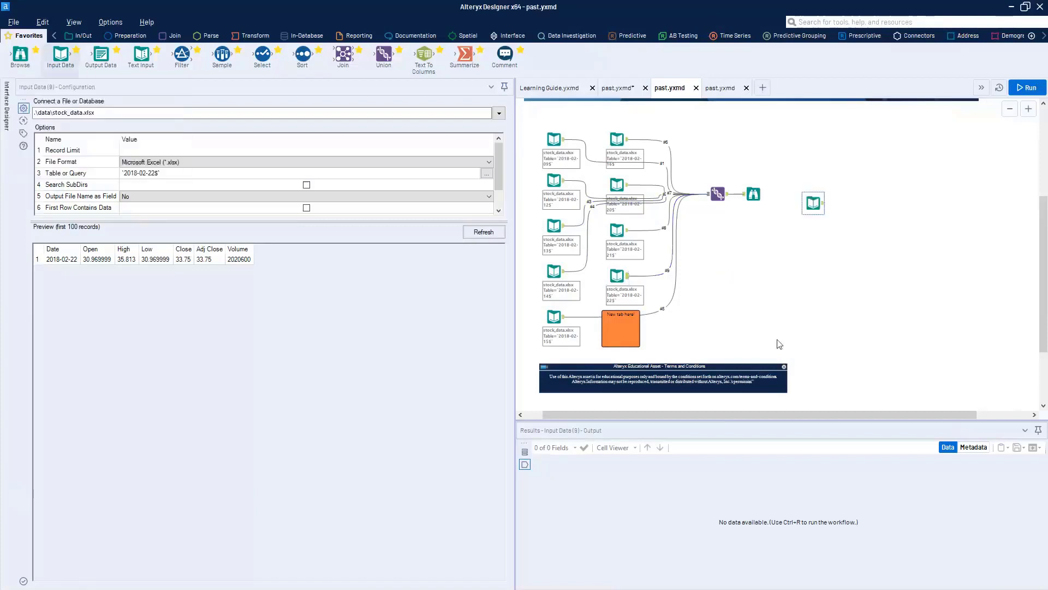
{"action": "left_click", "coordinate": [499, 113]}
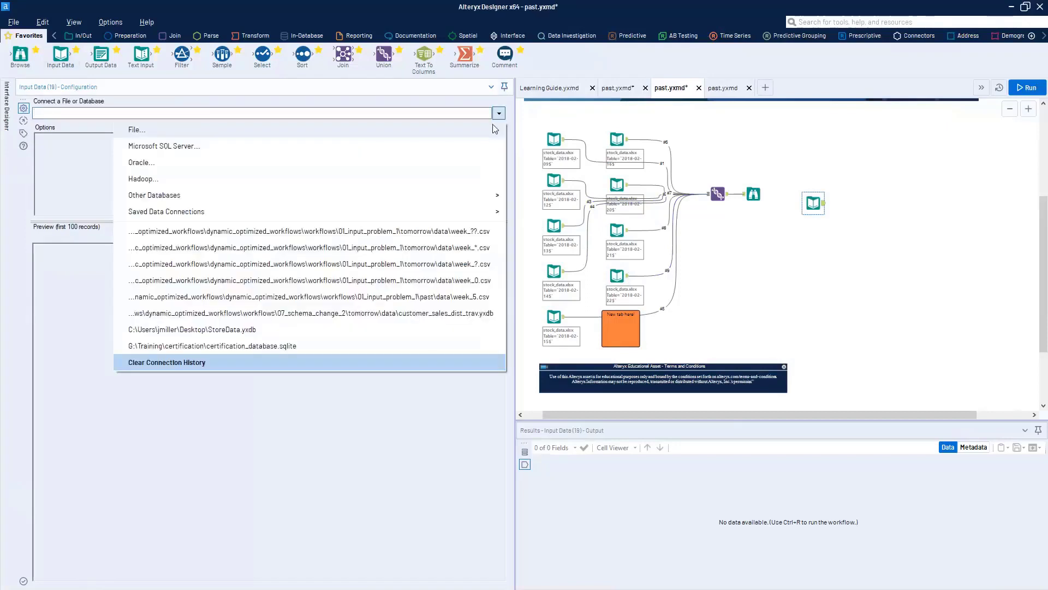
{"action": "left_click", "coordinate": [504, 131]}
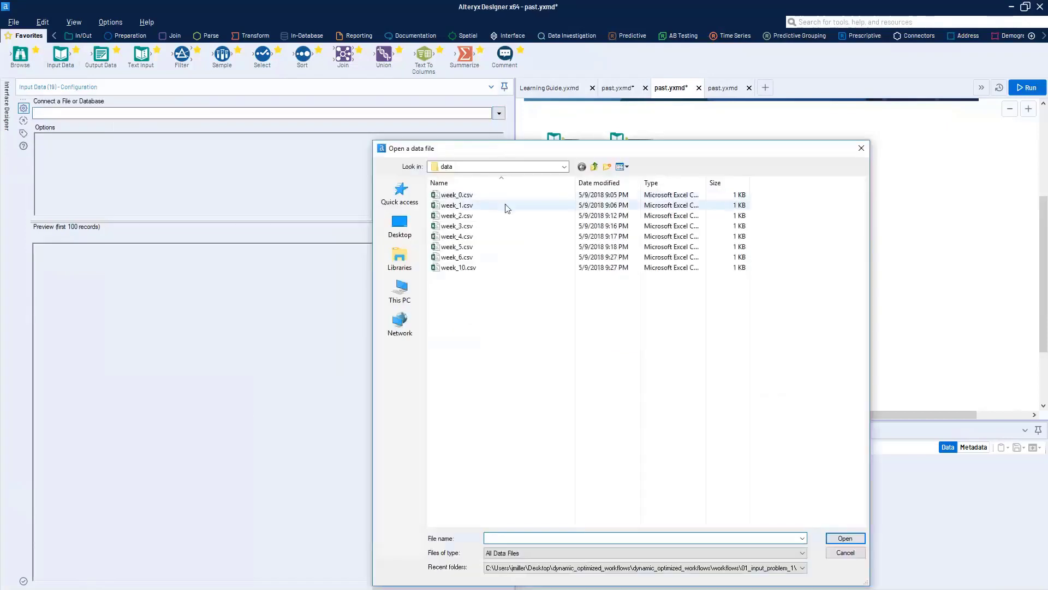
{"action": "left_click", "coordinate": [594, 167]}
{"action": "left_click", "coordinate": [595, 167]}
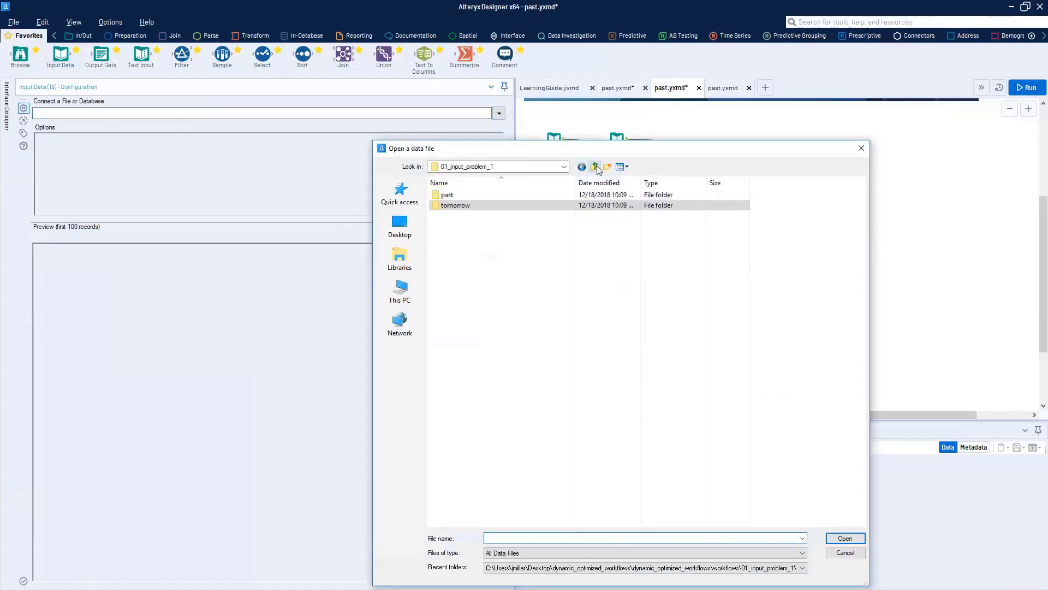
{"action": "left_click", "coordinate": [595, 167]}
{"action": "double_click", "coordinate": [499, 205]}
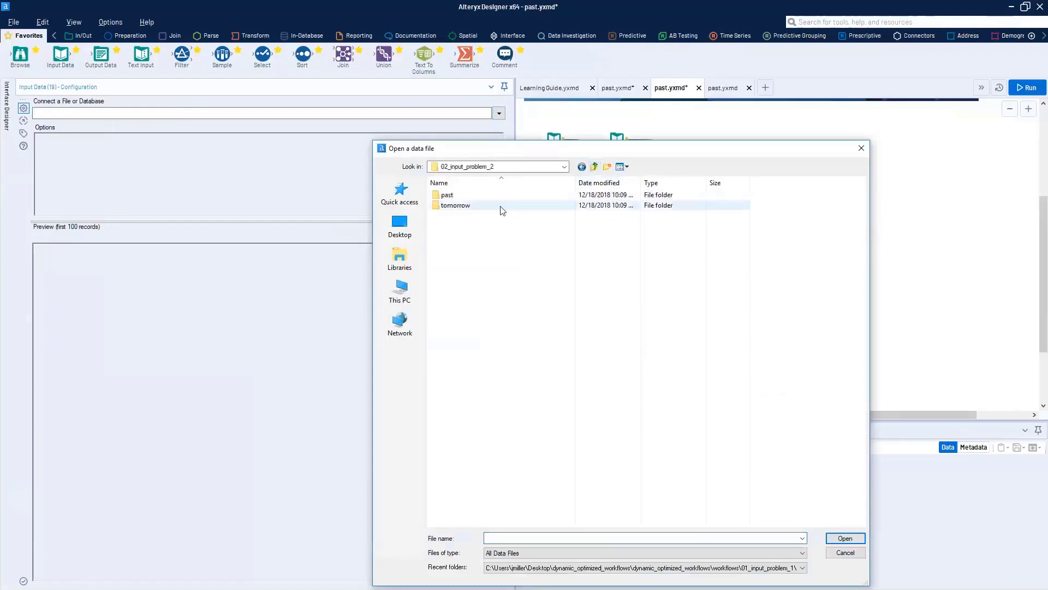
{"action": "double_click", "coordinate": [499, 205]}
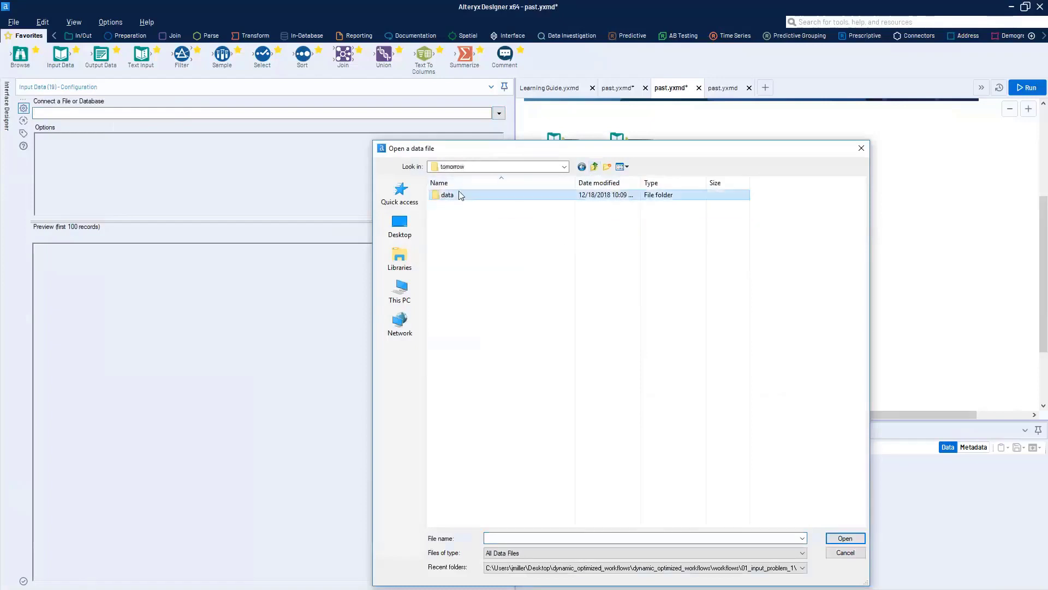
{"action": "double_click", "coordinate": [461, 195]}
{"action": "double_click", "coordinate": [459, 196]}
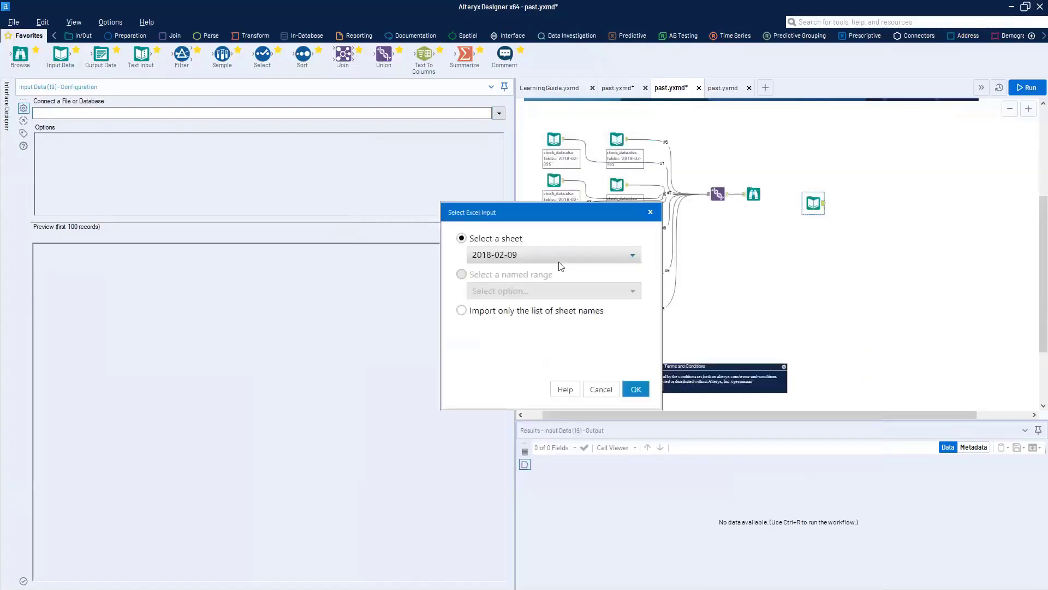
Step: Review the workbook's available sheets, import only the list of sheet names, and check the names in the preview
{"action": "left_click", "coordinate": [559, 258]}
{"action": "left_click_drag", "start_coordinate": [637, 301], "coordinate": [638, 337]}
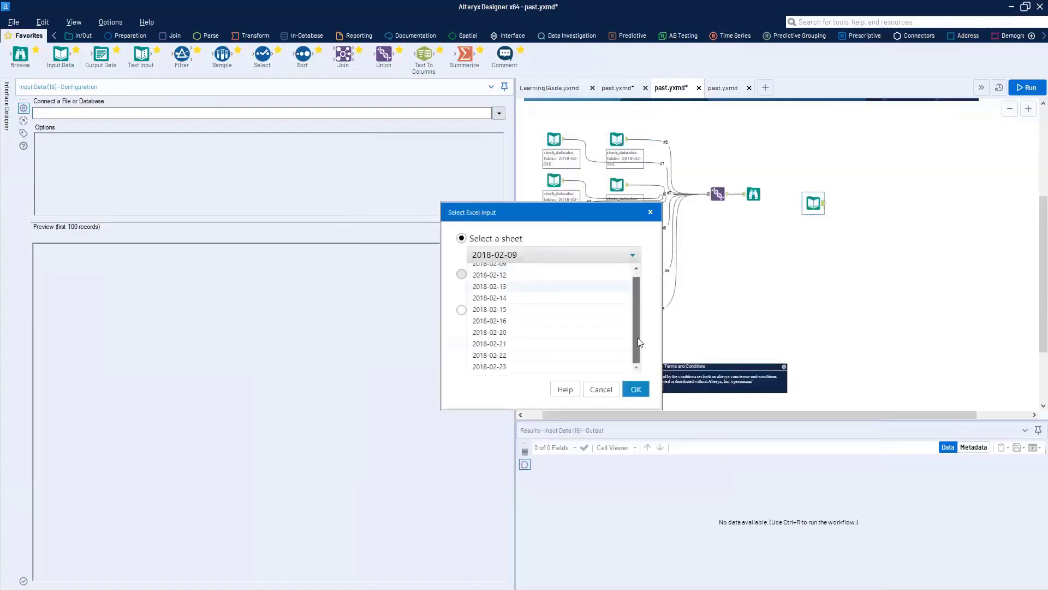
{"action": "scroll", "coordinate": [562, 270], "scroll_direction": "up", "scroll_amount": 1}
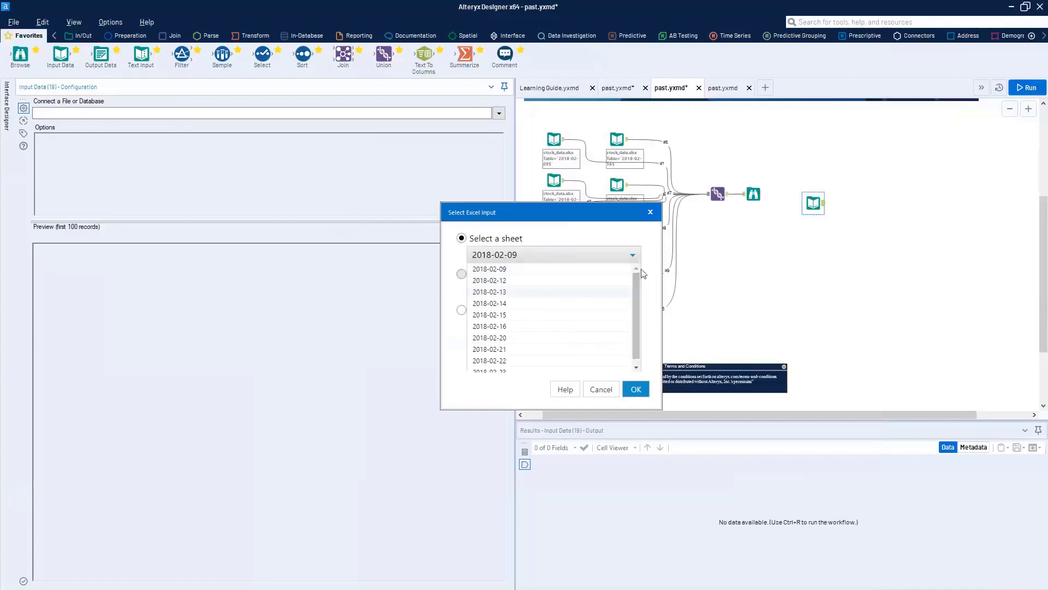
{"action": "left_click_drag", "start_coordinate": [639, 274], "coordinate": [648, 310]}
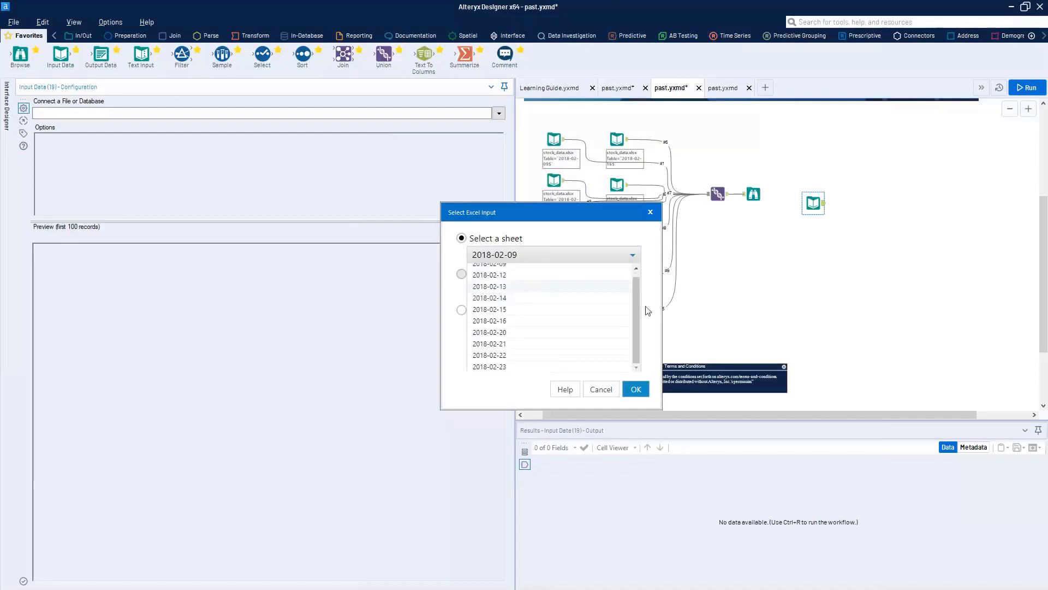
{"action": "left_click", "coordinate": [648, 310]}
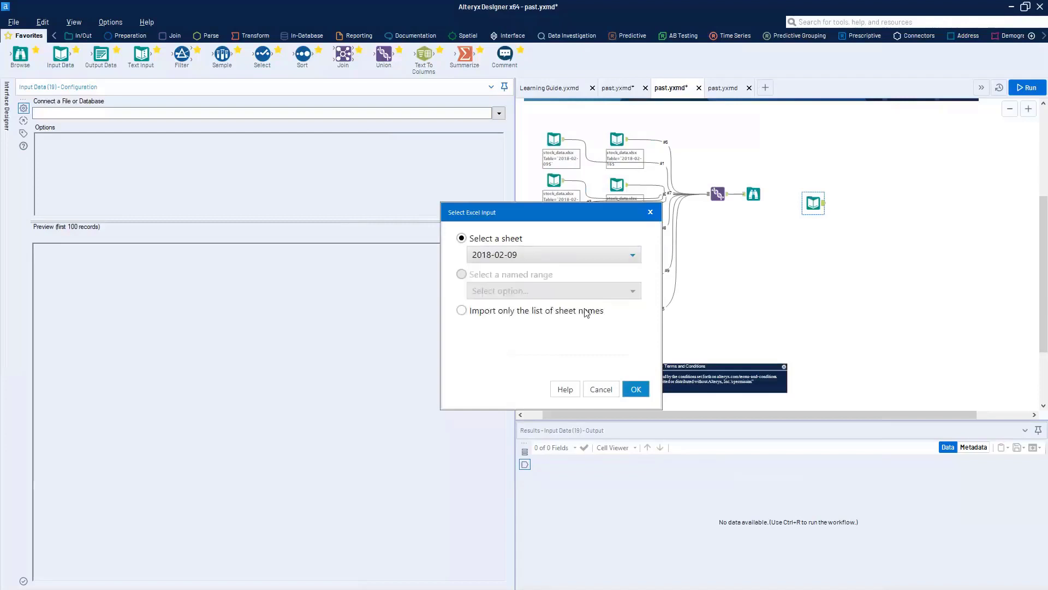
{"action": "left_click", "coordinate": [461, 310]}
{"action": "left_click_drag", "start_coordinate": [564, 211], "coordinate": [610, 233]}
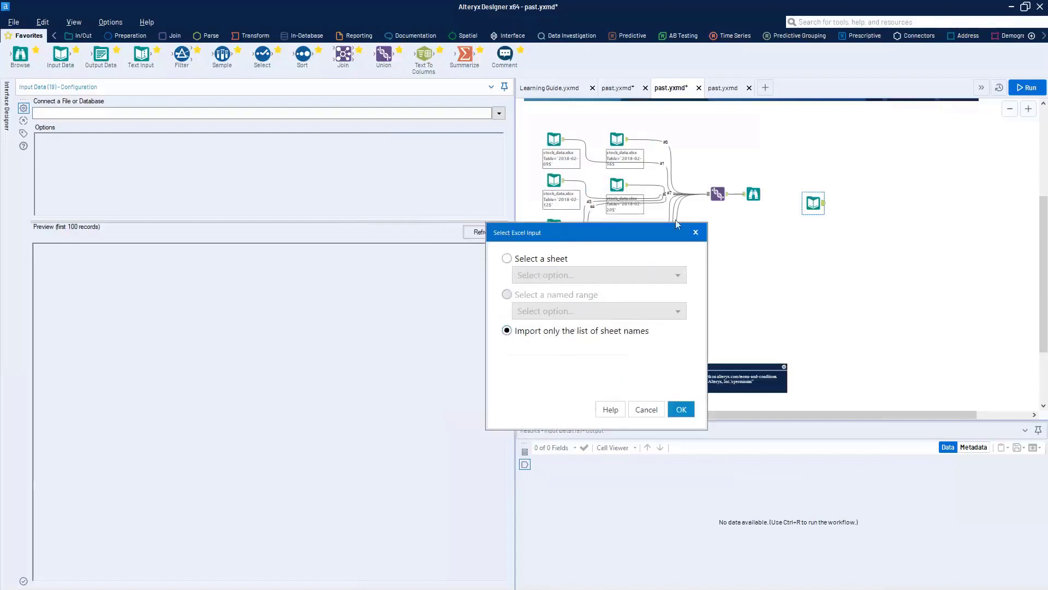
{"action": "left_click_drag", "start_coordinate": [678, 229], "coordinate": [696, 149]}
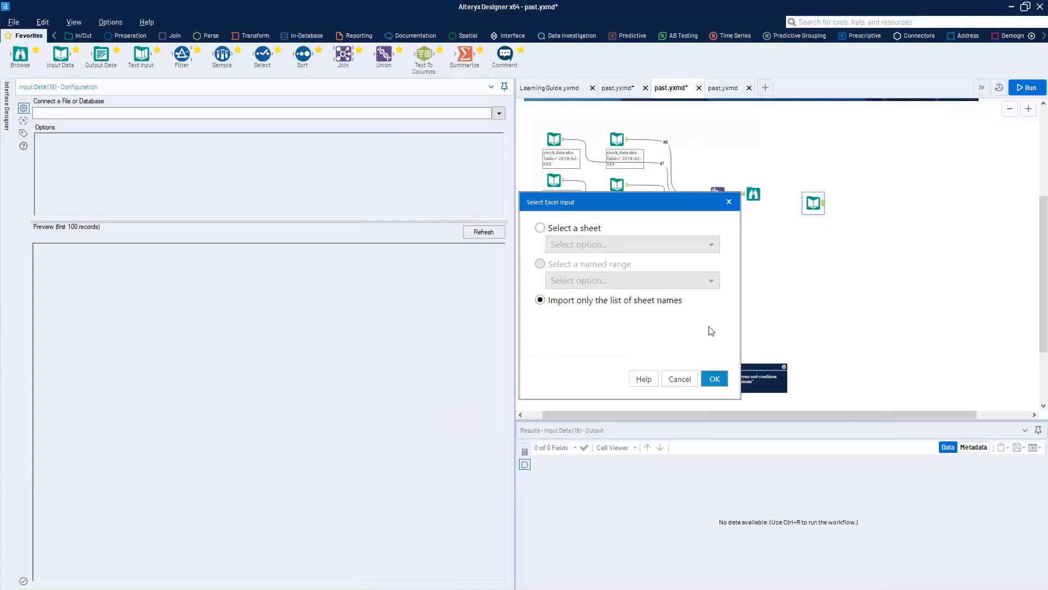
{"action": "left_click", "coordinate": [715, 379]}
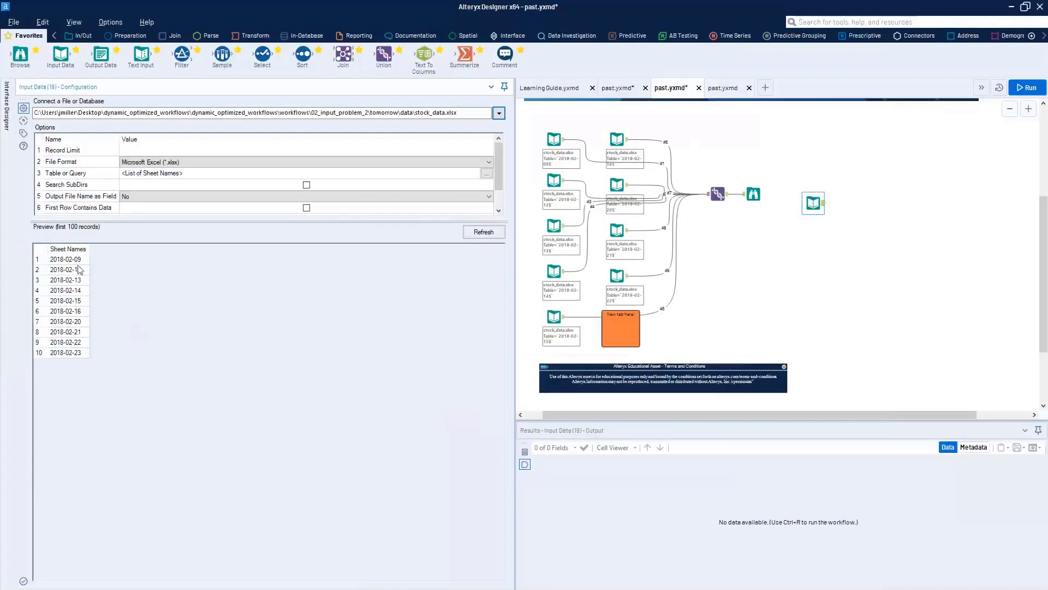
{"action": "left_click_drag", "start_coordinate": [71, 260], "coordinate": [65, 332]}
{"action": "left_click_drag", "start_coordinate": [54, 377], "coordinate": [161, 556]}
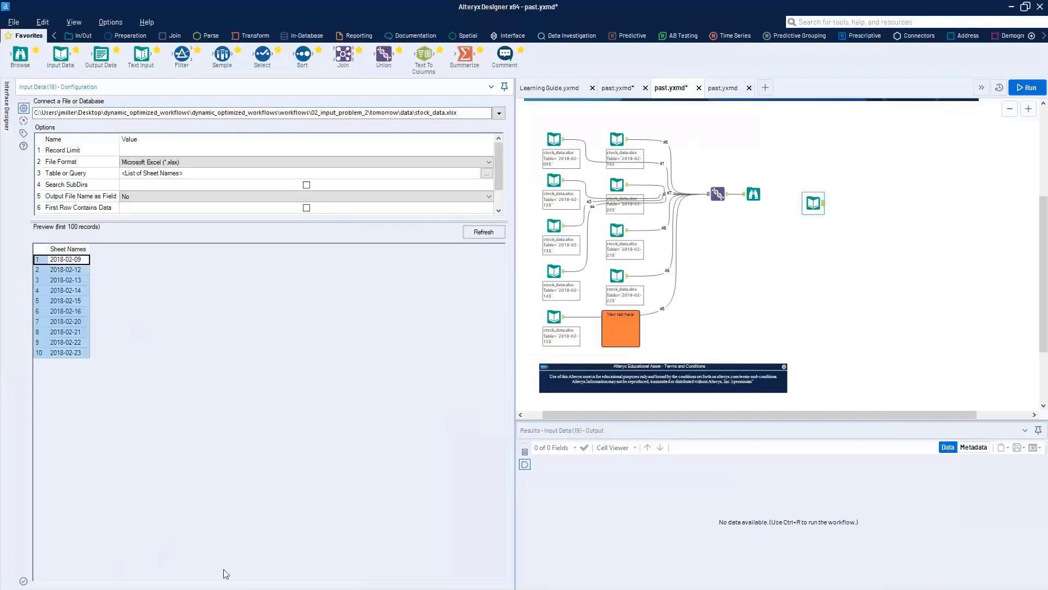
{"action": "key", "text": "Down"}
{"action": "key", "text": "Down"}
{"action": "key", "text": "Down"}
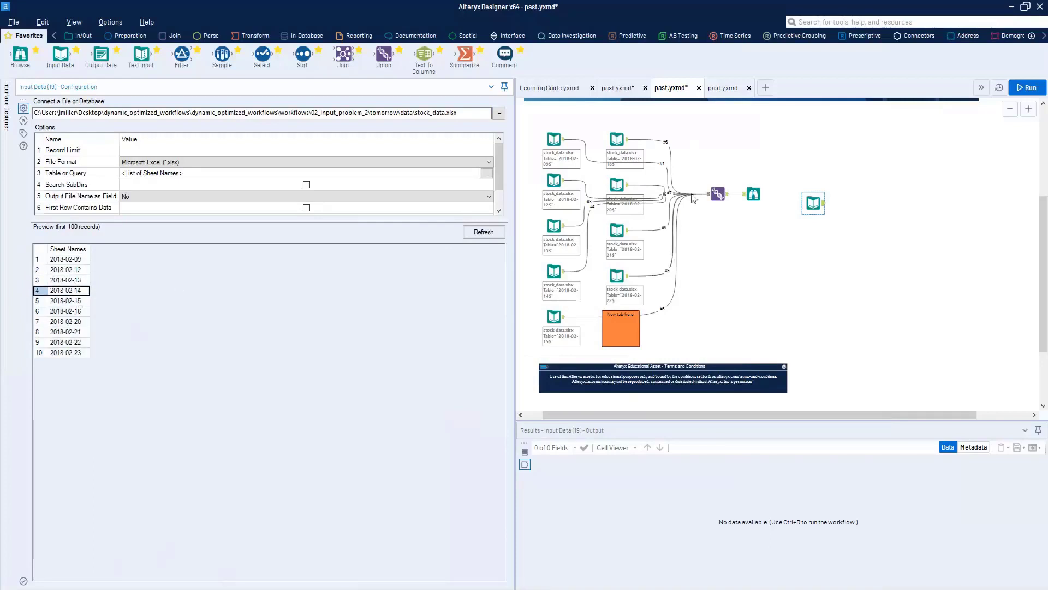
Step: Find the Dynamic Input tool, connect it after the sheet-list input, and recheck that input's Sheet Names field
{"action": "left_click_drag", "start_coordinate": [813, 203], "coordinate": [822, 198]}
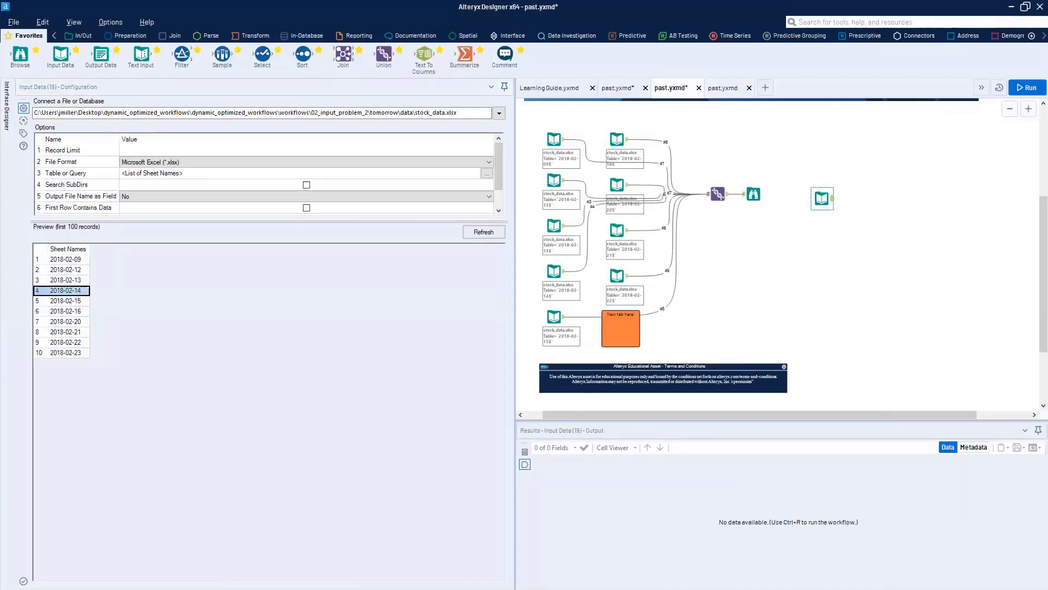
{"action": "left_click", "coordinate": [835, 22]}
{"action": "type", "text": "dynami"}
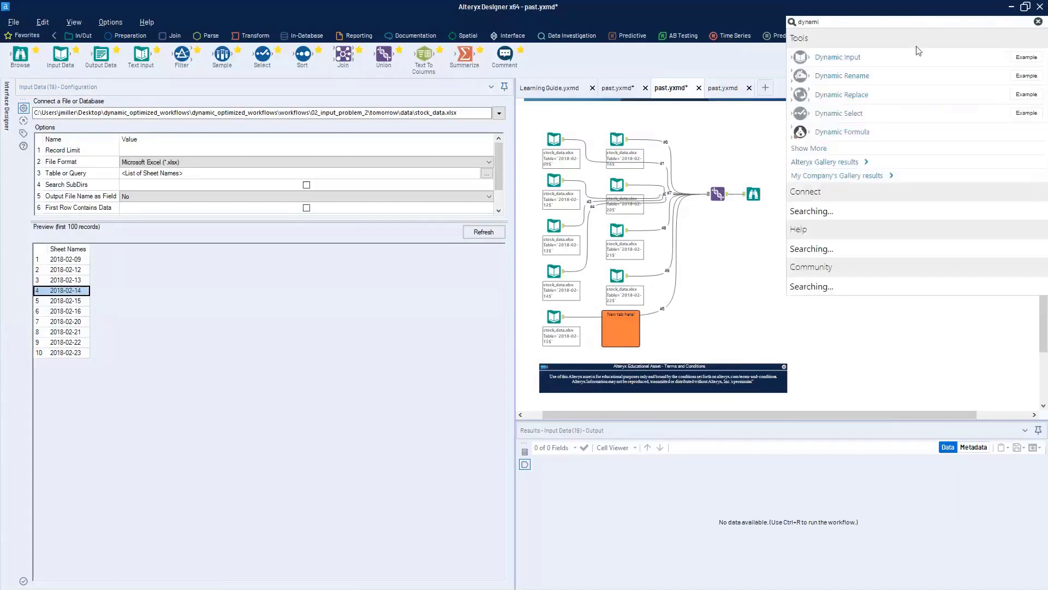
{"action": "left_click_drag", "start_coordinate": [852, 59], "coordinate": [853, 193]}
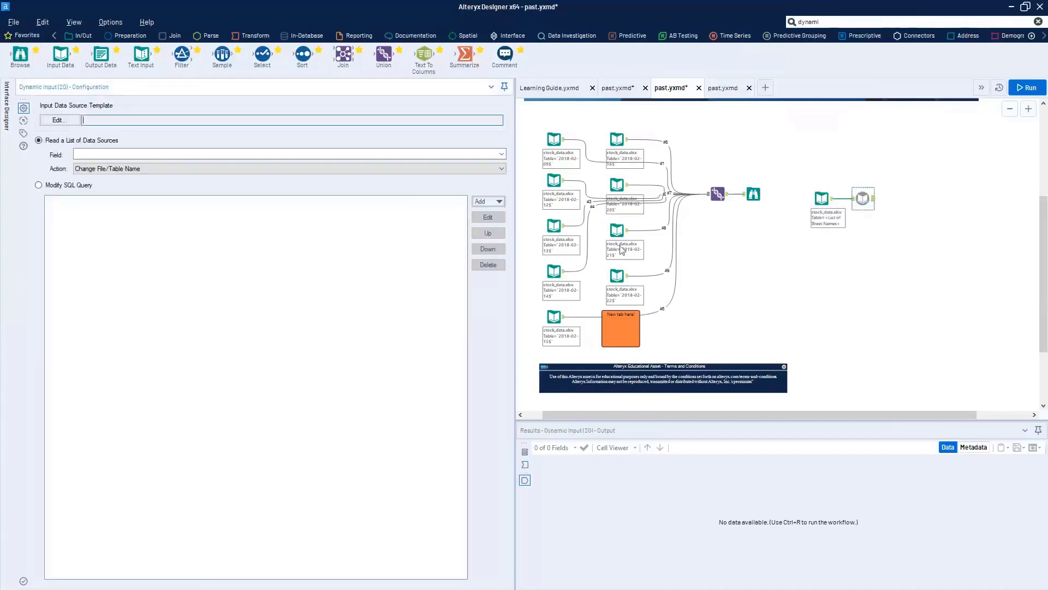
{"action": "left_click", "coordinate": [871, 198]}
{"action": "mouse_move", "coordinate": [870, 198]}
{"action": "left_mouse_down"}
{"action": "mouse_move", "coordinate": [880, 198]}
{"action": "mouse_move", "coordinate": [819, 202]}
{"action": "mouse_move", "coordinate": [873, 200]}
{"action": "mouse_move", "coordinate": [863, 200]}
{"action": "left_mouse_up"}
{"action": "left_click", "coordinate": [824, 201]}
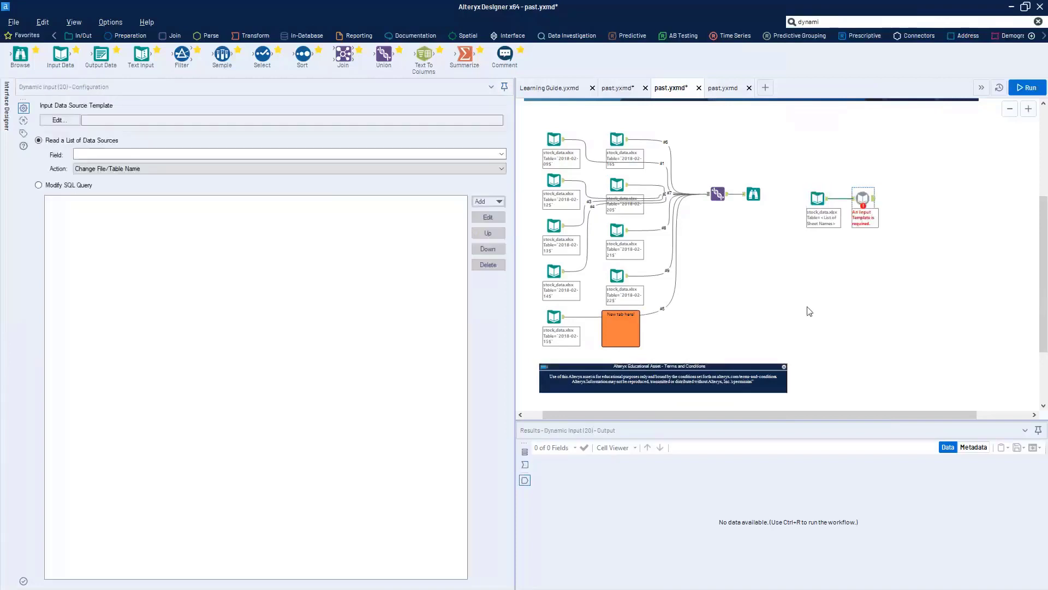
{"action": "left_click", "coordinate": [828, 201]}
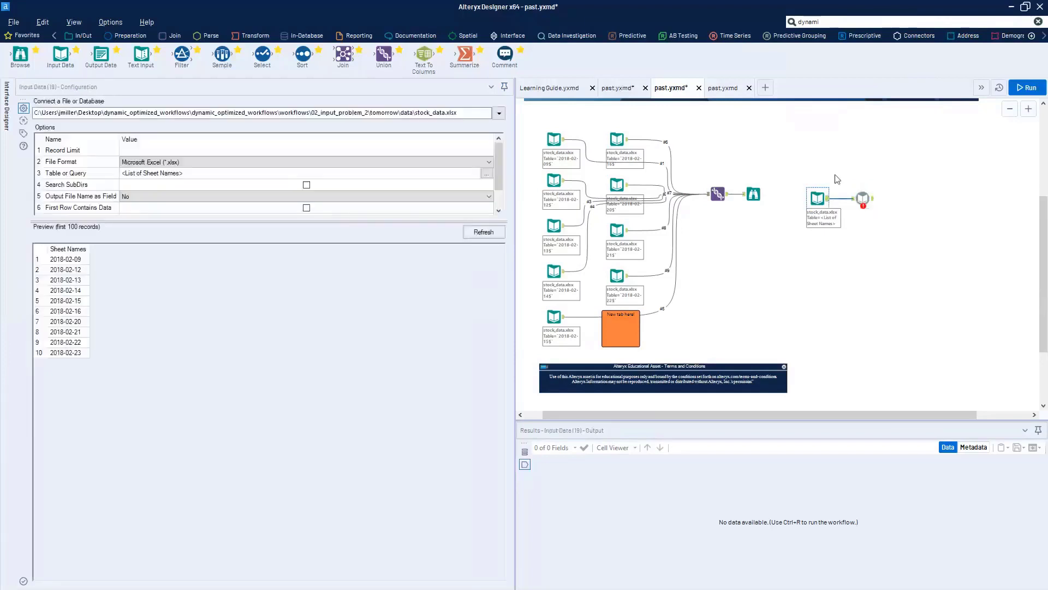
{"action": "left_click", "coordinate": [61, 250]}
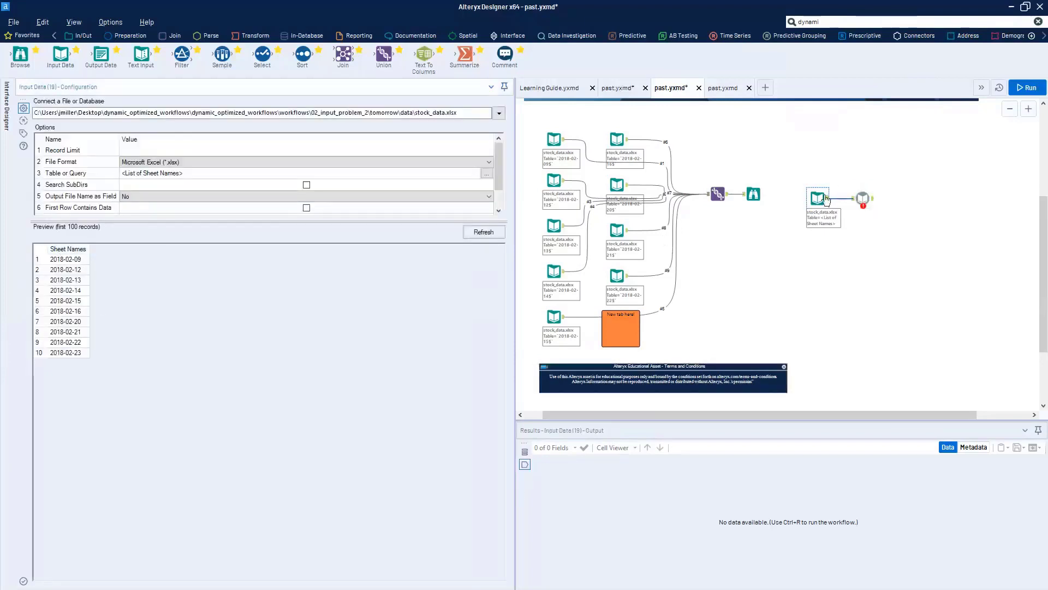
Step: Set the Dynamic Input's data source template to sheet 2018-02-09 of stock_data.xlsx in the tomorrow data folder
{"action": "left_click", "coordinate": [853, 204]}
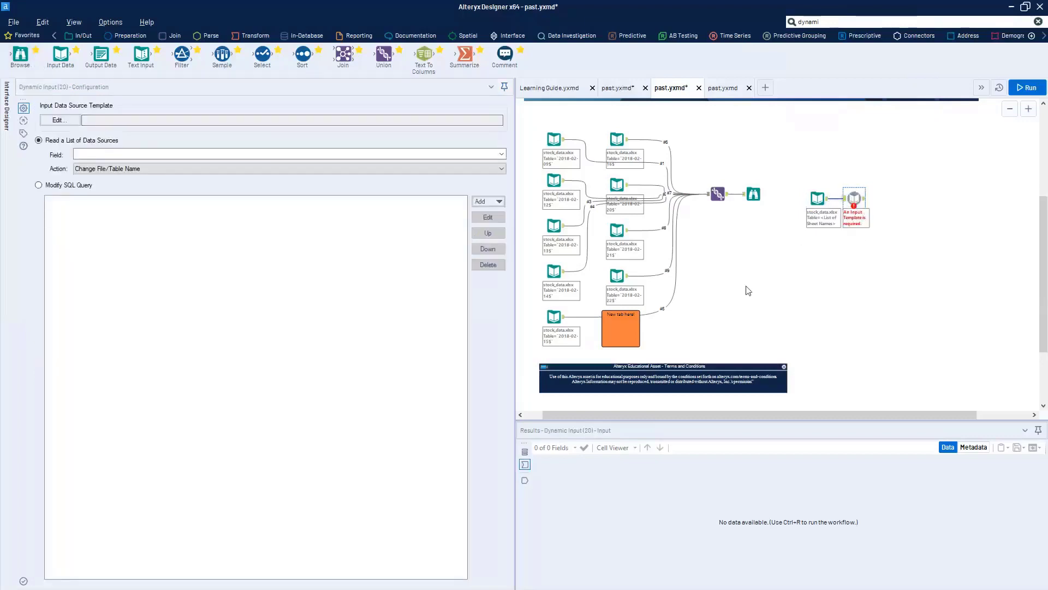
{"action": "left_click", "coordinate": [77, 121]}
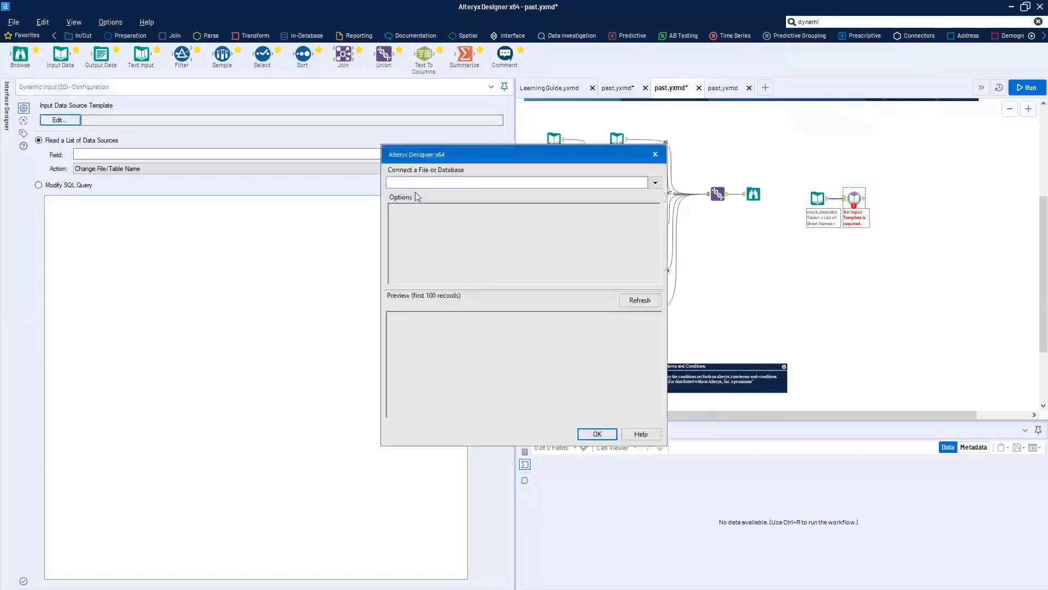
{"action": "left_click", "coordinate": [654, 182]}
{"action": "left_click", "coordinate": [646, 198]}
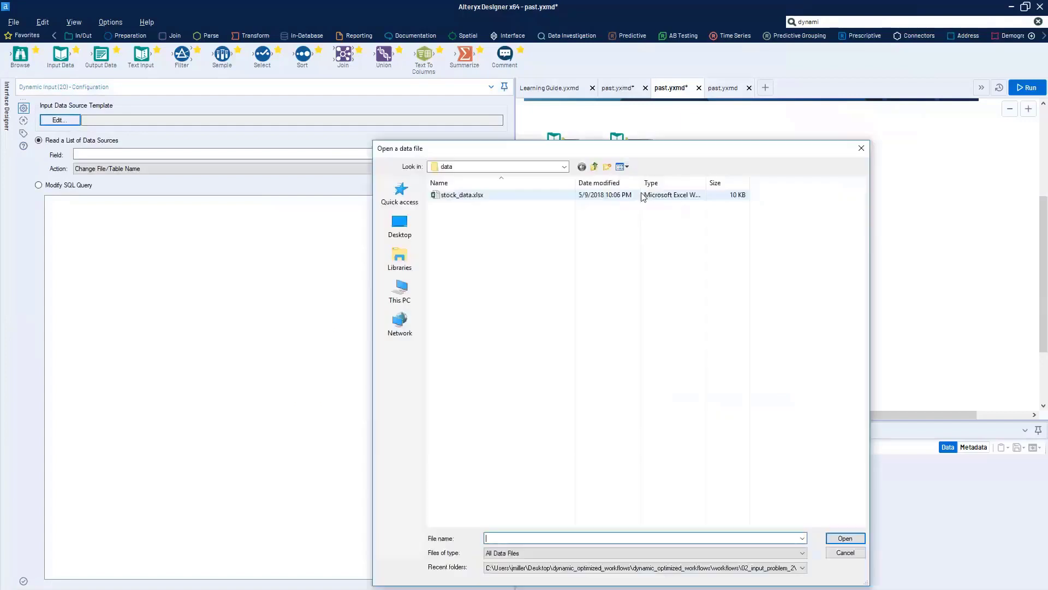
{"action": "double_click", "coordinate": [573, 195]}
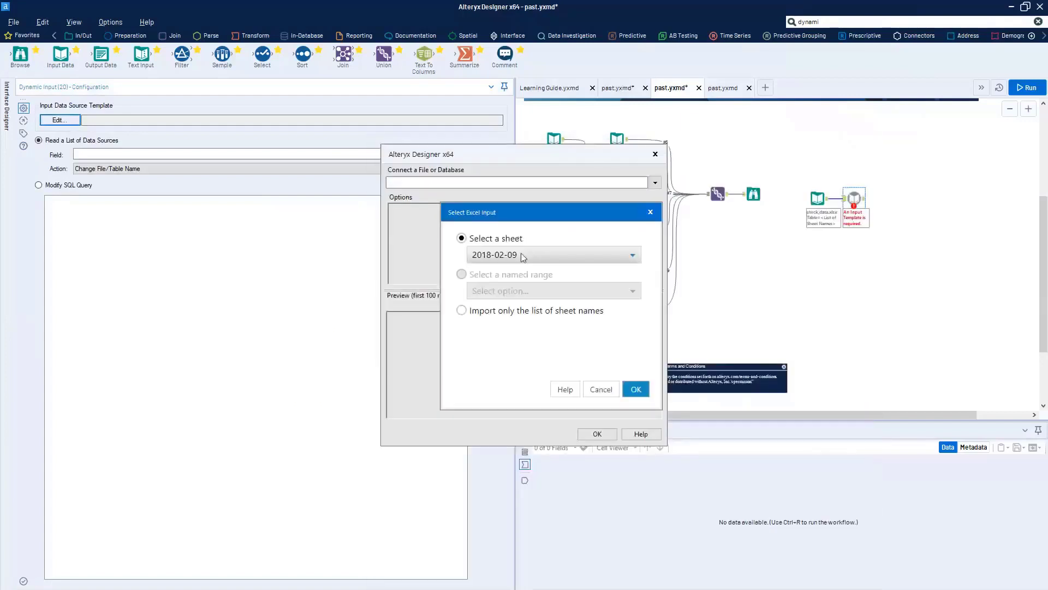
{"action": "left_click", "coordinate": [636, 389]}
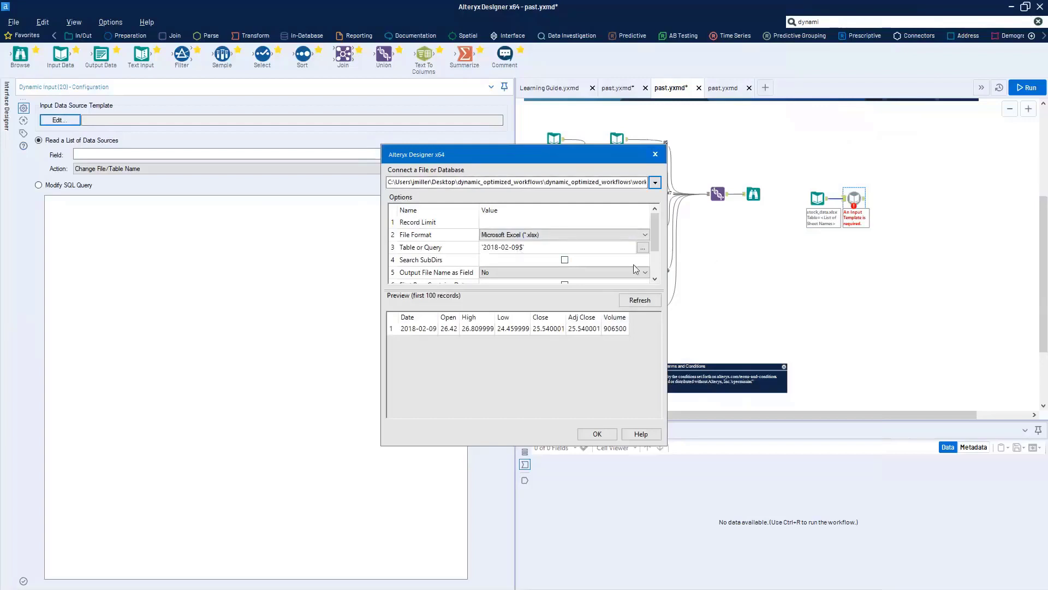
{"action": "left_click", "coordinate": [596, 433]}
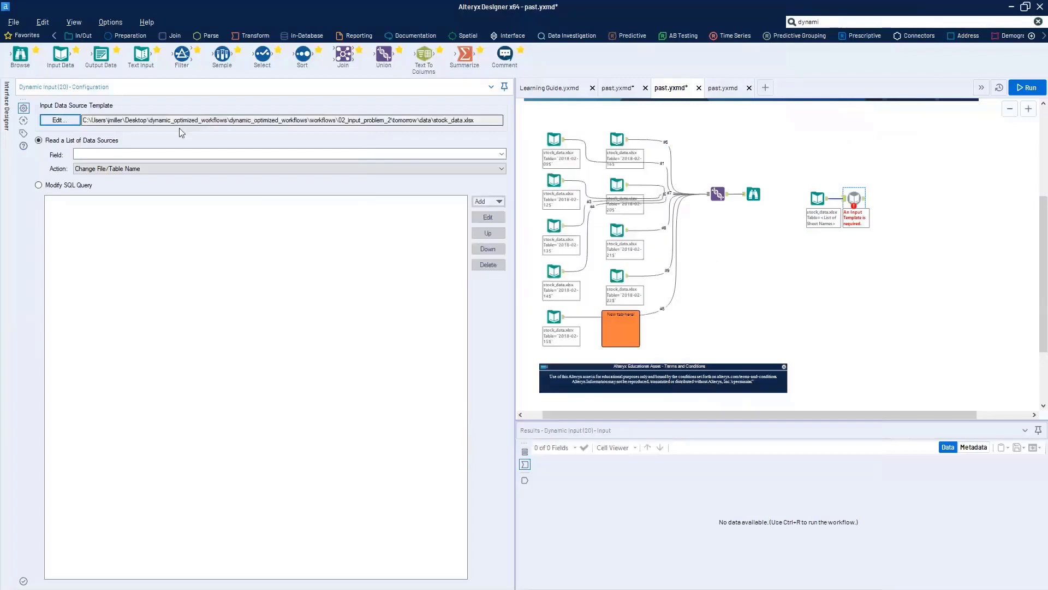
Step: Space the Dynamic Input slightly away from the sheet-list input and review its template file path
{"action": "left_click_drag", "start_coordinate": [475, 120], "coordinate": [388, 120]}
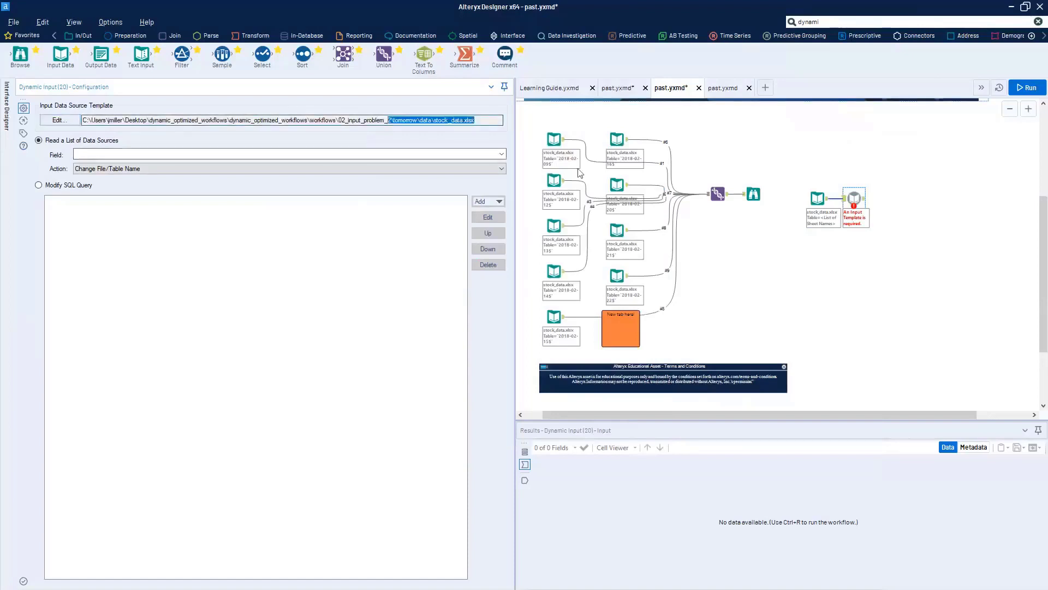
{"action": "left_click_drag", "start_coordinate": [853, 198], "coordinate": [875, 201]}
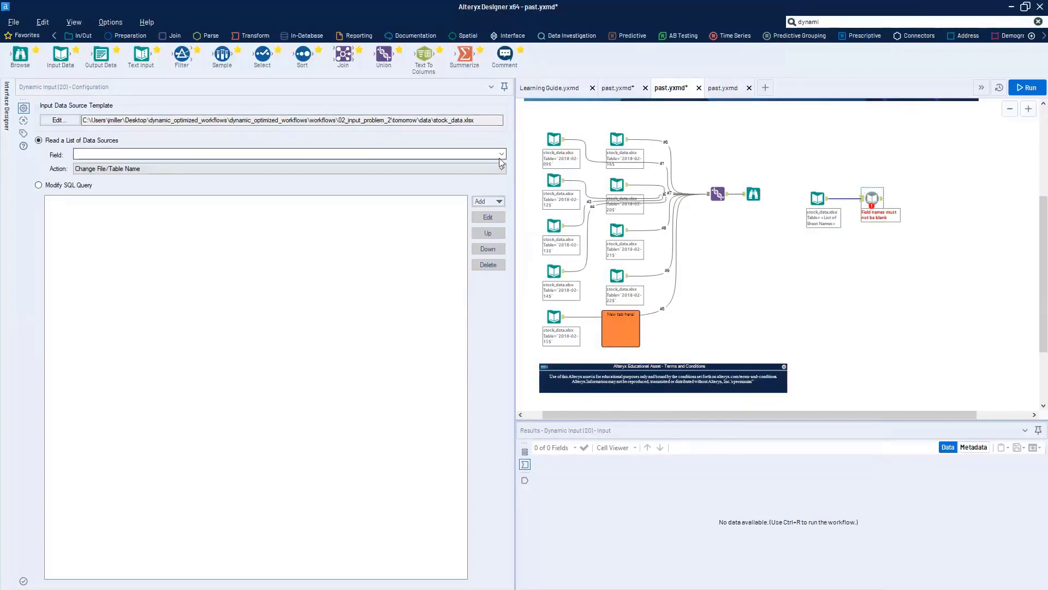
{"action": "left_click_drag", "start_coordinate": [868, 202], "coordinate": [858, 202]}
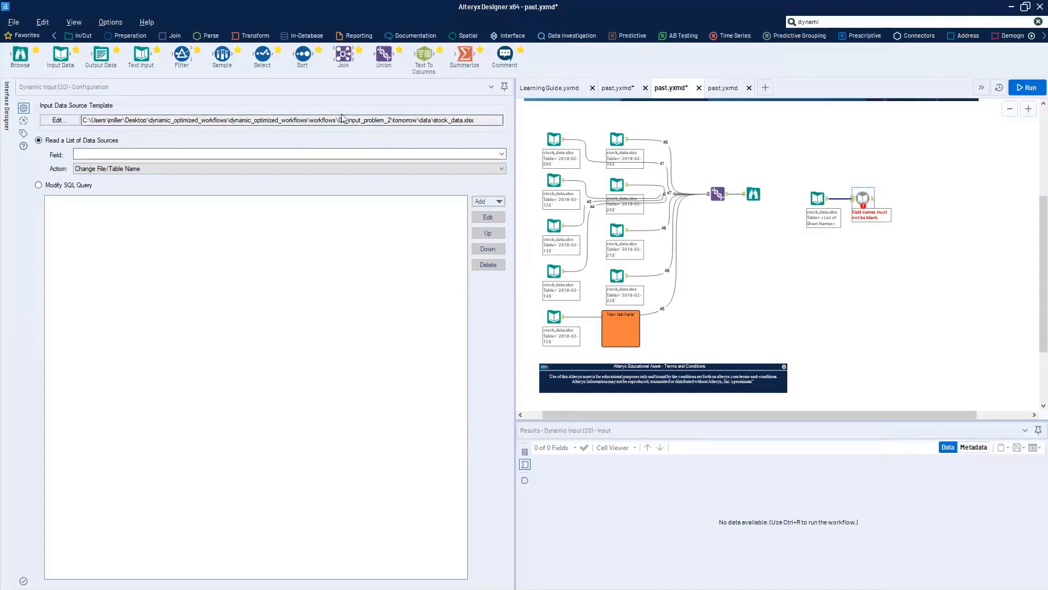
{"action": "left_click_drag", "start_coordinate": [348, 120], "coordinate": [475, 123]}
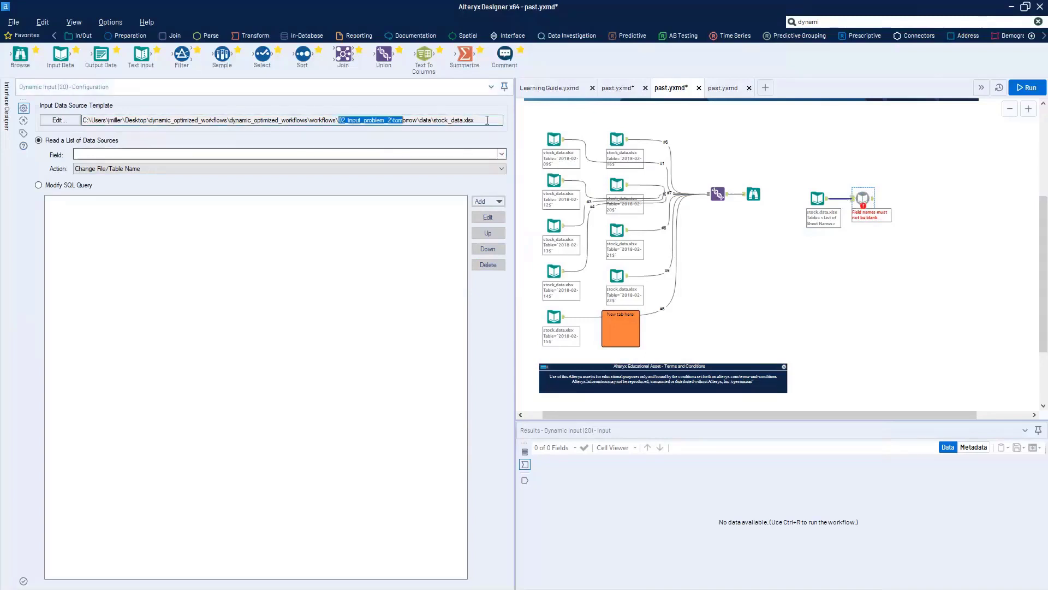
{"action": "left_click_drag", "start_coordinate": [274, 115], "coordinate": [239, 121]}
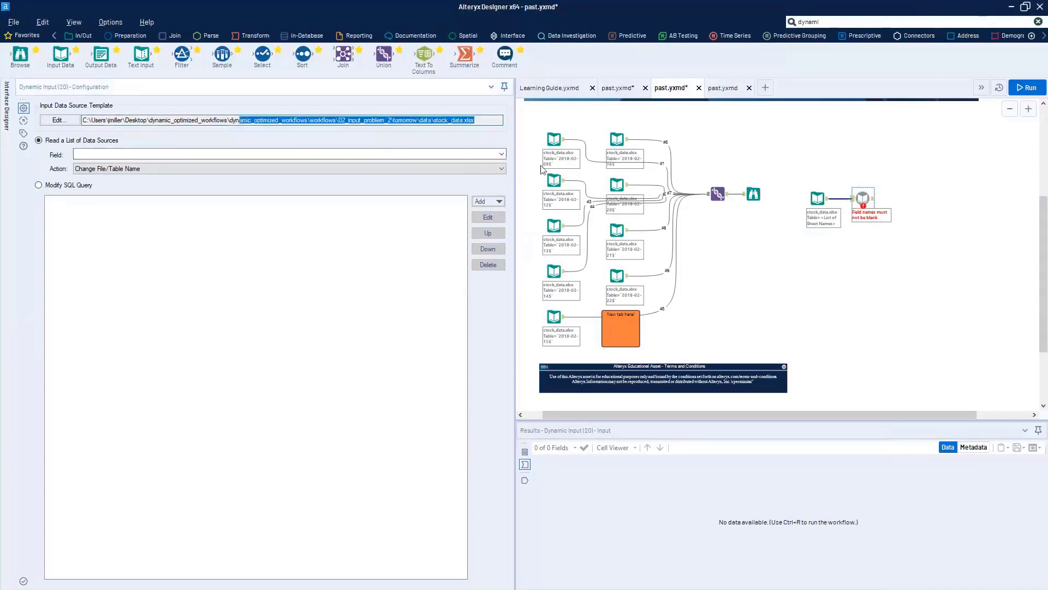
Step: Check the sheet-list input's field, then set the Dynamic Input to read its data sources from the Sheet Names field
{"action": "left_click", "coordinate": [503, 154]}
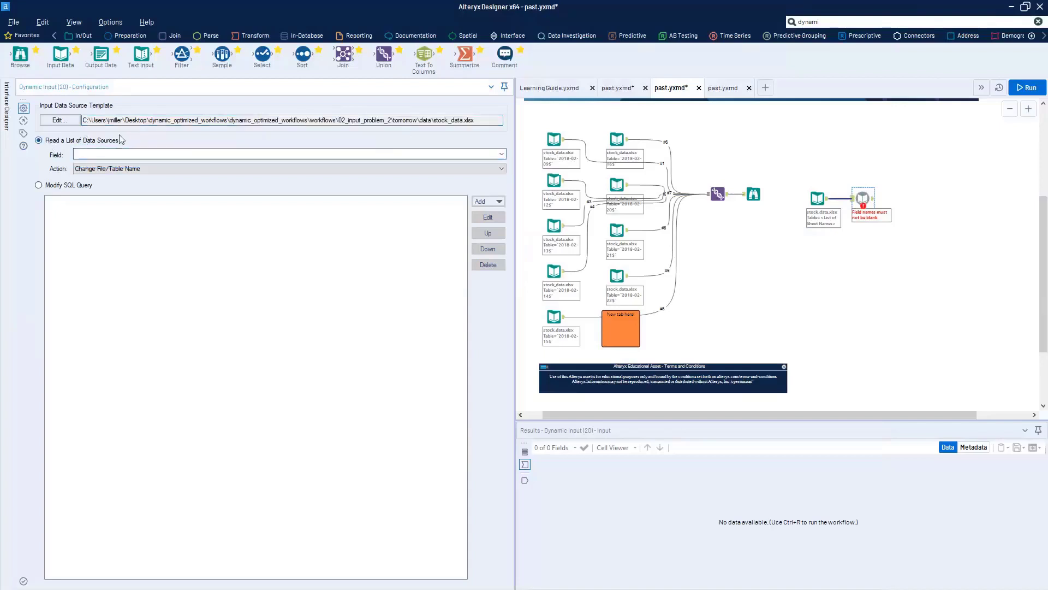
{"action": "left_click", "coordinate": [818, 197]}
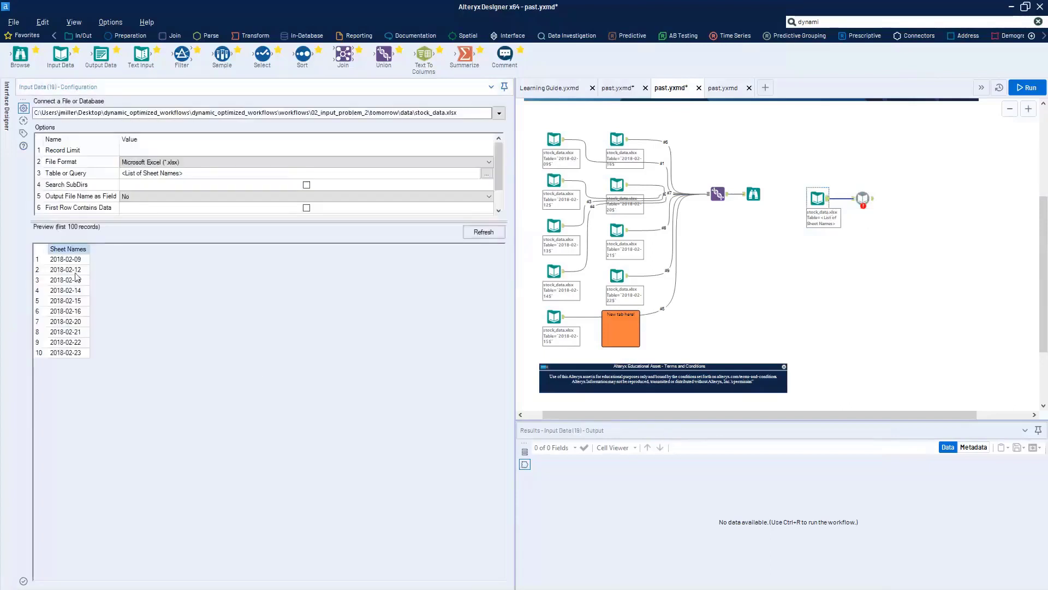
{"action": "left_click", "coordinate": [865, 198]}
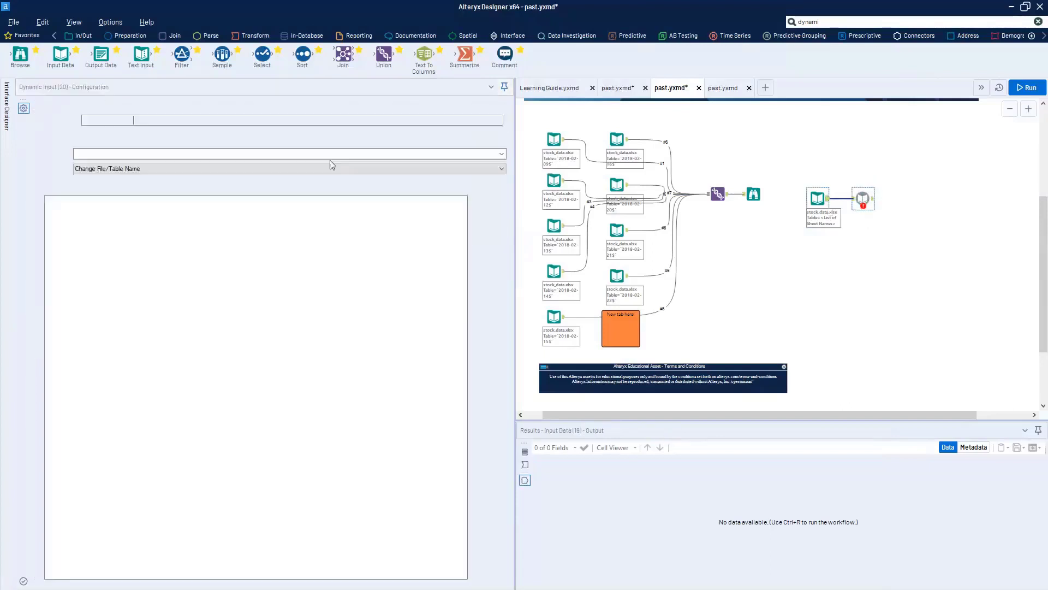
{"action": "left_click", "coordinate": [473, 154]}
{"action": "left_click", "coordinate": [472, 164]}
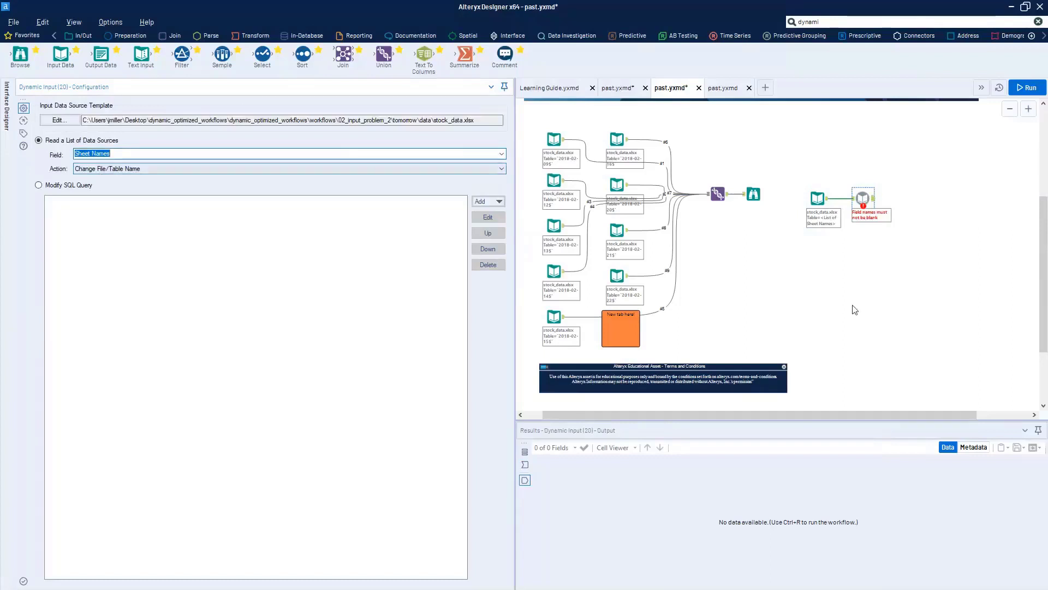
Step: Review the individual sheet names in the sheet-list input's preview
{"action": "left_click", "coordinate": [817, 199]}
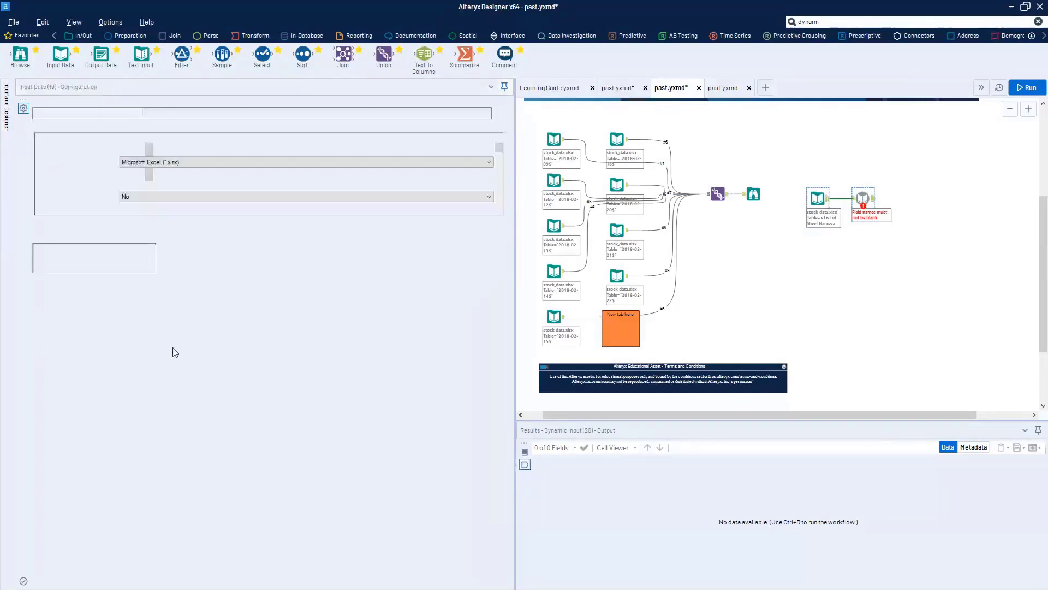
{"action": "left_click", "coordinate": [53, 269]}
{"action": "left_click", "coordinate": [61, 278]}
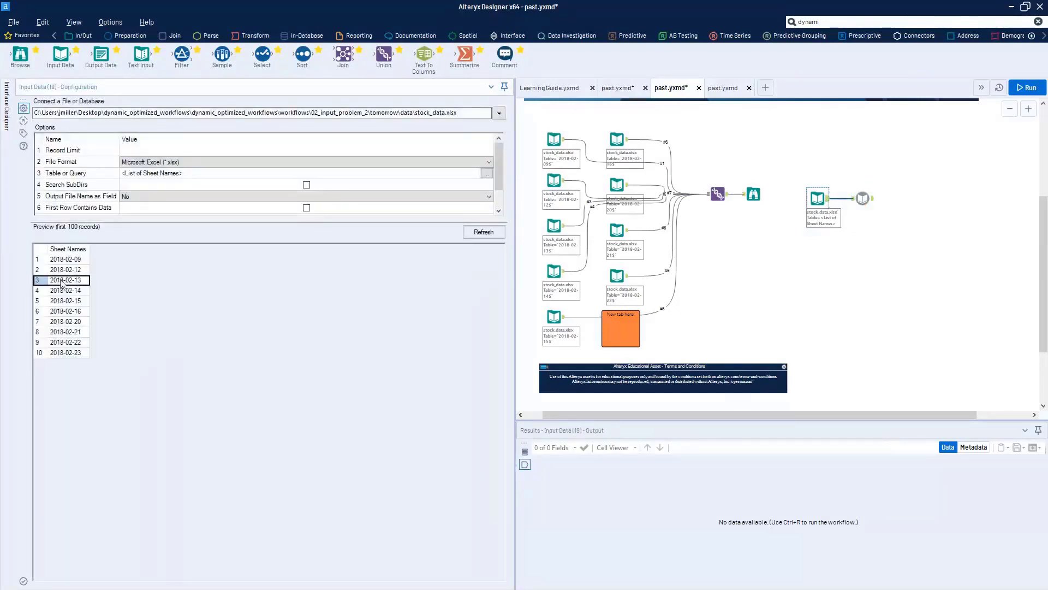
{"action": "left_click", "coordinate": [63, 272]}
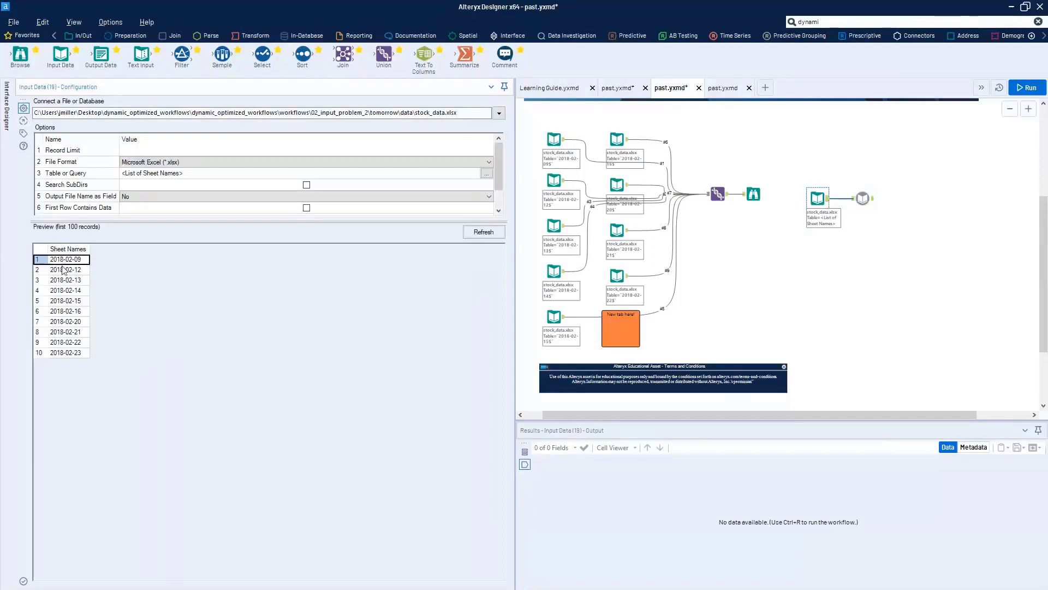
{"action": "left_click", "coordinate": [64, 279]}
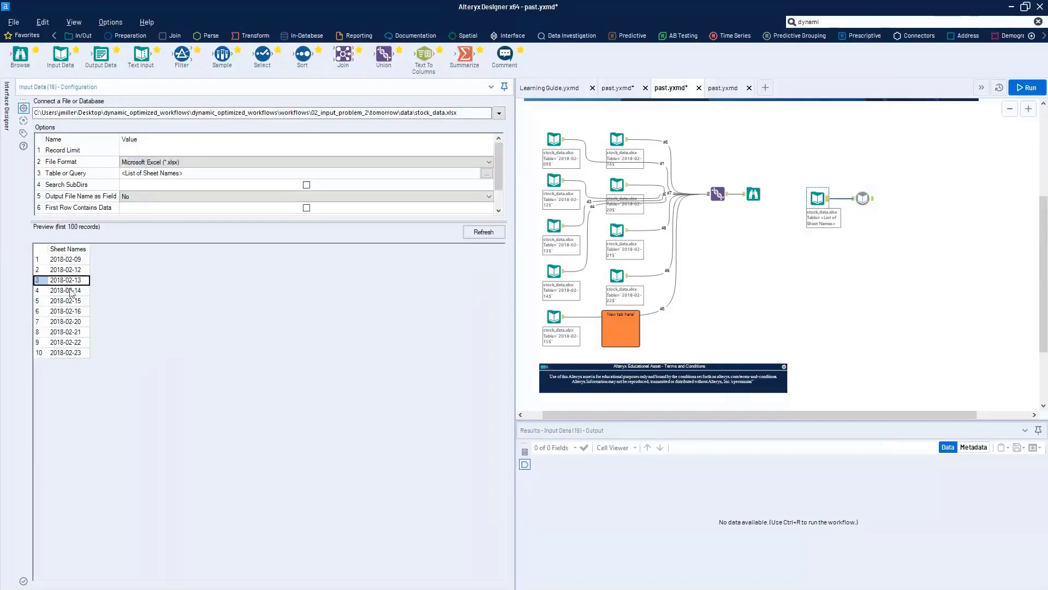
{"action": "left_click", "coordinate": [65, 291]}
{"action": "left_click", "coordinate": [66, 310]}
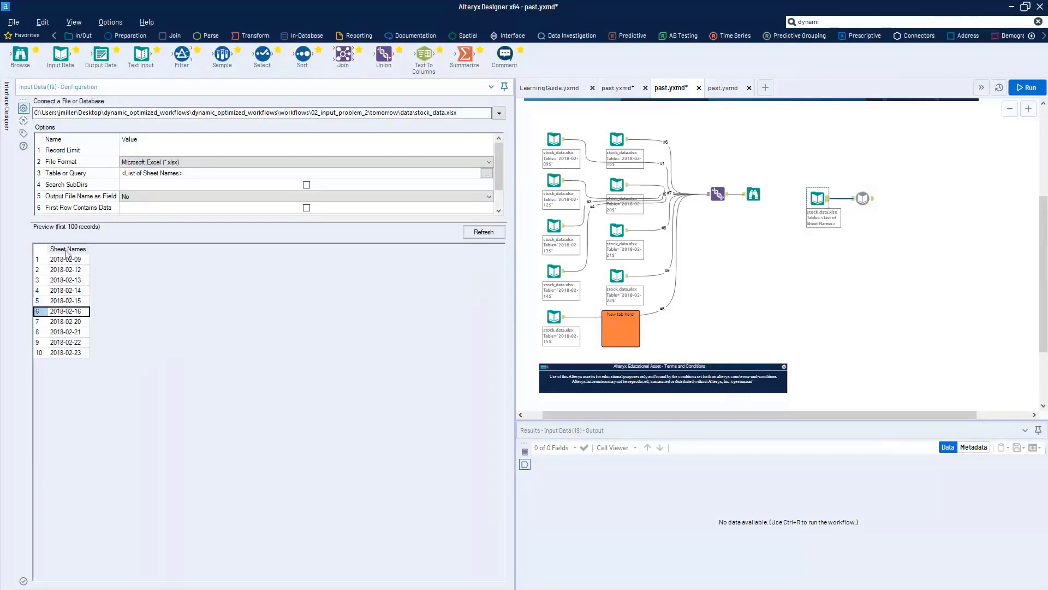
Step: Add a Browse tool after the Dynamic Input and run the workflow
{"action": "left_click", "coordinate": [863, 198]}
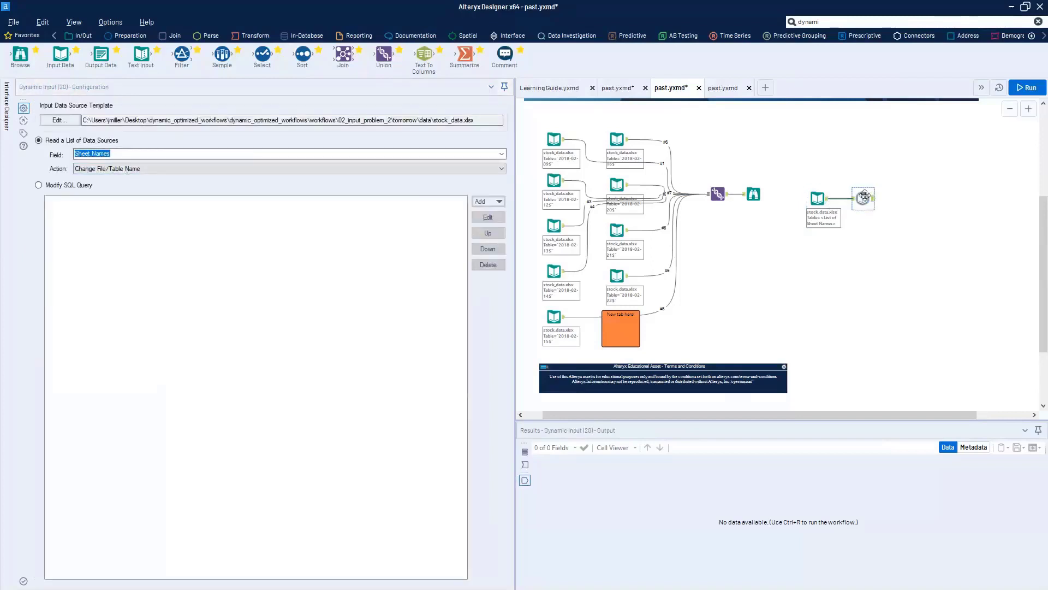
{"action": "key", "text": "ctrl+shift+b"}
{"action": "key", "text": "ctrl+r"}
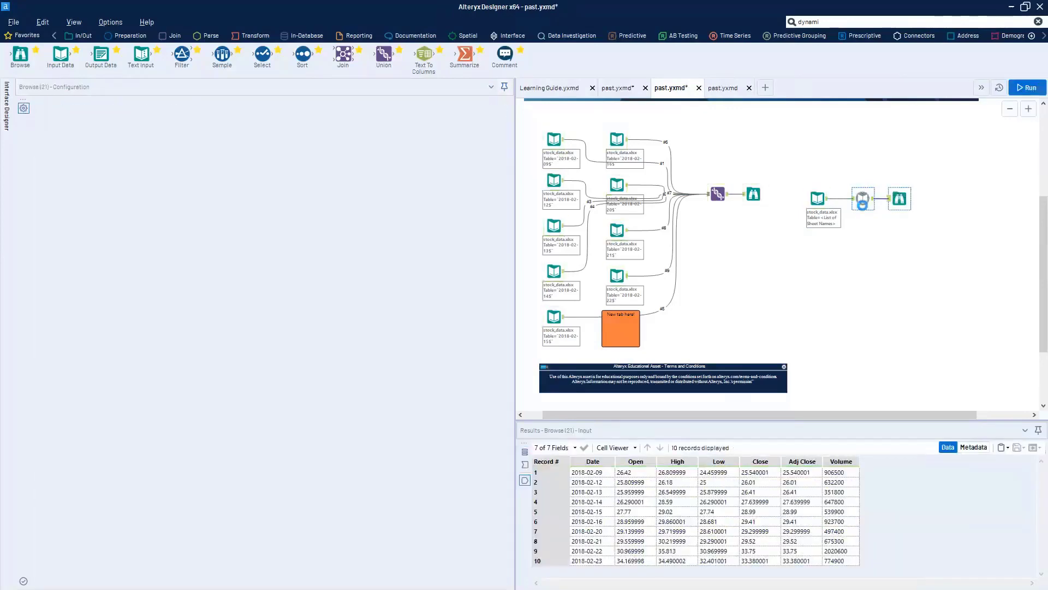
Step: Examine which sheets the Dynamic Input read in its run messages and review the combined records in the Browse output
{"action": "left_click", "coordinate": [861, 198]}
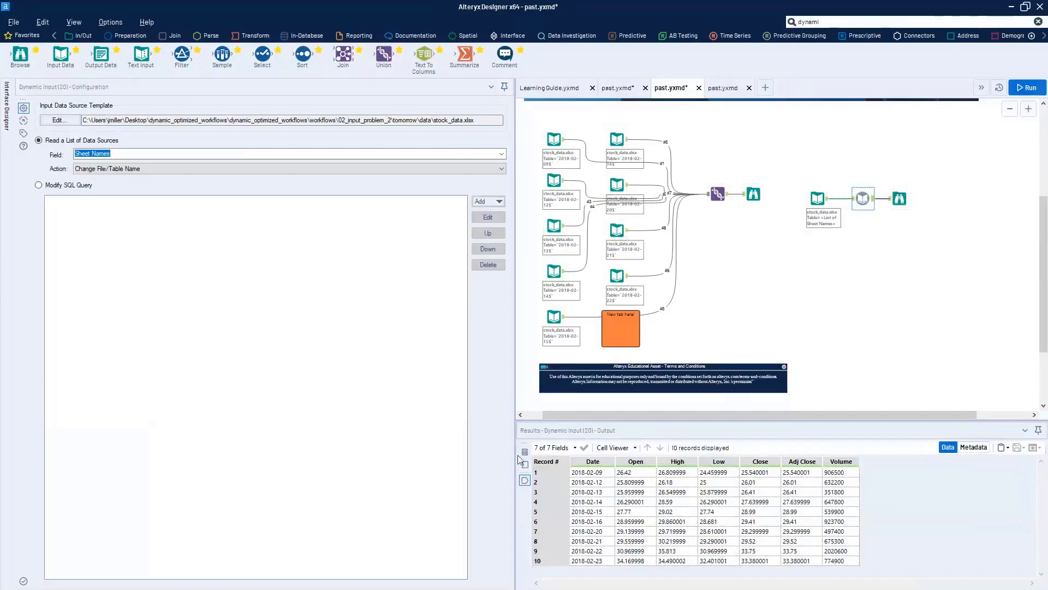
{"action": "left_click", "coordinate": [524, 452]}
{"action": "left_click_drag", "start_coordinate": [878, 583], "coordinate": [978, 581]}
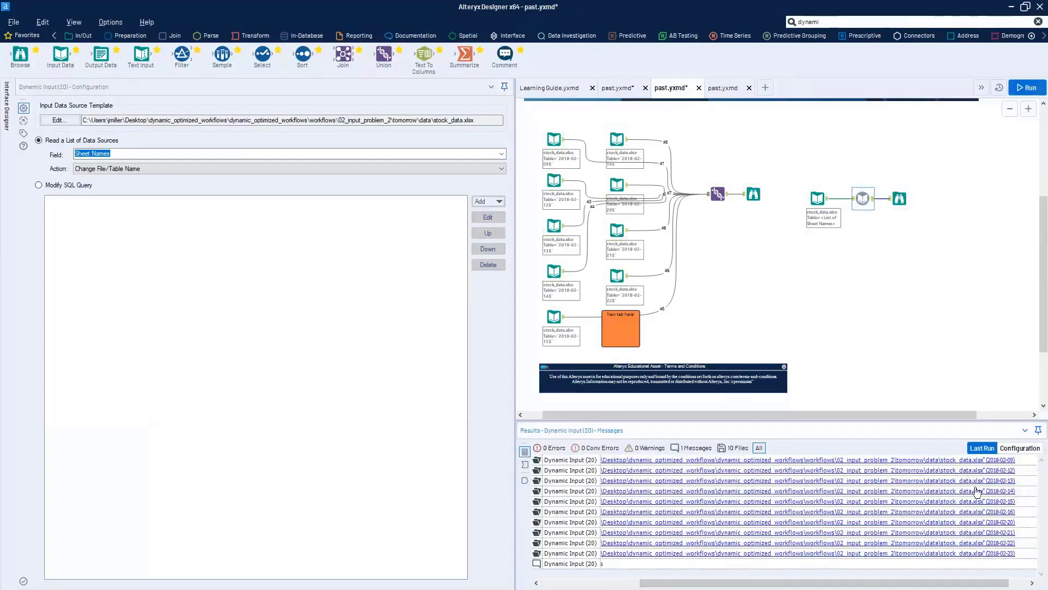
{"action": "left_click", "coordinate": [896, 198]}
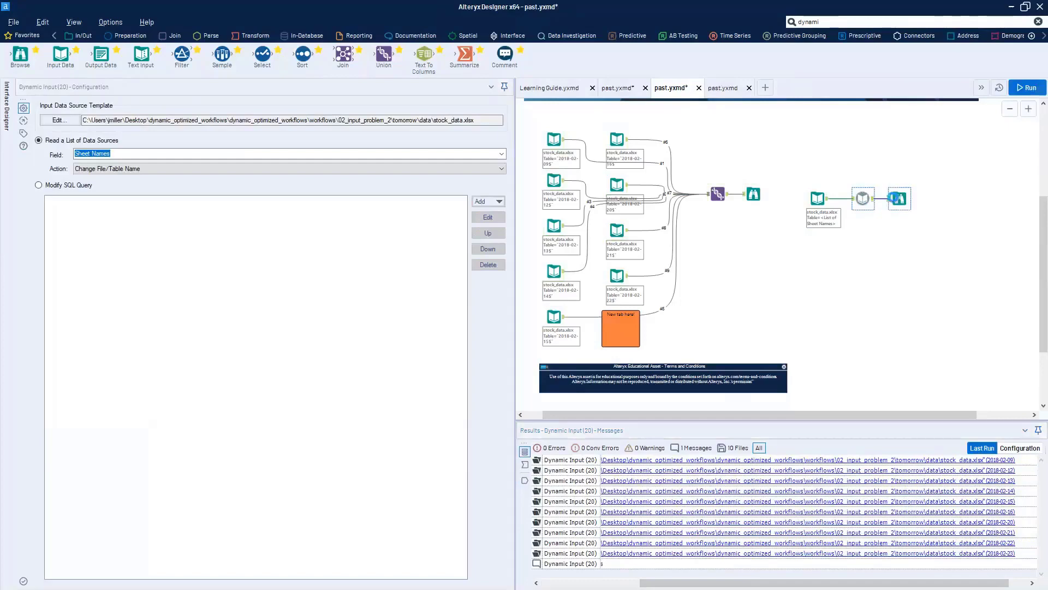
{"action": "left_click_drag", "start_coordinate": [834, 560], "coordinate": [572, 475]}
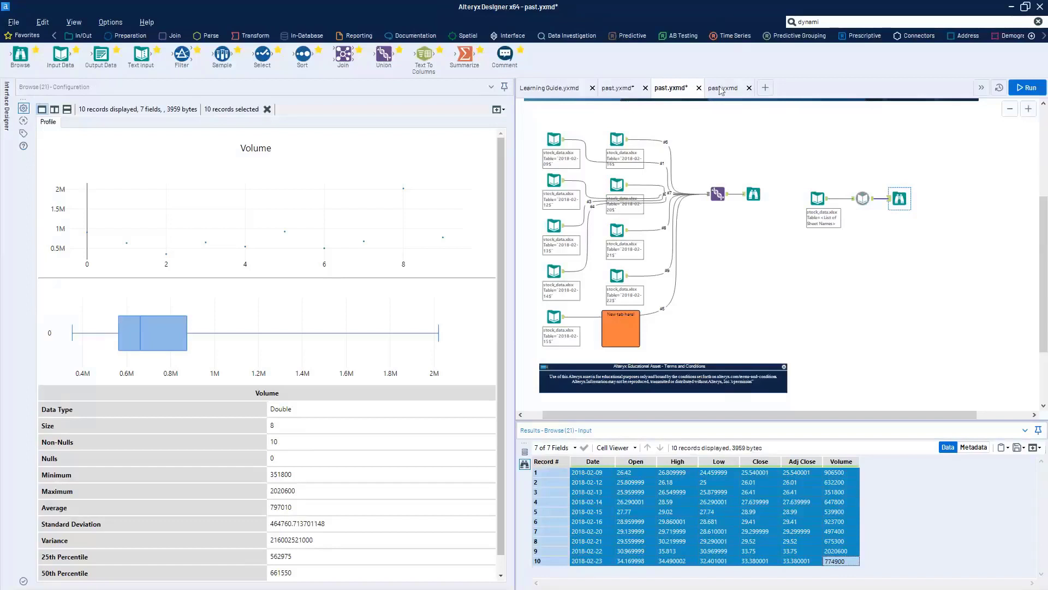
Step: Switch to the latest-file past.yxmd workflow and review its "Update to latest file" comment and the week_9.csv input configuration
{"action": "left_click", "coordinate": [705, 253]}
{"action": "key", "text": "ctrl+Tab"}
{"action": "scroll", "coordinate": [696, 242], "scroll_direction": "down", "scroll_amount": 3}
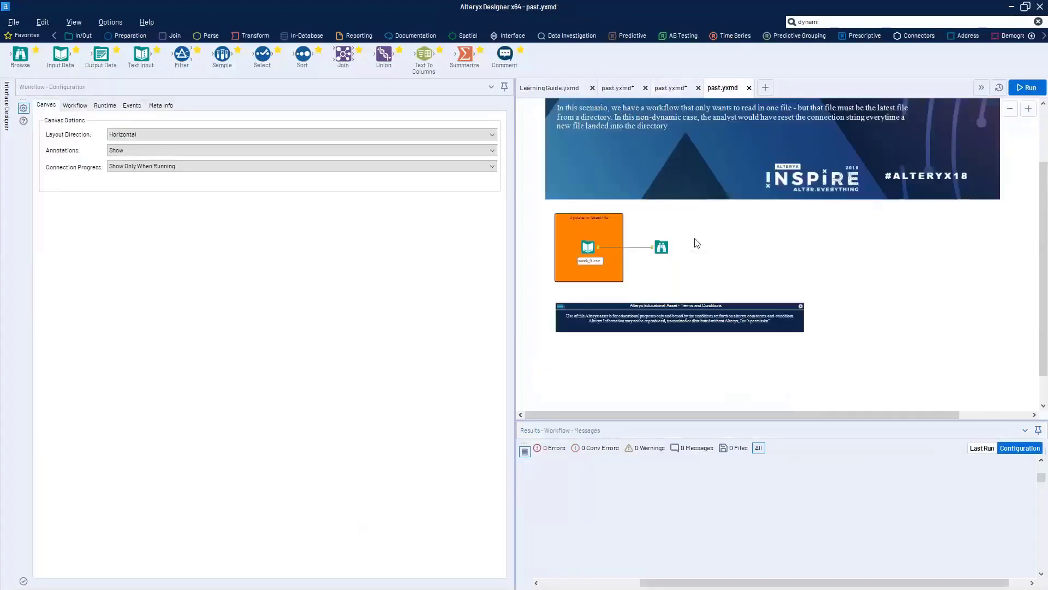
{"action": "scroll", "coordinate": [597, 273], "scroll_direction": "up", "scroll_amount": 2}
{"action": "left_click", "coordinate": [597, 273]}
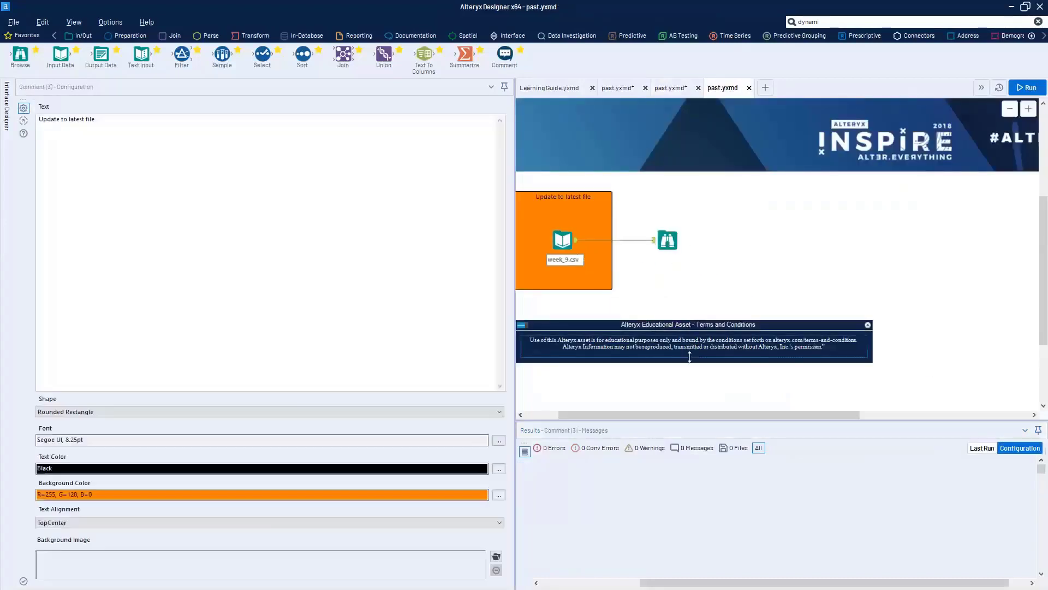
{"action": "scroll", "coordinate": [690, 356], "scroll_direction": "left", "scroll_amount": 2}
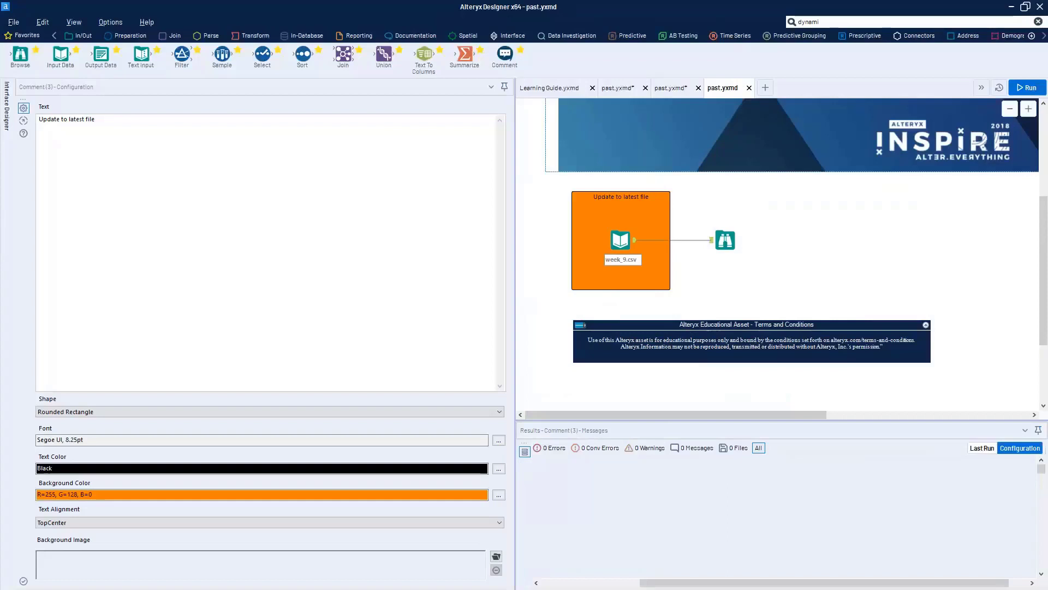
{"action": "left_click_drag", "start_coordinate": [623, 256], "coordinate": [625, 256]}
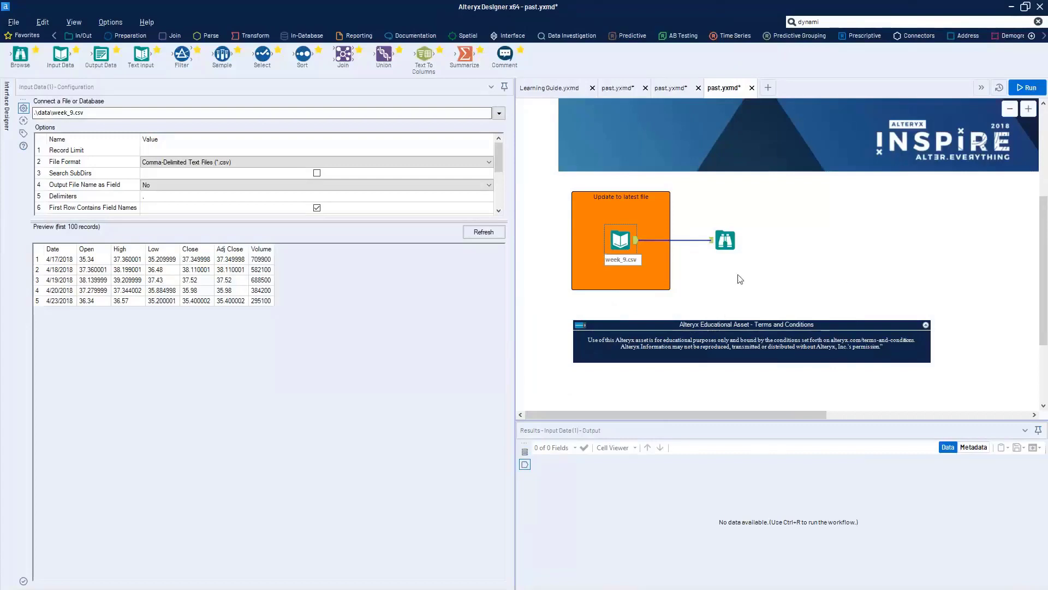
Step: Move the Terms and Conditions container down and place a Directory tool below the week_9.csv input
{"action": "left_click", "coordinate": [802, 326]}
{"action": "left_click_drag", "start_coordinate": [802, 326], "coordinate": [808, 401]}
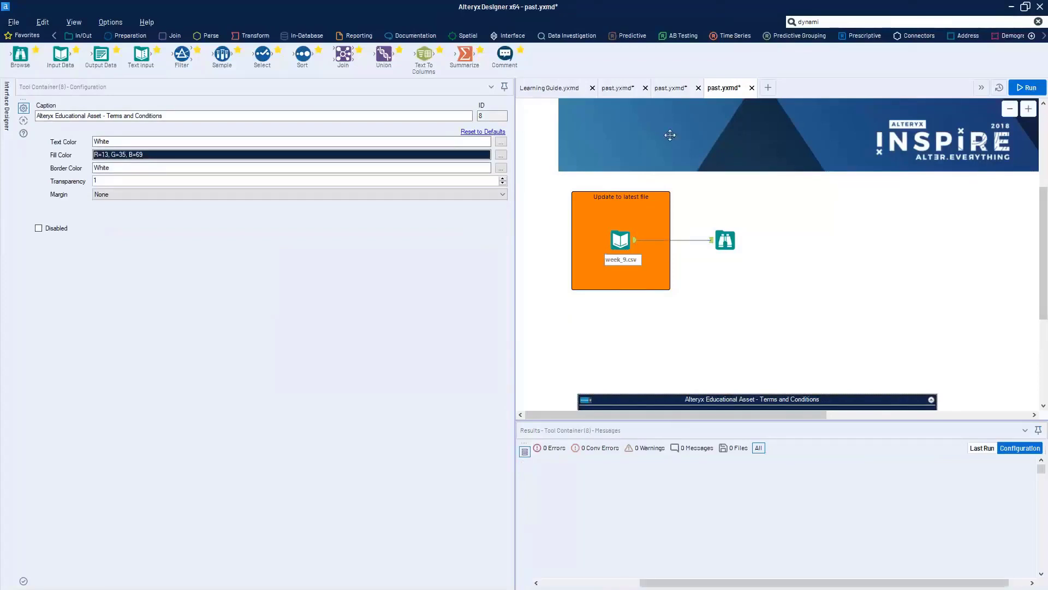
{"action": "left_click", "coordinate": [81, 35]}
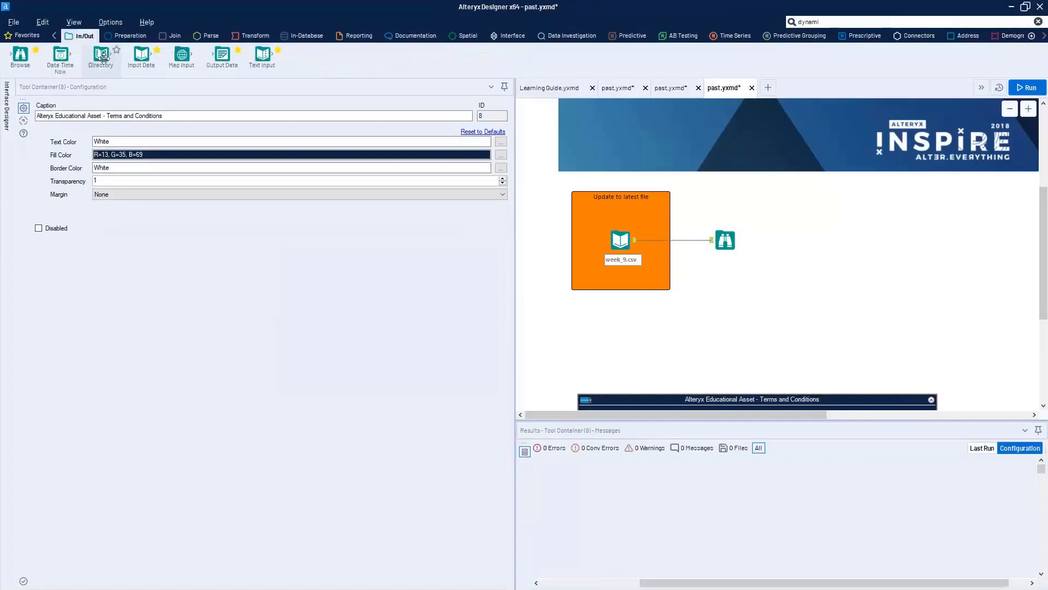
{"action": "left_click_drag", "start_coordinate": [101, 55], "coordinate": [621, 325]}
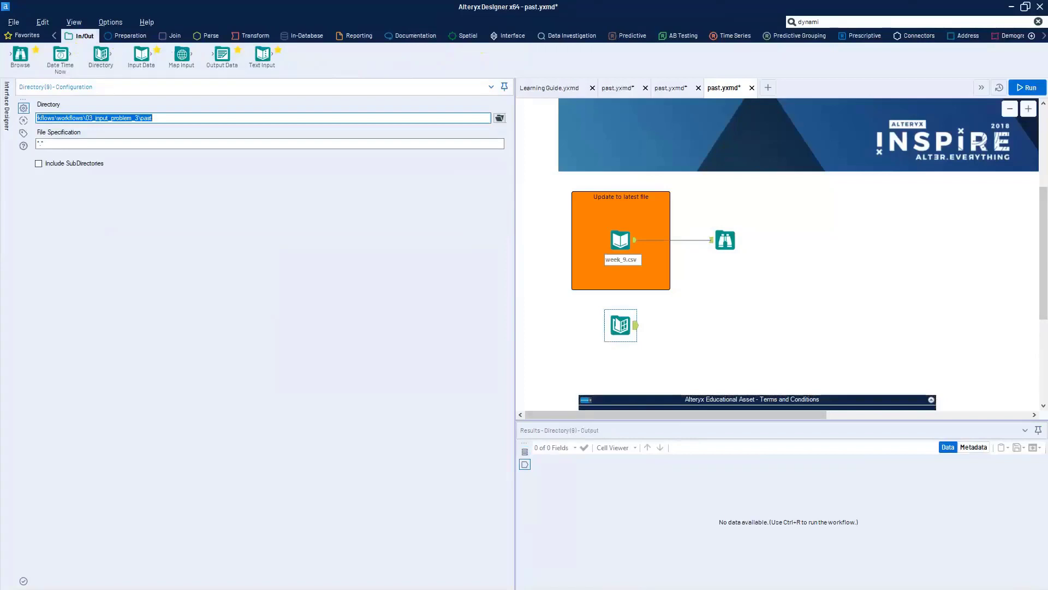
Step: Set the Directory tool's path to the relative folder .\data and run the workflow
{"action": "left_click", "coordinate": [153, 117]}
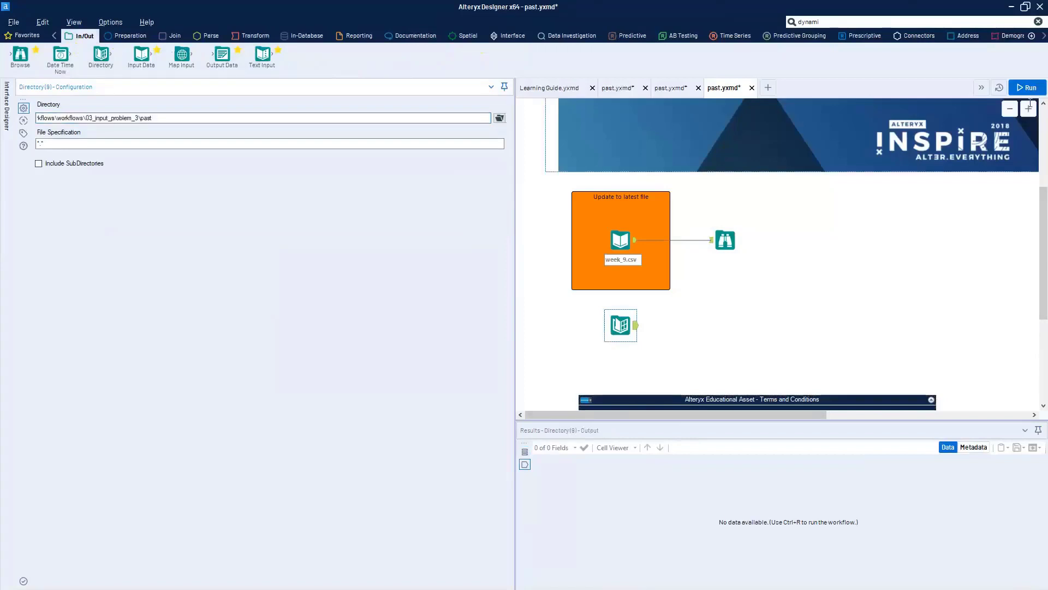
{"action": "triple_click", "coordinate": [178, 118]}
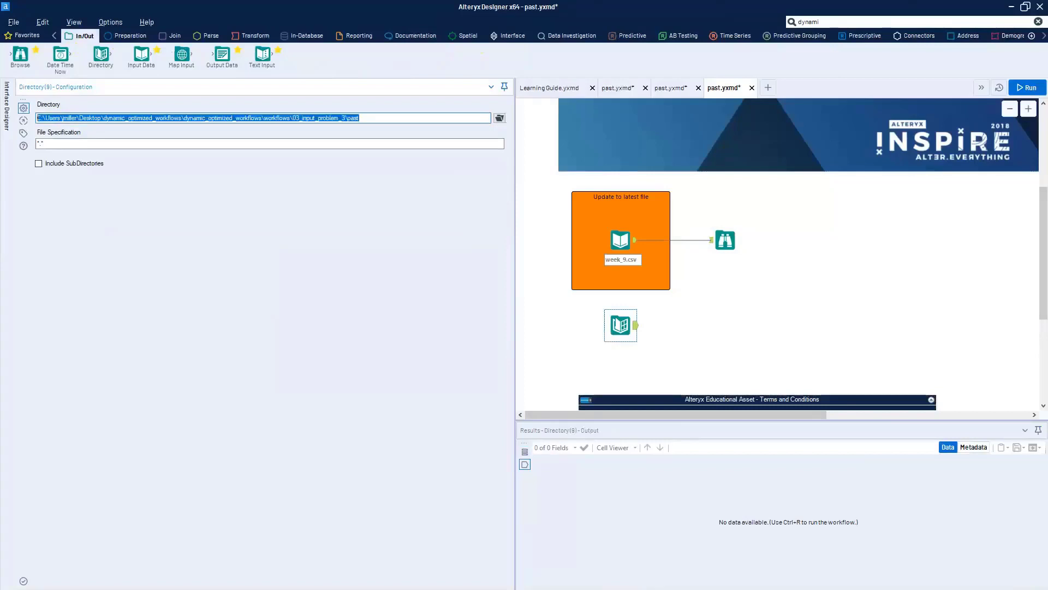
{"action": "type", "text": ".\\data"}
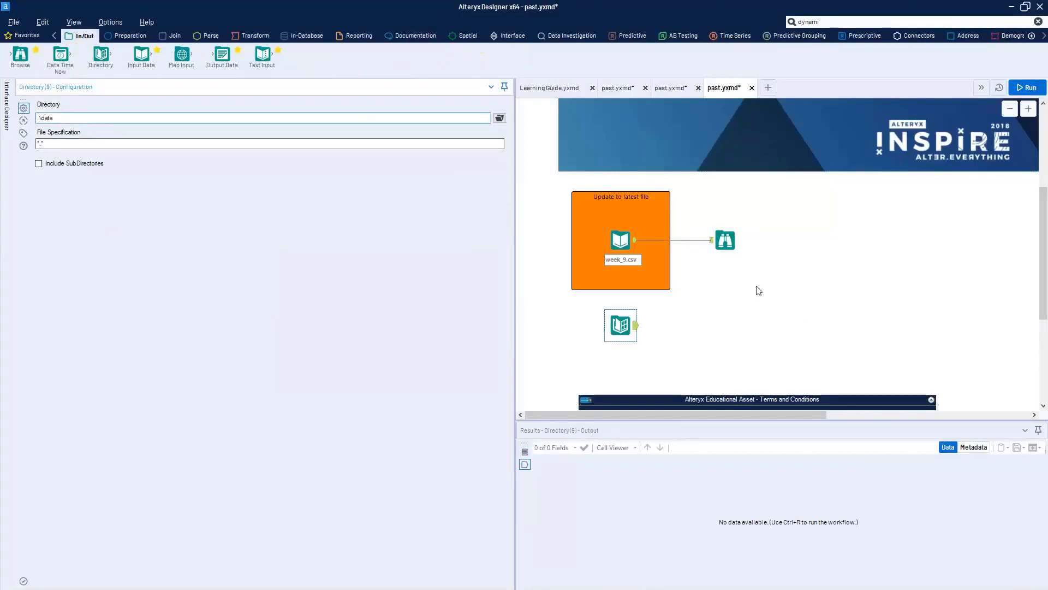
{"action": "key", "text": "ctrl+r"}
Step: Examine the Directory output's file names and its creation, last access and last write times
{"action": "left_click", "coordinate": [636, 327]}
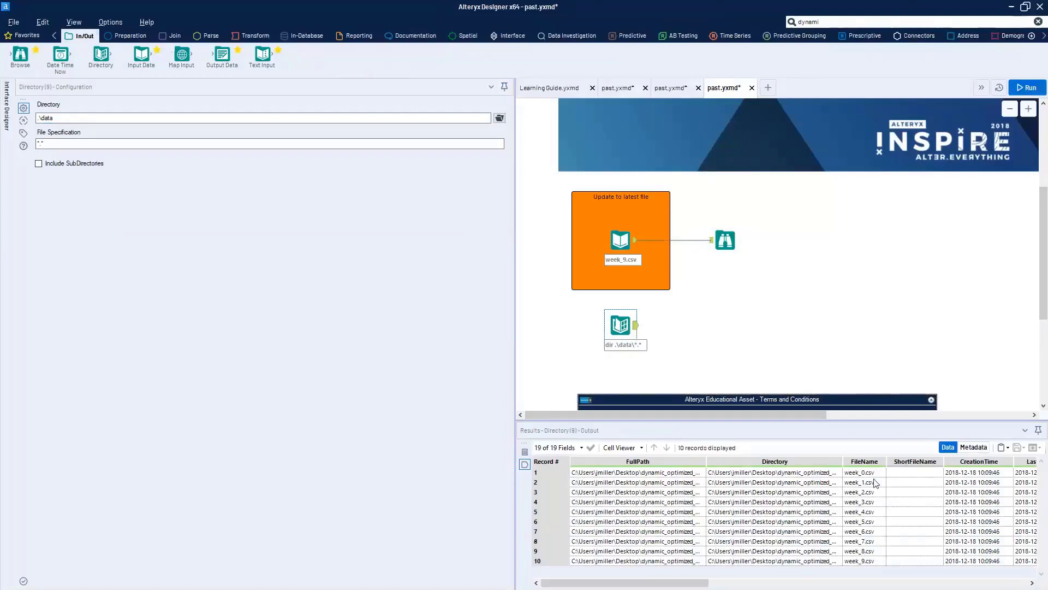
{"action": "left_click_drag", "start_coordinate": [862, 482], "coordinate": [879, 540]}
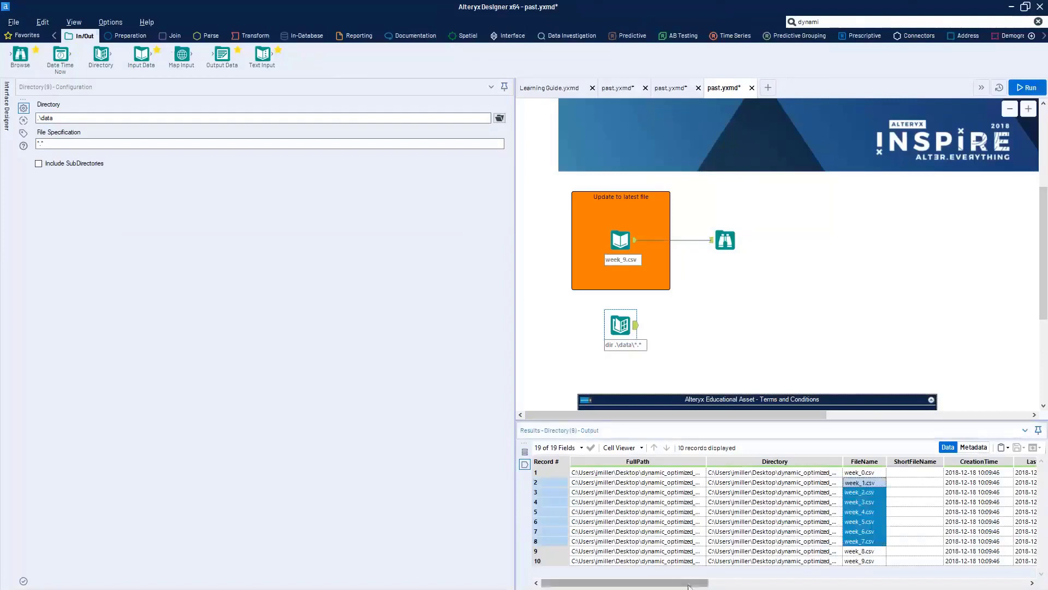
{"action": "left_click_drag", "start_coordinate": [689, 586], "coordinate": [726, 585]}
{"action": "left_click_drag", "start_coordinate": [756, 473], "coordinate": [738, 549]}
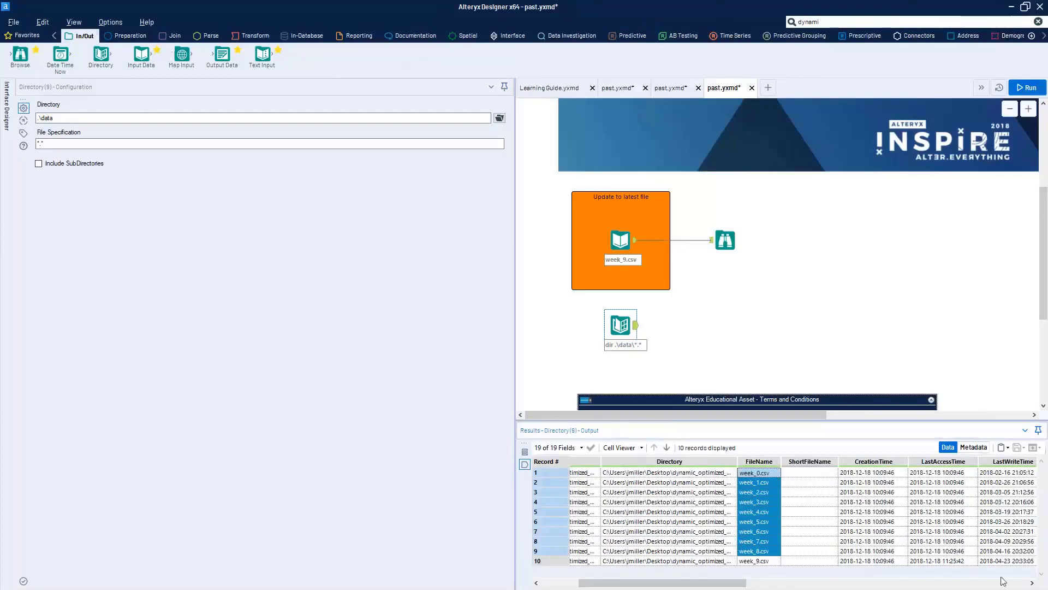
{"action": "left_click_drag", "start_coordinate": [683, 583], "coordinate": [641, 582]}
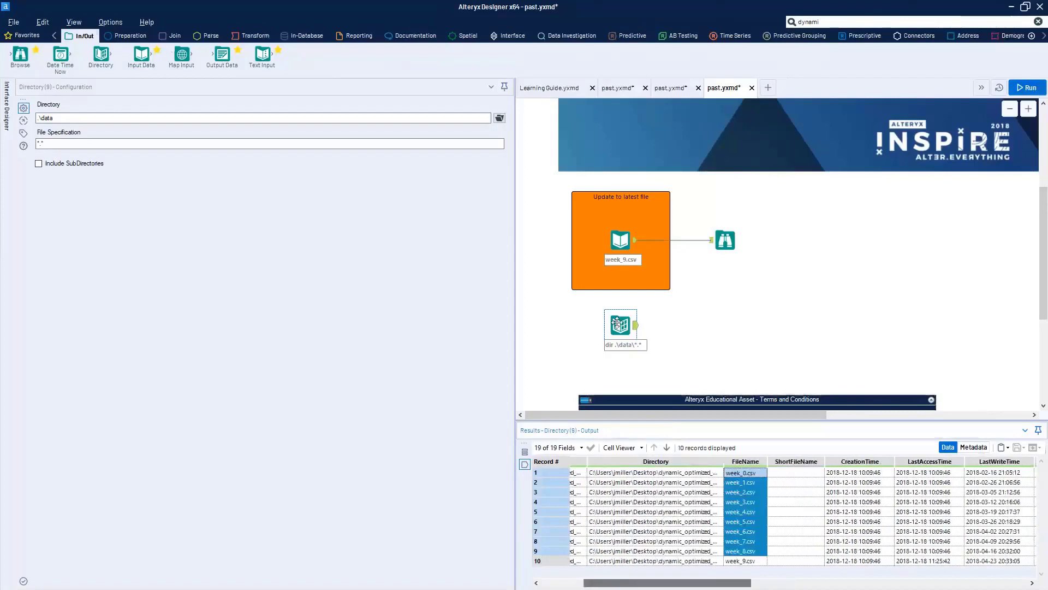
{"action": "left_click", "coordinate": [98, 208]}
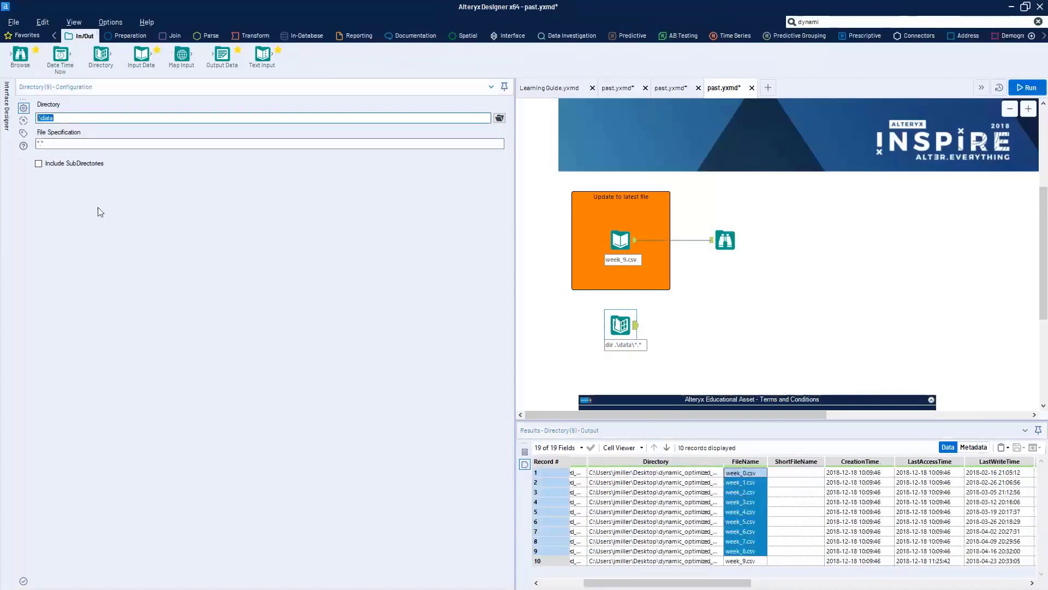
Step: Set the Directory tool's file specification to *.csv so only CSV files are listed, and run the workflow
{"action": "left_click", "coordinate": [55, 118]}
{"action": "left_click_drag", "start_coordinate": [55, 117], "coordinate": [38, 118]}
{"action": "left_click_drag", "start_coordinate": [627, 347], "coordinate": [620, 354]}
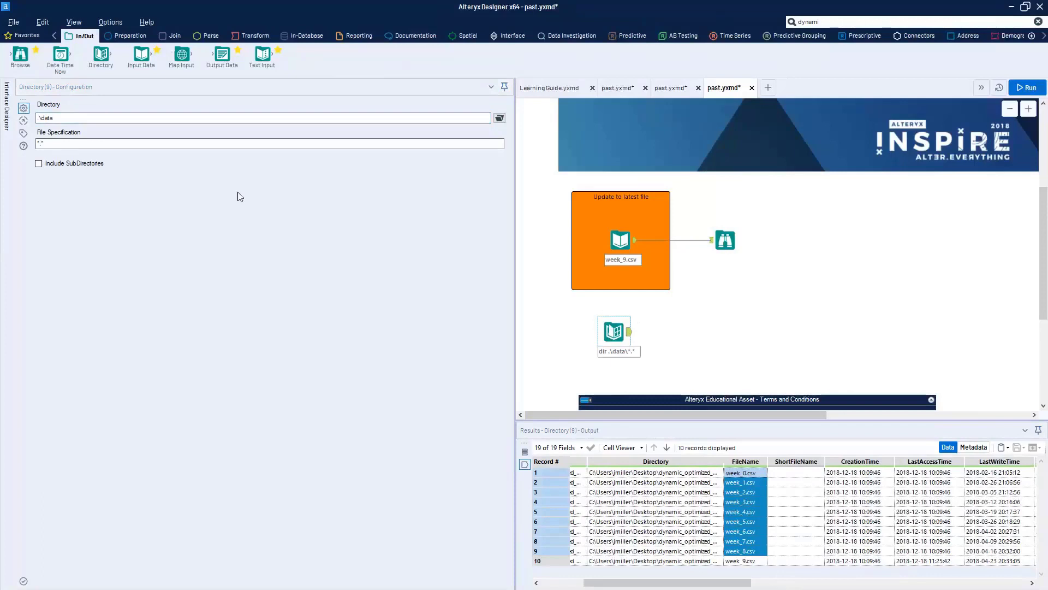
{"action": "left_click", "coordinate": [100, 121]}
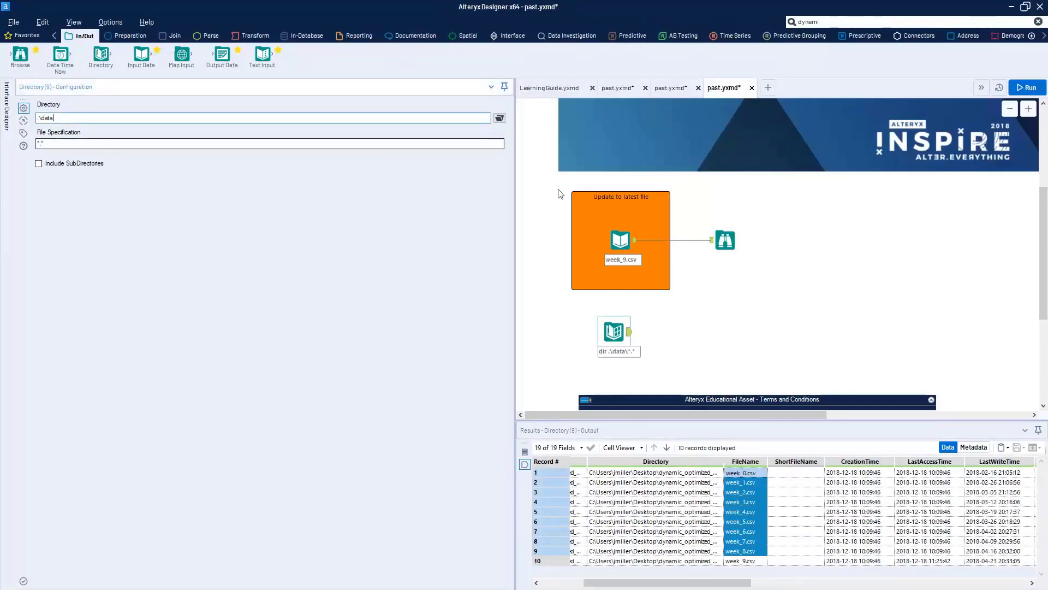
{"action": "left_click", "coordinate": [50, 143]}
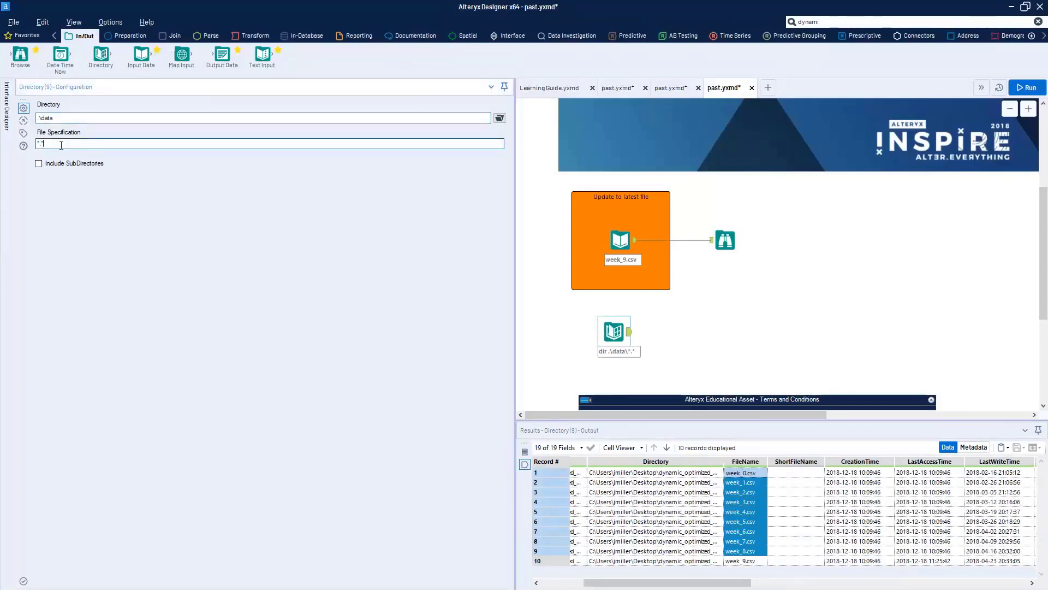
{"action": "left_click_drag", "start_coordinate": [50, 143], "coordinate": [31, 144]}
{"action": "left_click", "coordinate": [50, 144]}
{"action": "double_click", "coordinate": [44, 144]}
{"action": "left_click", "coordinate": [83, 144]}
{"action": "type", "text": "csv"}
{"action": "key", "text": "ctrl+a"}
{"action": "key", "text": "ctrl+r"}
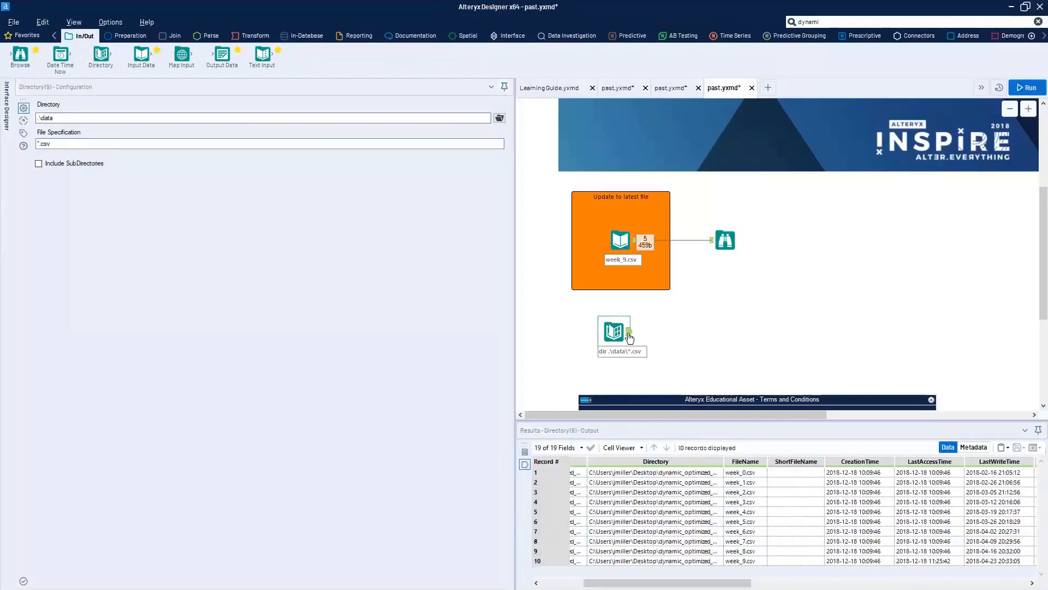
Step: Examine the Directory output's Size, LastWriteTime, LastAccessTime and CreationTime columns for a field that identifies the latest file
{"action": "left_click", "coordinate": [43, 144]}
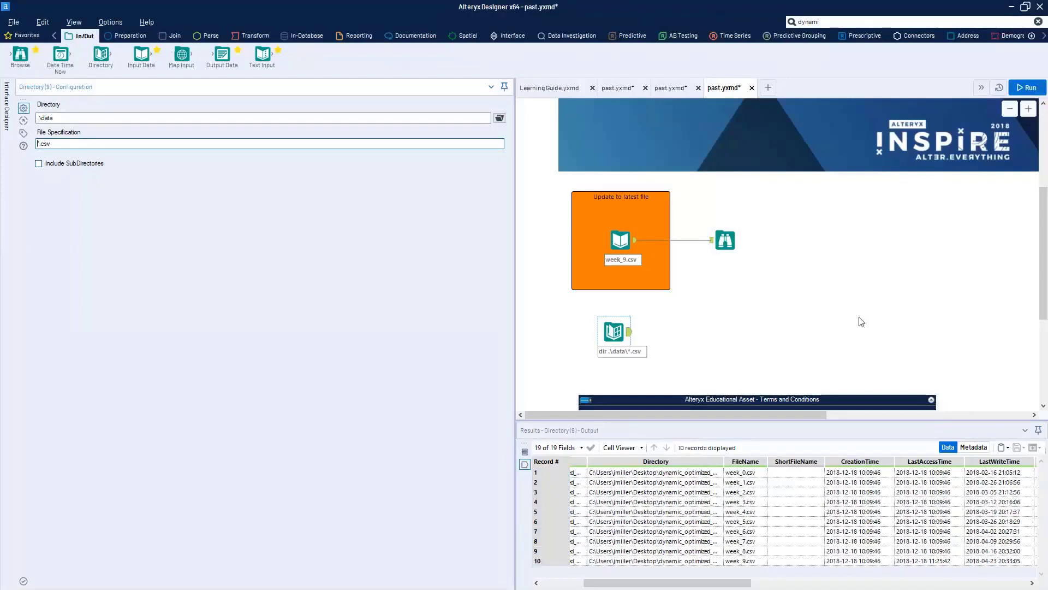
{"action": "left_click_drag", "start_coordinate": [717, 583], "coordinate": [768, 583]}
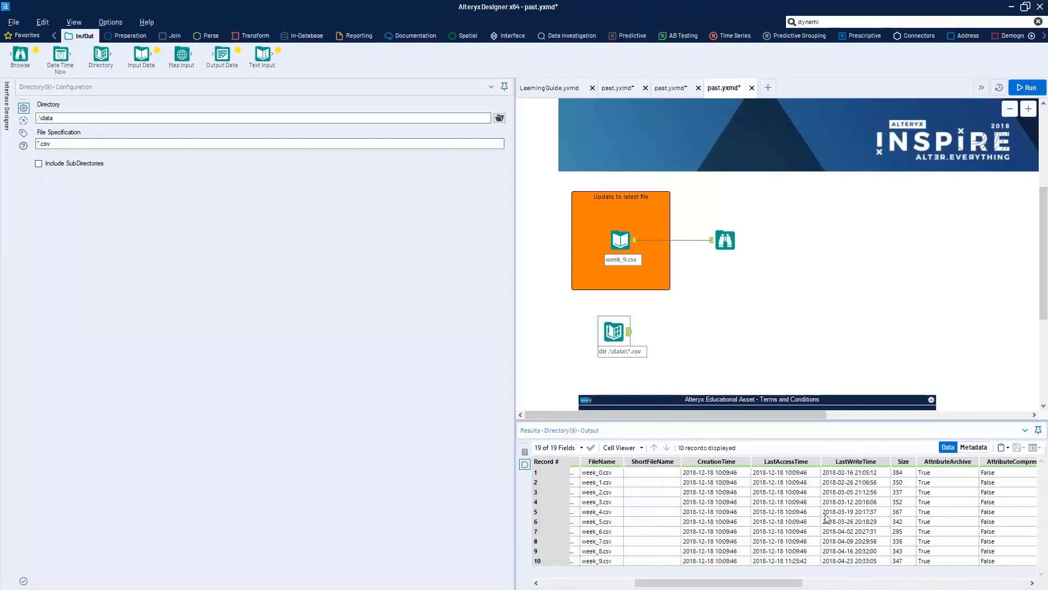
{"action": "mouse_move", "coordinate": [719, 583]}
{"action": "left_mouse_down"}
{"action": "mouse_move", "coordinate": [861, 584]}
{"action": "mouse_move", "coordinate": [701, 583]}
{"action": "mouse_move", "coordinate": [724, 583]}
{"action": "left_mouse_up"}
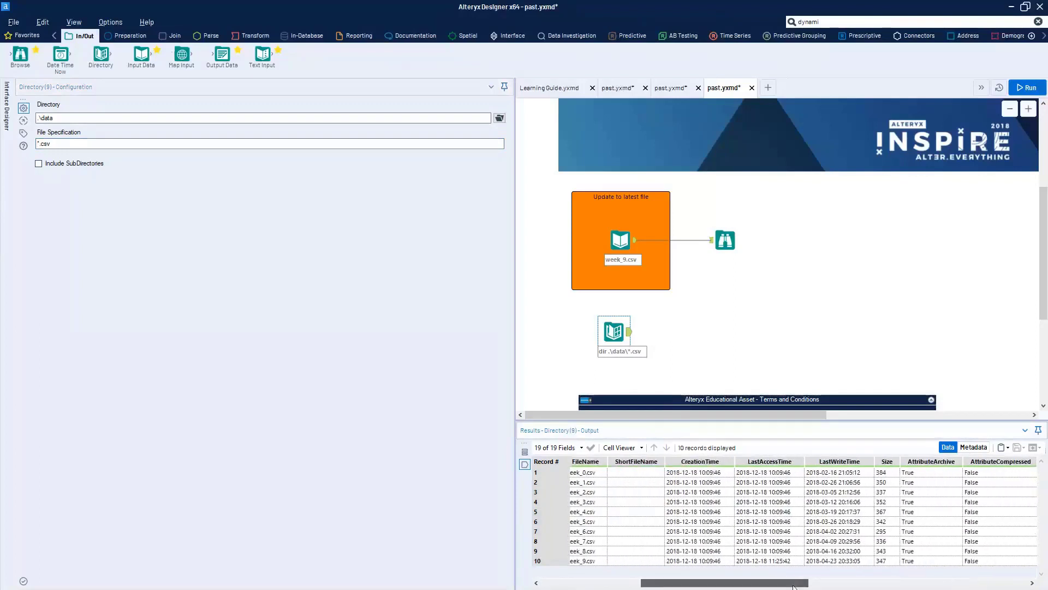
{"action": "left_click_drag", "start_coordinate": [888, 472], "coordinate": [888, 581]}
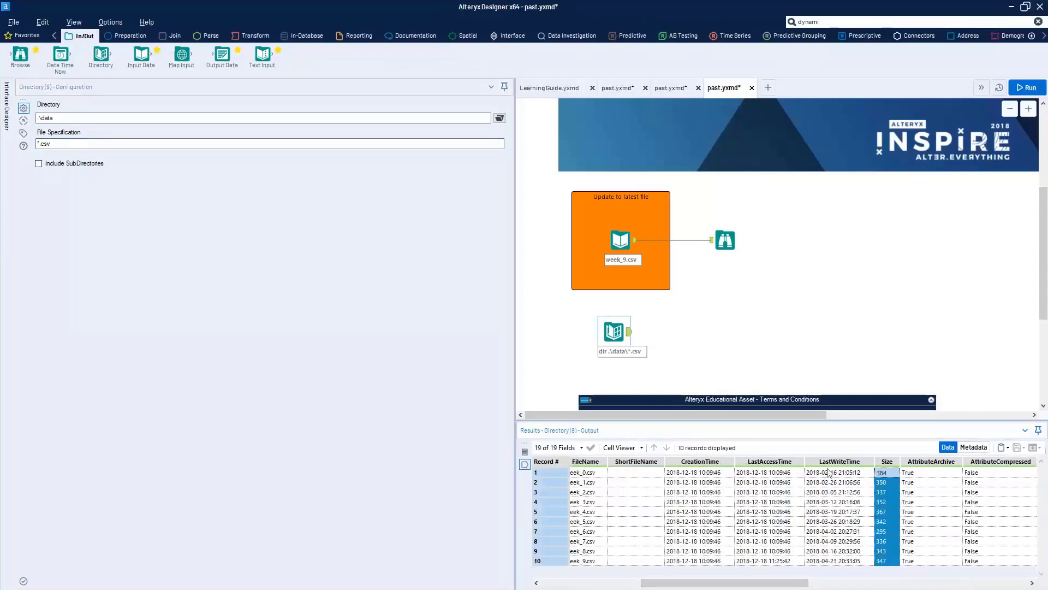
{"action": "left_click_drag", "start_coordinate": [830, 473], "coordinate": [836, 551]}
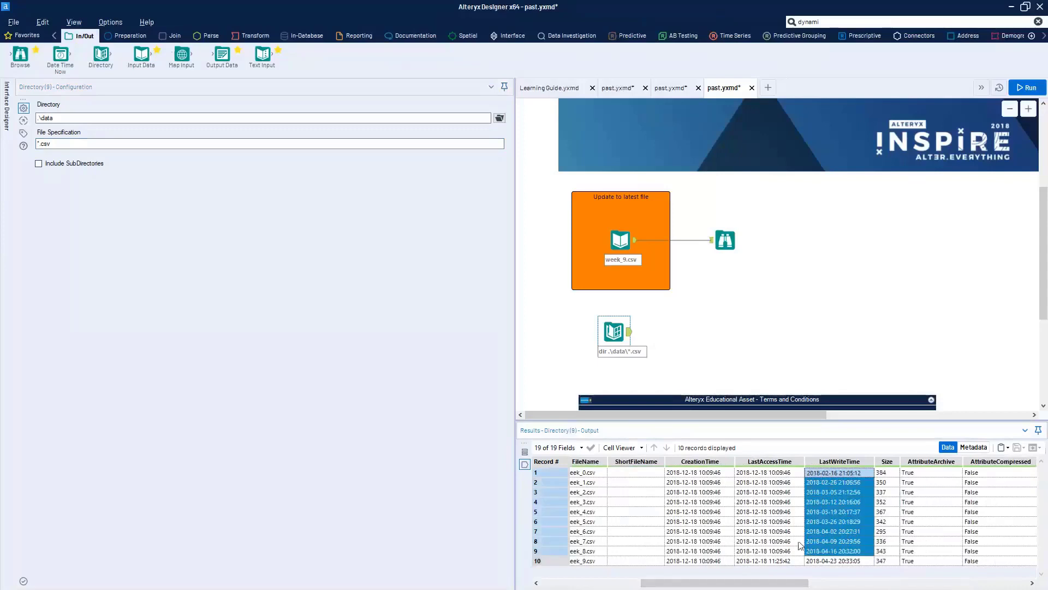
{"action": "left_click_drag", "start_coordinate": [777, 474], "coordinate": [770, 543]}
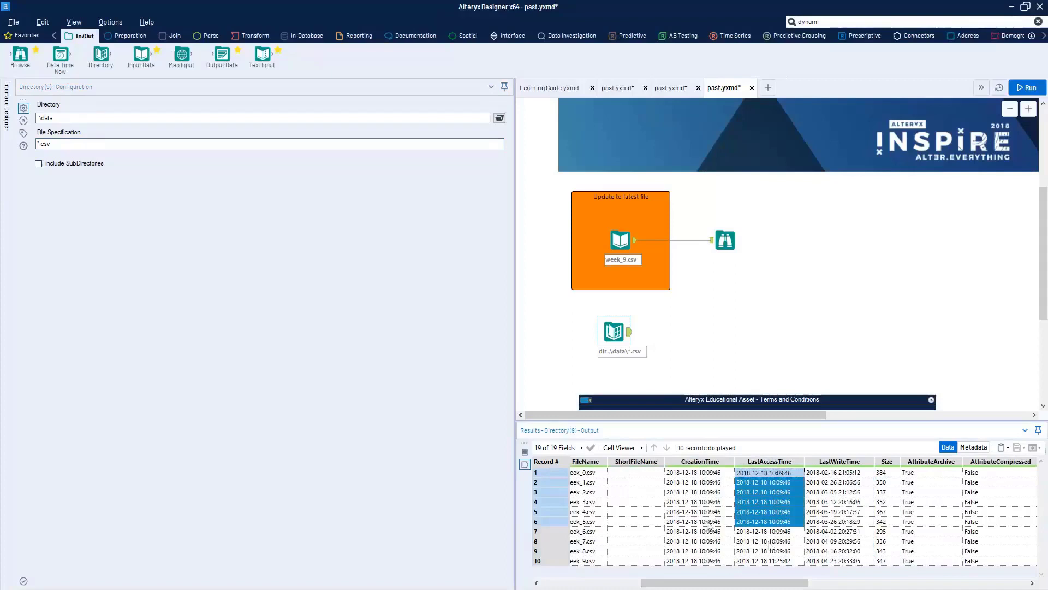
{"action": "left_click_drag", "start_coordinate": [709, 474], "coordinate": [684, 570]}
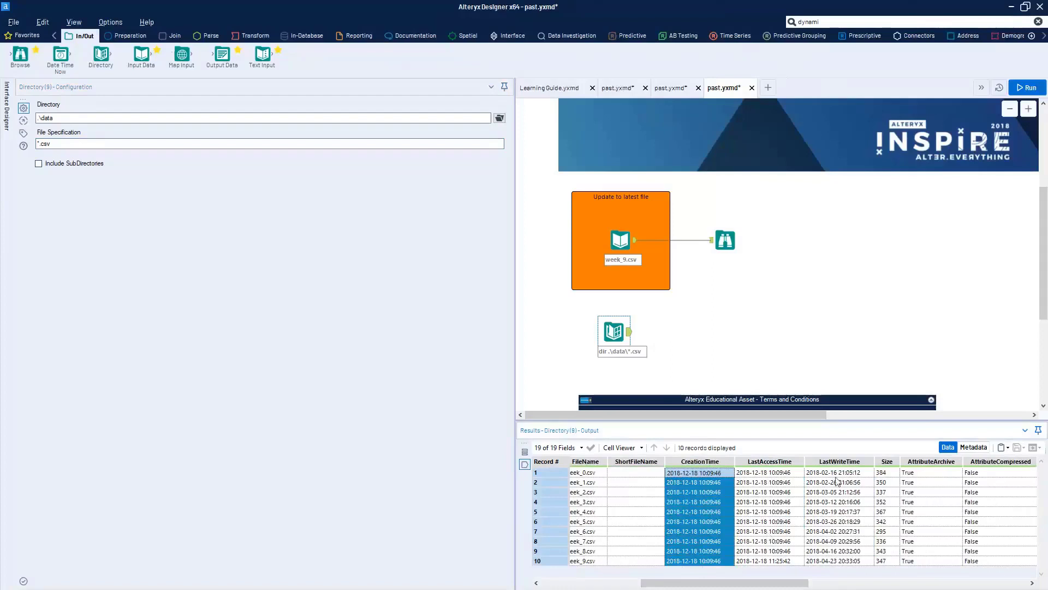
{"action": "left_click_drag", "start_coordinate": [836, 473], "coordinate": [848, 566]}
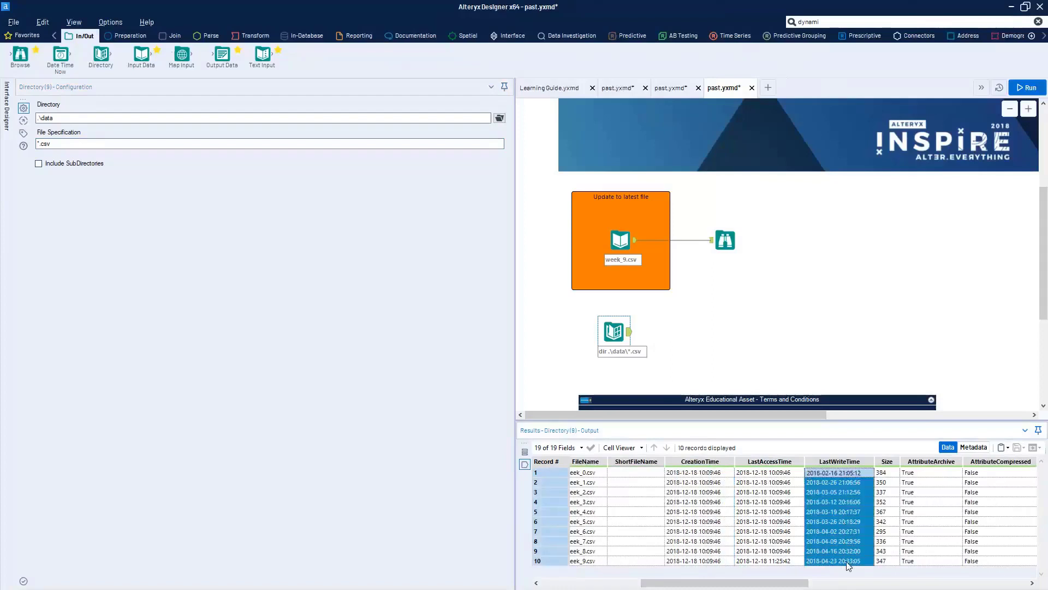
Step: Find the Sort tool and connect it to the Directory tool's output
{"action": "left_click", "coordinate": [858, 19]}
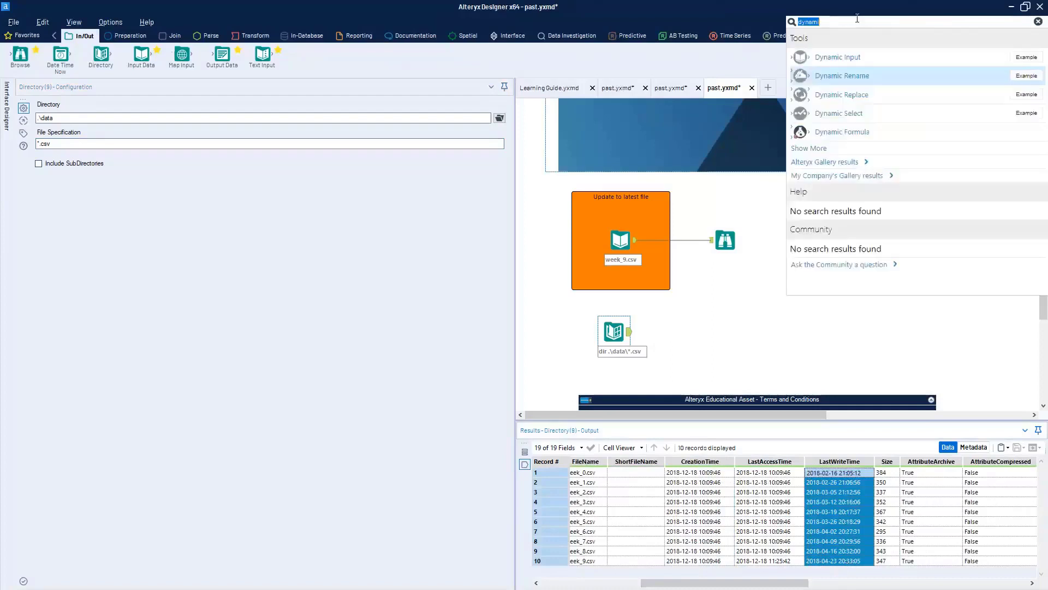
{"action": "type", "text": "sort"}
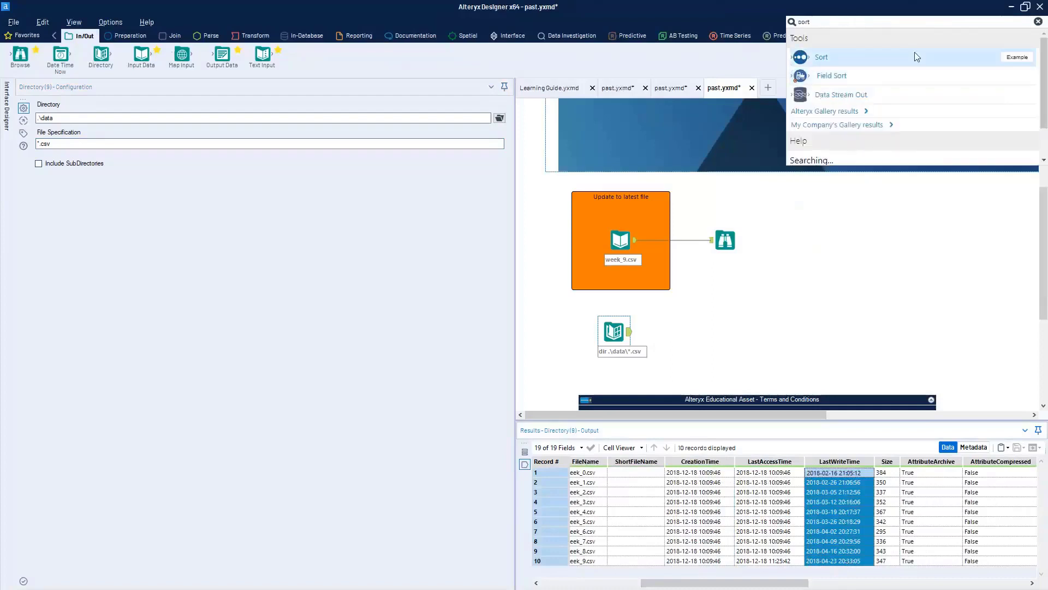
{"action": "left_click_drag", "start_coordinate": [915, 51], "coordinate": [664, 319]}
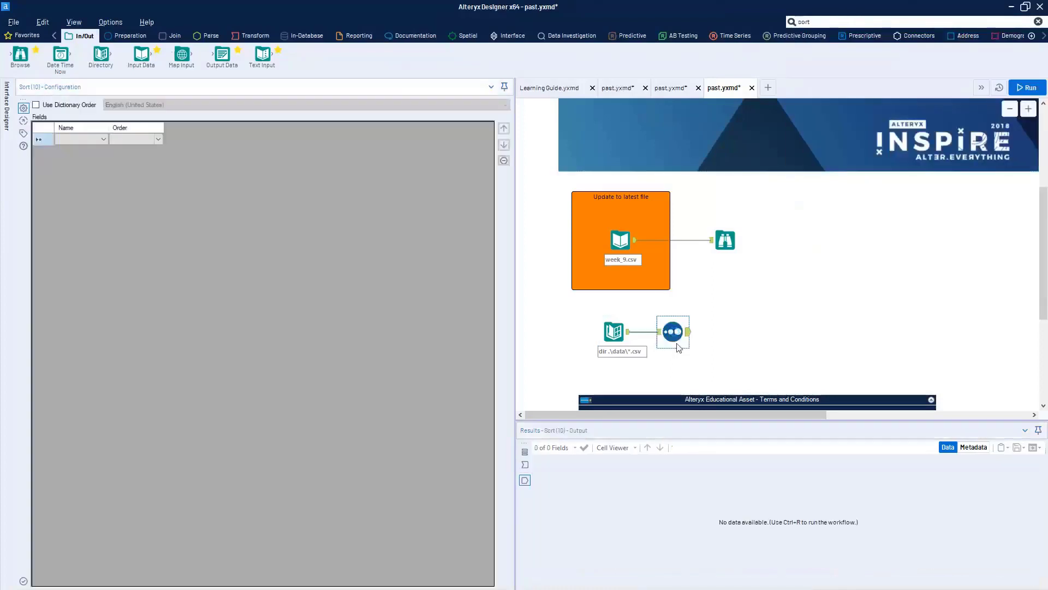
Step: Sort by LastWriteTime in Descending order, run the workflow, and check the first and last records' write times
{"action": "left_click", "coordinate": [91, 141]}
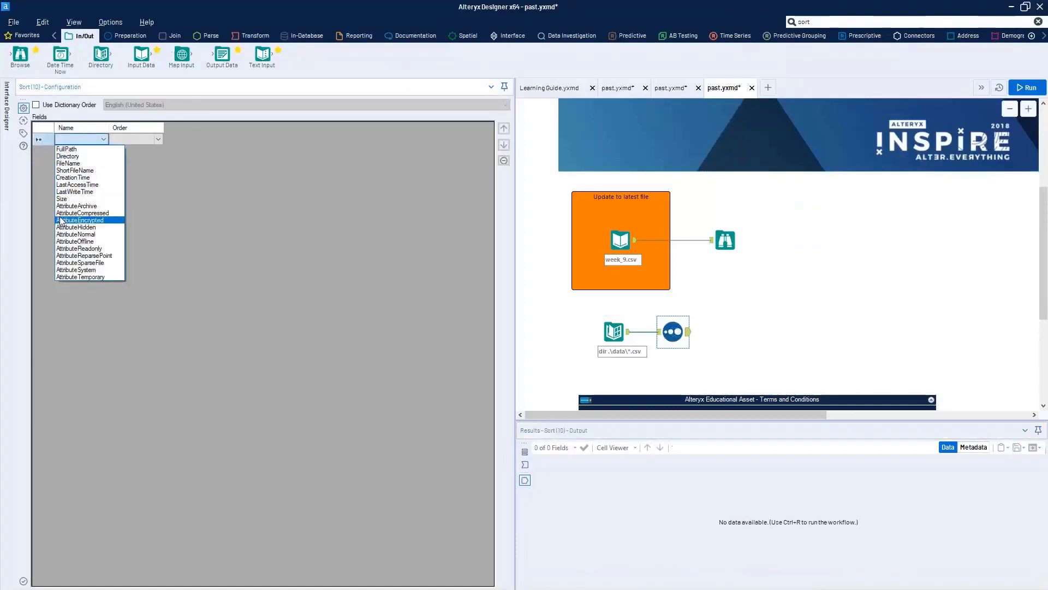
{"action": "left_click", "coordinate": [75, 192]}
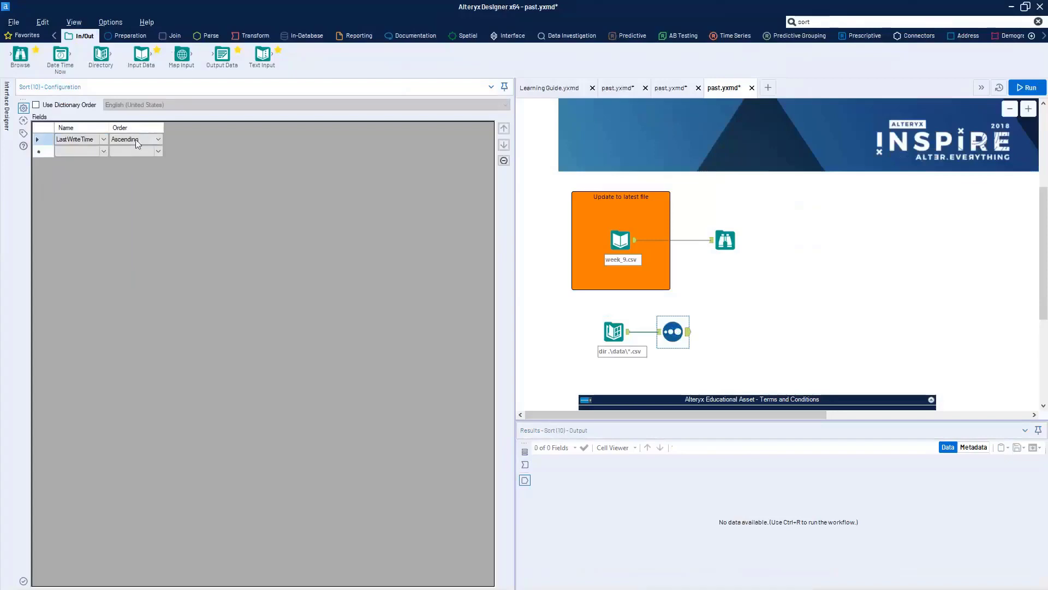
{"action": "left_click", "coordinate": [137, 156]}
{"action": "key", "text": "ctrl+r"}
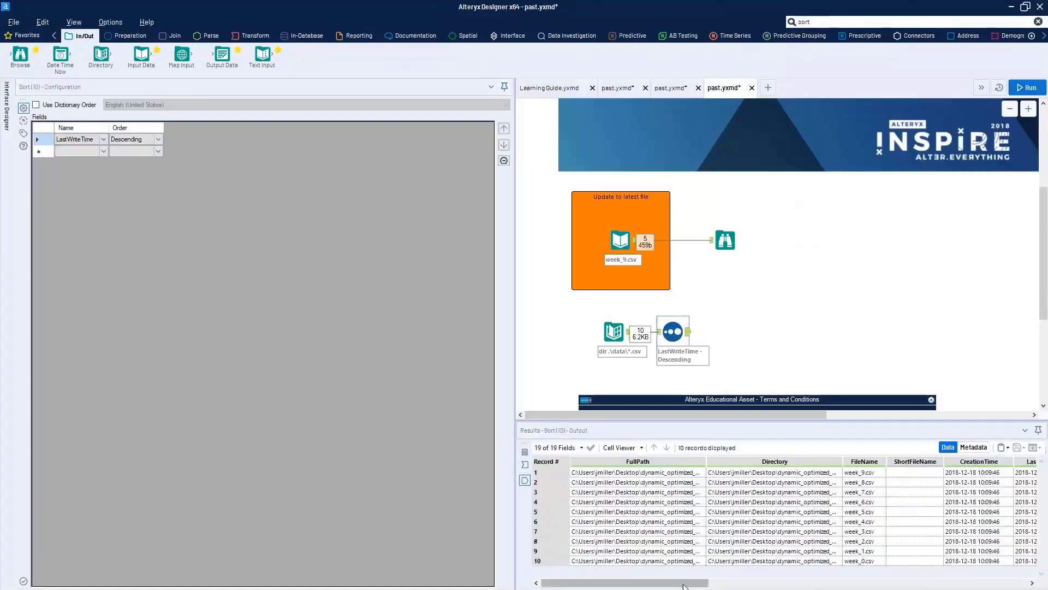
{"action": "left_click_drag", "start_coordinate": [699, 582], "coordinate": [785, 582]}
{"action": "left_click", "coordinate": [879, 474]}
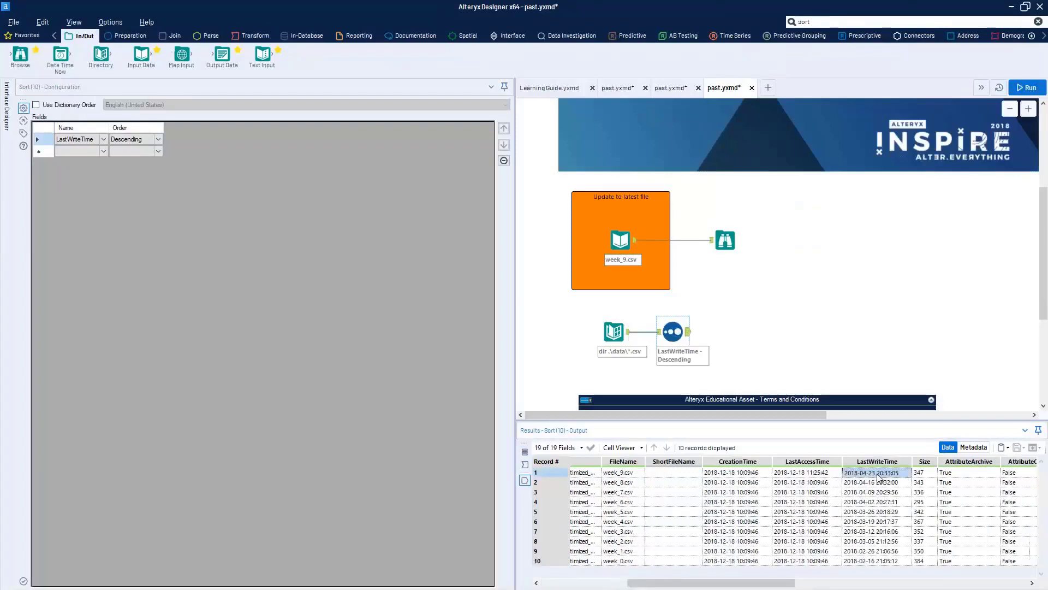
{"action": "left_click", "coordinate": [873, 562]}
{"action": "left_click_drag", "start_coordinate": [876, 473], "coordinate": [541, 470]}
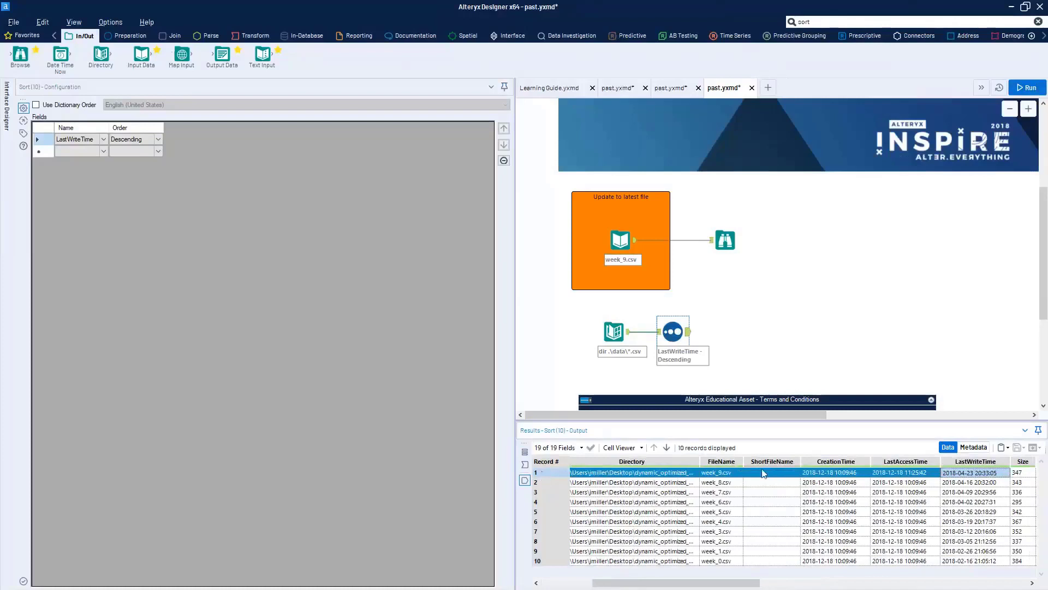
Step: Add a Sample tool after the Sort tool, run the workflow, and inspect the Sort input and Sample output
{"action": "left_click", "coordinate": [809, 22]}
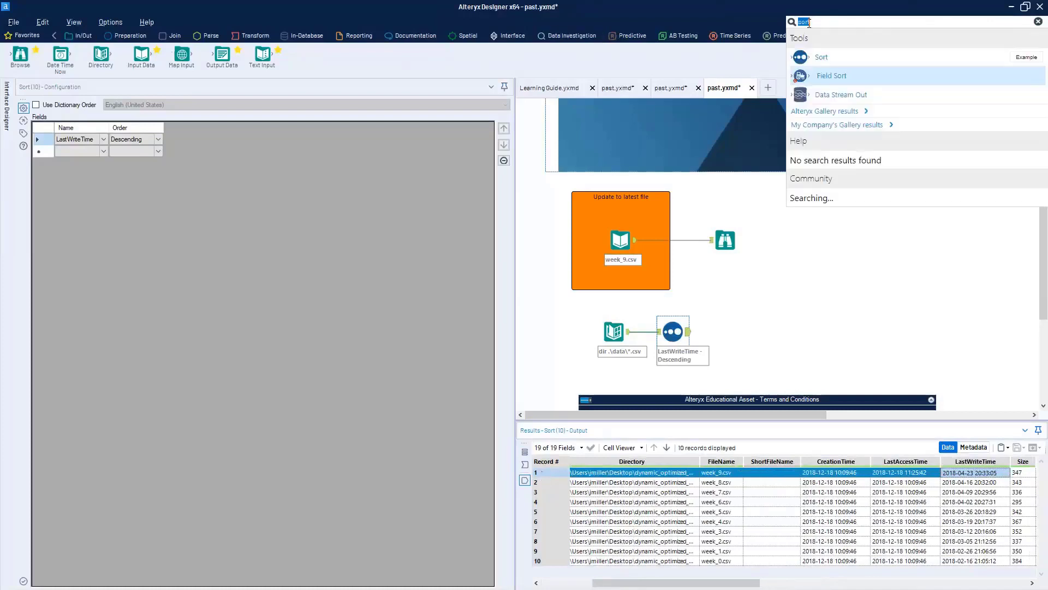
{"action": "type", "text": "sam"}
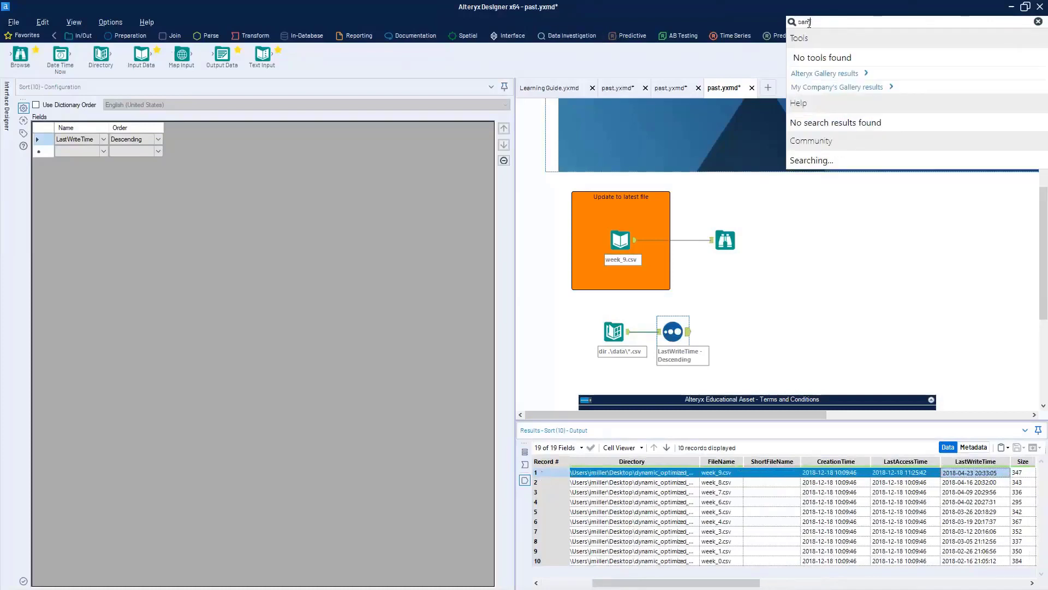
{"action": "type", "text": "ple"}
{"action": "left_click_drag", "start_coordinate": [827, 75], "coordinate": [738, 338]}
{"action": "left_click", "coordinate": [80, 224]}
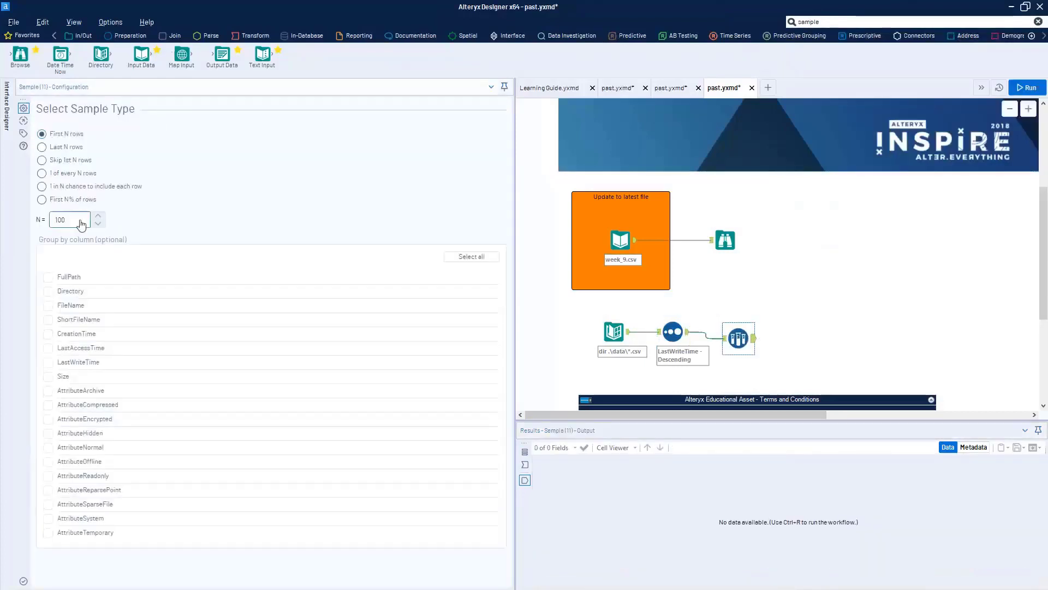
{"action": "key", "text": "ctrl+r"}
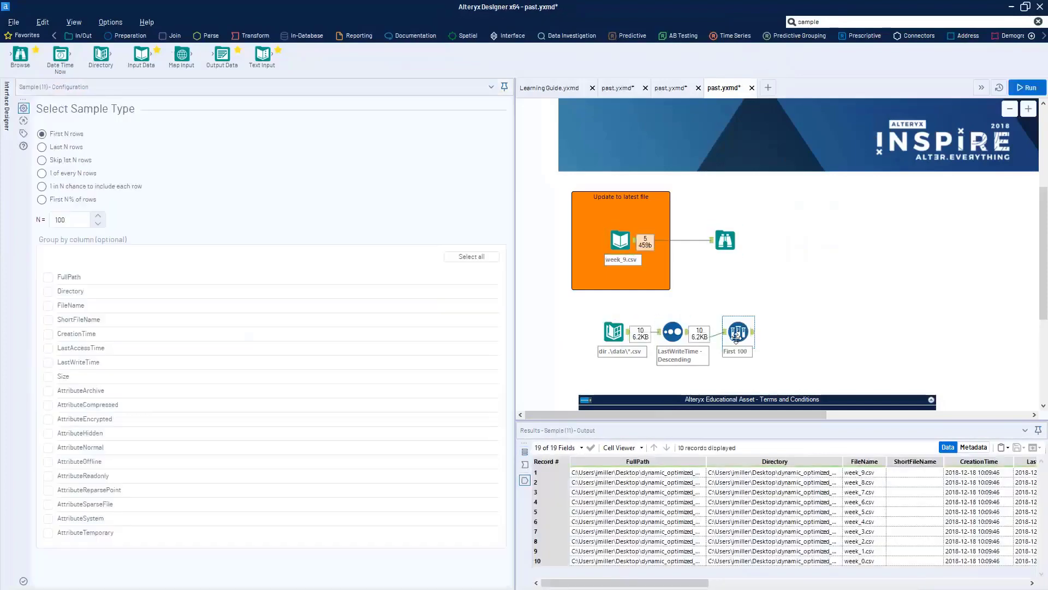
{"action": "left_click", "coordinate": [719, 355]}
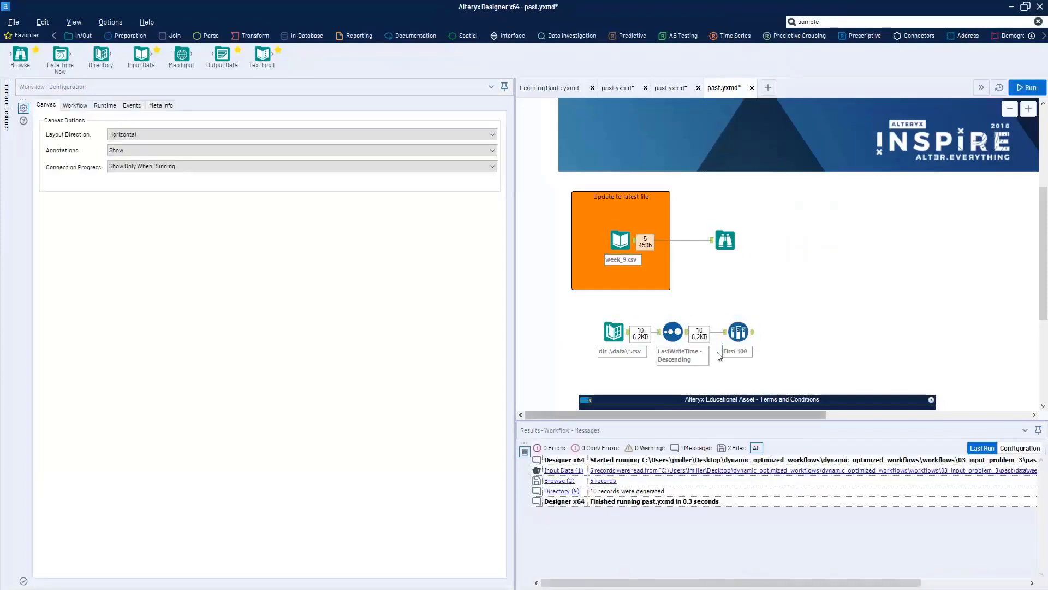
{"action": "left_click", "coordinate": [658, 331]}
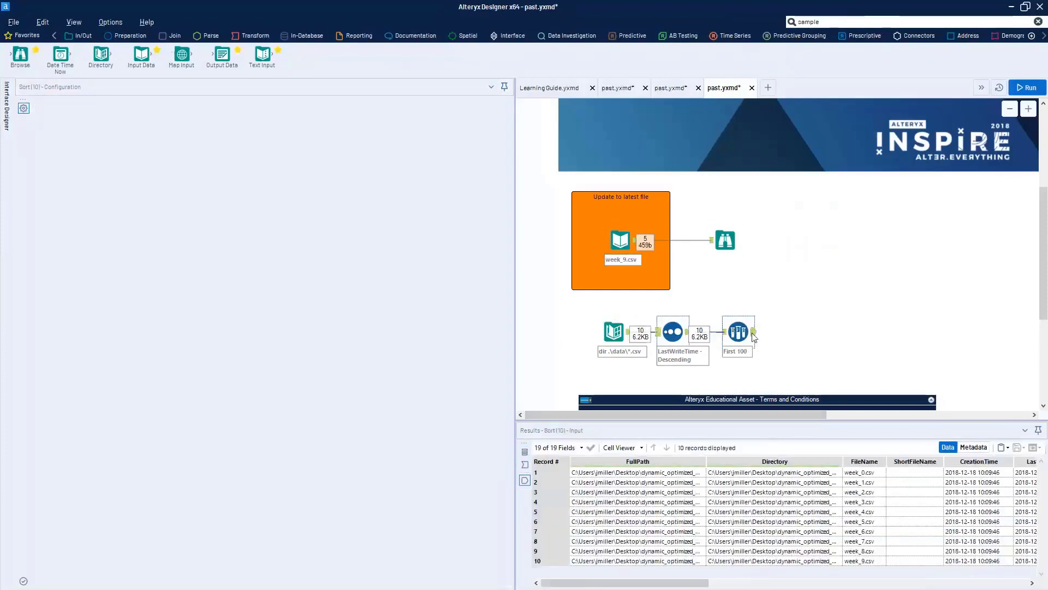
{"action": "left_click", "coordinate": [754, 335]}
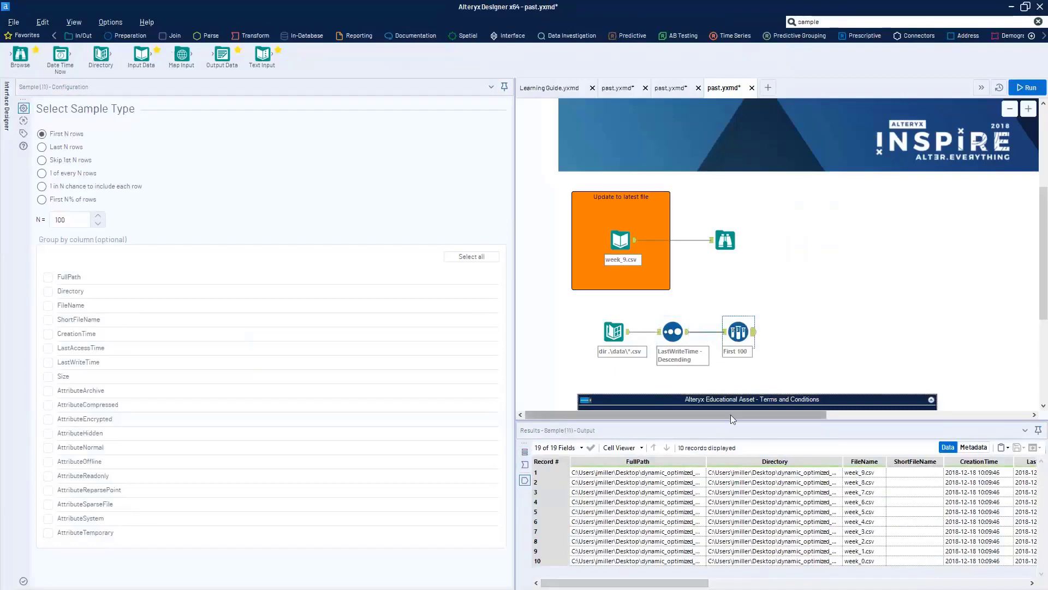
Step: Set the Sample tool to the first 1 row, rerun the workflow, and inspect the output record's times and FullPath
{"action": "left_click", "coordinate": [61, 219]}
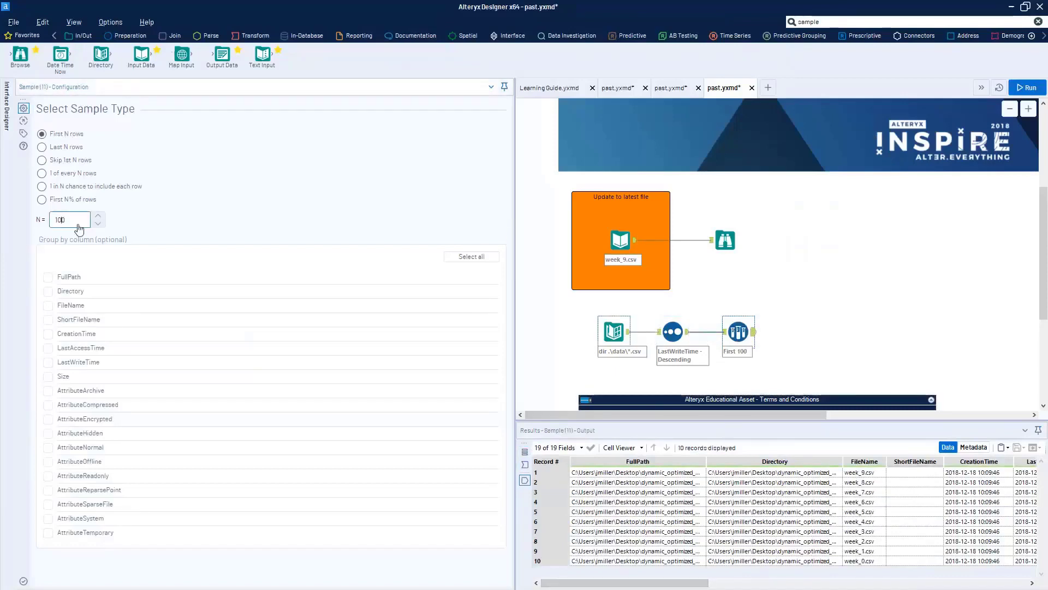
{"action": "left_click", "coordinate": [795, 264]}
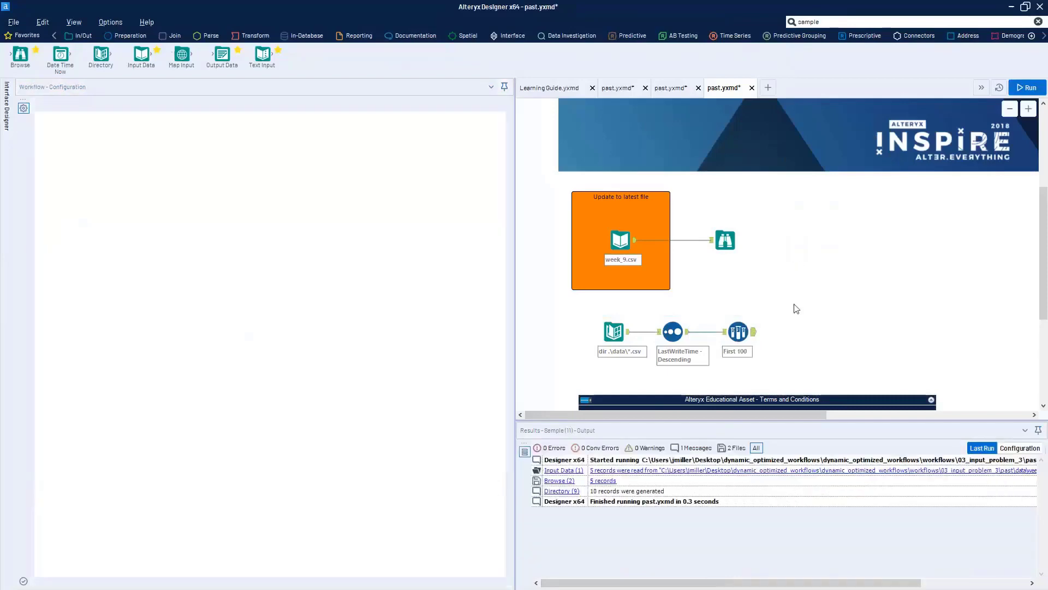
{"action": "key", "text": "ctrl+r"}
{"action": "left_click", "coordinate": [754, 332]}
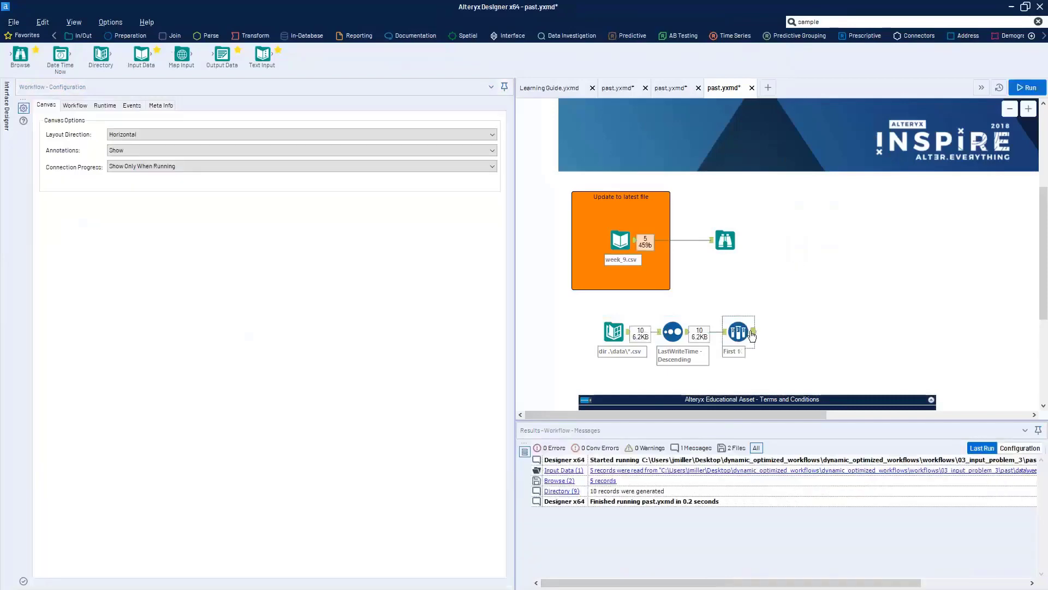
{"action": "left_click_drag", "start_coordinate": [625, 583], "coordinate": [752, 583]}
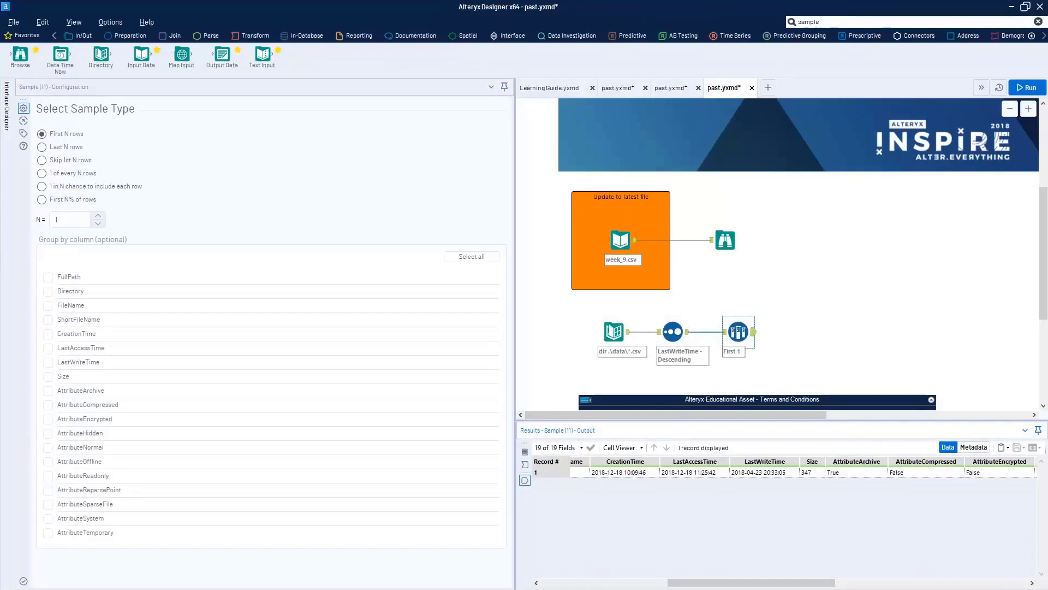
{"action": "left_click_drag", "start_coordinate": [728, 585], "coordinate": [602, 583]}
{"action": "left_click", "coordinate": [621, 473]}
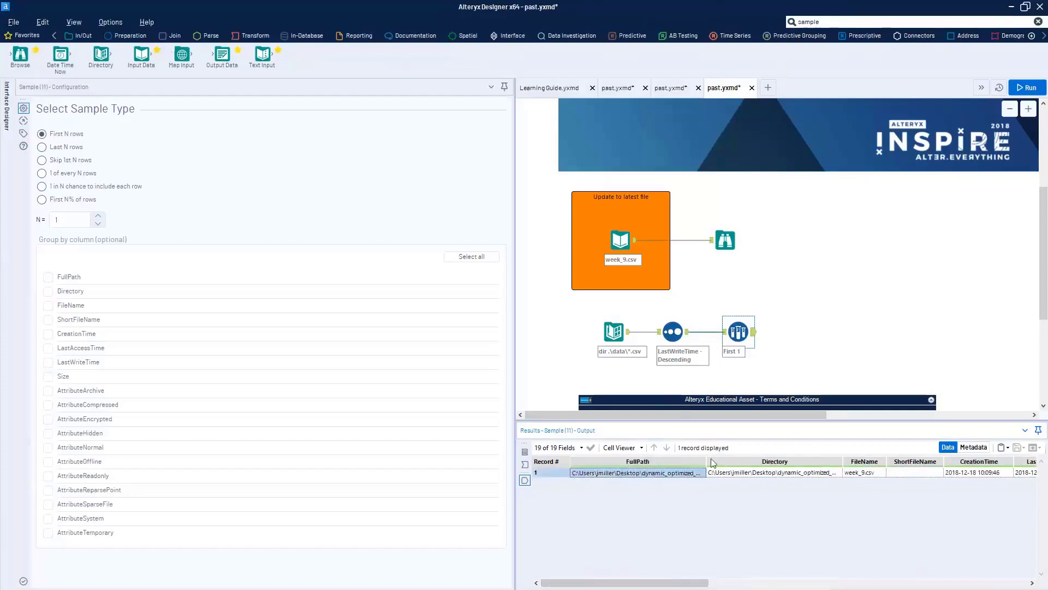
{"action": "left_click_drag", "start_coordinate": [707, 462], "coordinate": [793, 462]}
Step: Find the Dynamic Input tool and connect it to the Sample tool's output
{"action": "left_click", "coordinate": [871, 23]}
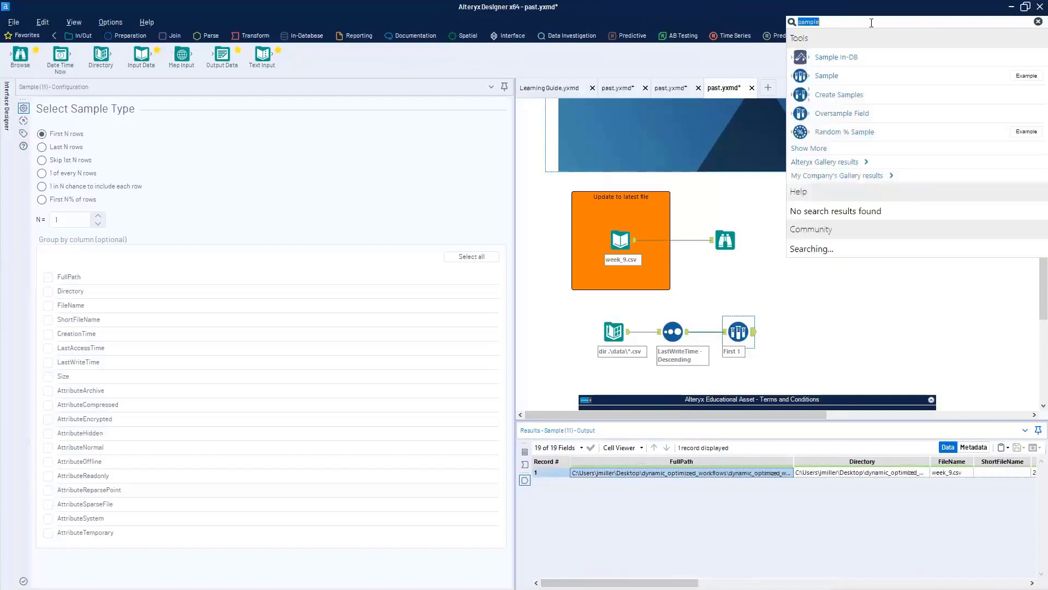
{"action": "type", "text": "dynami"}
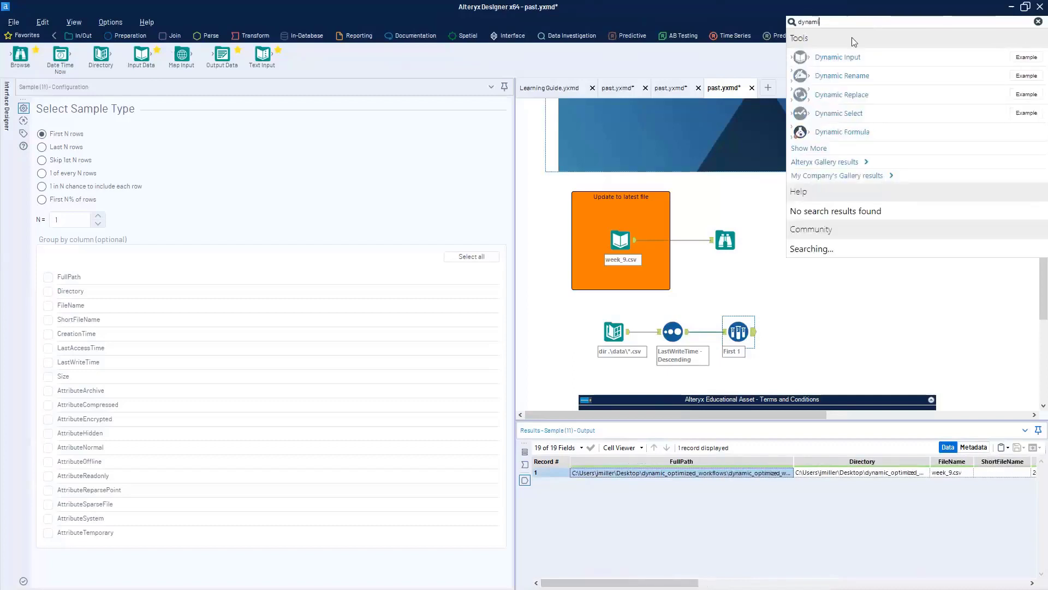
{"action": "left_click_drag", "start_coordinate": [836, 57], "coordinate": [798, 327]}
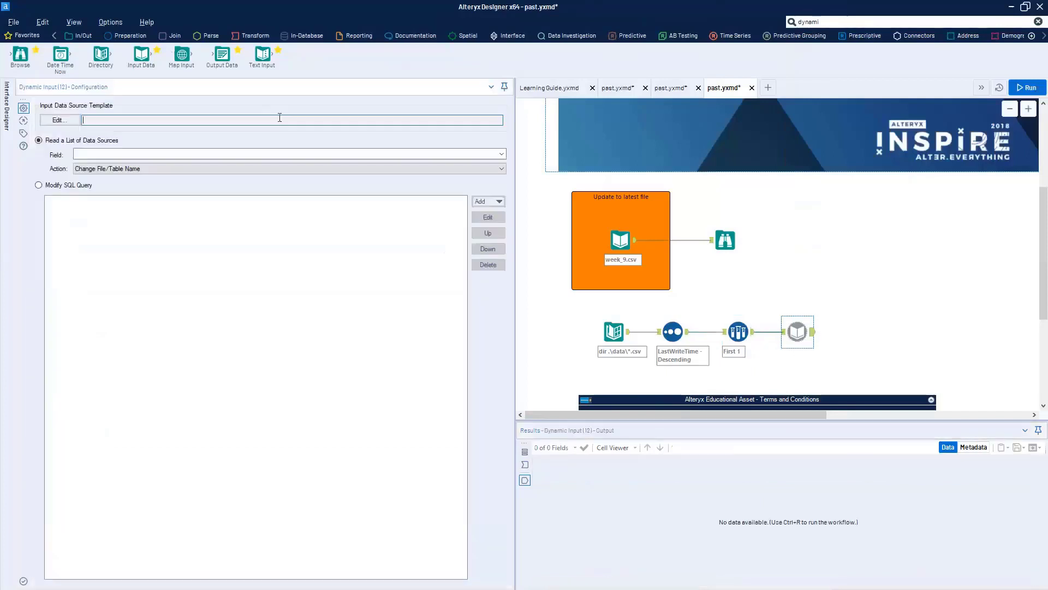
Step: Choose week_0.csv from 03_input_problem_3\tomorrow\data as the Dynamic Input tool's data source template
{"action": "left_click", "coordinate": [655, 182]}
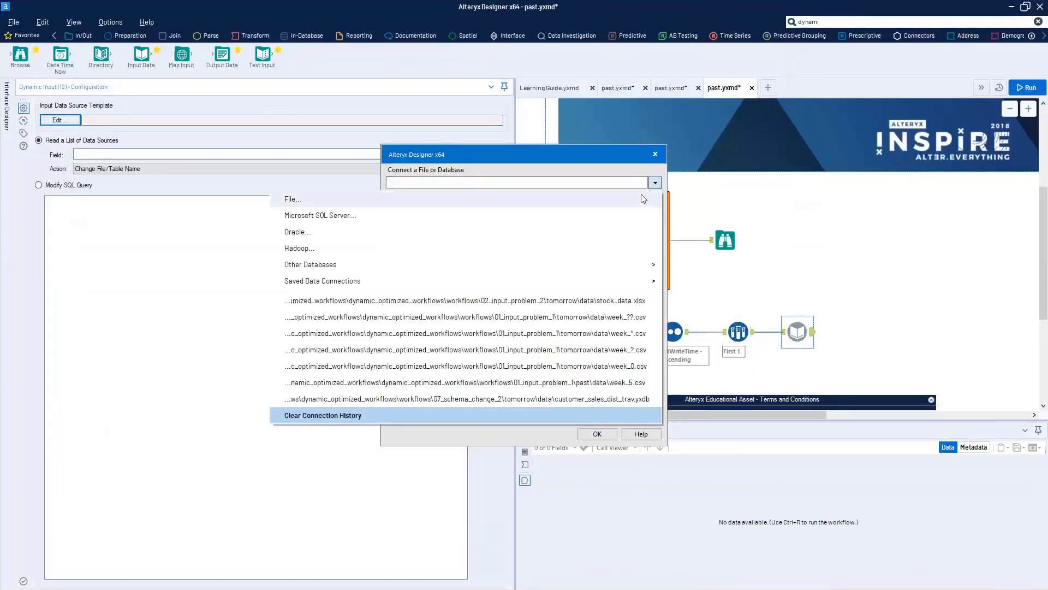
{"action": "left_click", "coordinate": [644, 199]}
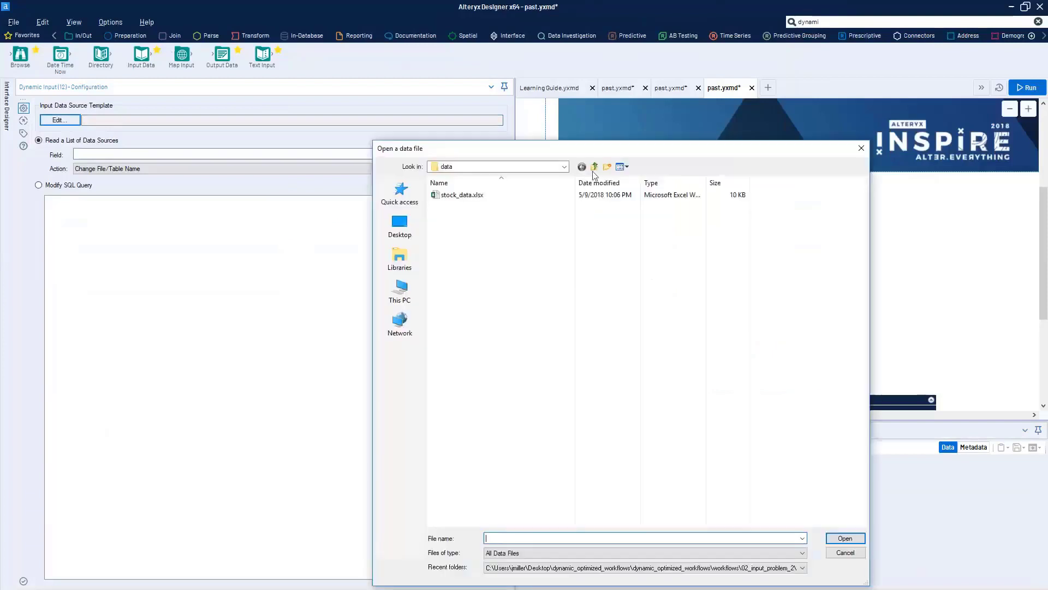
{"action": "left_click", "coordinate": [595, 167]}
{"action": "left_click", "coordinate": [594, 166]}
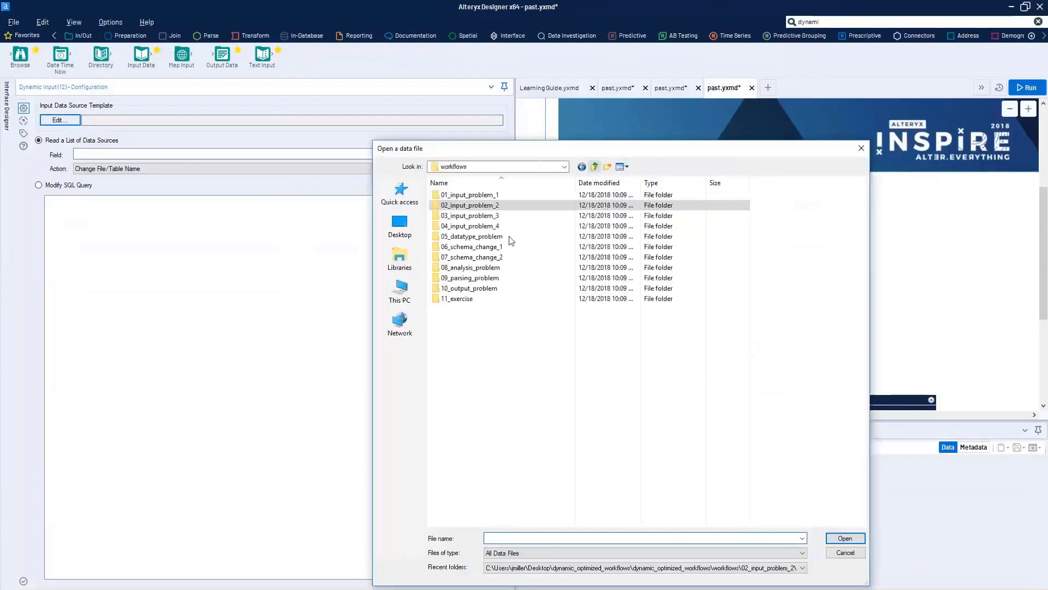
{"action": "double_click", "coordinate": [468, 204]}
{"action": "double_click", "coordinate": [468, 205]}
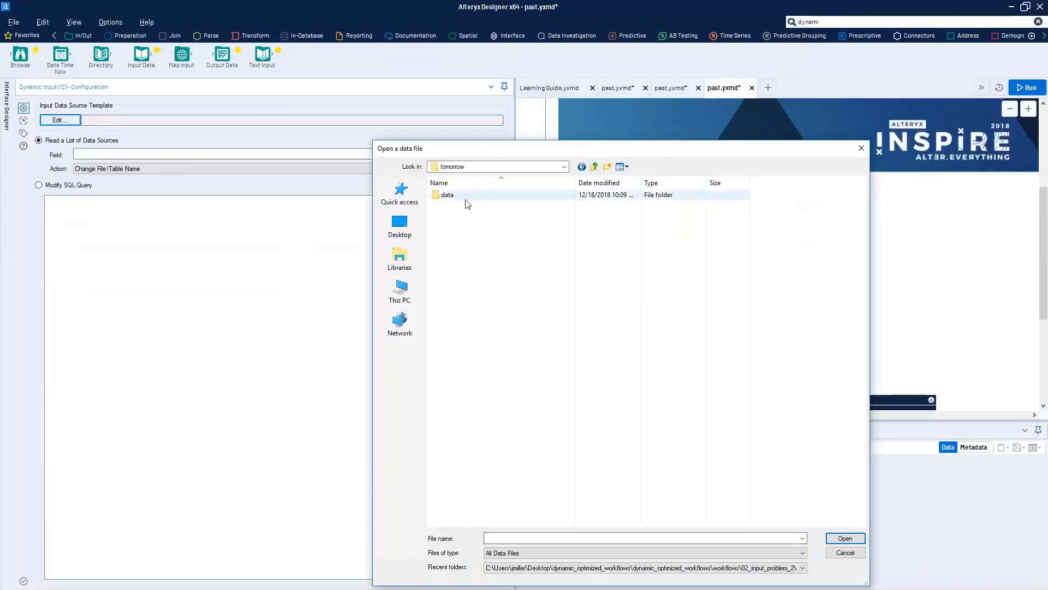
{"action": "double_click", "coordinate": [467, 201]}
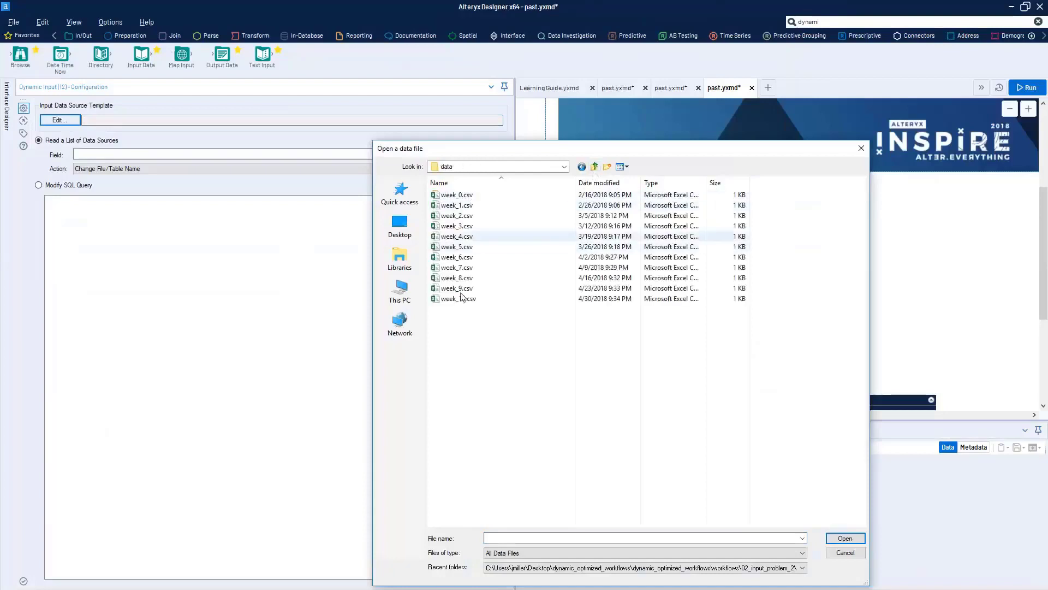
{"action": "key", "text": "Escape"}
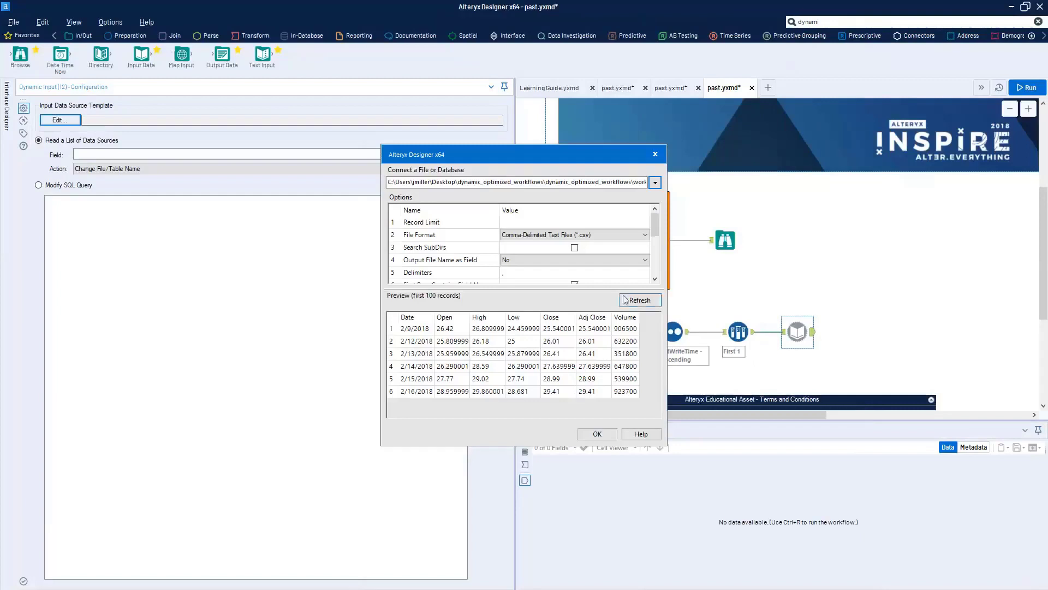
Step: Check the template's file path and preview records, and accept the data source template
{"action": "left_click_drag", "start_coordinate": [652, 174], "coordinate": [653, 183]}
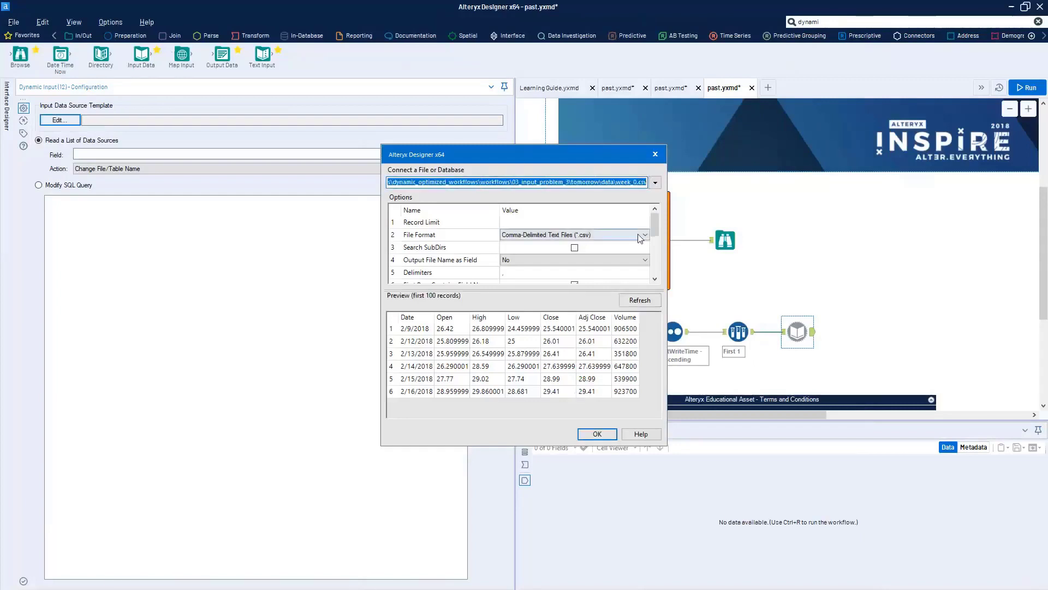
{"action": "left_click", "coordinate": [631, 181]}
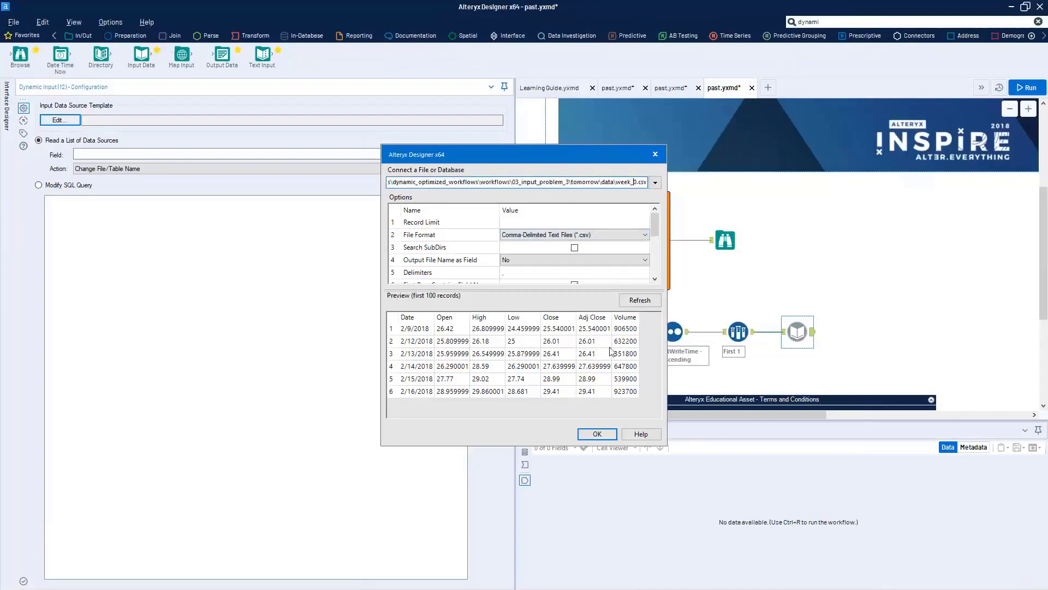
{"action": "left_click_drag", "start_coordinate": [622, 391], "coordinate": [483, 332]}
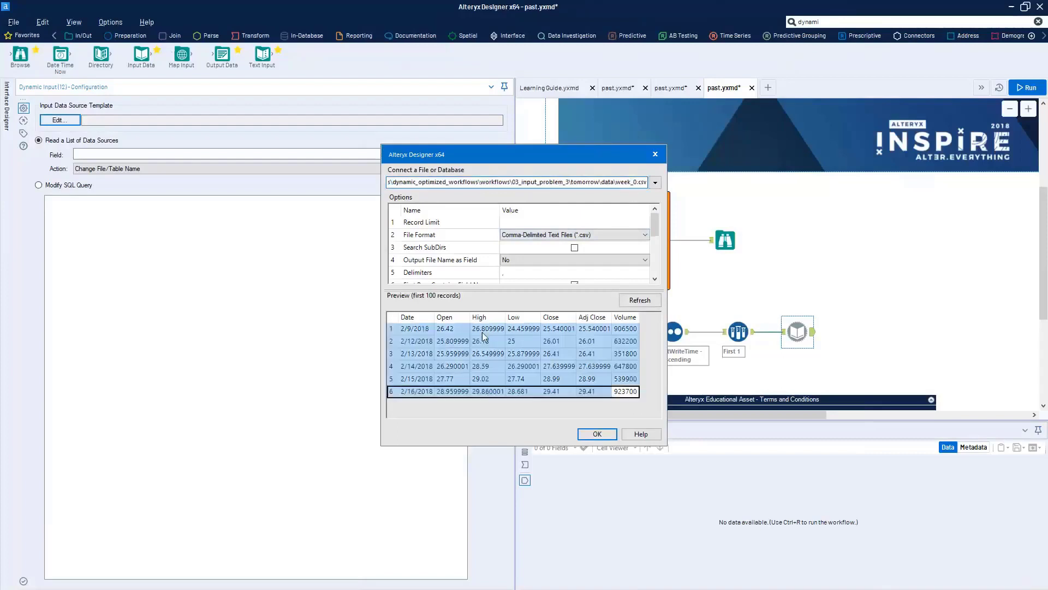
{"action": "left_click", "coordinate": [582, 436]}
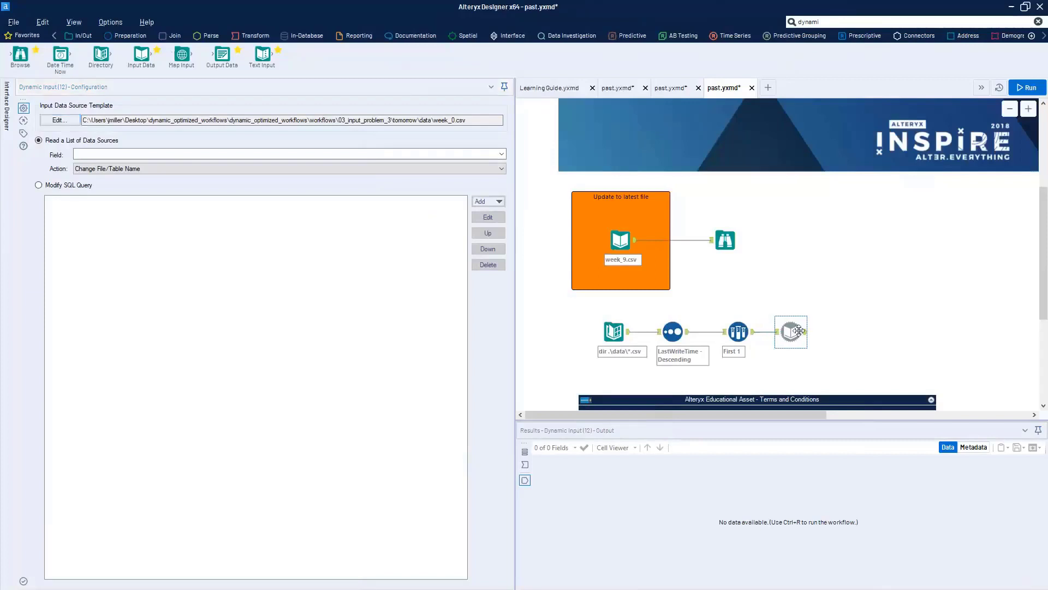
Step: Read the list of data sources from the FullPath field with the action Change Entire File Path
{"action": "left_click", "coordinate": [499, 154]}
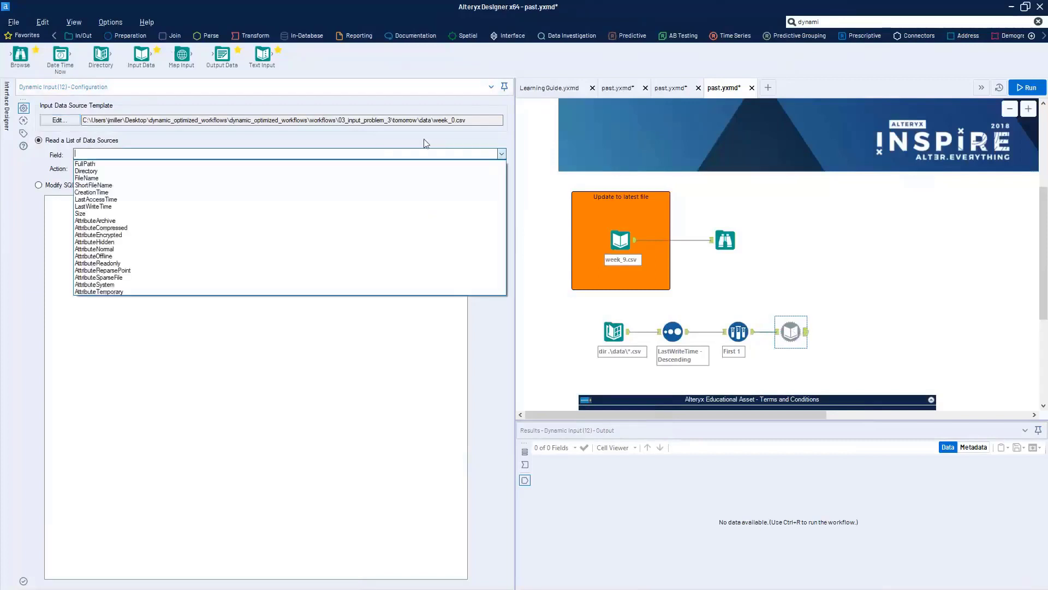
{"action": "left_click", "coordinate": [99, 164]}
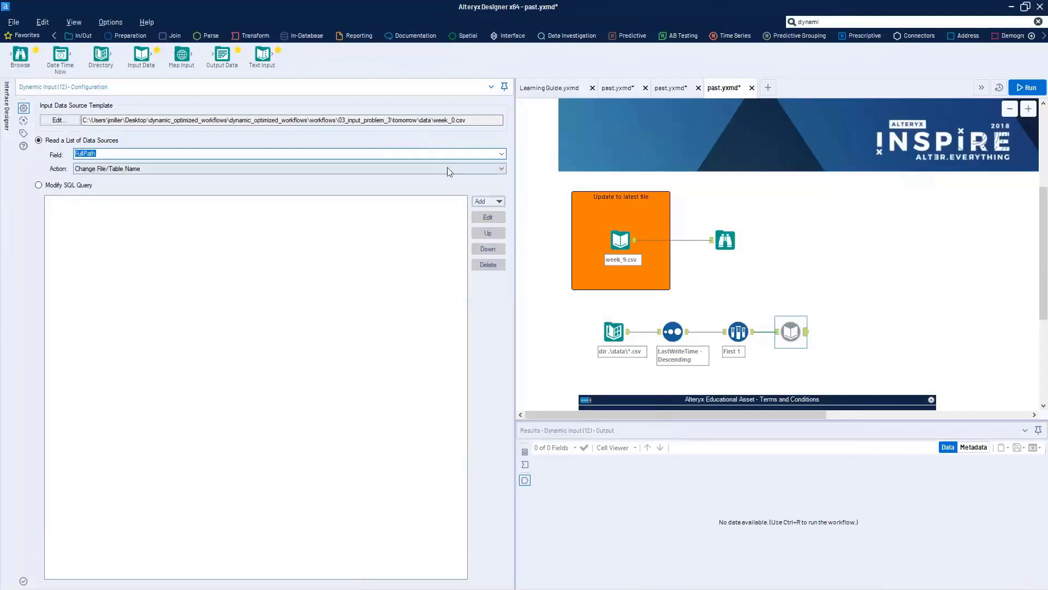
{"action": "left_click", "coordinate": [227, 168]}
{"action": "left_click", "coordinate": [177, 201]}
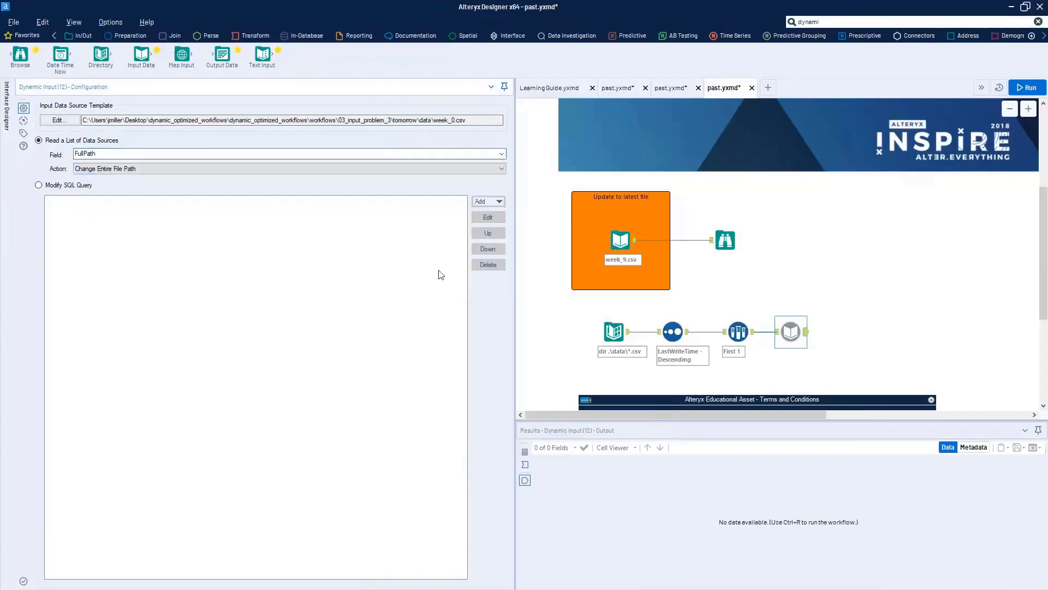
Step: Add a Browse tool after the Dynamic Input, run the workflow, and check which file the Dynamic Input's messages report
{"action": "left_click", "coordinate": [751, 334]}
{"action": "left_click", "coordinate": [792, 333]}
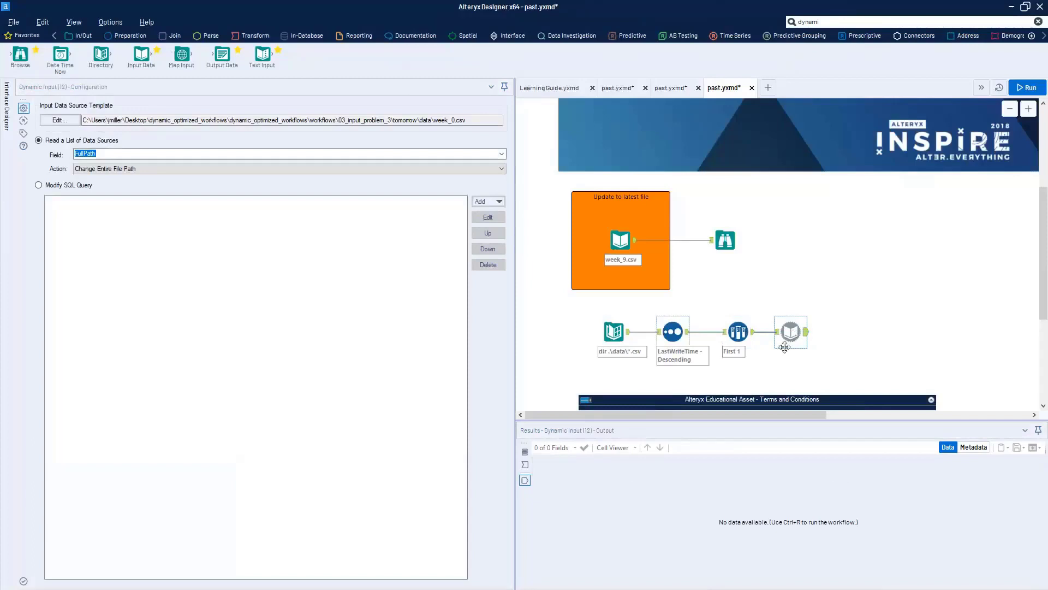
{"action": "key", "text": "ctrl+shift+b"}
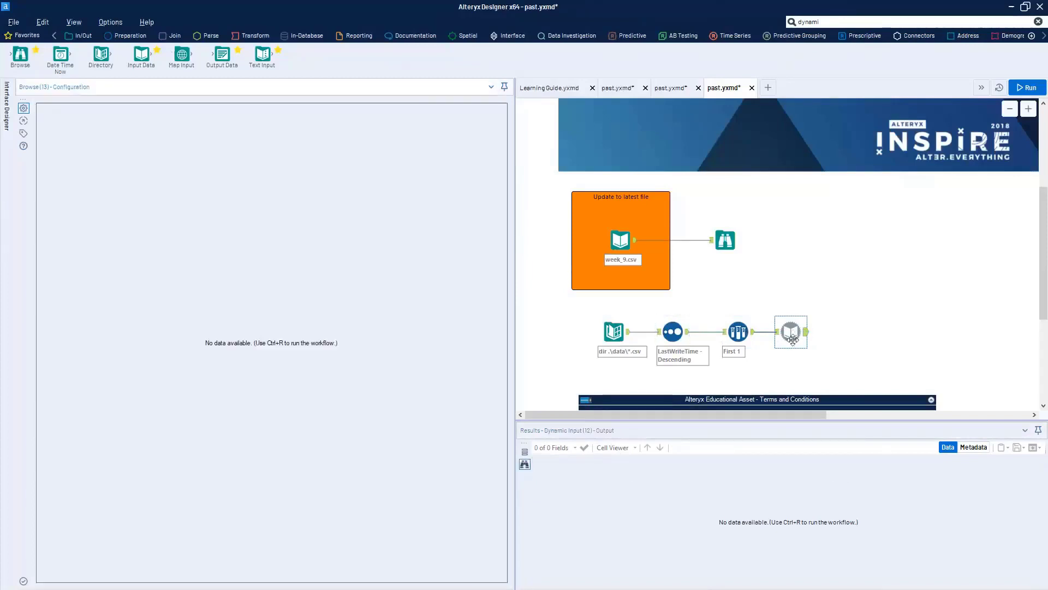
{"action": "key", "text": "ctrl+r"}
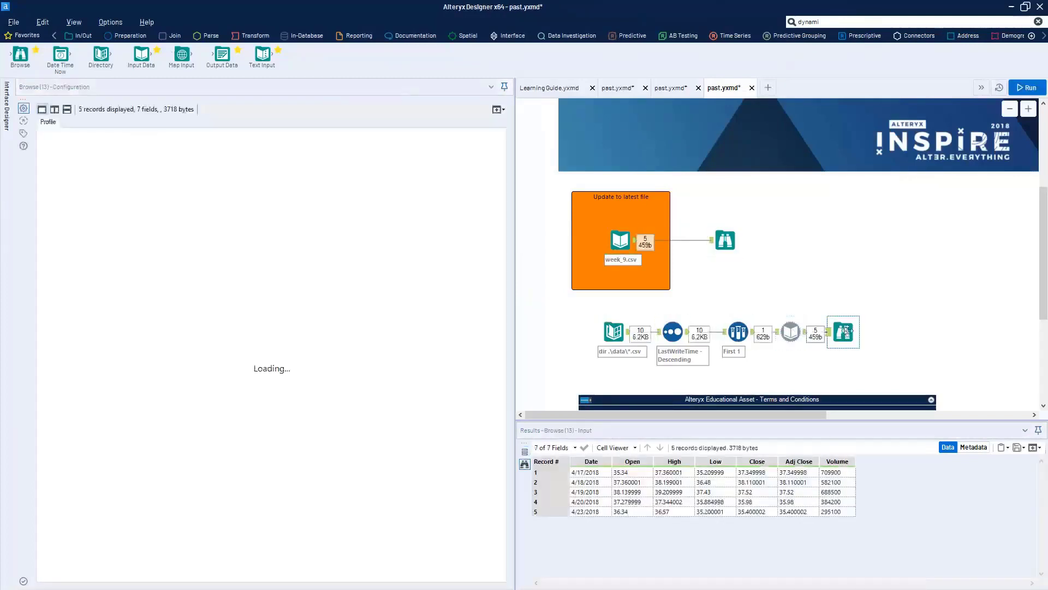
{"action": "left_click", "coordinate": [790, 331]}
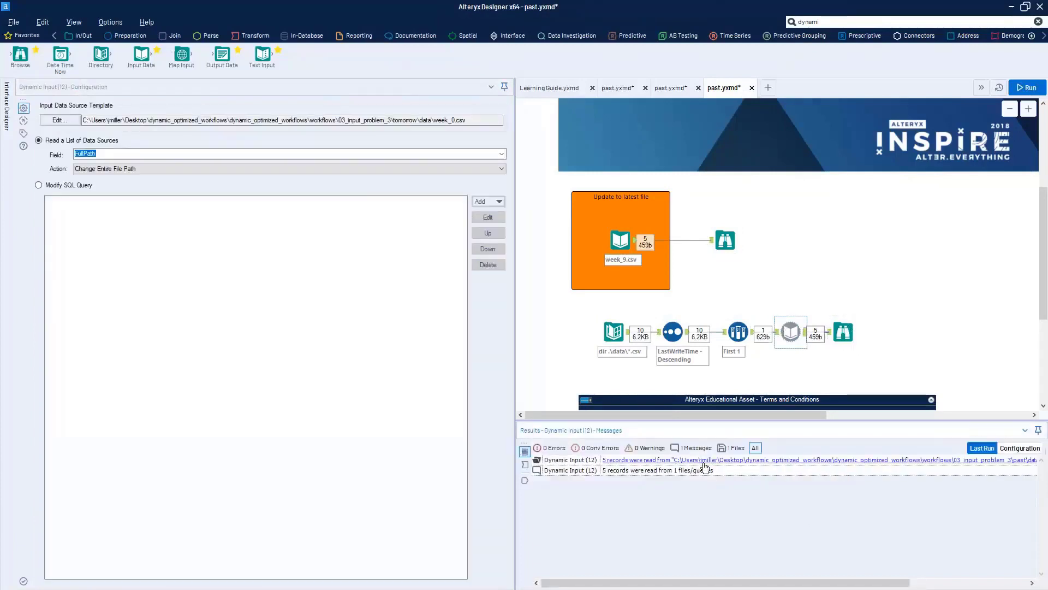
{"action": "left_click_drag", "start_coordinate": [781, 584], "coordinate": [875, 584]}
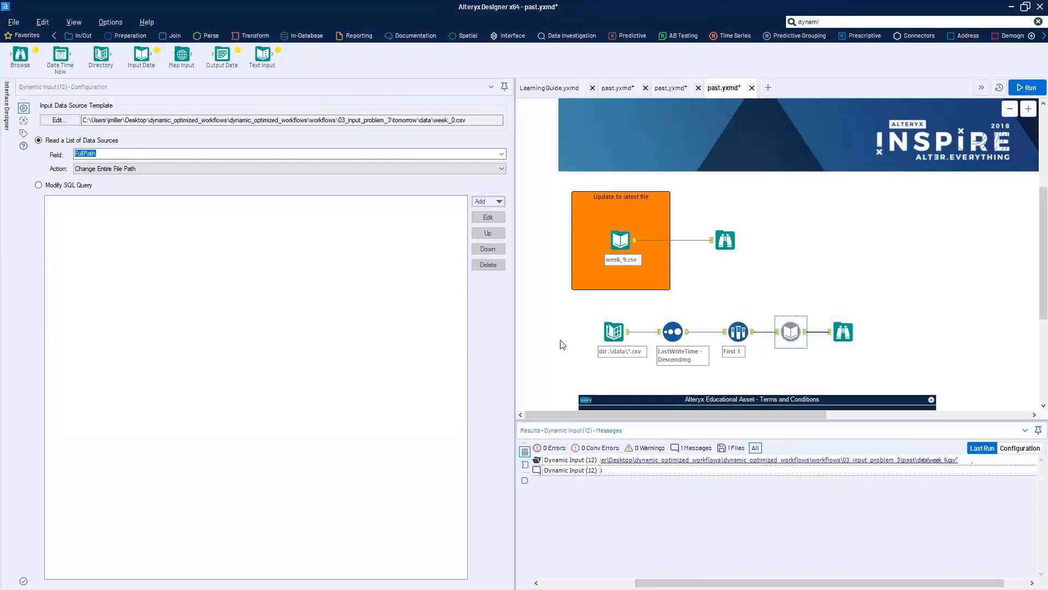
Step: Review the configuration and output of the Directory, Sort, Sample and Dynamic Input tools in order
{"action": "left_click", "coordinate": [626, 338]}
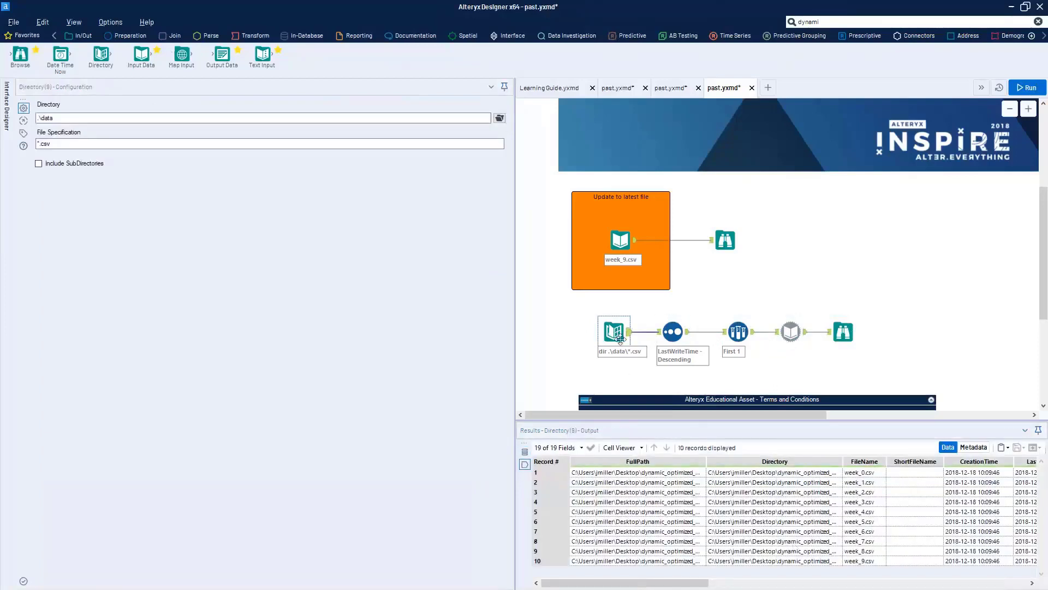
{"action": "left_click", "coordinate": [675, 331]}
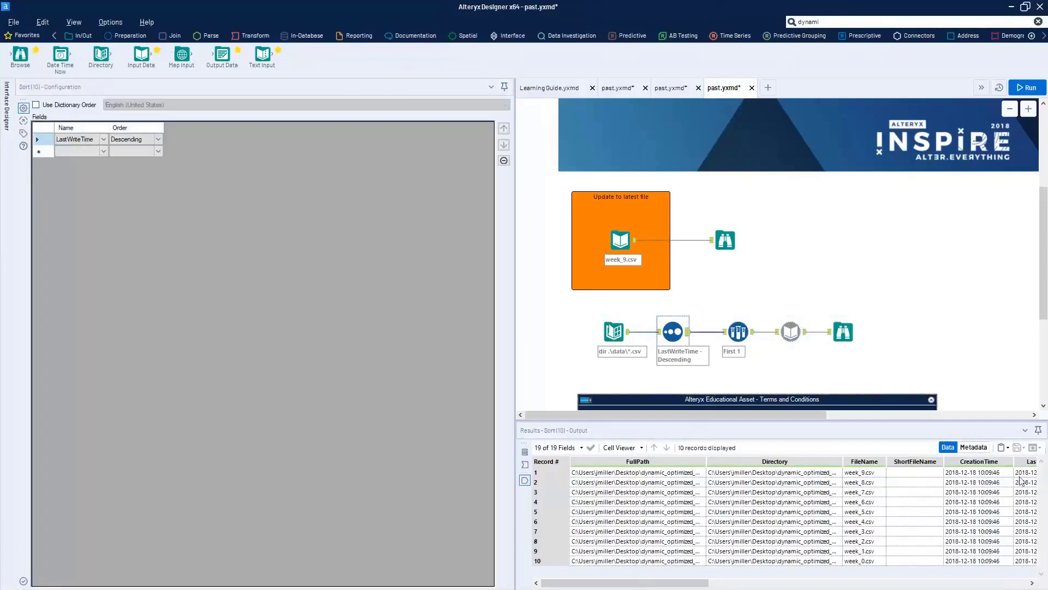
{"action": "left_click_drag", "start_coordinate": [1024, 473], "coordinate": [1027, 552]}
{"action": "left_click", "coordinate": [738, 332]}
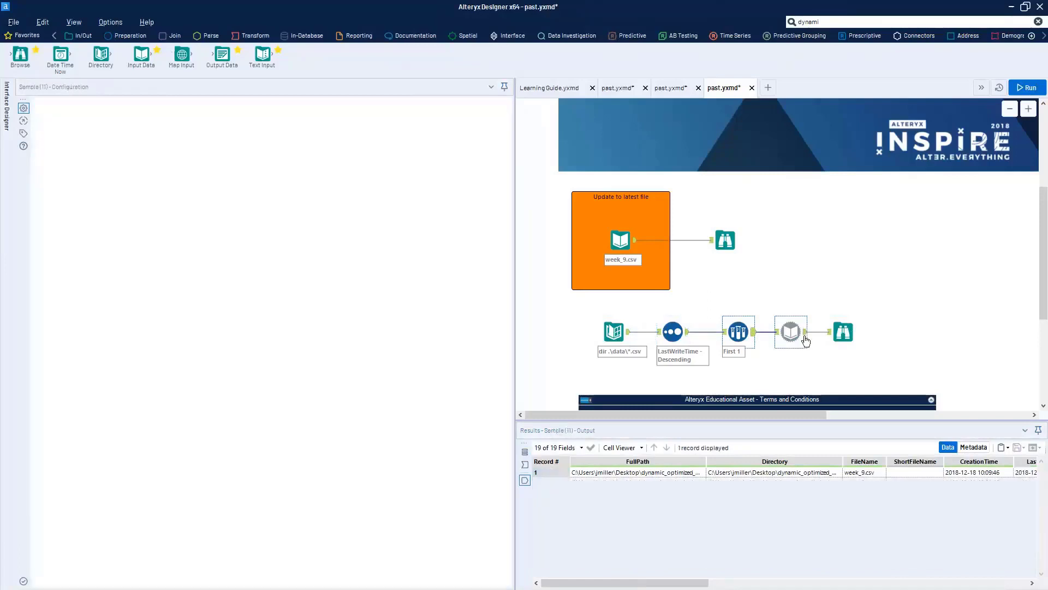
{"action": "left_click", "coordinate": [805, 340]}
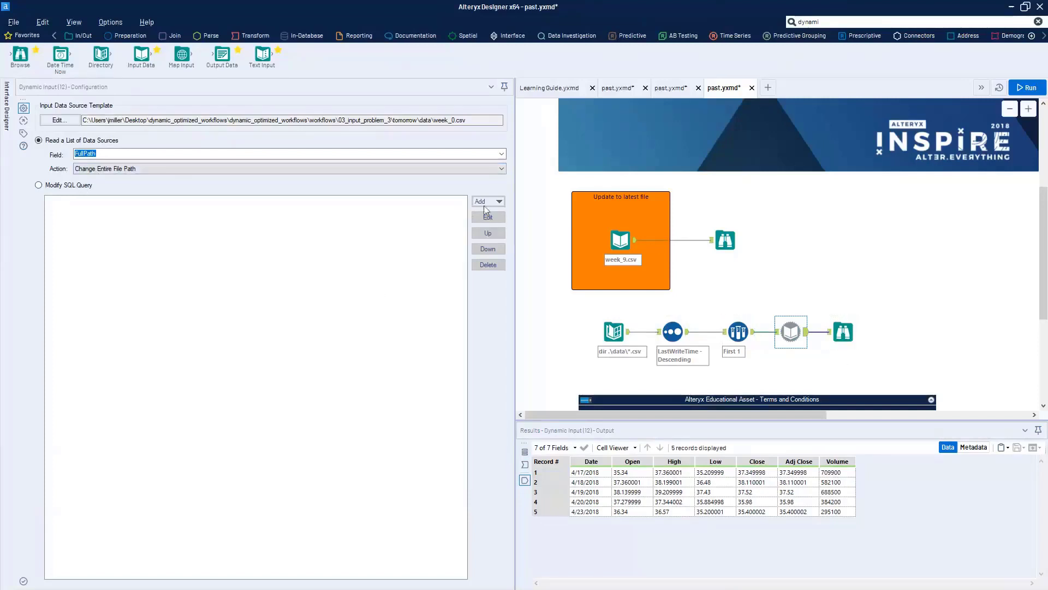
{"action": "left_click", "coordinate": [172, 274]}
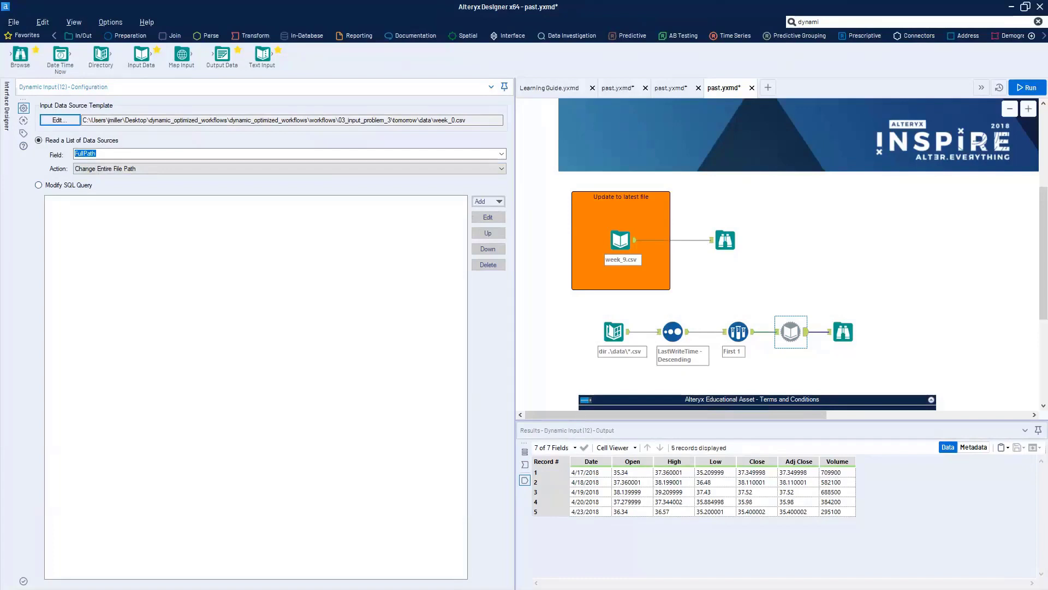
Step: Compare the Sample tool's FullPath and Directory output with the records returned by the Dynamic Input
{"action": "left_click", "coordinate": [737, 328]}
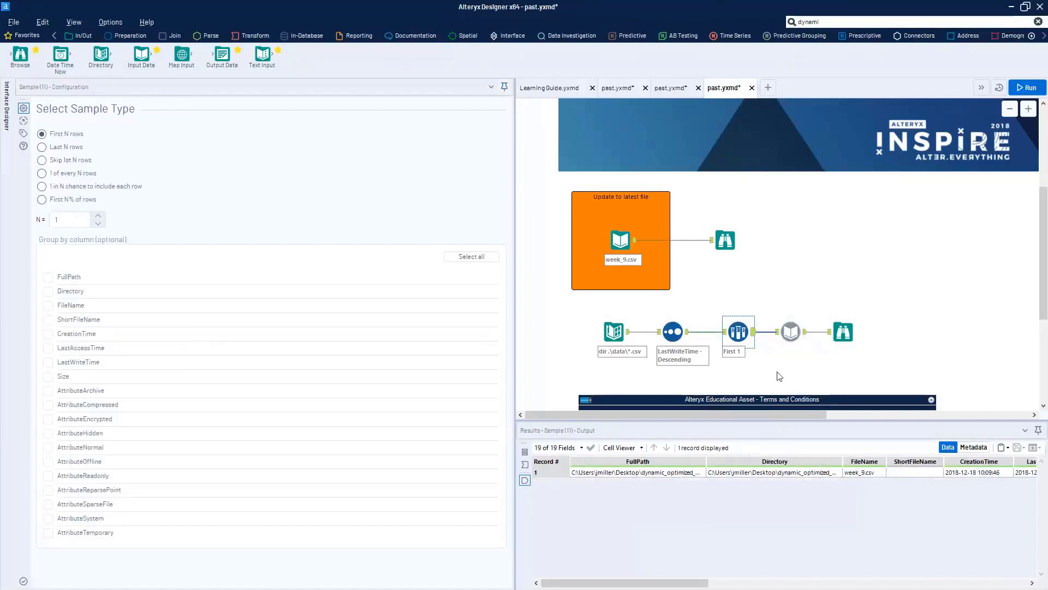
{"action": "left_click", "coordinate": [749, 473]}
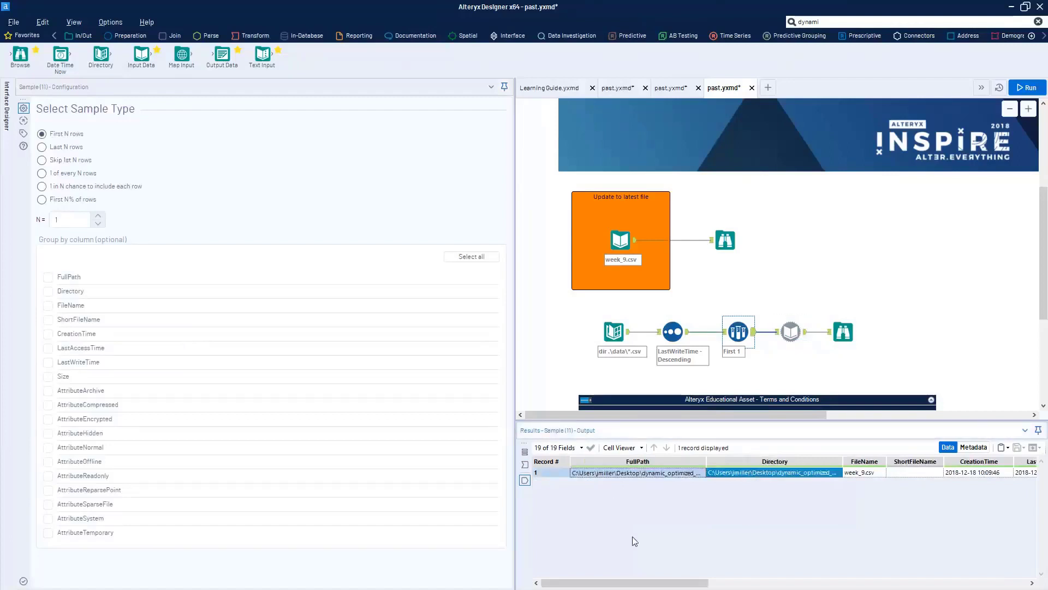
{"action": "left_click", "coordinate": [798, 338]}
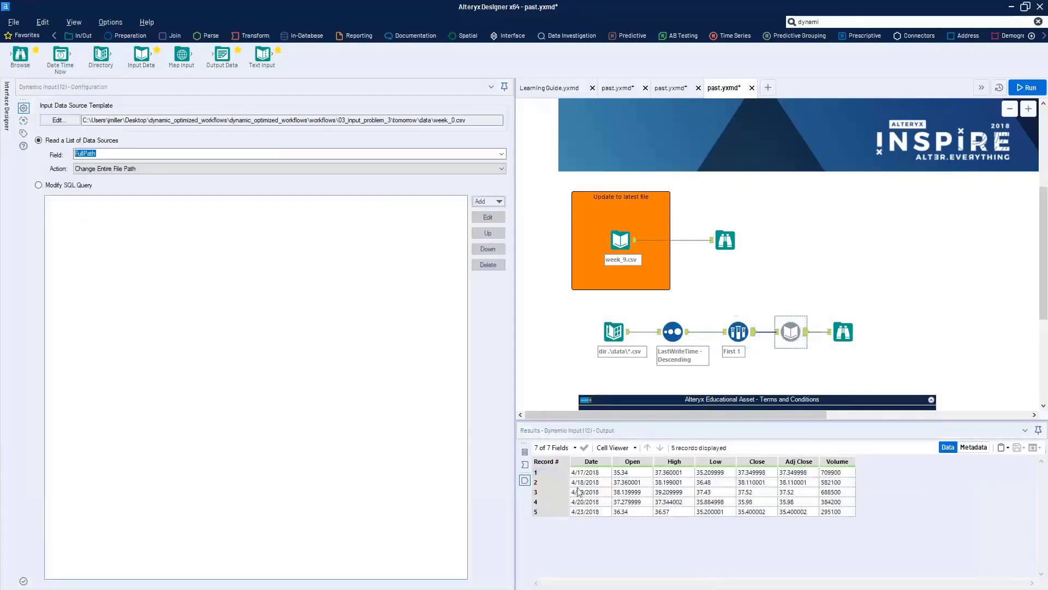
{"action": "left_click_drag", "start_coordinate": [583, 473], "coordinate": [797, 507]}
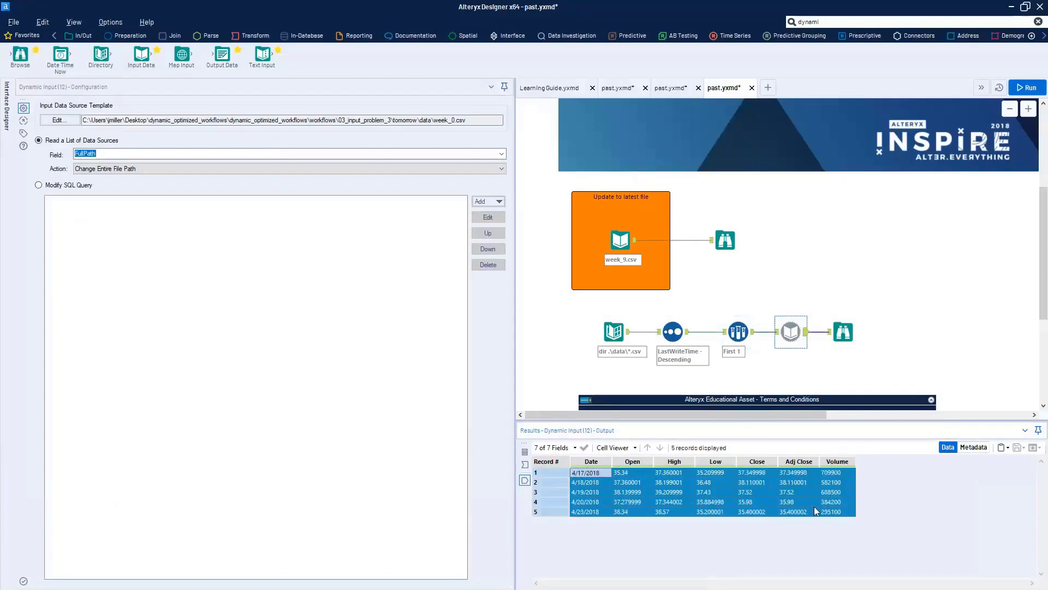
{"action": "left_click", "coordinate": [844, 503]}
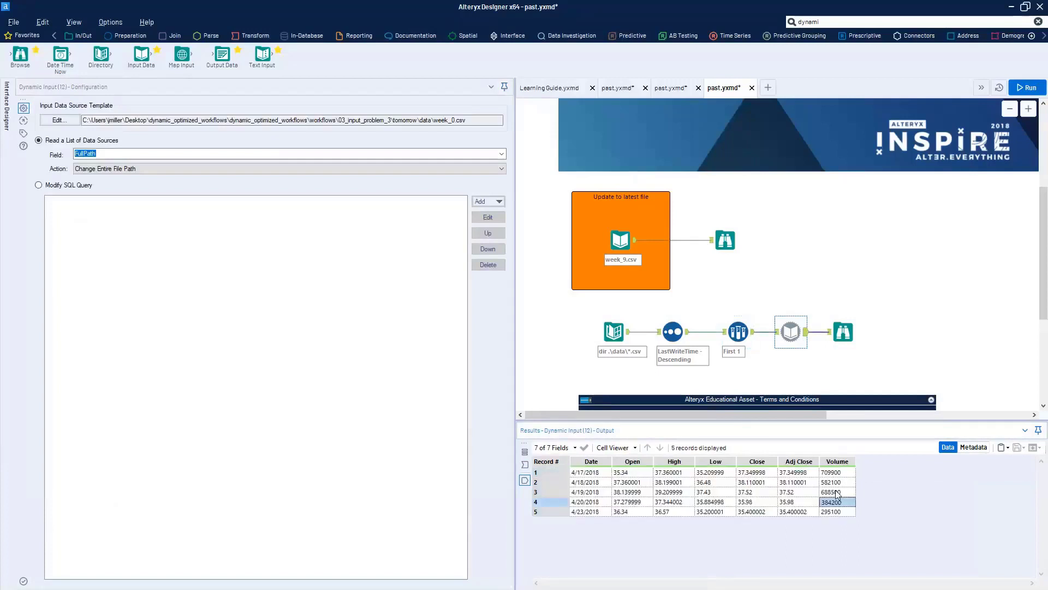
{"action": "left_click_drag", "start_coordinate": [836, 473], "coordinate": [803, 521]}
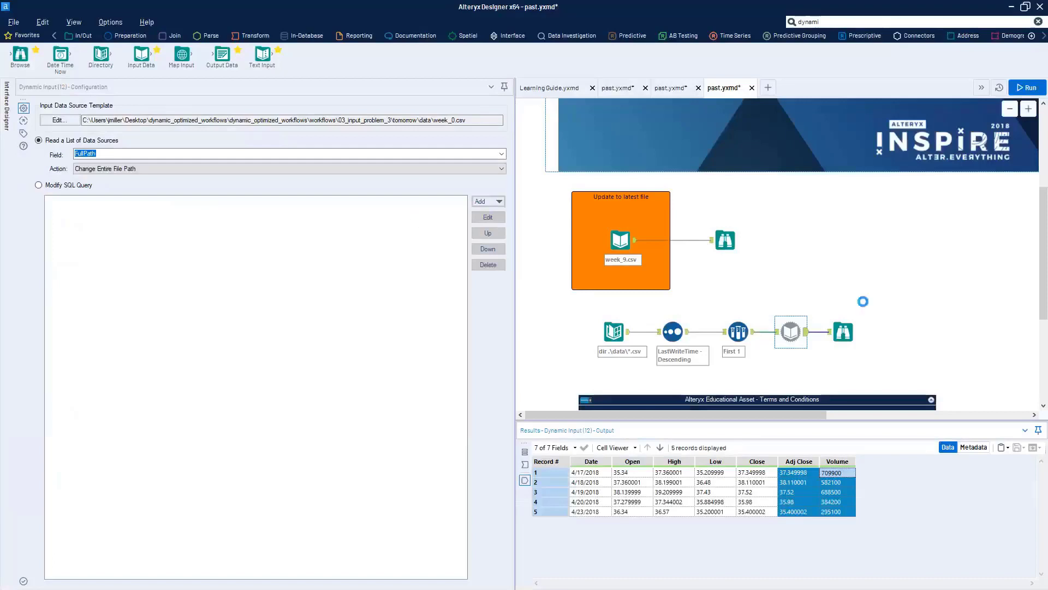
Step: In the workflow reading customers.csv, inspect the Input Data tool, add a Browse tool after the Select tool, and run it
{"action": "left_click", "coordinate": [840, 309]}
{"action": "scroll", "coordinate": [759, 320], "scroll_direction": "down", "scroll_amount": 3}
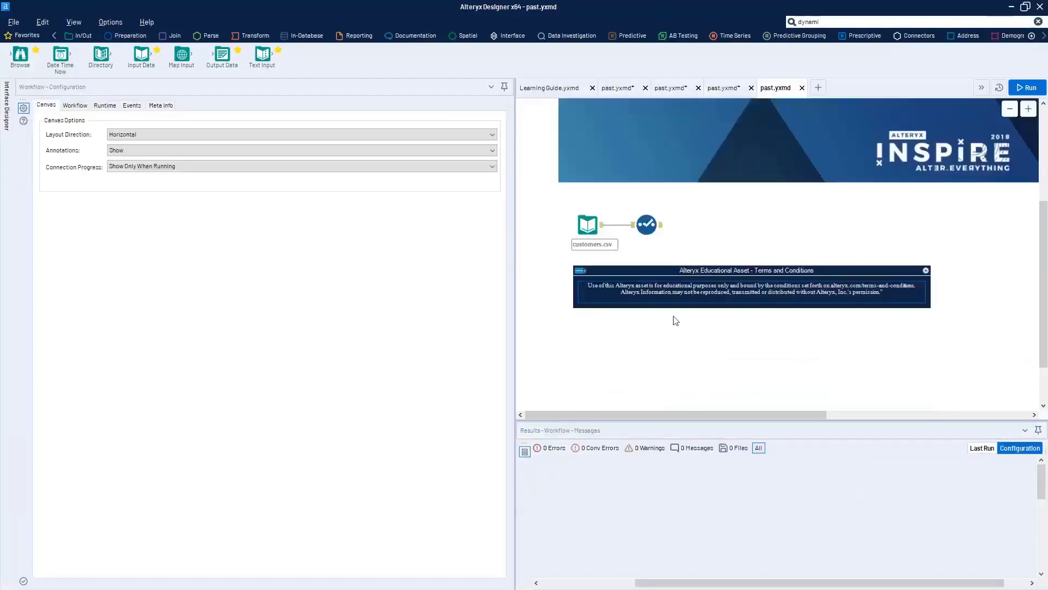
{"action": "left_click", "coordinate": [598, 233]}
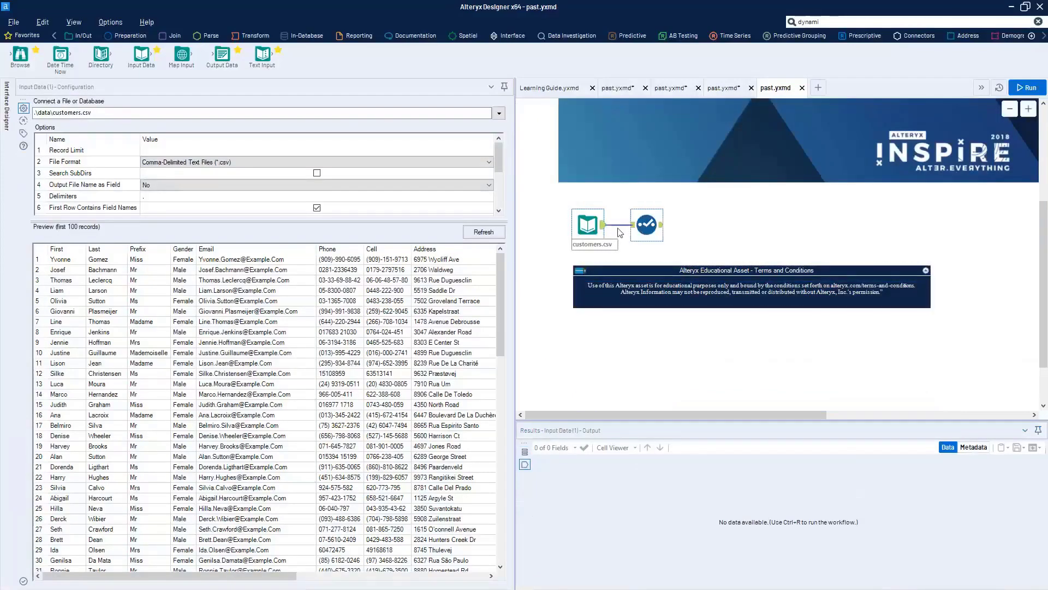
{"action": "left_click", "coordinate": [653, 225]}
{"action": "key", "text": "ctrl+shift+b"}
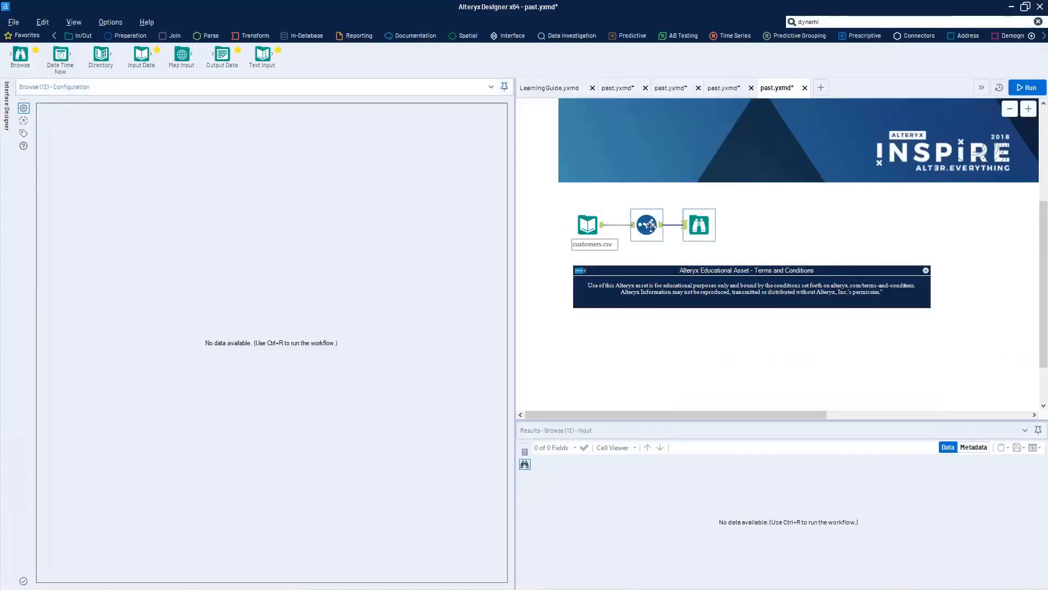
{"action": "left_click_drag", "start_coordinate": [652, 227], "coordinate": [640, 227]}
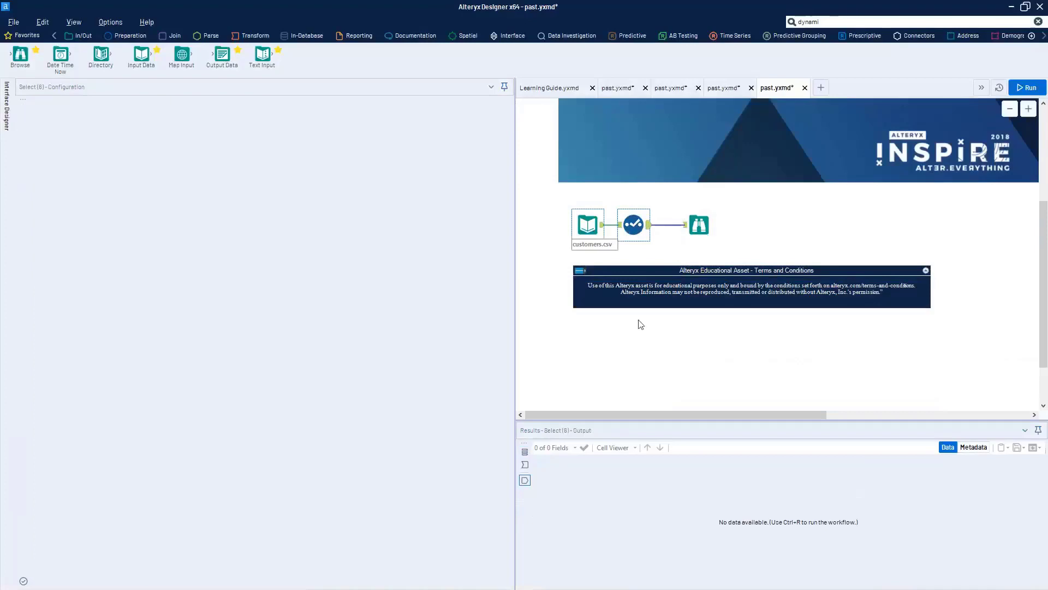
{"action": "key", "text": "ctrl+r"}
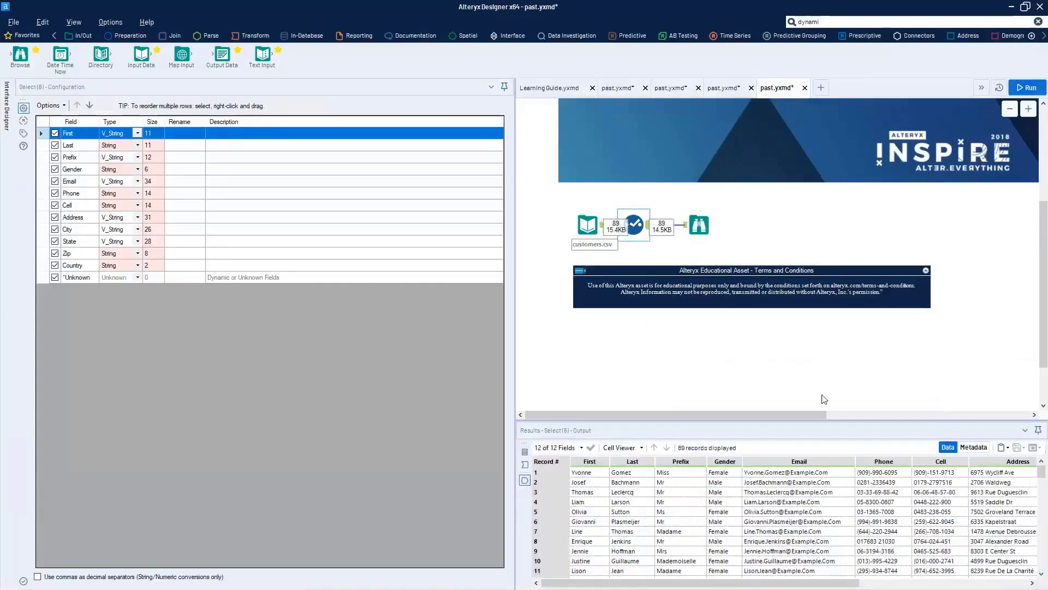
Step: Point the Input Data tool at customers_new.csv in place of customers.csv
{"action": "left_click_drag", "start_coordinate": [633, 230], "coordinate": [639, 229]}
{"action": "left_click", "coordinate": [594, 232]}
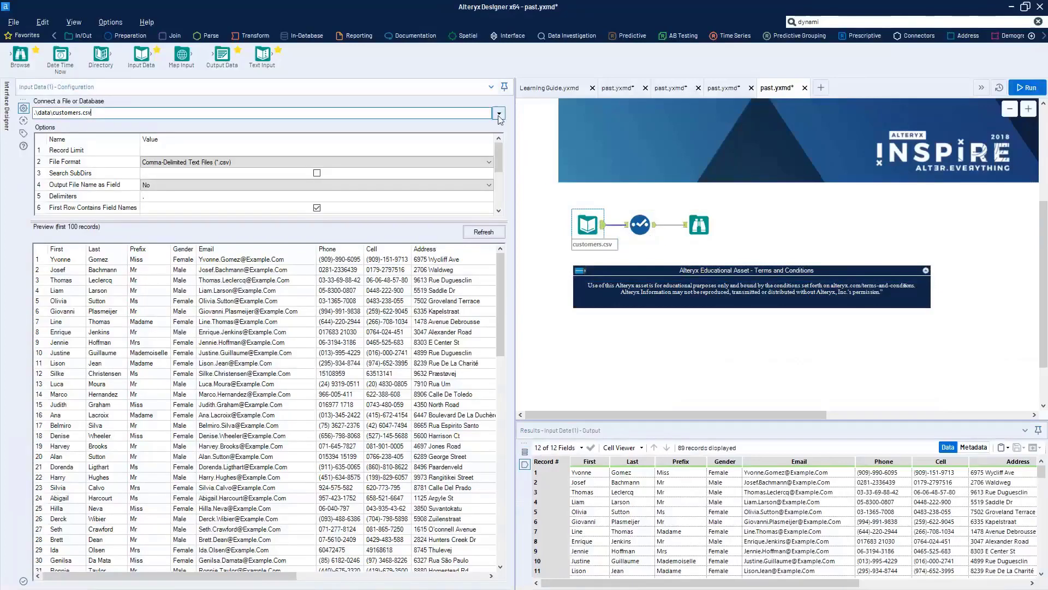
{"action": "left_click", "coordinate": [499, 113]}
{"action": "left_click", "coordinate": [471, 125]}
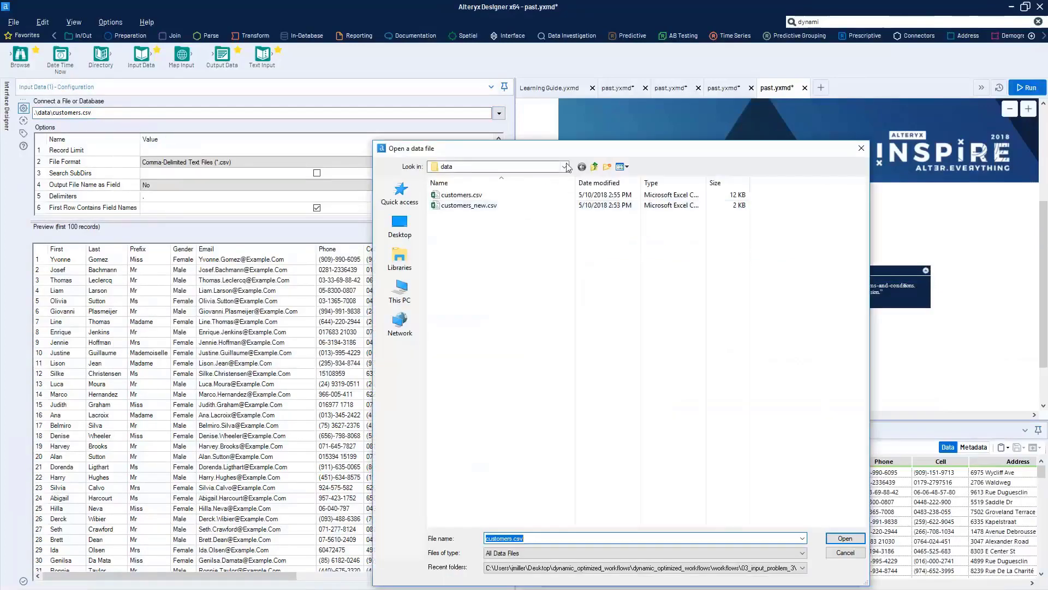
{"action": "double_click", "coordinate": [559, 205]}
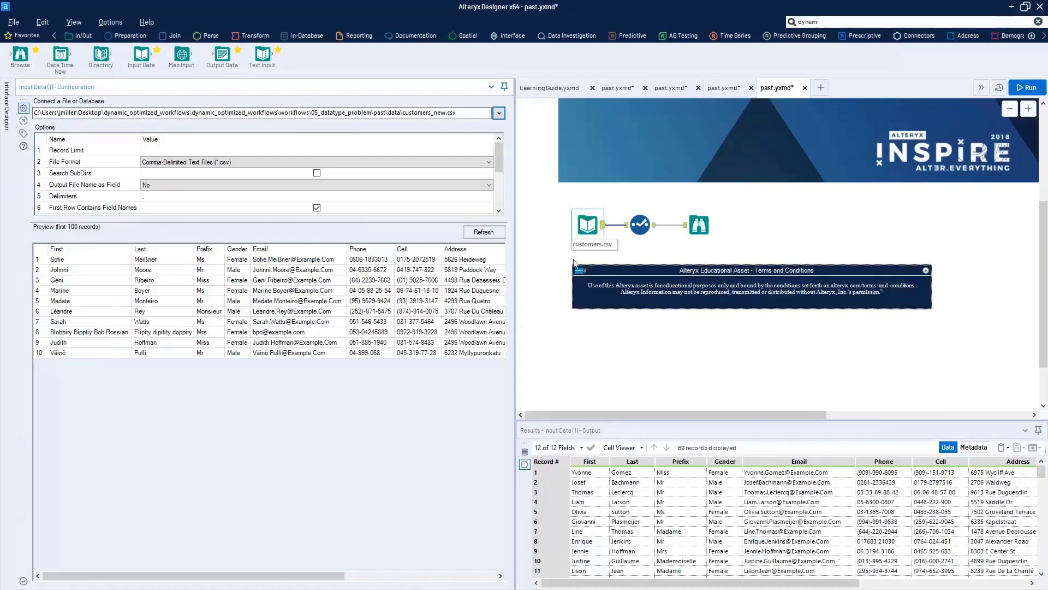
Step: Run the workflow and read the Select tool's field conversion message in the results
{"action": "left_click", "coordinate": [605, 258]}
{"action": "key", "text": "ctrl+r"}
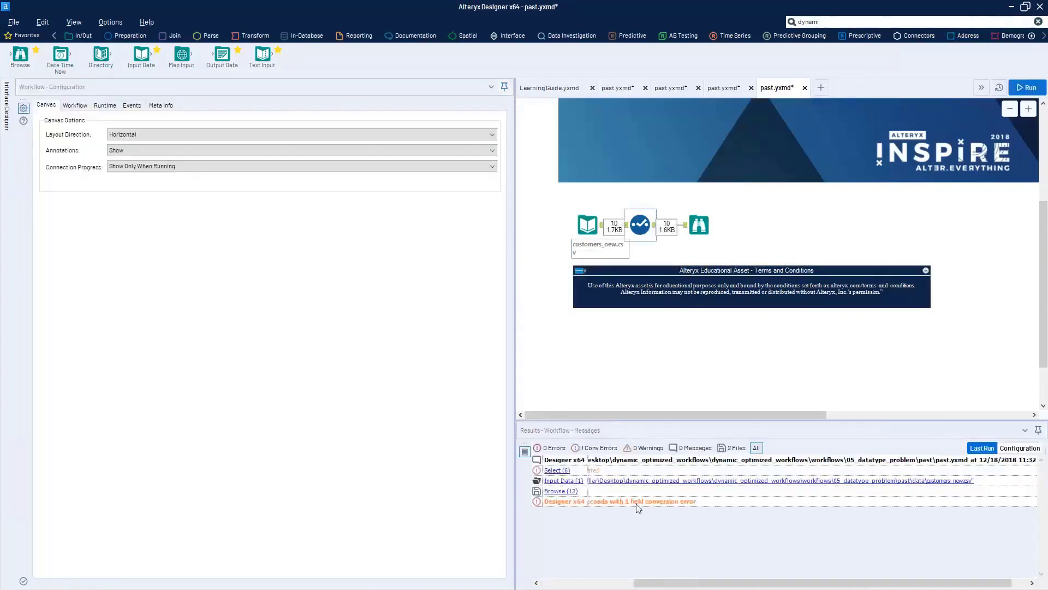
{"action": "left_click_drag", "start_coordinate": [682, 583], "coordinate": [582, 583]}
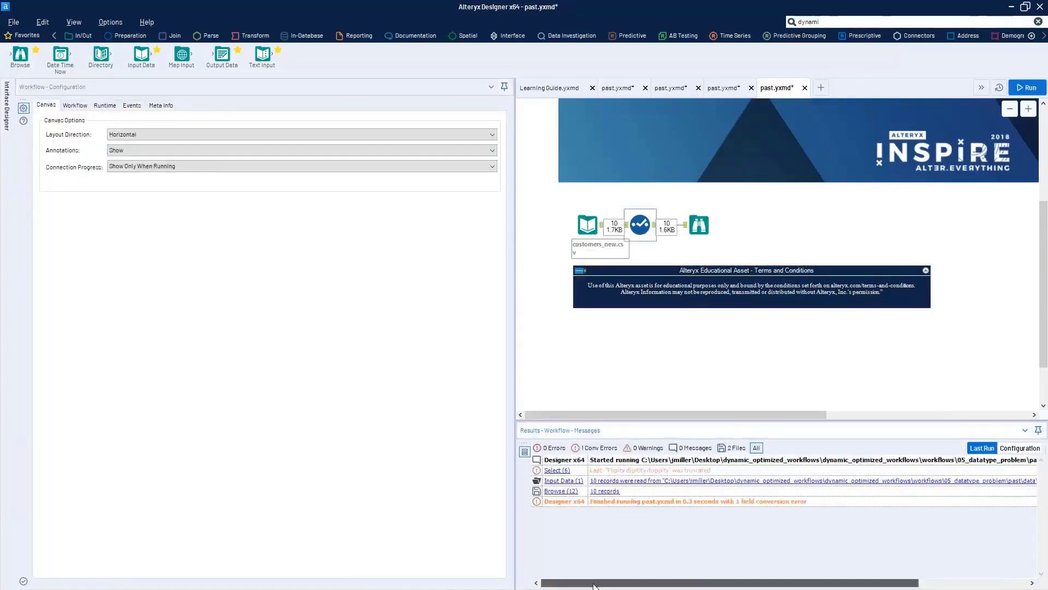
{"action": "left_click", "coordinate": [639, 472]}
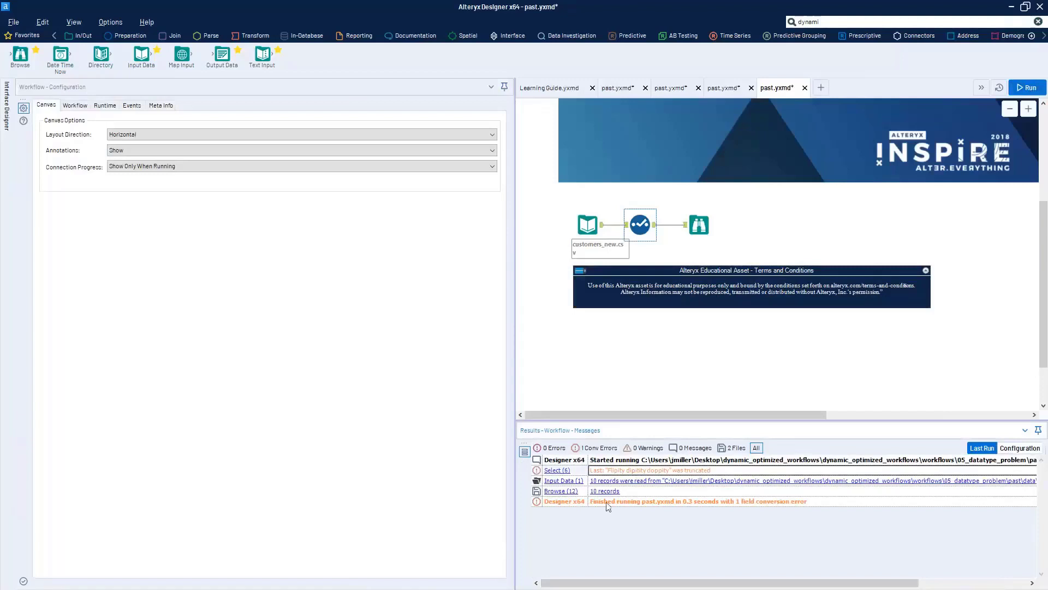
Step: Move the Terms and Conditions container lower on the canvas, check the Select tool's field sizes, and add an Auto Field tool fed by customers_new.csv
{"action": "left_click_drag", "start_coordinate": [739, 270], "coordinate": [738, 332]}
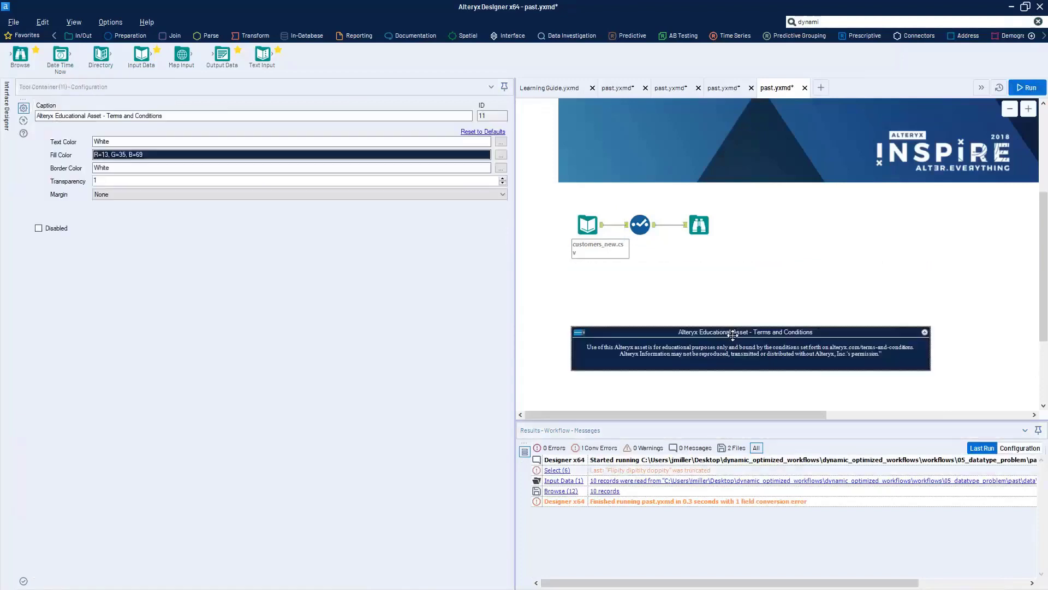
{"action": "left_click", "coordinate": [630, 235]}
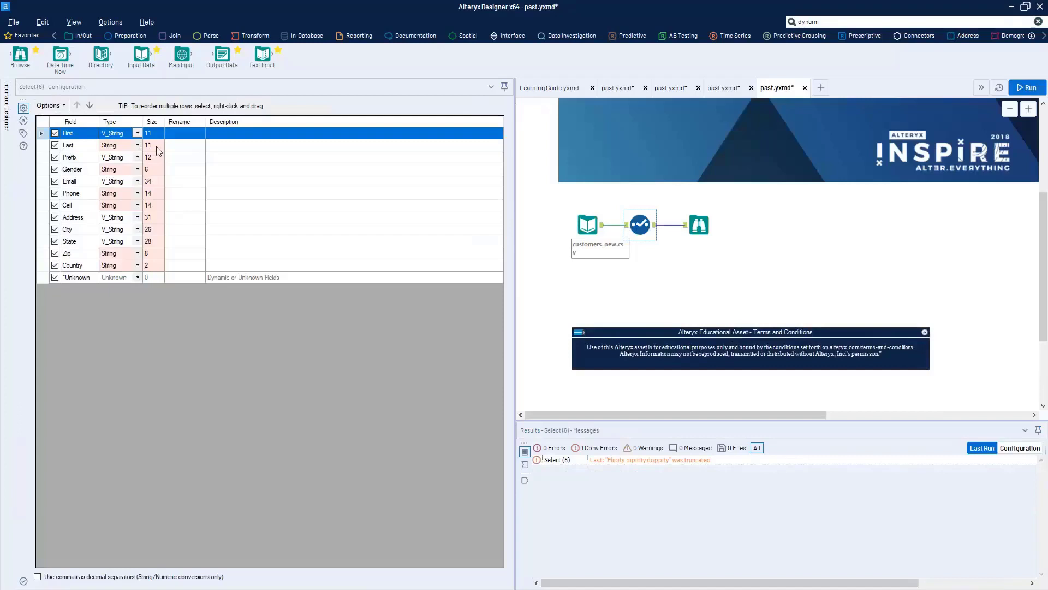
{"action": "left_click", "coordinate": [818, 20]}
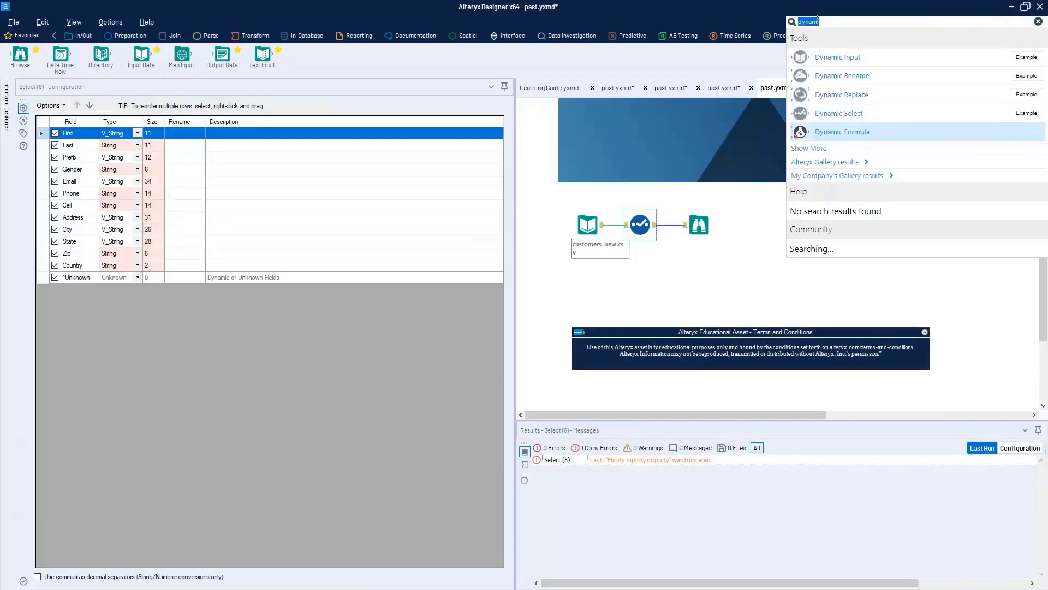
{"action": "type", "text": "auto"}
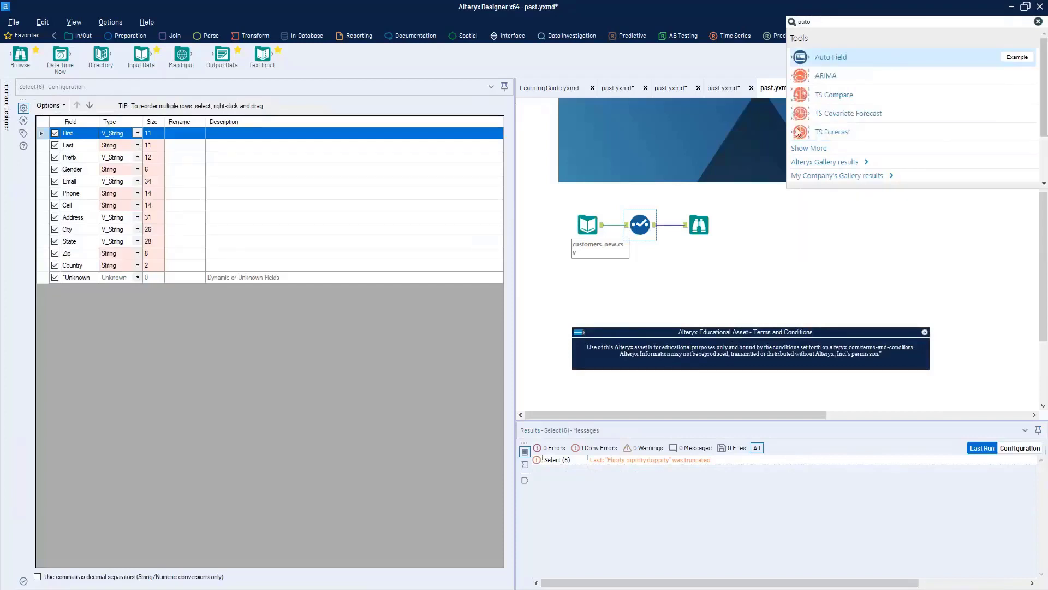
{"action": "key", "text": "Return"}
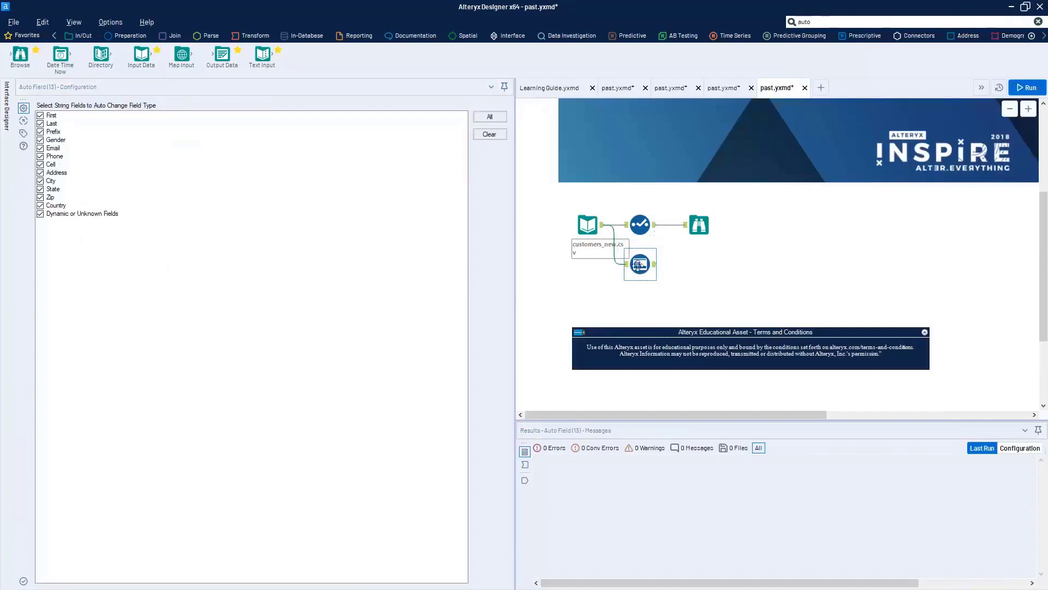
Step: Exclude the First field from the Auto Field tool, run the workflow, and show the tool's output
{"action": "left_click", "coordinate": [53, 116]}
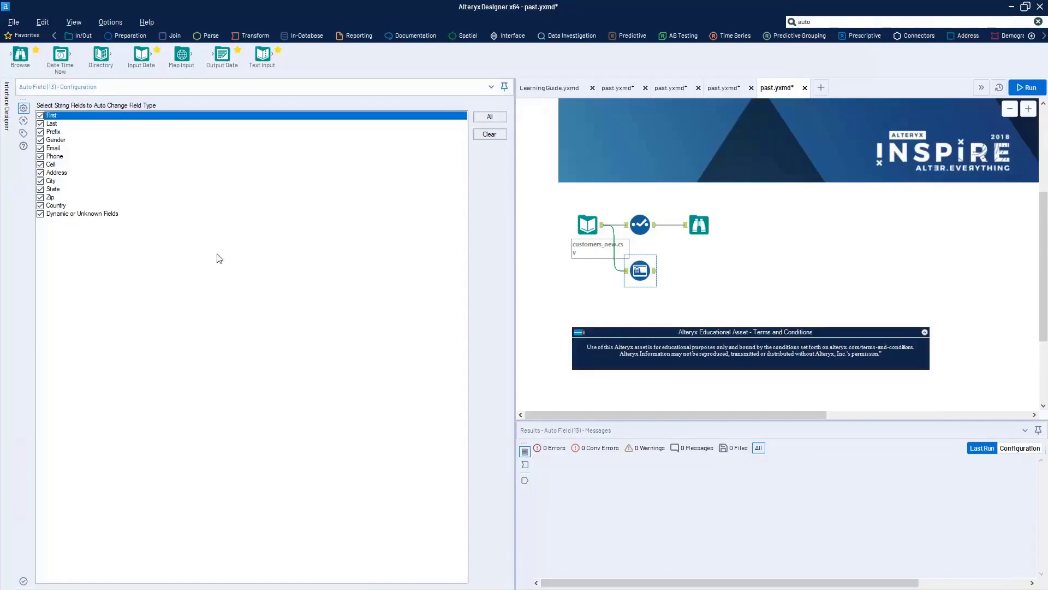
{"action": "key", "text": "ctrl+r"}
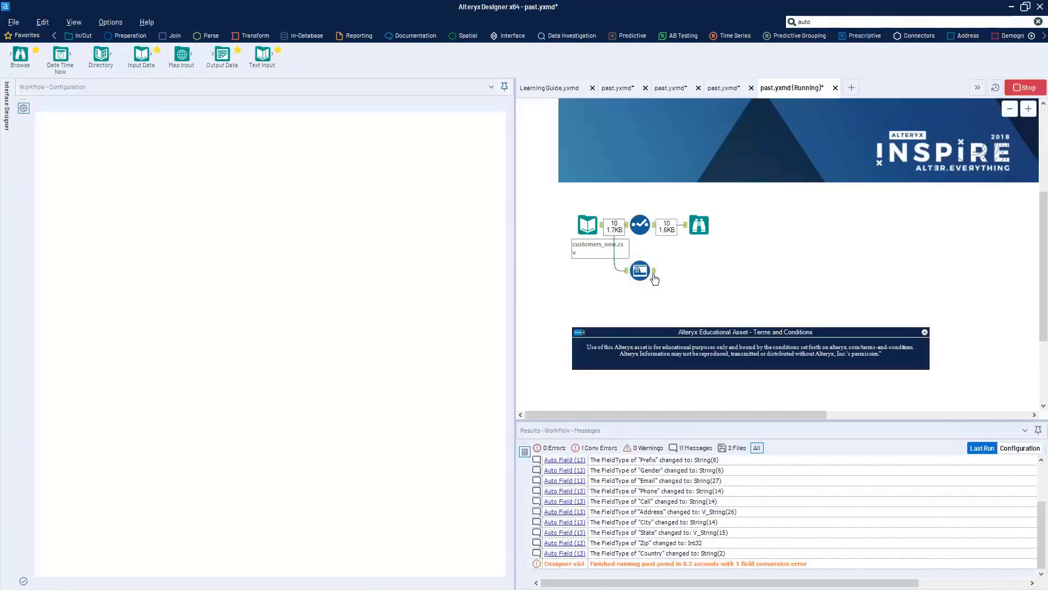
{"action": "left_click", "coordinate": [649, 277]}
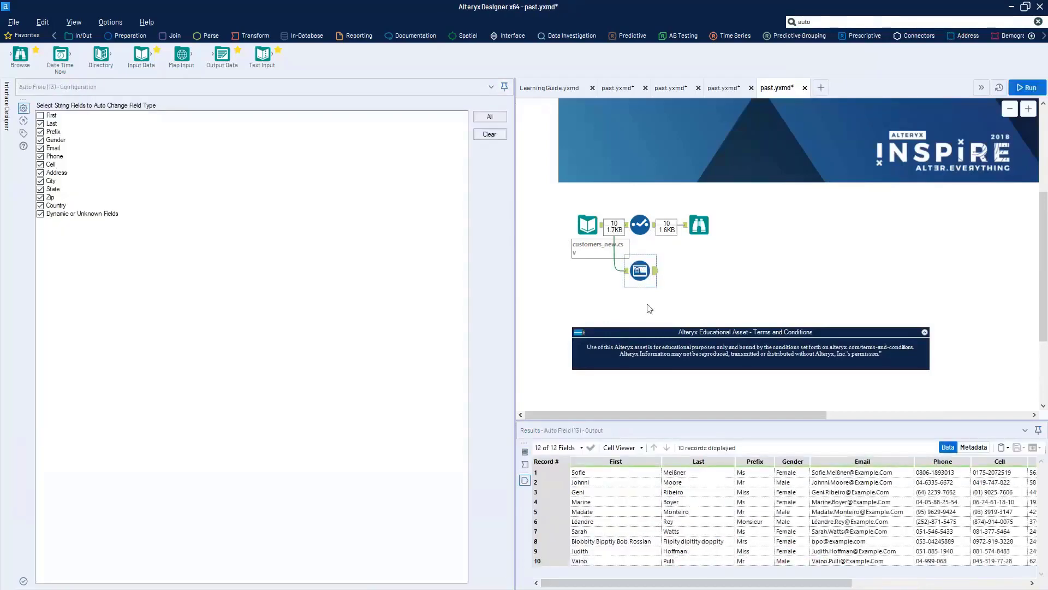
Step: Examine the field types and sizes in the Auto Field output's metadata, including First, Last and Zip
{"action": "left_click", "coordinate": [974, 447]}
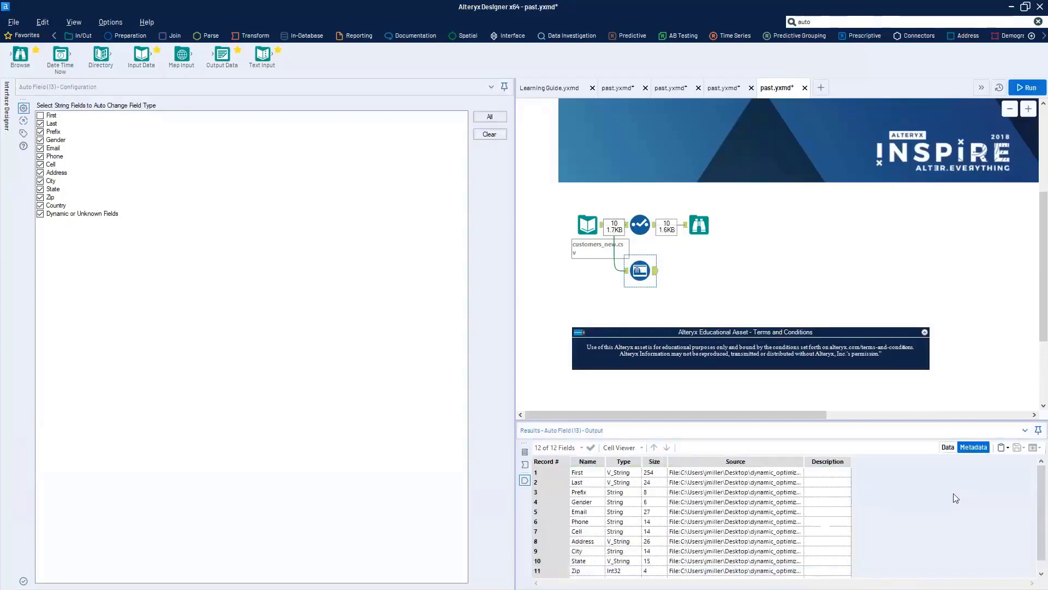
{"action": "left_click", "coordinate": [620, 474]}
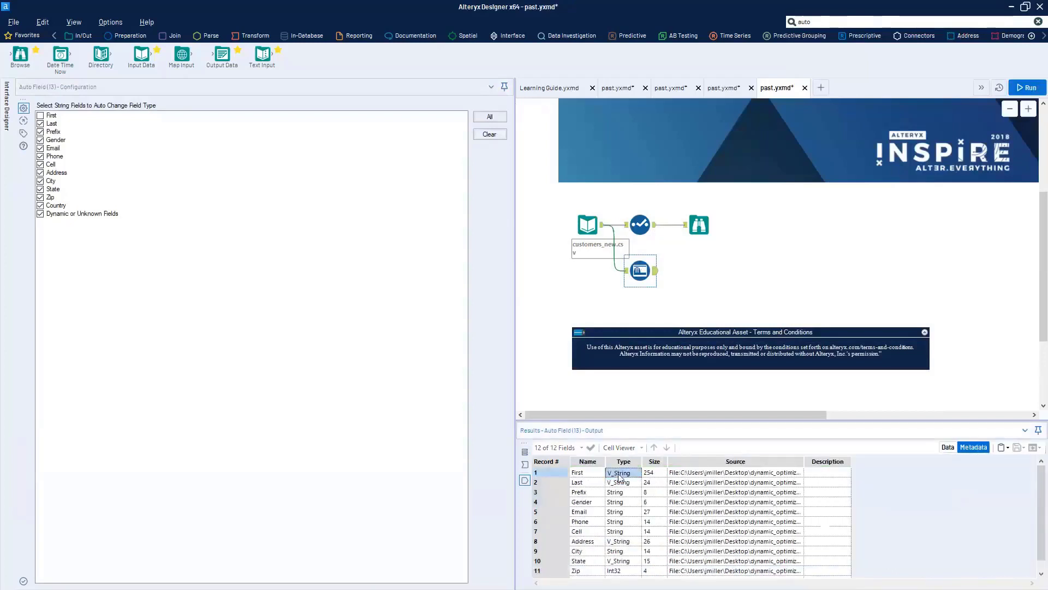
{"action": "key", "text": "Down"}
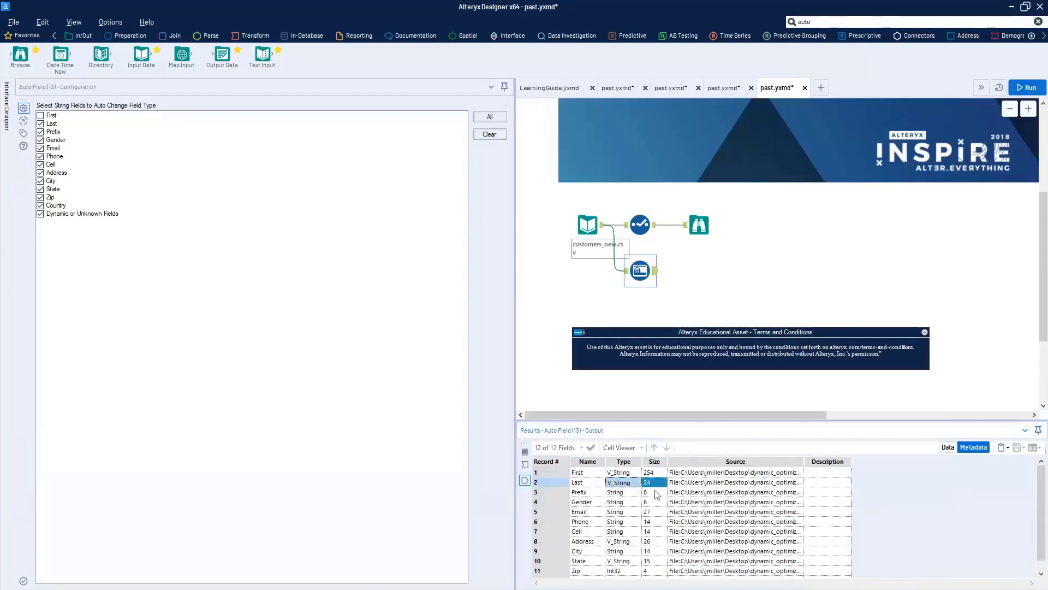
{"action": "left_click_drag", "start_coordinate": [628, 492], "coordinate": [649, 516]}
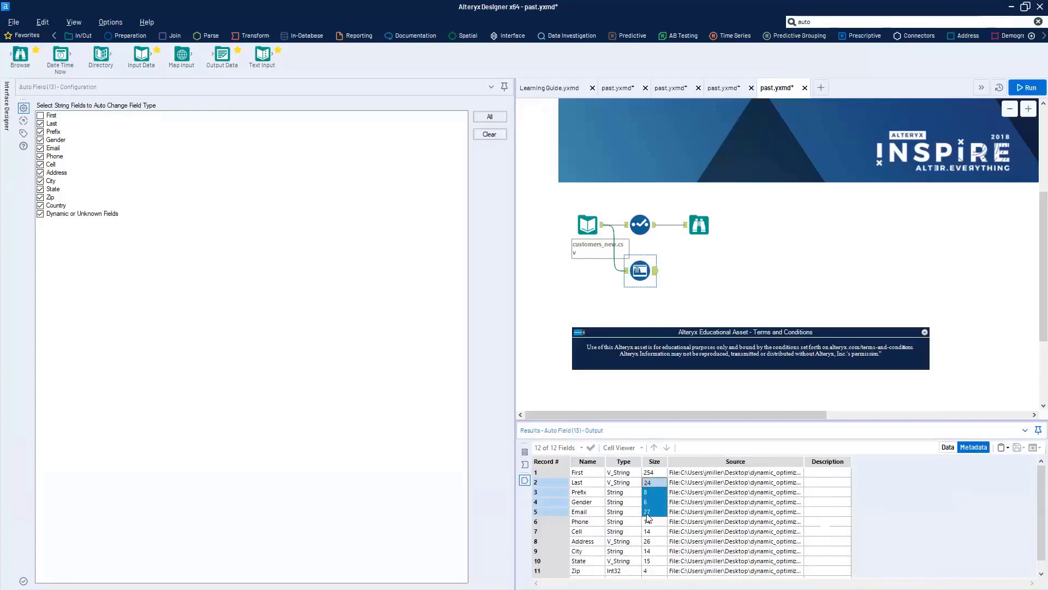
{"action": "left_click", "coordinate": [620, 570]}
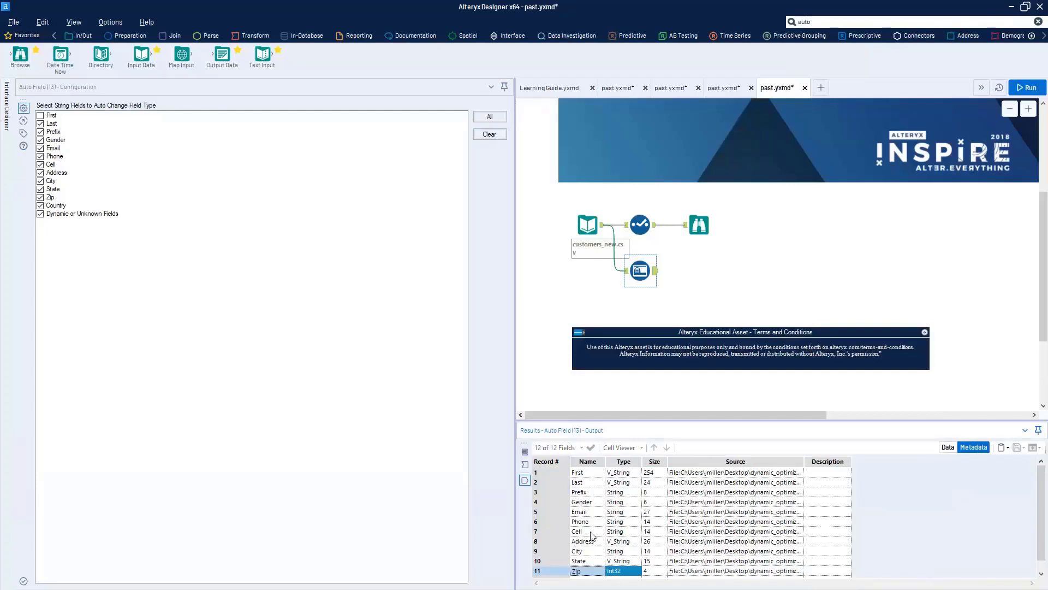
Step: Exclude the Zip field from the Auto Field tool, keep dynamic or unknown fields included, rerun the workflow, and show the output metadata
{"action": "left_click", "coordinate": [40, 197]}
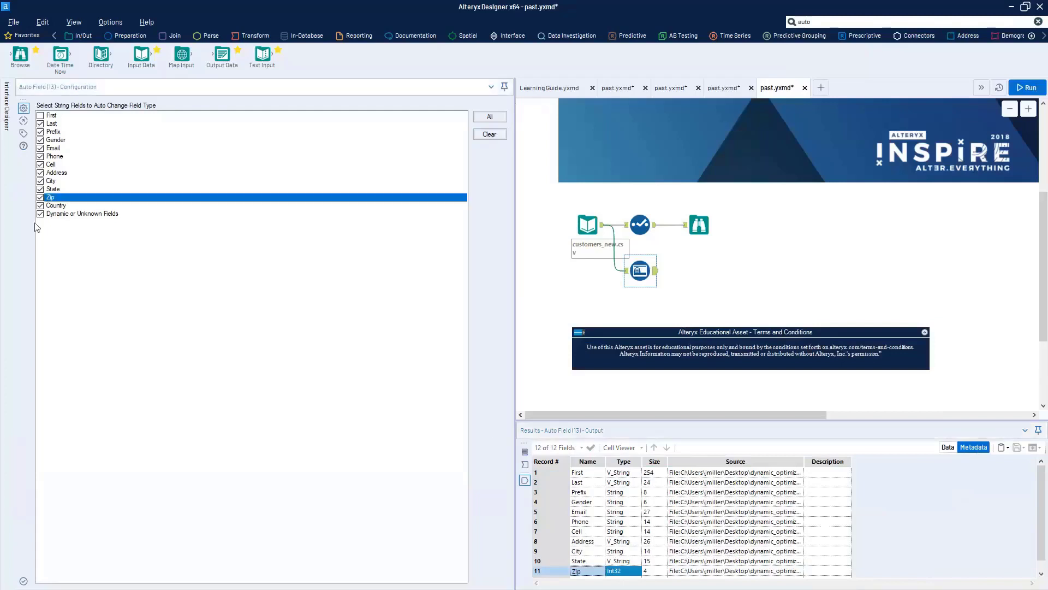
{"action": "left_click", "coordinate": [40, 213]}
{"action": "left_click", "coordinate": [670, 295]}
{"action": "key", "text": "ctrl+r"}
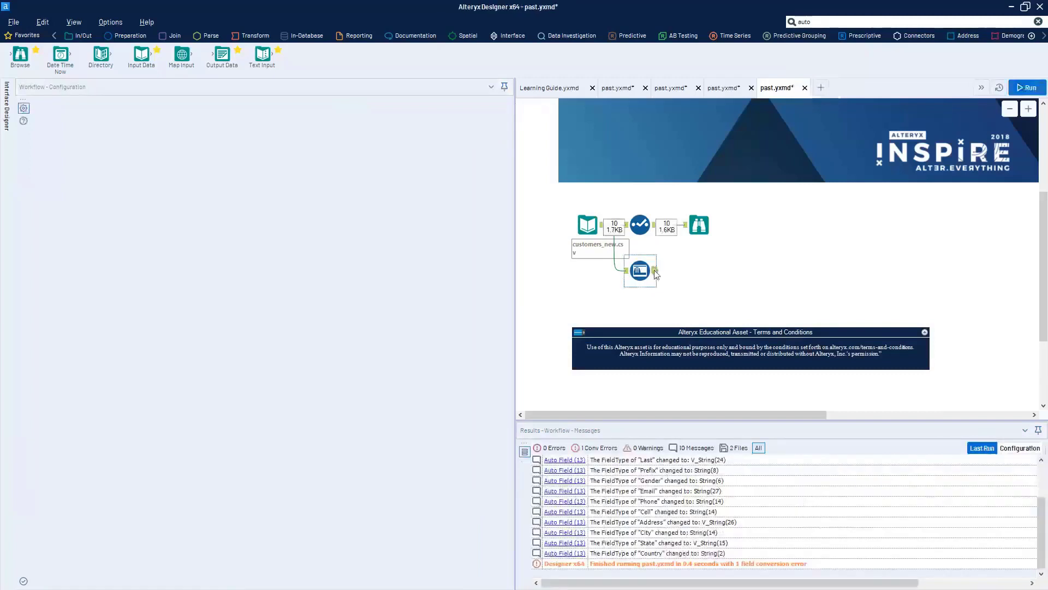
{"action": "left_click", "coordinate": [655, 272]}
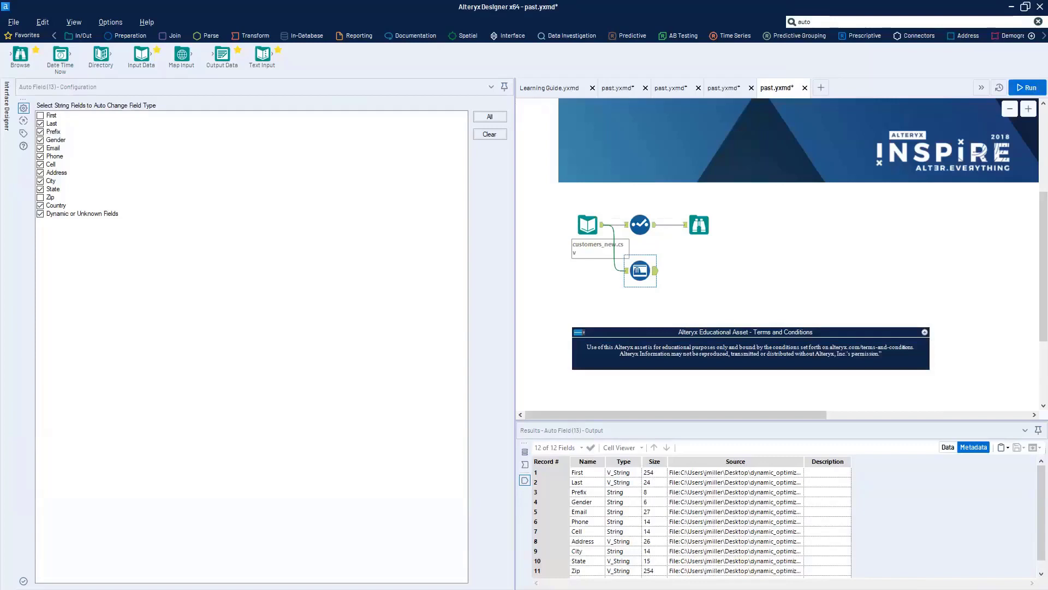
Step: Open the Schema Change 1 - Past workflow and run it with its salesbymonth.yxdb input
{"action": "left_click_drag", "start_coordinate": [20, 55], "coordinate": [668, 326]}
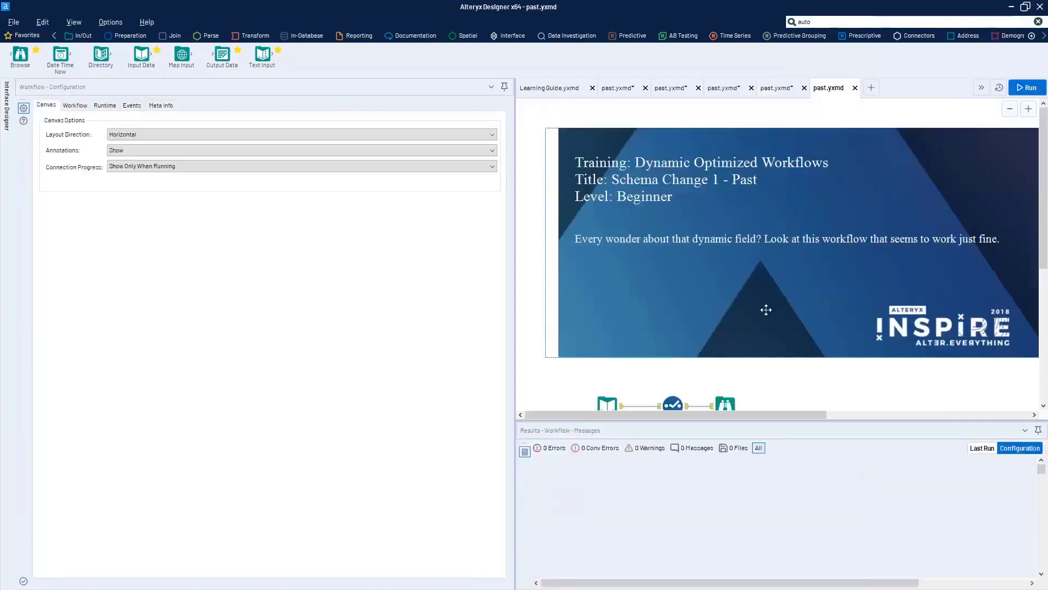
{"action": "scroll", "coordinate": [764, 309], "scroll_direction": "down", "scroll_amount": 4}
{"action": "scroll", "coordinate": [648, 297], "scroll_direction": "up", "scroll_amount": 5}
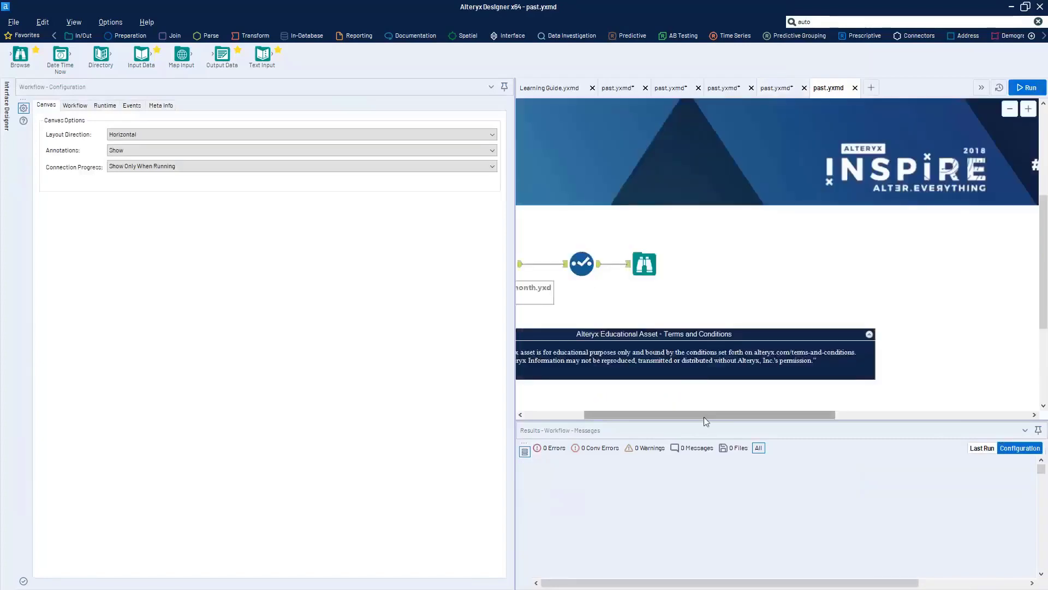
{"action": "left_click_drag", "start_coordinate": [703, 417], "coordinate": [644, 417]}
{"action": "left_click", "coordinate": [617, 264]}
{"action": "key", "text": "ctrl+r"}
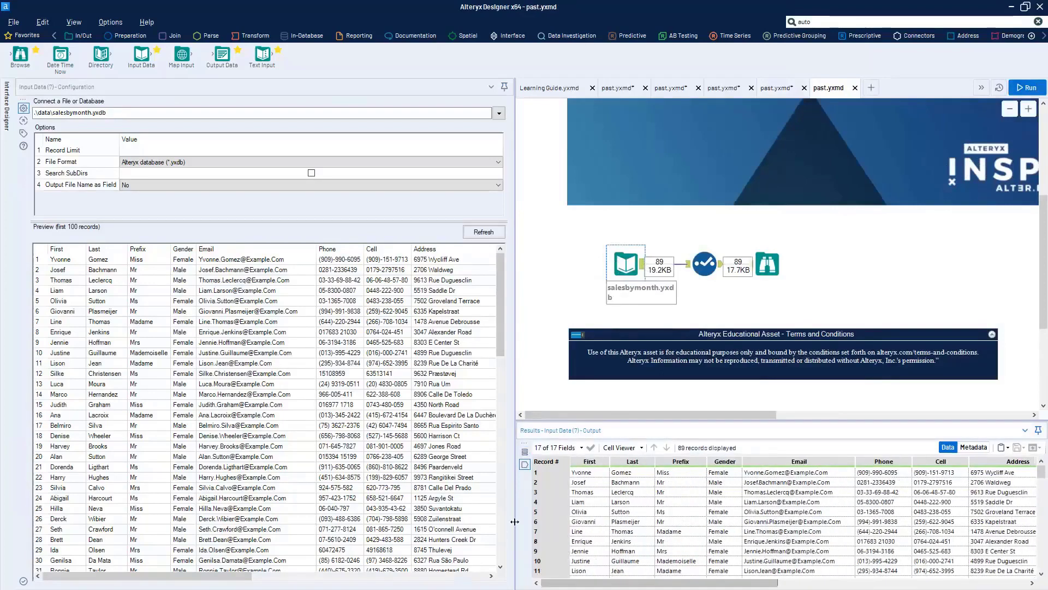
Step: Widen the results area, review the monthly spend fields in the input data, and check which fields the Select tool keeps
{"action": "left_click_drag", "start_coordinate": [514, 521], "coordinate": [267, 521]}
{"action": "left_click_drag", "start_coordinate": [374, 492], "coordinate": [692, 512]}
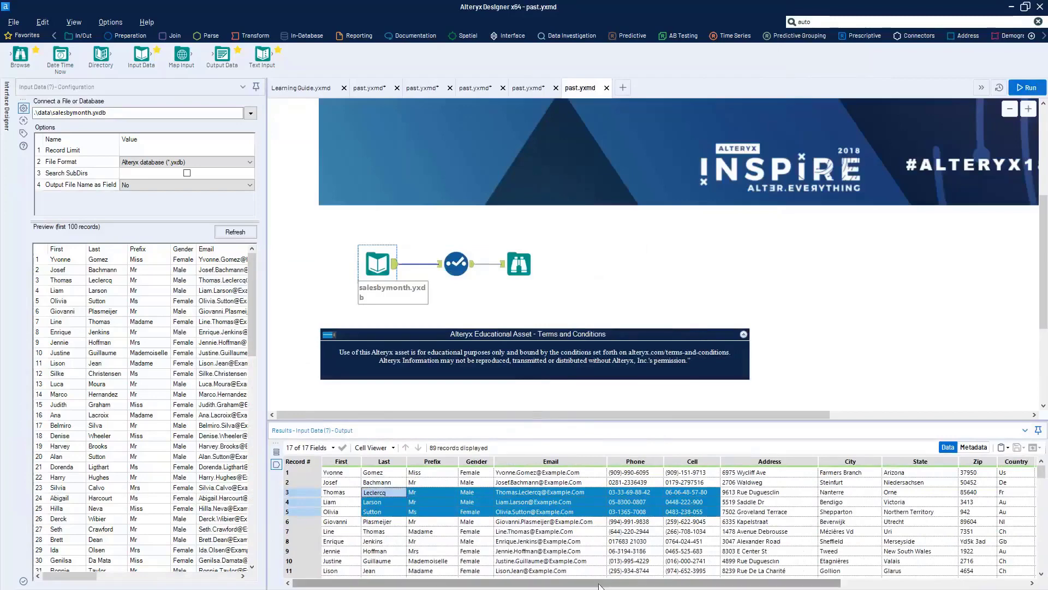
{"action": "left_click_drag", "start_coordinate": [598, 586], "coordinate": [786, 585]}
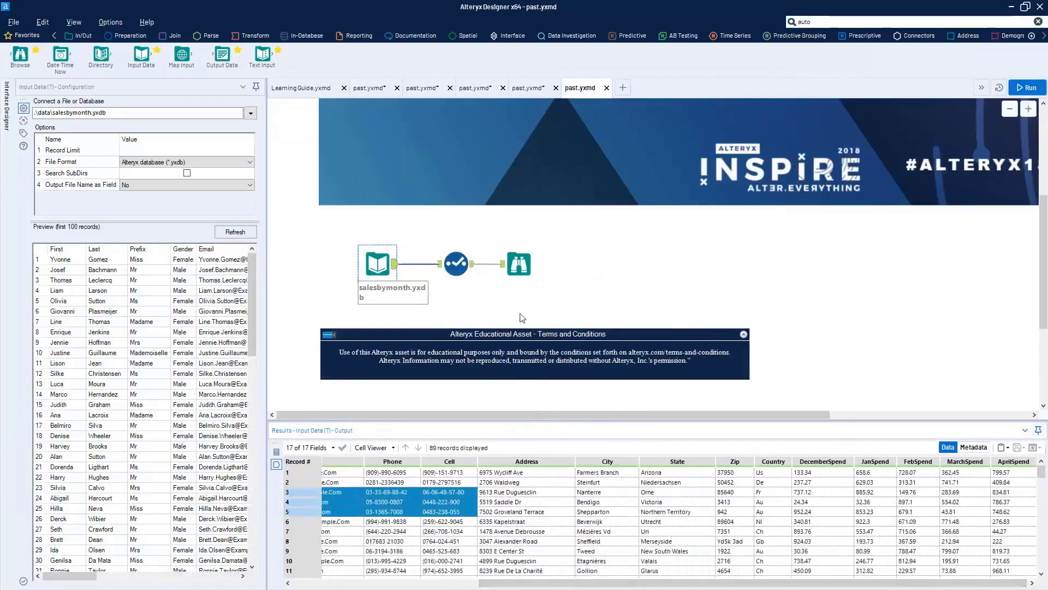
{"action": "left_click", "coordinate": [456, 265]}
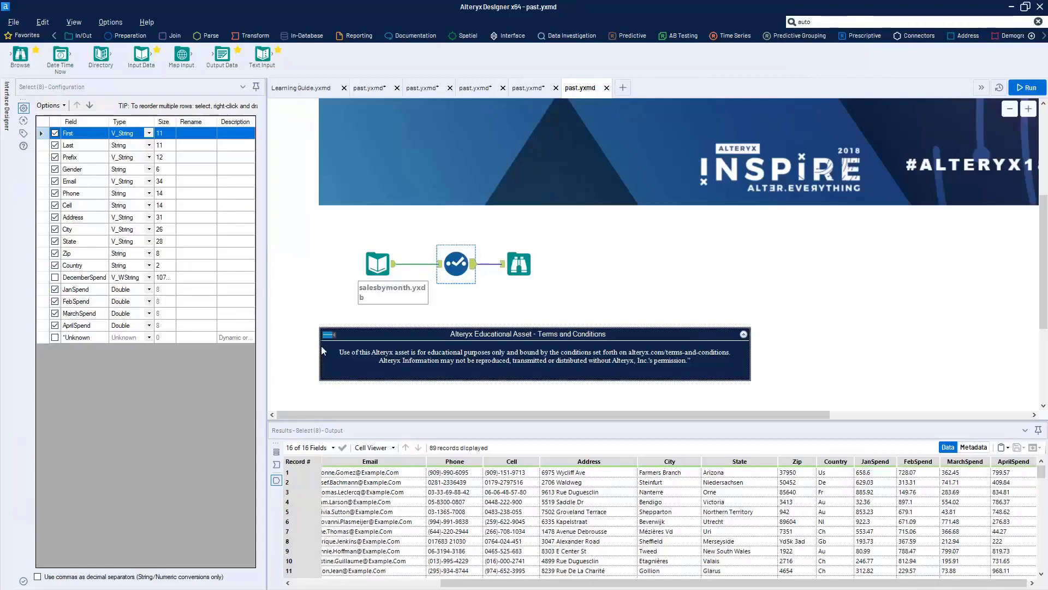
Step: Start choosing a replacement file for the salesbymonth.yxdb input, browsing to the 06_schema_change_1 folder
{"action": "left_click", "coordinate": [378, 264]}
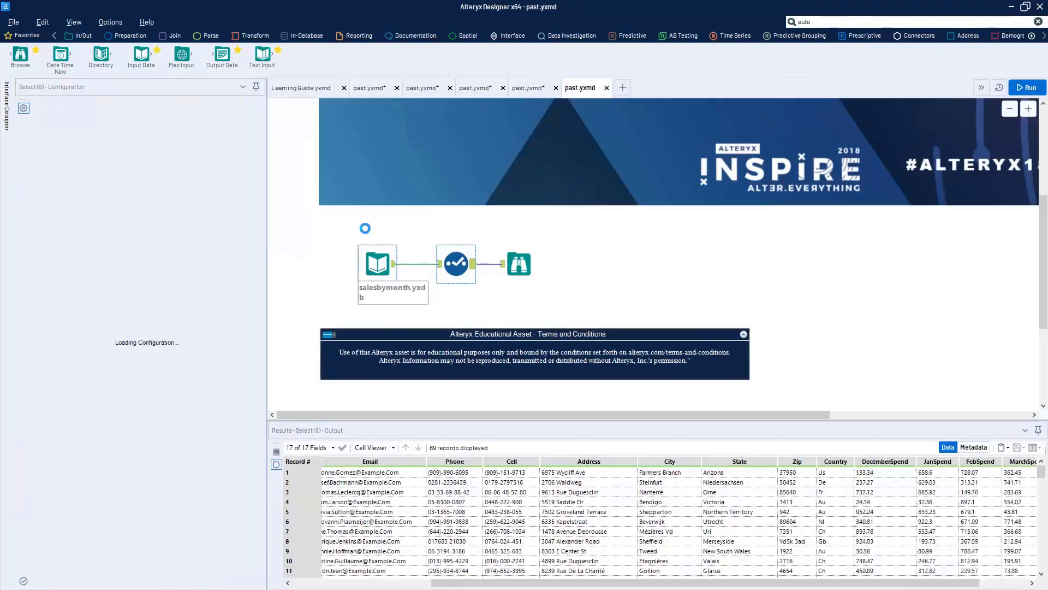
{"action": "left_click", "coordinate": [250, 113]}
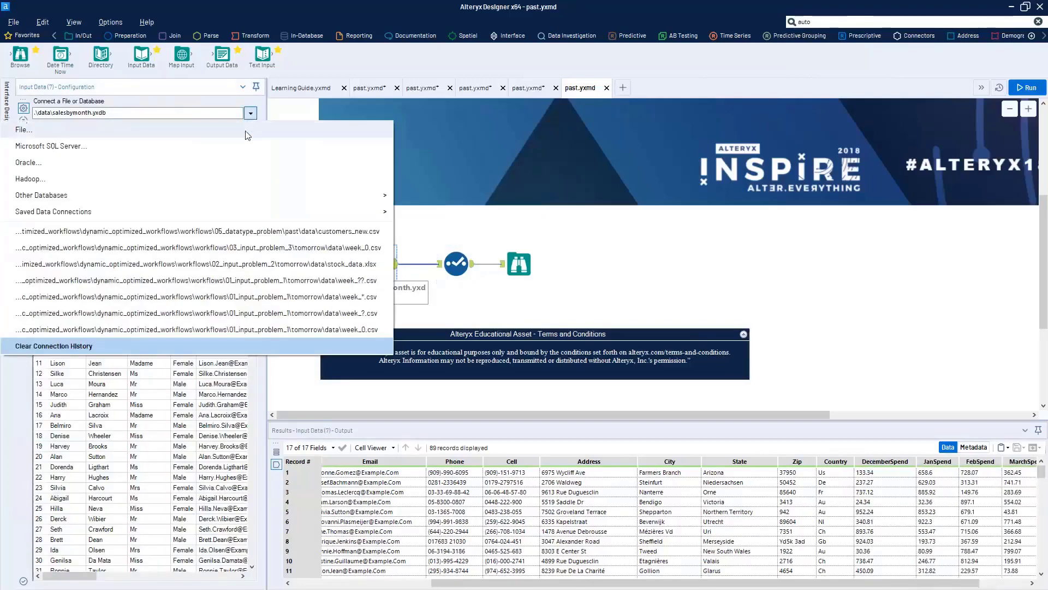
{"action": "left_click", "coordinate": [248, 135]}
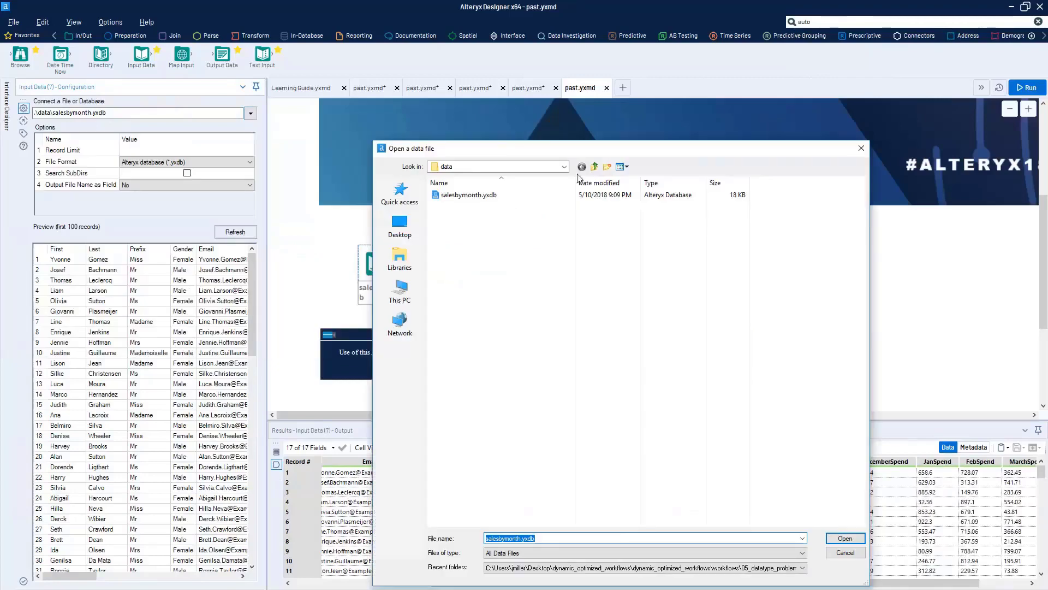
{"action": "left_click", "coordinate": [595, 166]}
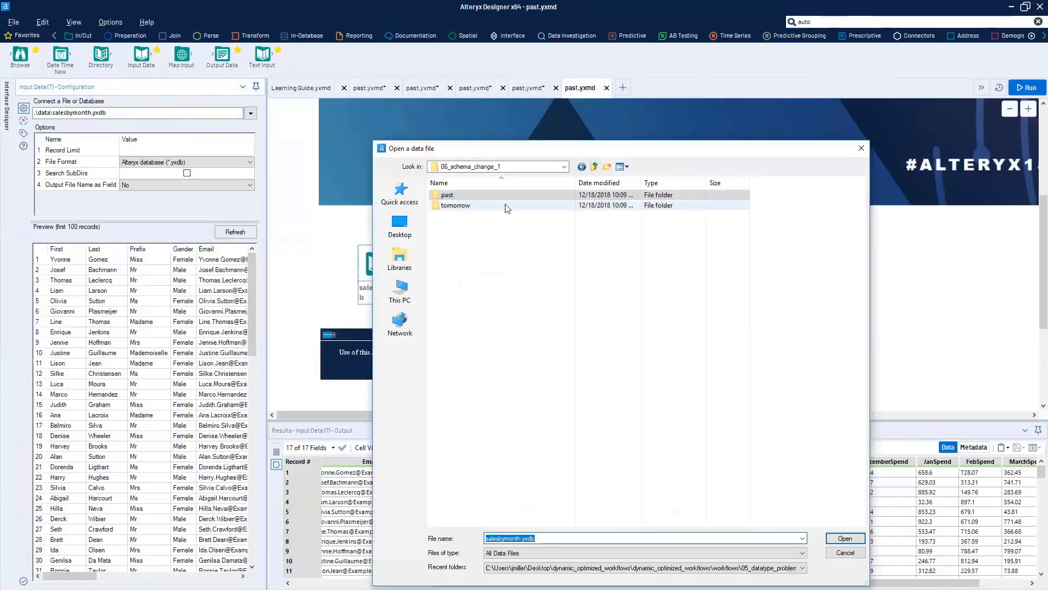
Step: Point the Input Data tool to salesbymonth.yxdb in the data folder of 06_schema_change_1's tomorrow folder
{"action": "double_click", "coordinate": [494, 205]}
{"action": "double_click", "coordinate": [493, 198]}
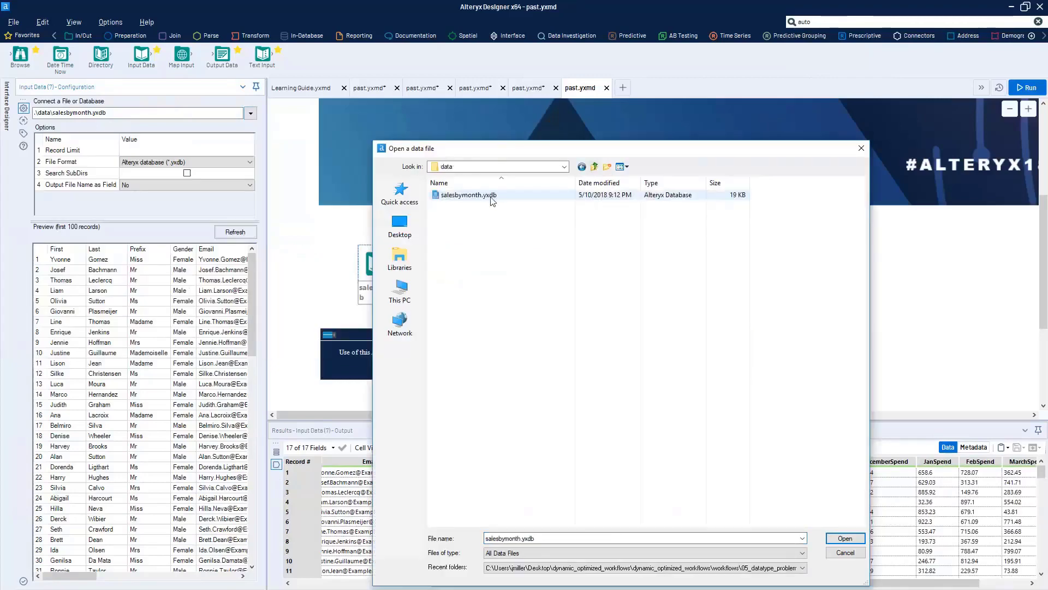
{"action": "double_click", "coordinate": [486, 196]}
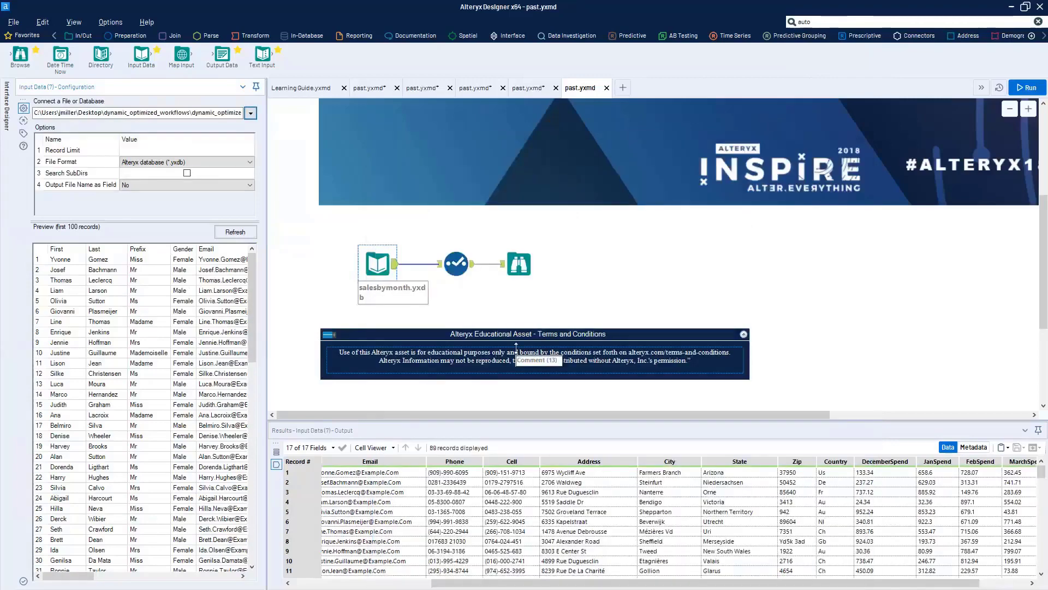
Step: Run the workflow and examine the monthly spend columns in the Browse tool's results
{"action": "key", "text": "ctrl+r"}
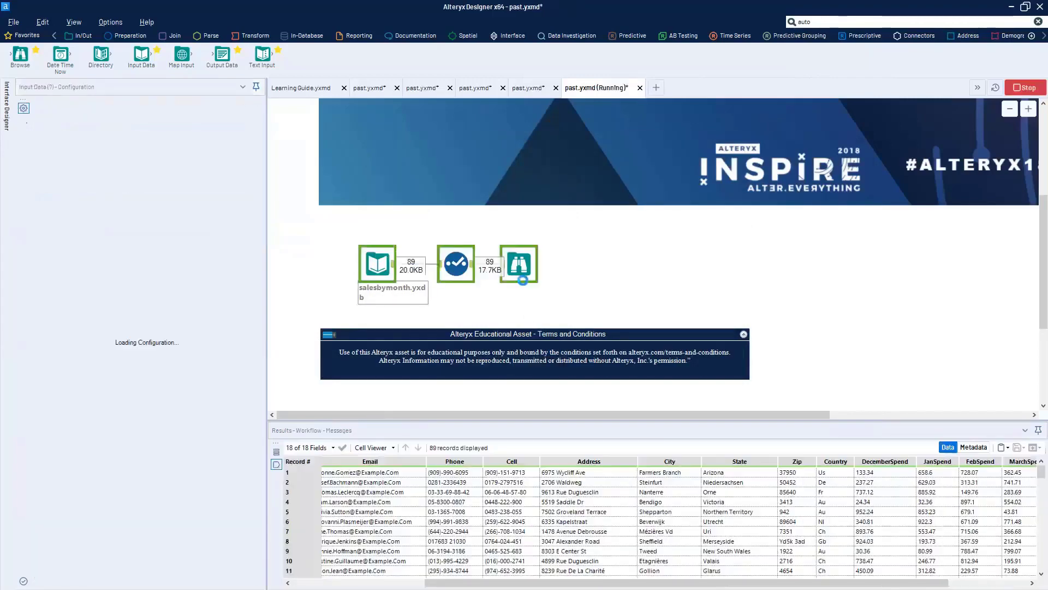
{"action": "left_click", "coordinate": [521, 275]}
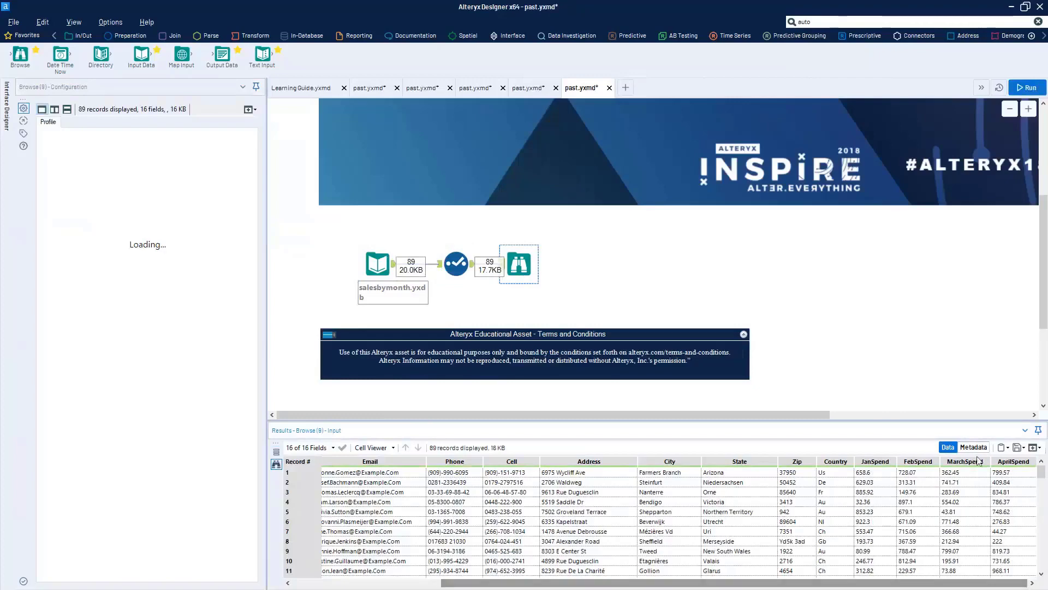
{"action": "left_click_drag", "start_coordinate": [1005, 473], "coordinate": [995, 540]}
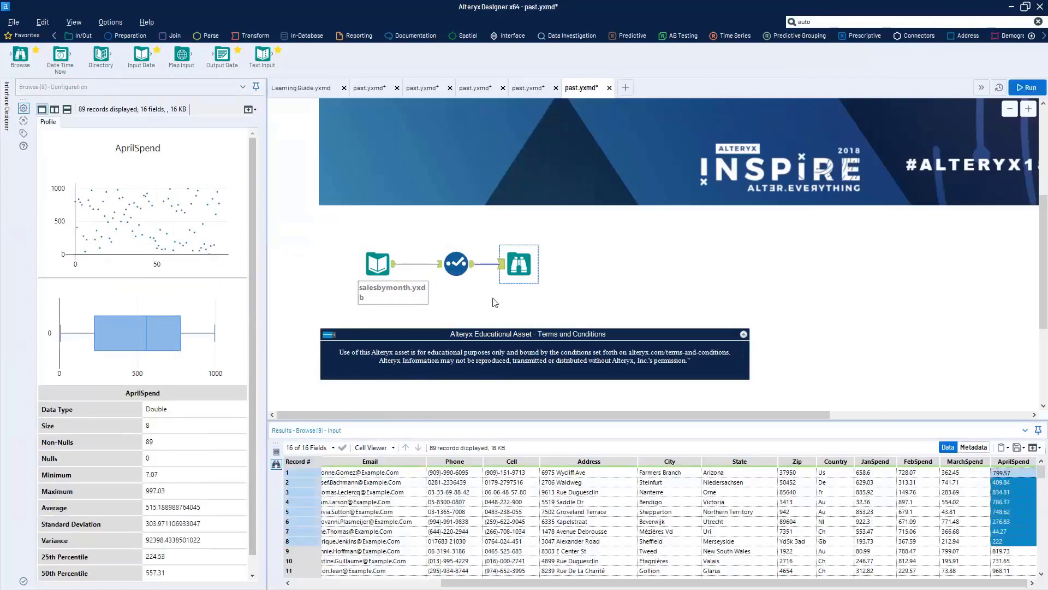
Step: Include the MaySpend field in the Select tool, rerun the workflow and check the spend columns in its output
{"action": "left_click", "coordinate": [456, 264]}
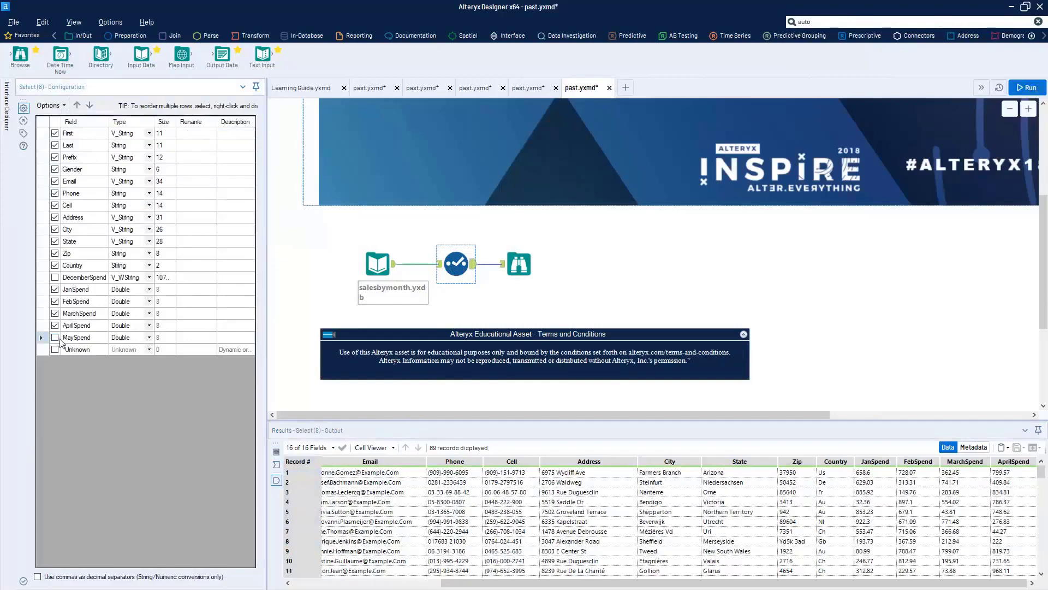
{"action": "left_click", "coordinate": [61, 339]}
{"action": "key", "text": "ctrl+r"}
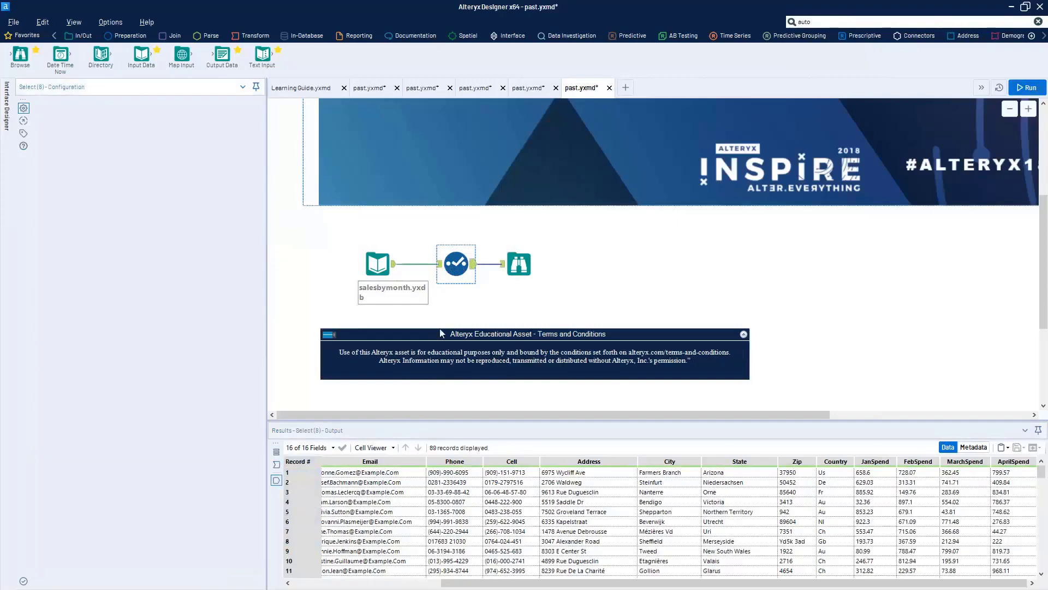
{"action": "left_click_drag", "start_coordinate": [930, 576], "coordinate": [1015, 582]}
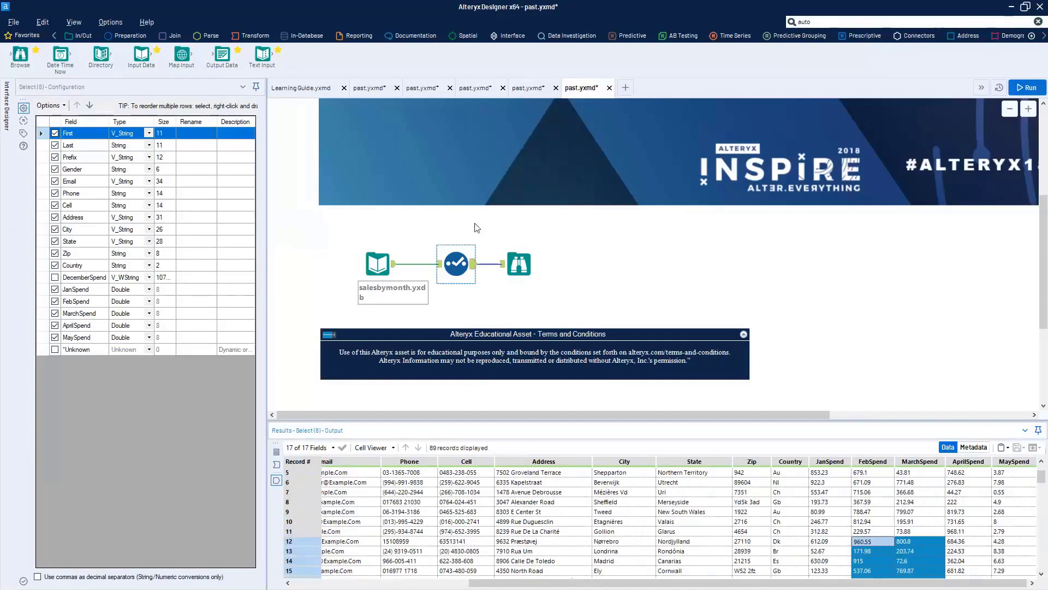
Step: Include the *Unknown field in the Select tool and close this workflow without saving it
{"action": "left_click", "coordinate": [55, 349]}
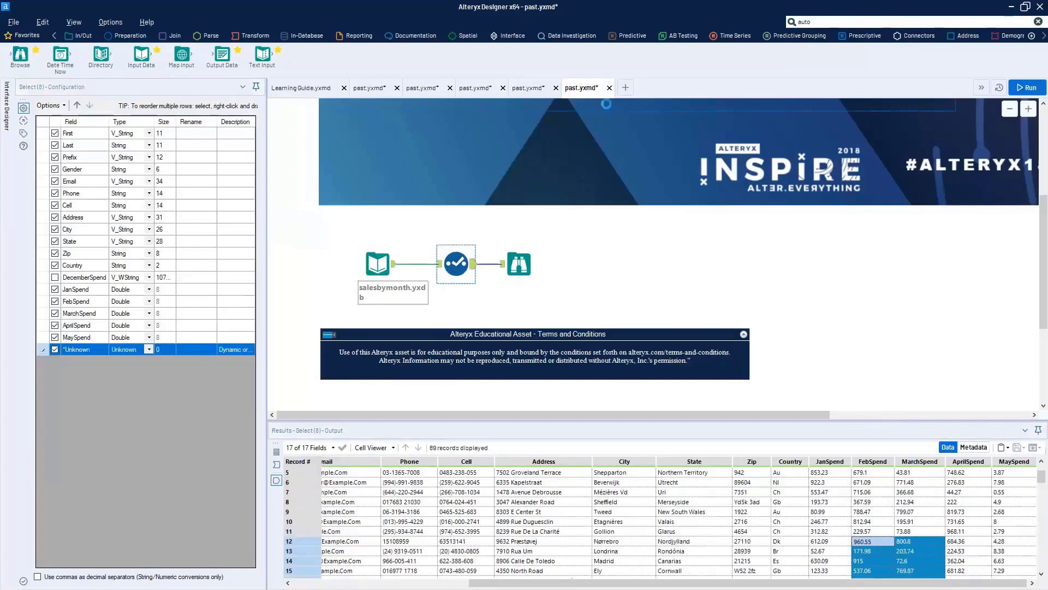
{"action": "left_click", "coordinate": [609, 88]}
{"action": "left_click", "coordinate": [528, 335]}
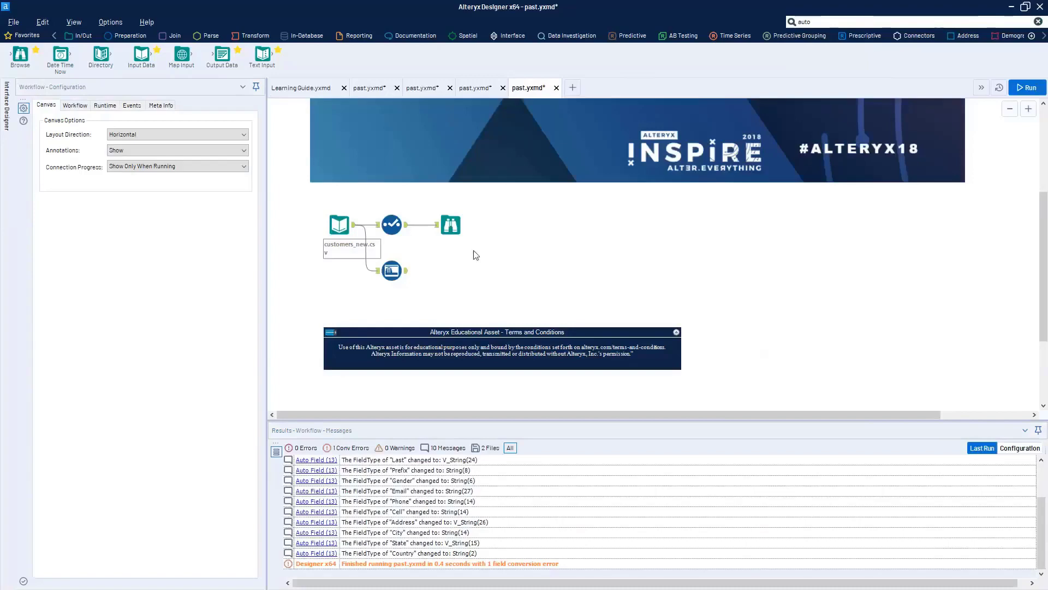
Step: Reopen the Schema Change 1 - Past workflow and include the *Unknown field in its Select tool
{"action": "left_click_drag", "start_coordinate": [421, 211], "coordinate": [691, 234]}
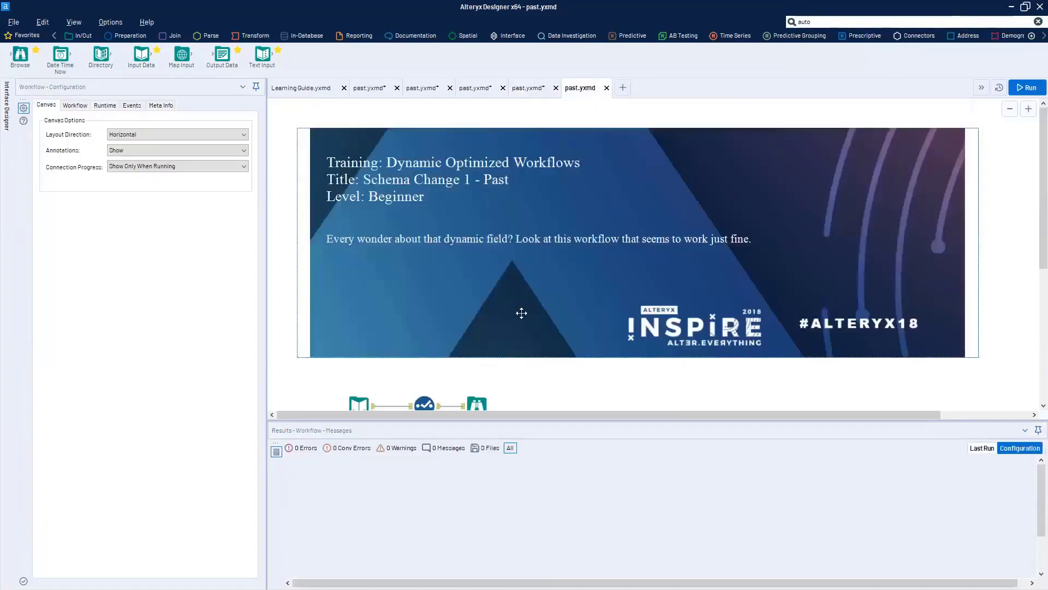
{"action": "scroll", "coordinate": [522, 313], "scroll_direction": "down", "scroll_amount": 2}
{"action": "left_click", "coordinate": [424, 289]}
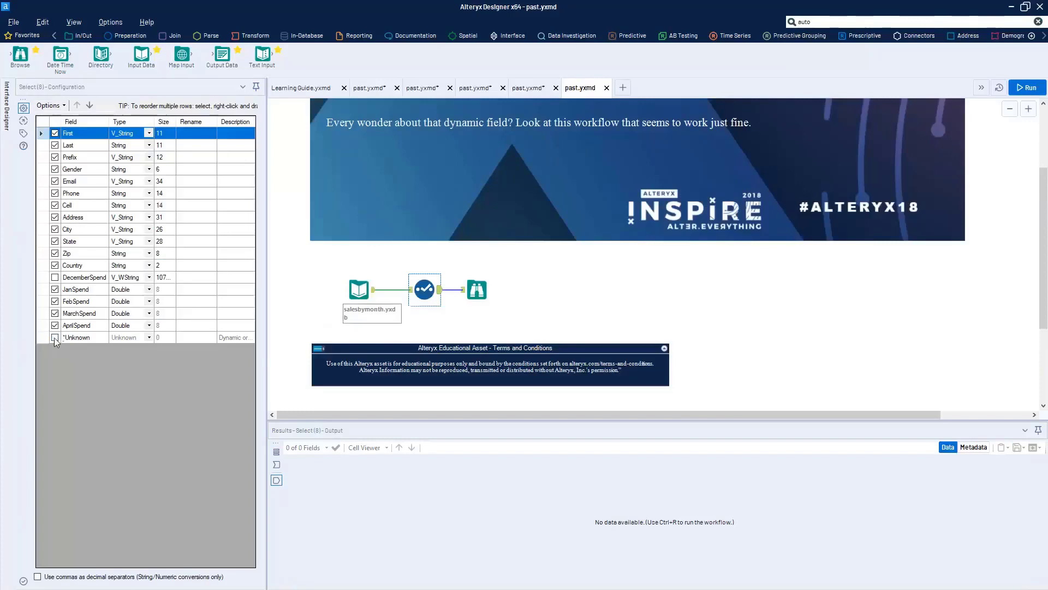
{"action": "left_click", "coordinate": [54, 337]}
Step: Connect the reopened workflow's Input Data tool to salesbymonth.yxdb in the tomorrow folder's data subfolder
{"action": "left_click", "coordinate": [359, 289]}
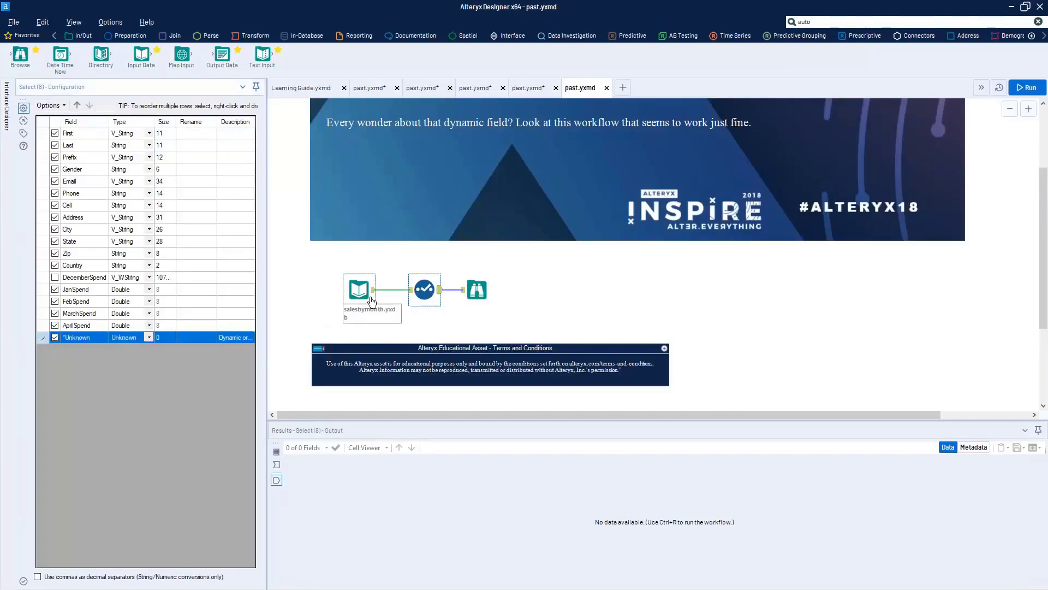
{"action": "left_click", "coordinate": [251, 113]}
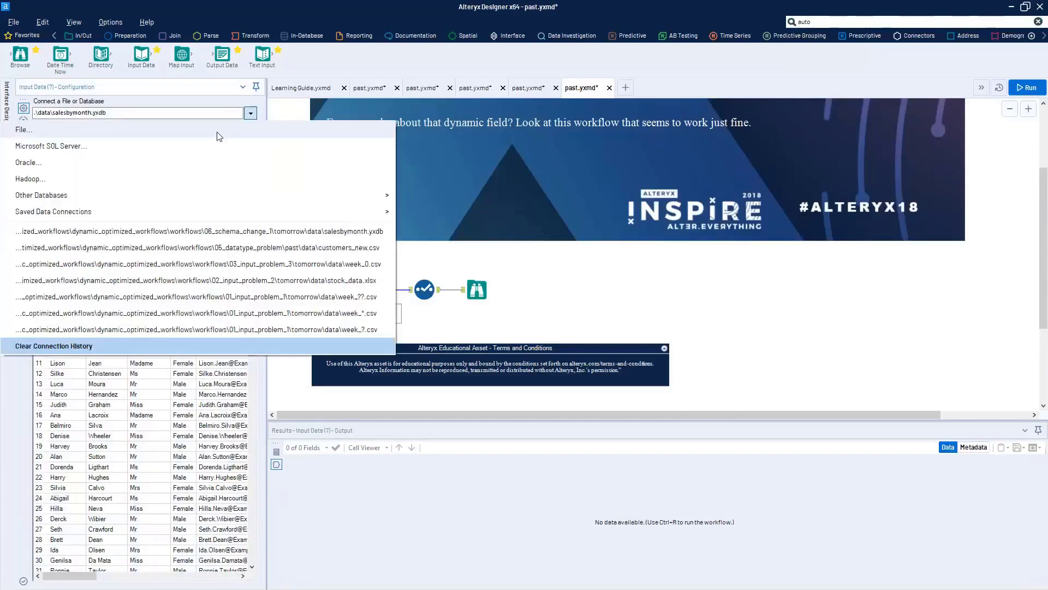
{"action": "left_click", "coordinate": [234, 149]}
{"action": "left_click", "coordinate": [594, 167]}
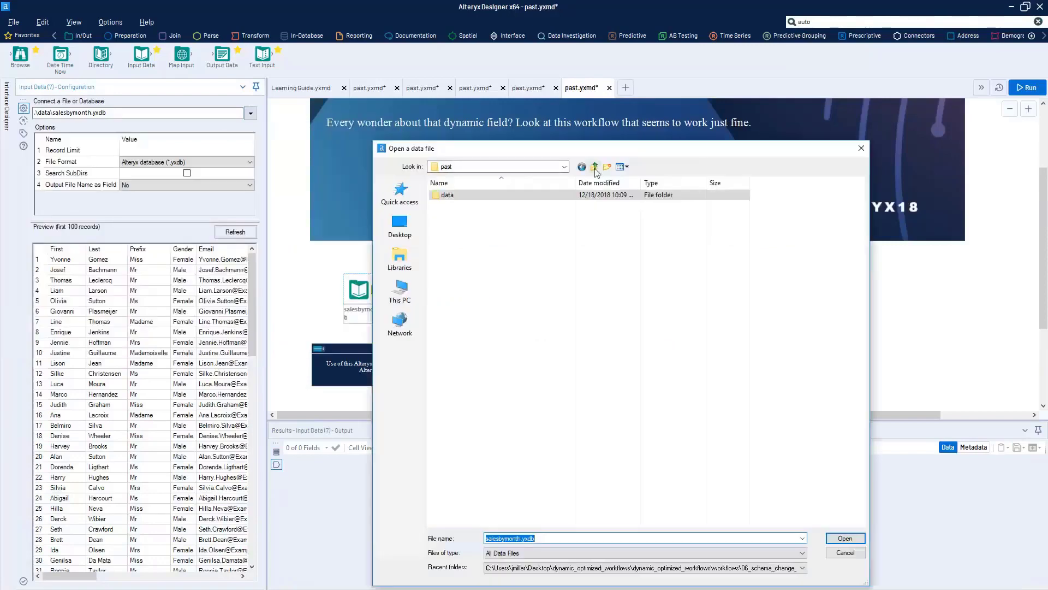
{"action": "left_click", "coordinate": [594, 167]}
{"action": "double_click", "coordinate": [514, 204]}
{"action": "double_click", "coordinate": [513, 195]}
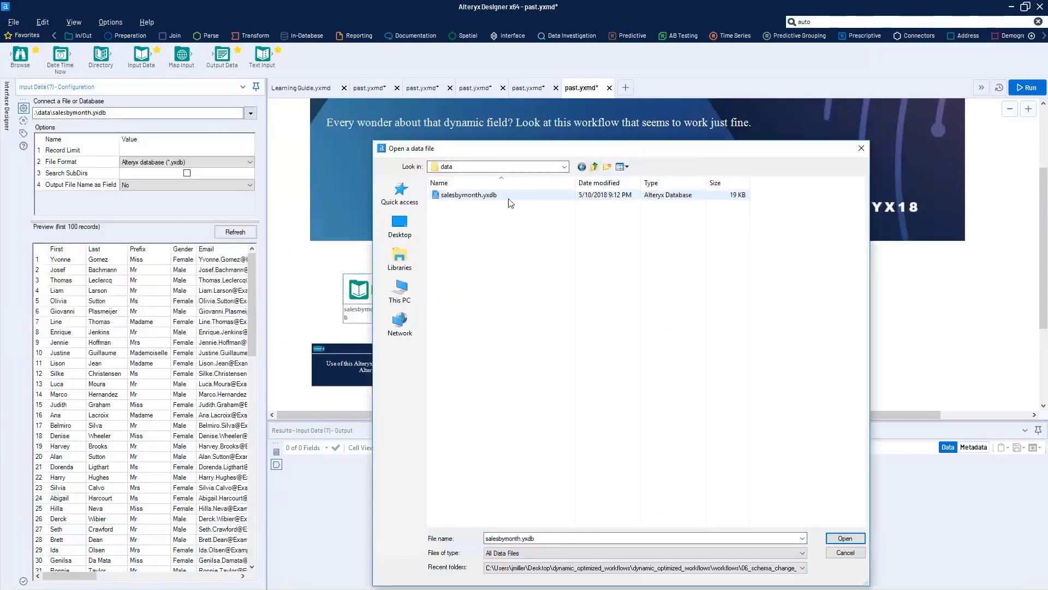
{"action": "double_click", "coordinate": [508, 195]}
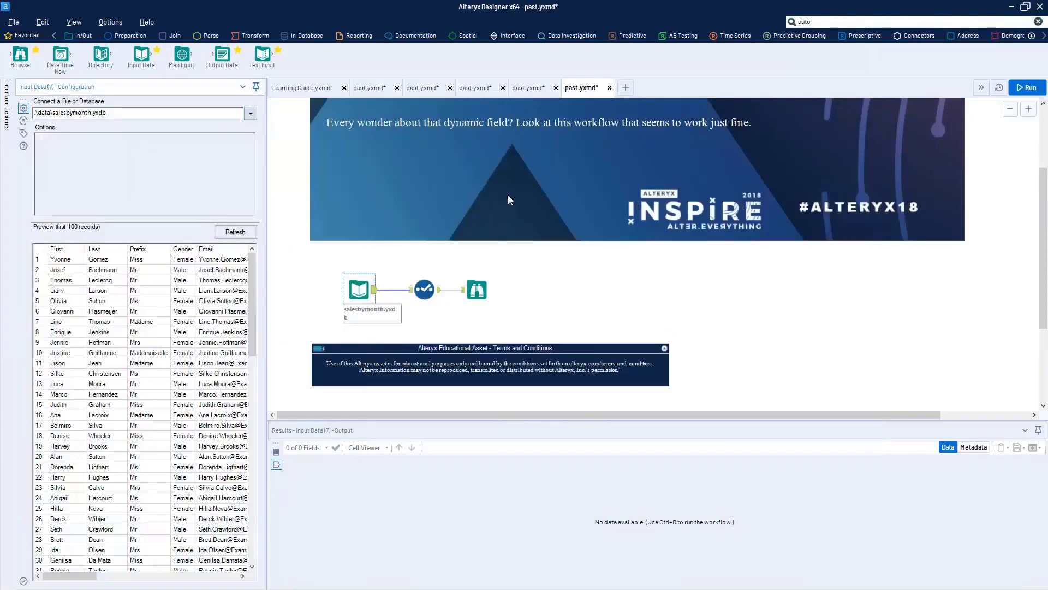
Step: Run the workflow, then examine the MaySpend column in the Browse results and the Select tool's field list
{"action": "left_click", "coordinate": [474, 285]}
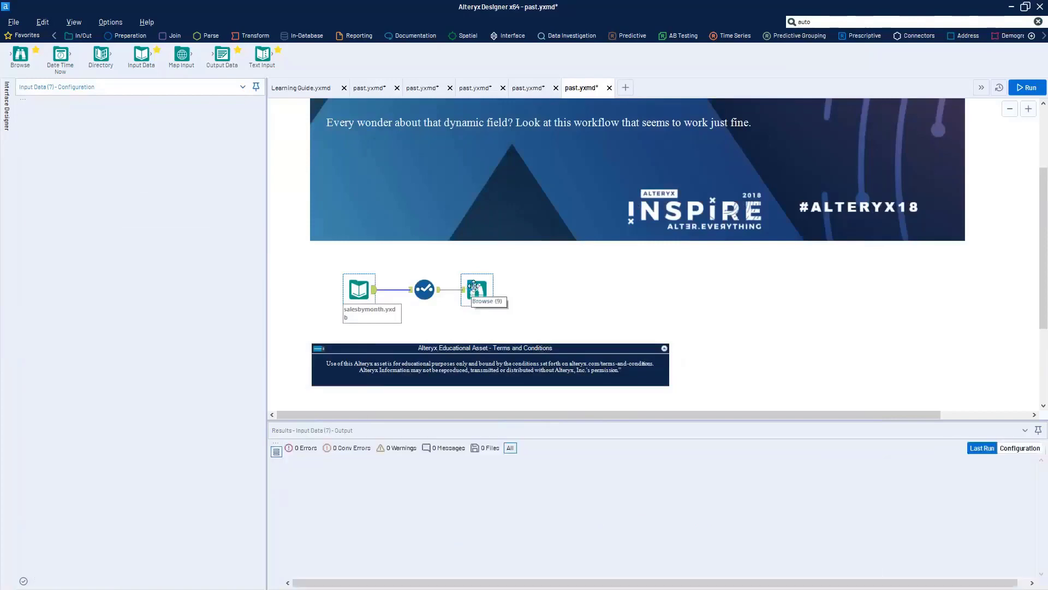
{"action": "key", "text": "ctrl+r"}
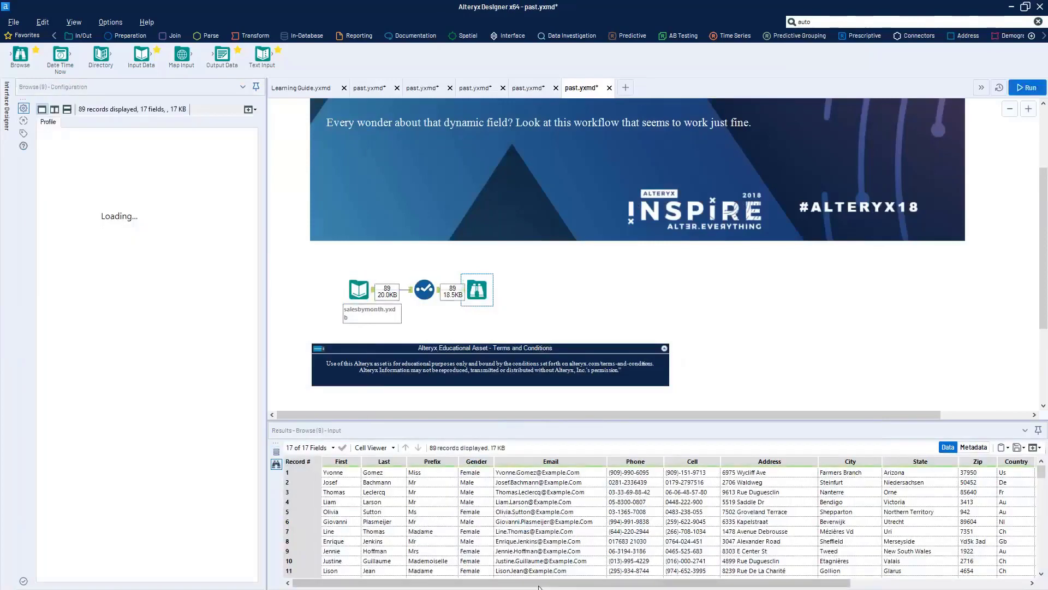
{"action": "left_click_drag", "start_coordinate": [539, 584], "coordinate": [1040, 587]}
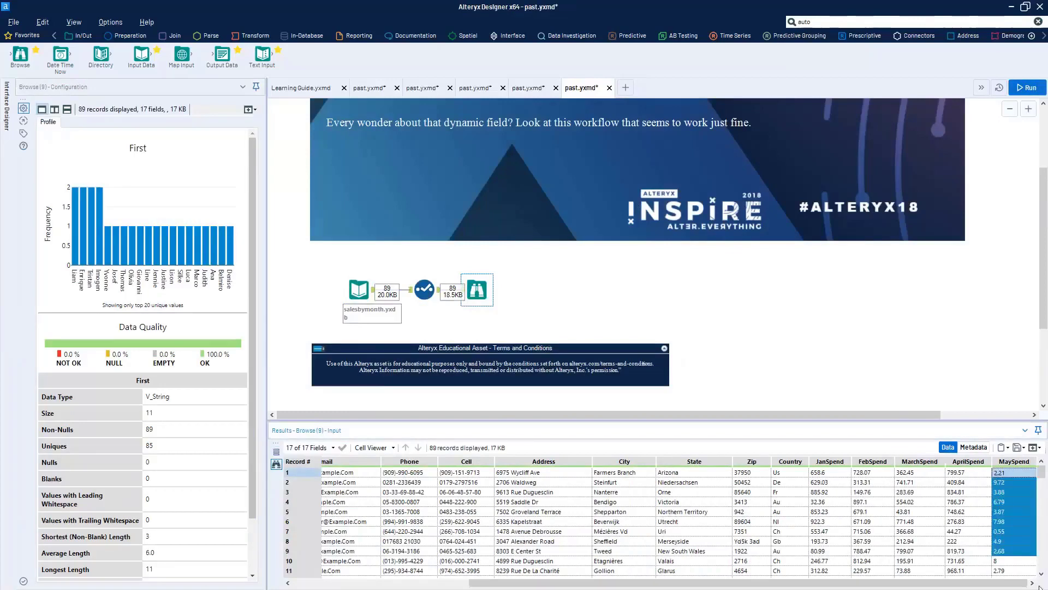
{"action": "left_click", "coordinate": [424, 289]}
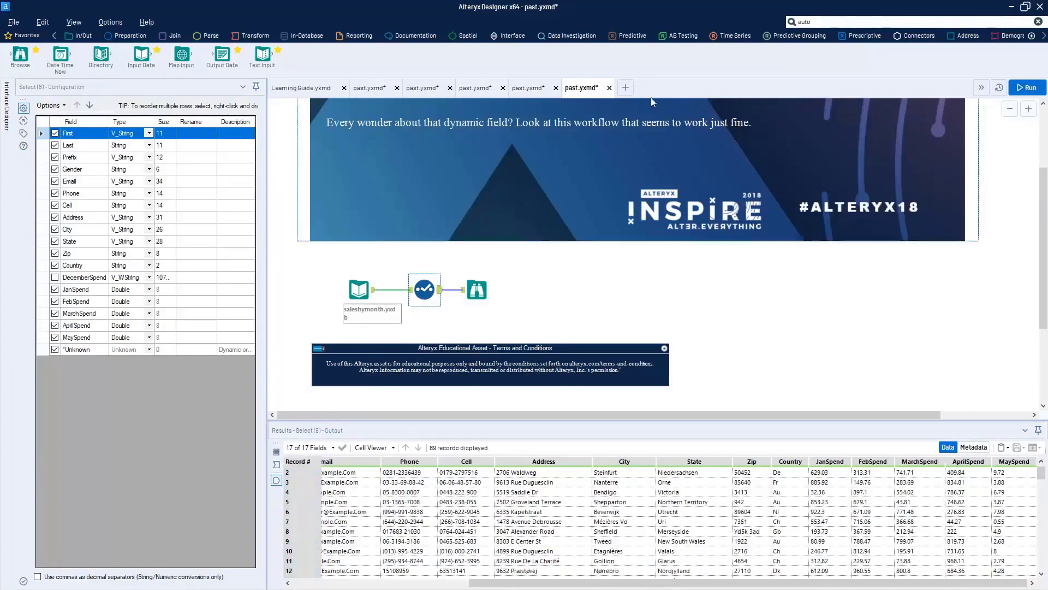
Step: Add an Auto Field tool below the Select tool, connected to the salesbymonth.yxdb input
{"action": "left_click", "coordinate": [836, 22]}
{"action": "left_click_drag", "start_coordinate": [839, 54], "coordinate": [423, 323]}
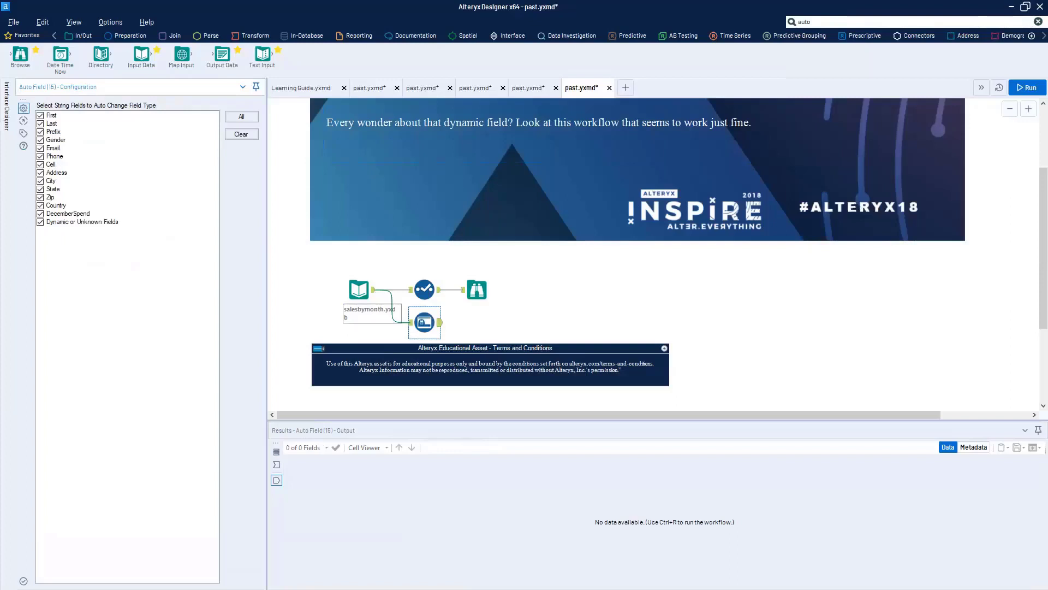
Step: Open the past.yxmd workflow from 07_schema_change_2 and run it
{"action": "left_click", "coordinate": [755, 183]}
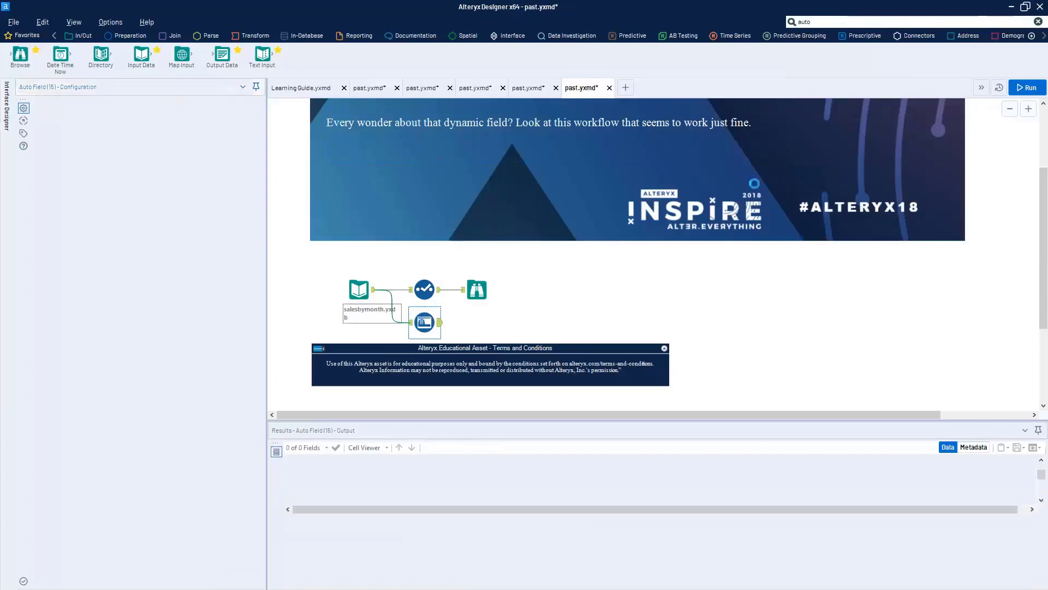
{"action": "scroll", "coordinate": [461, 342], "scroll_direction": "down", "scroll_amount": 3}
{"action": "key", "text": "ctrl+r"}
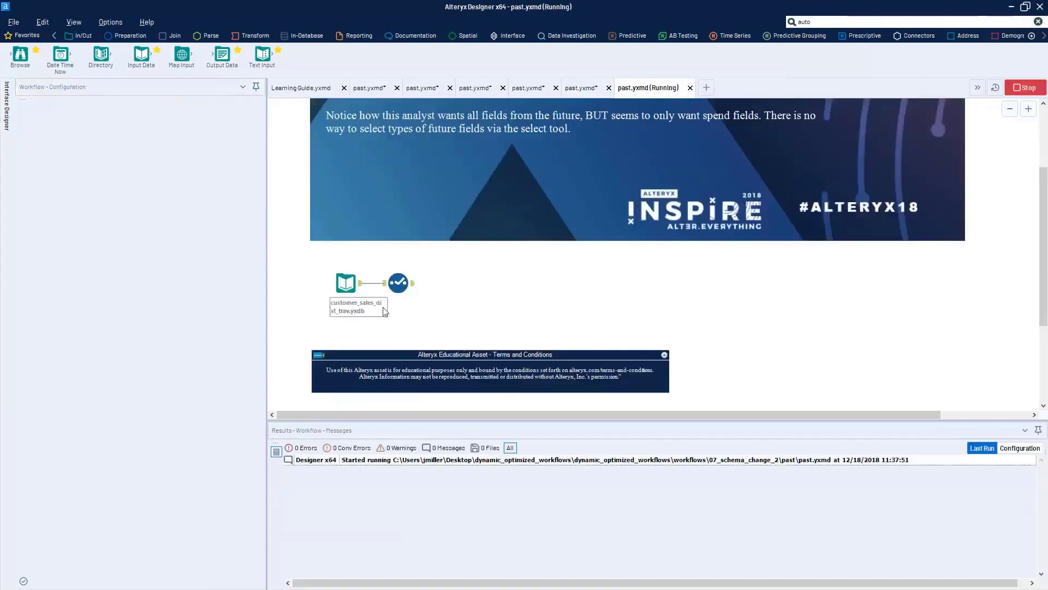
Step: Review the Select tool's field selection and move the tool slightly farther from the Input Data tool
{"action": "left_click", "coordinate": [399, 282]}
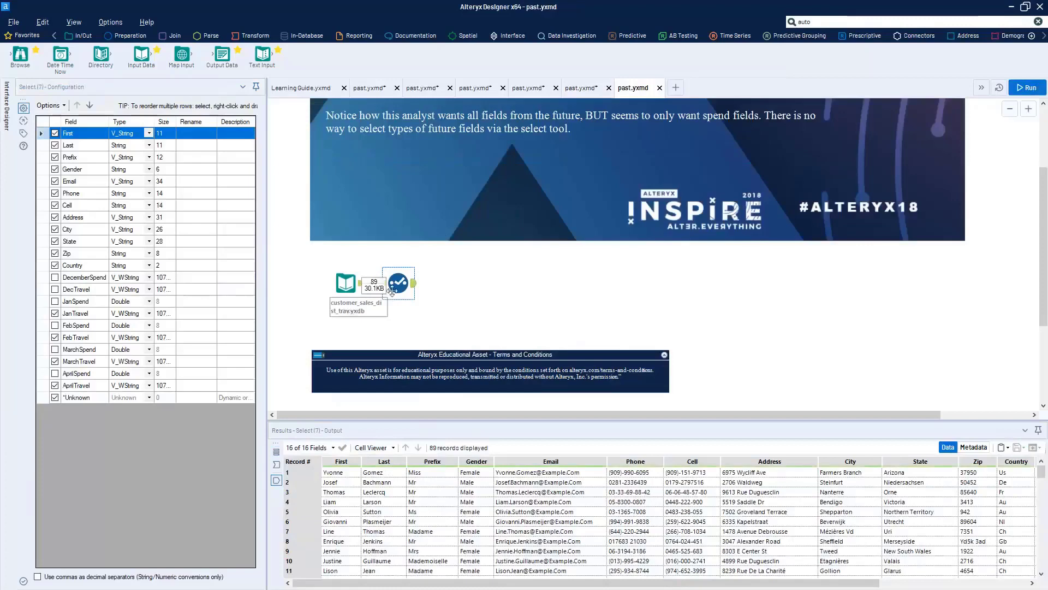
{"action": "mouse_move", "coordinate": [398, 282]}
{"action": "left_mouse_down"}
{"action": "mouse_move", "coordinate": [425, 289]}
{"action": "mouse_move", "coordinate": [418, 276]}
{"action": "left_mouse_up"}
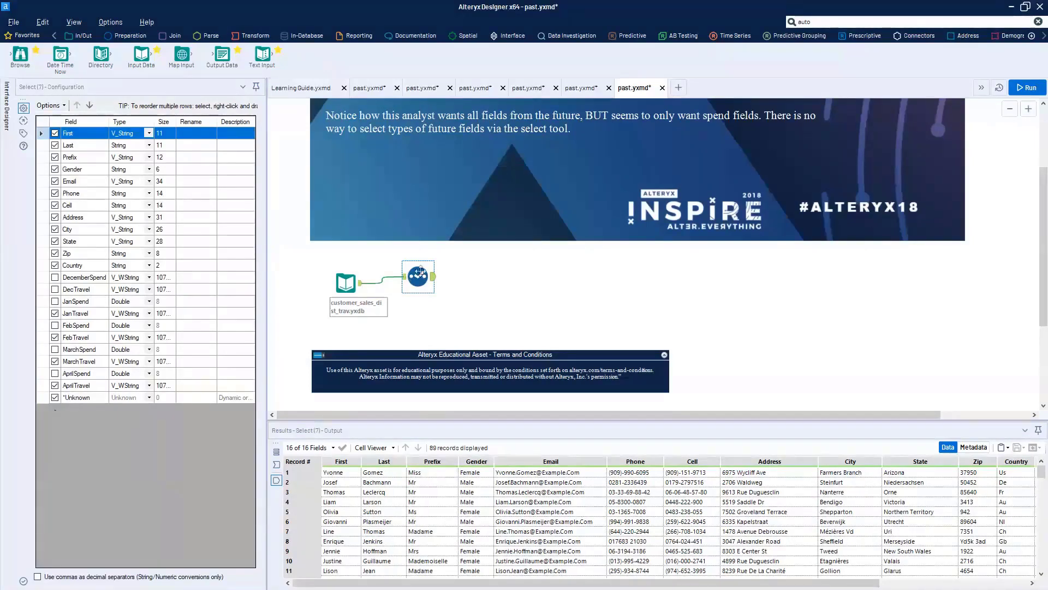
{"action": "left_click_drag", "start_coordinate": [410, 276], "coordinate": [396, 286]}
Step: Connect the Input Data tool to the customer sales and travel database in 07_schema_change_2's tomorrow data folder
{"action": "left_click", "coordinate": [350, 283]}
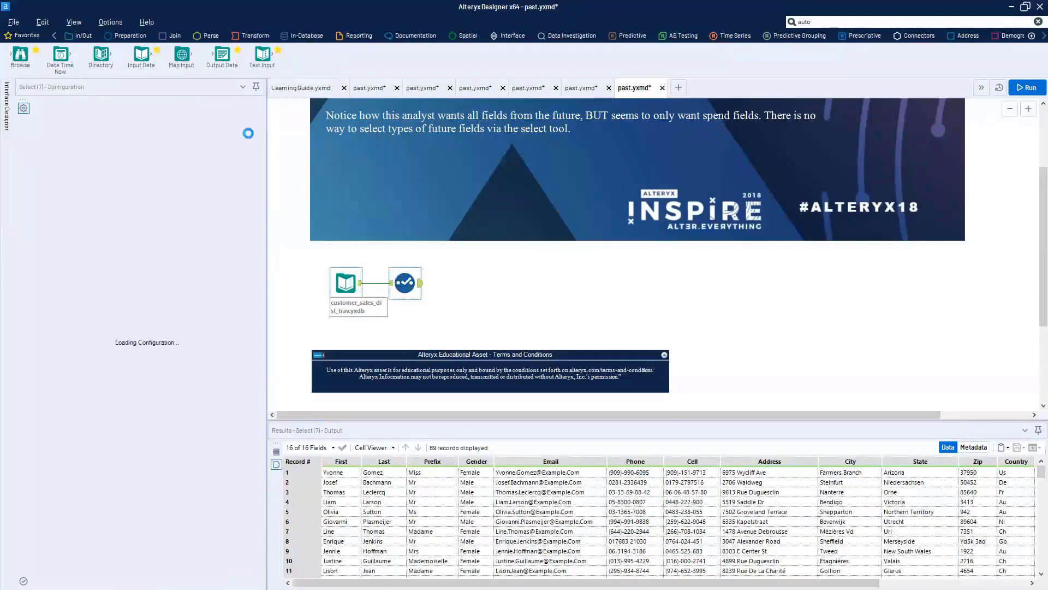
{"action": "left_click", "coordinate": [251, 114]}
{"action": "left_click", "coordinate": [243, 132]}
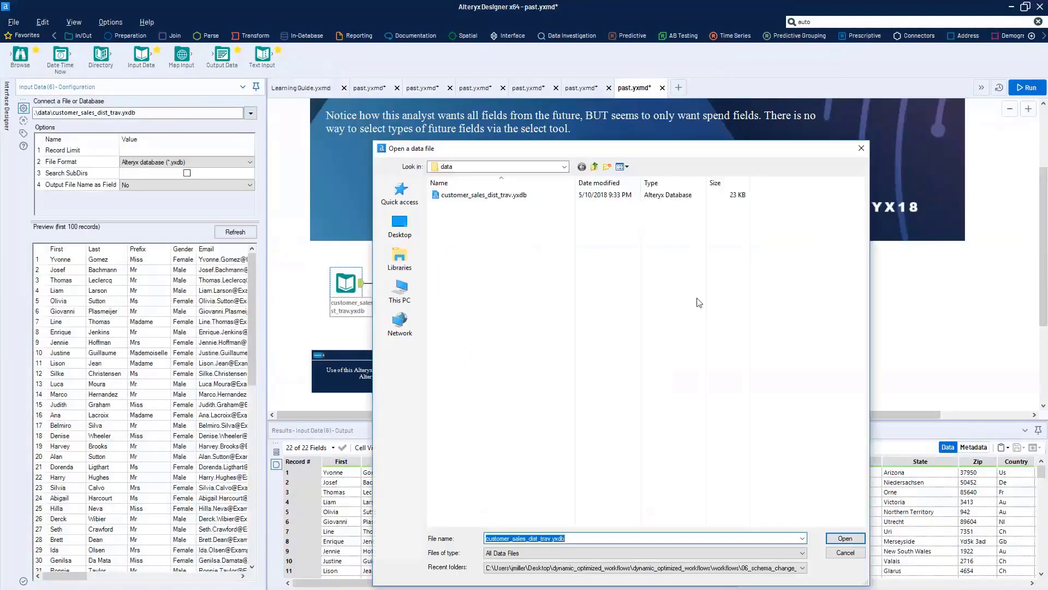
{"action": "left_click", "coordinate": [594, 167]}
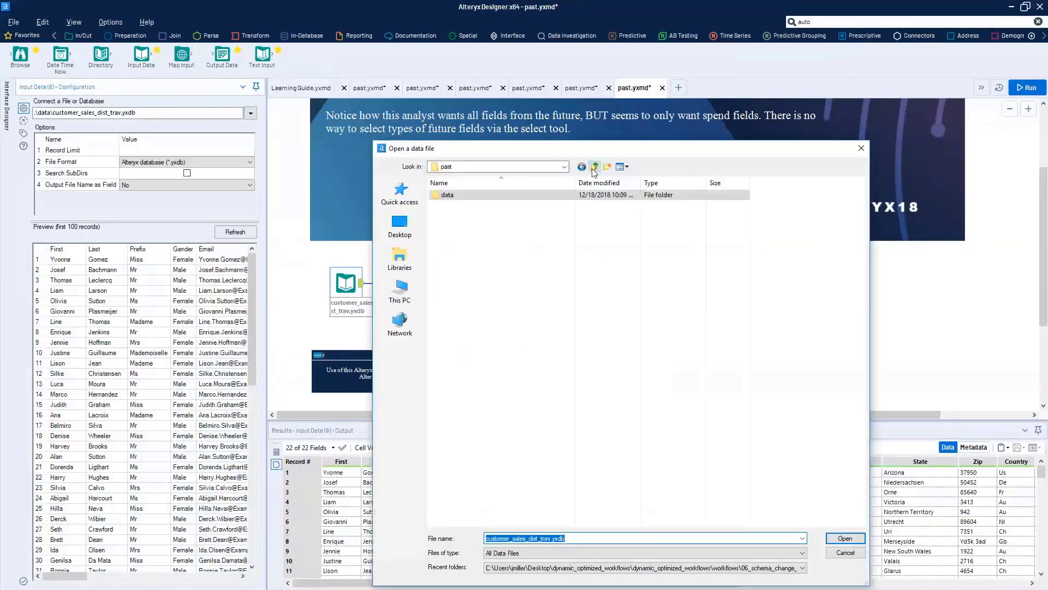
{"action": "left_click", "coordinate": [595, 166]}
{"action": "double_click", "coordinate": [505, 251]}
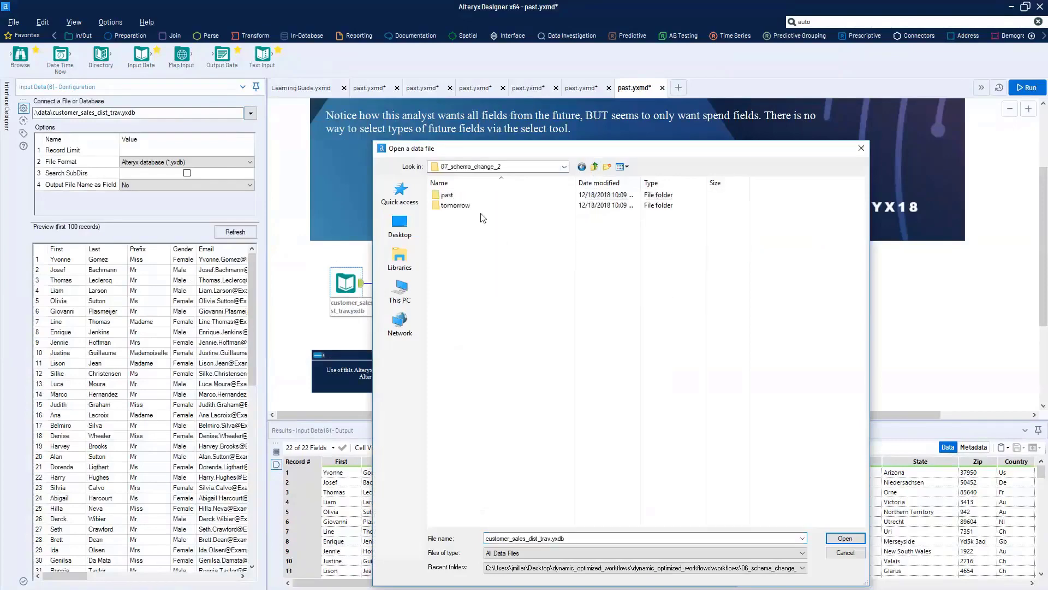
{"action": "double_click", "coordinate": [474, 205]}
{"action": "double_click", "coordinate": [474, 197]}
{"action": "double_click", "coordinate": [479, 199]}
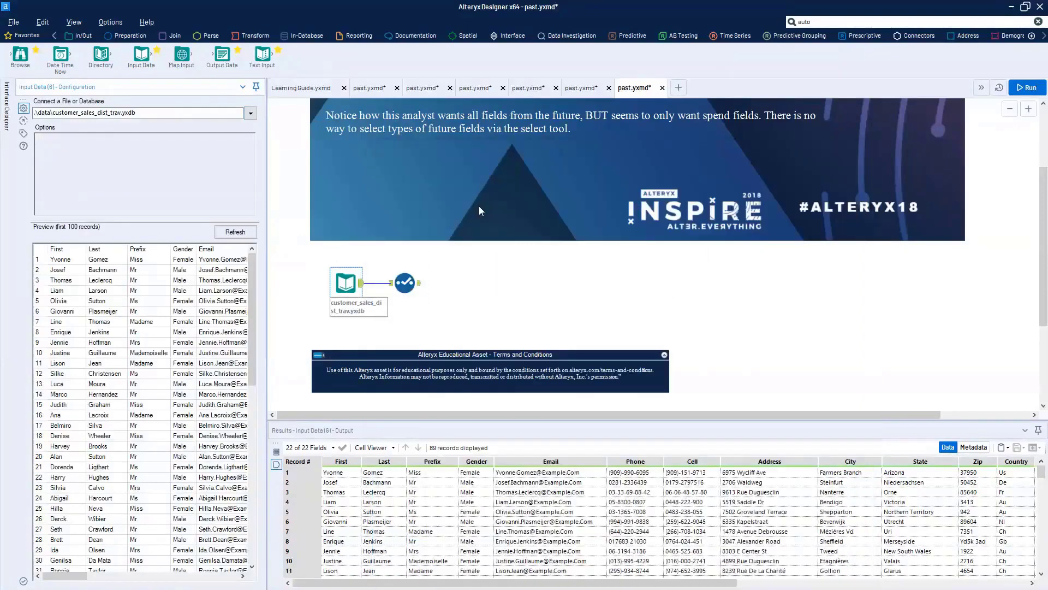
Step: Check the May columns in the input preview, run the workflow and examine MaySpend and MayTravel in the input's results
{"action": "left_click_drag", "start_coordinate": [53, 576], "coordinate": [209, 562]}
{"action": "left_click", "coordinate": [166, 302]}
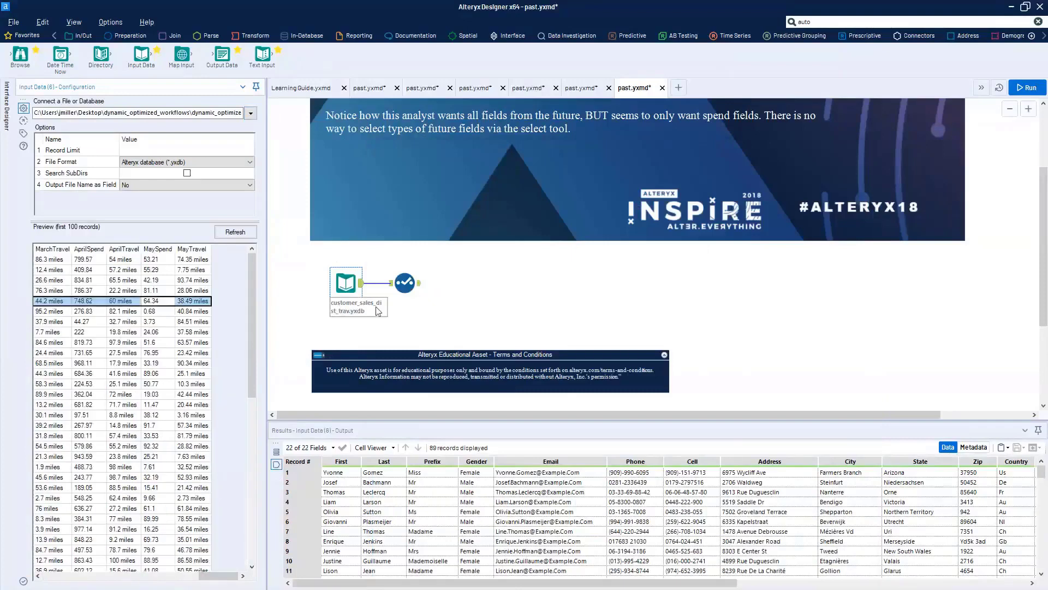
{"action": "left_click", "coordinate": [410, 288]}
{"action": "key", "text": "ctrl+r"}
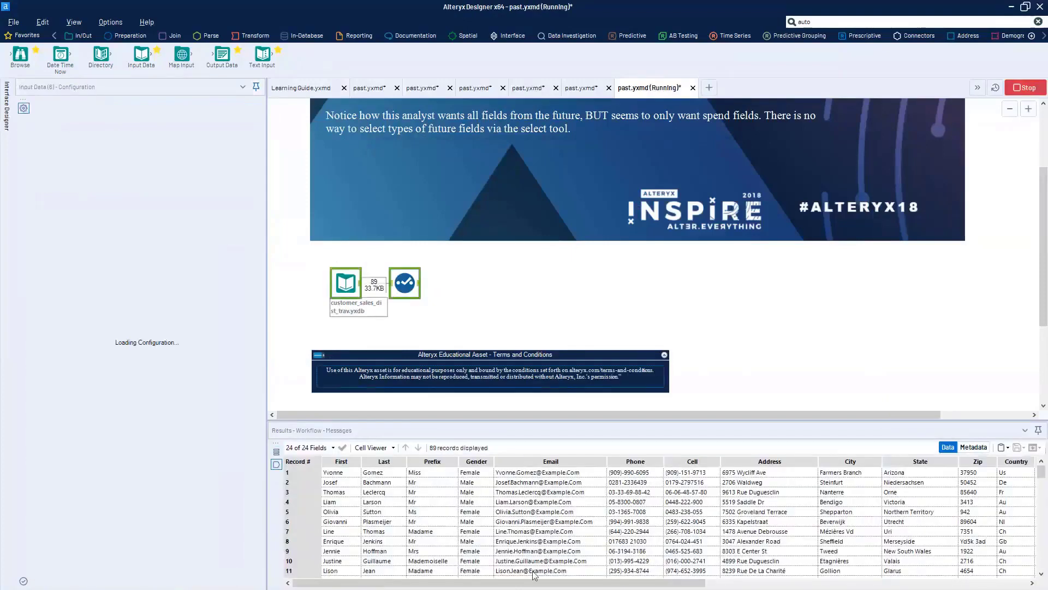
{"action": "left_click_drag", "start_coordinate": [962, 502], "coordinate": [962, 503]}
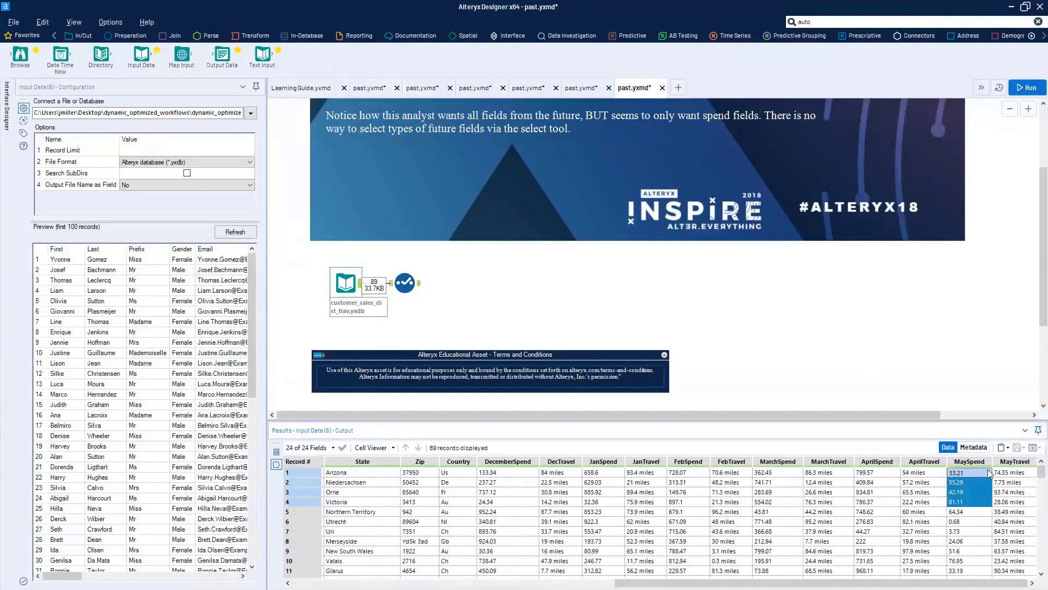
{"action": "left_click_drag", "start_coordinate": [1010, 473], "coordinate": [1007, 521]}
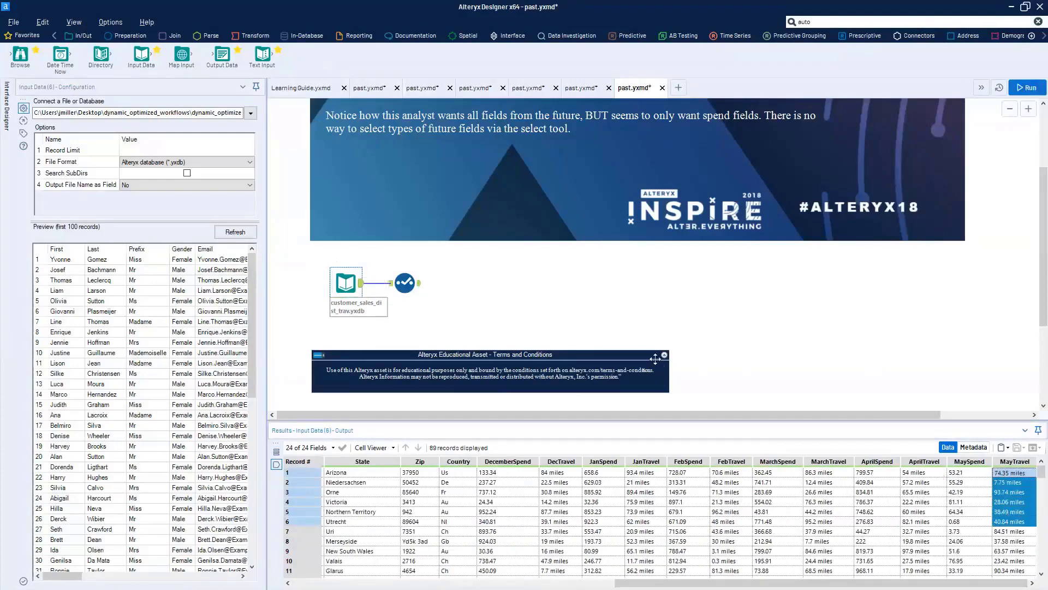
Step: Examine the May columns and the address fields in the Select tool's output
{"action": "left_click", "coordinate": [418, 289]}
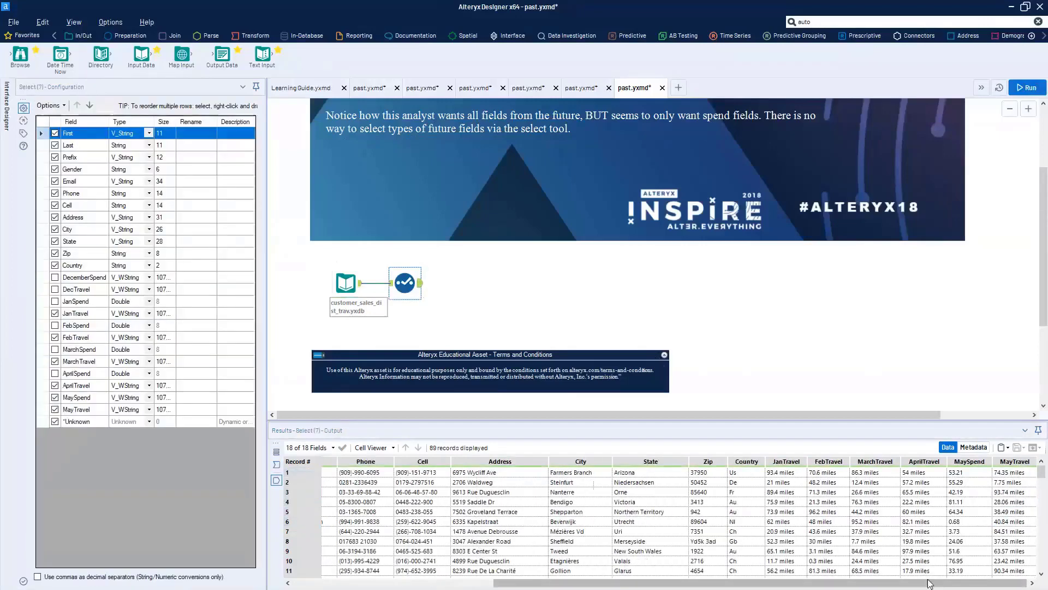
{"action": "left_click_drag", "start_coordinate": [814, 473], "coordinate": [885, 561]}
{"action": "left_click_drag", "start_coordinate": [915, 493], "coordinate": [975, 542]}
{"action": "left_click_drag", "start_coordinate": [1012, 482], "coordinate": [1012, 545]}
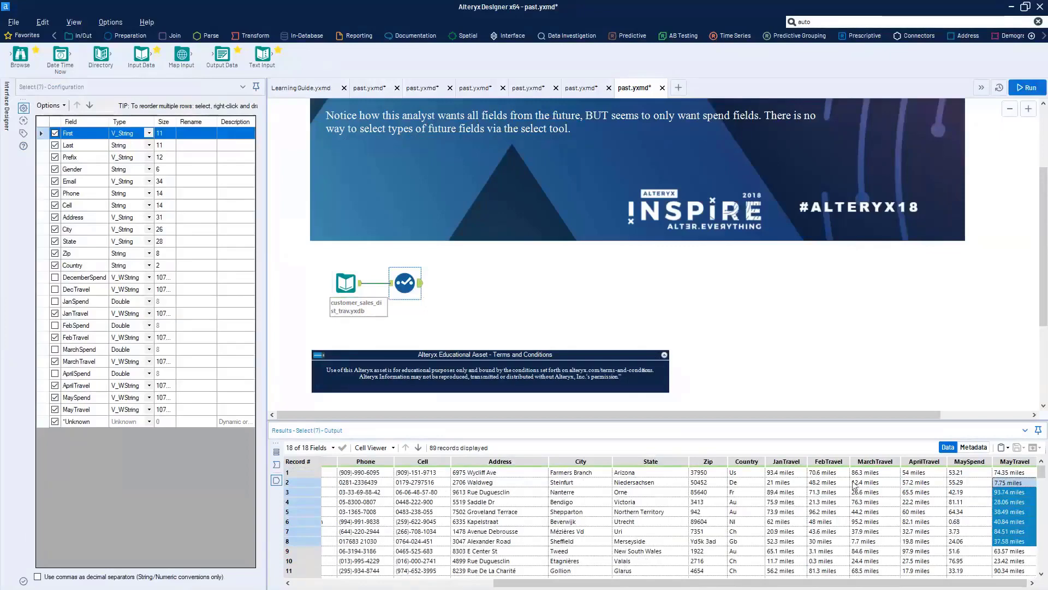
{"action": "left_click", "coordinate": [729, 473]}
{"action": "left_click_drag", "start_coordinate": [725, 474], "coordinate": [355, 473]}
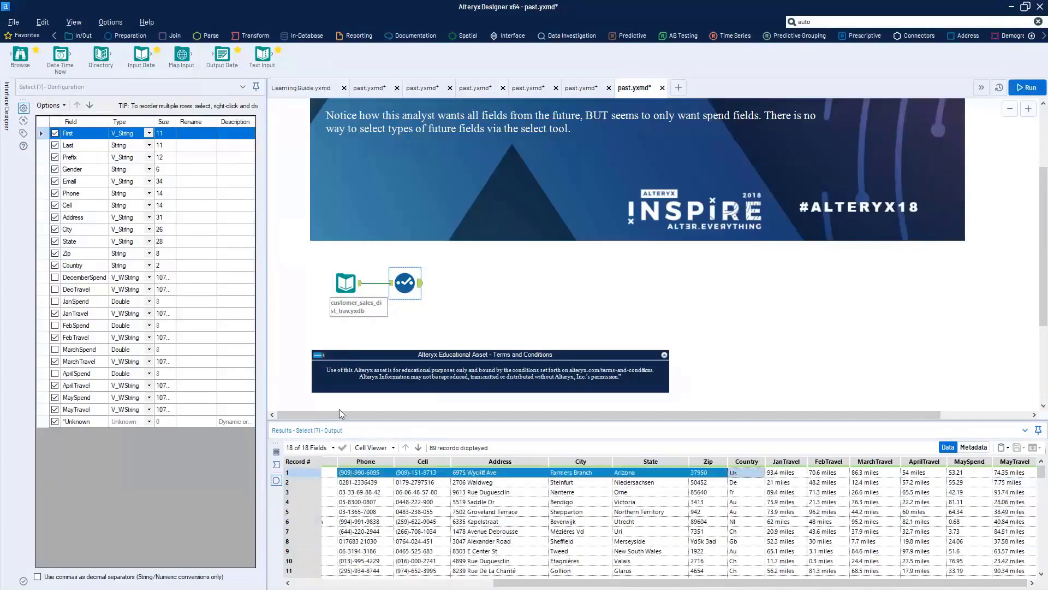
Step: Add a Dynamic Select tool after the Select tool and compare its configuration with the Select tool's field list and output
{"action": "double_click", "coordinate": [837, 23]}
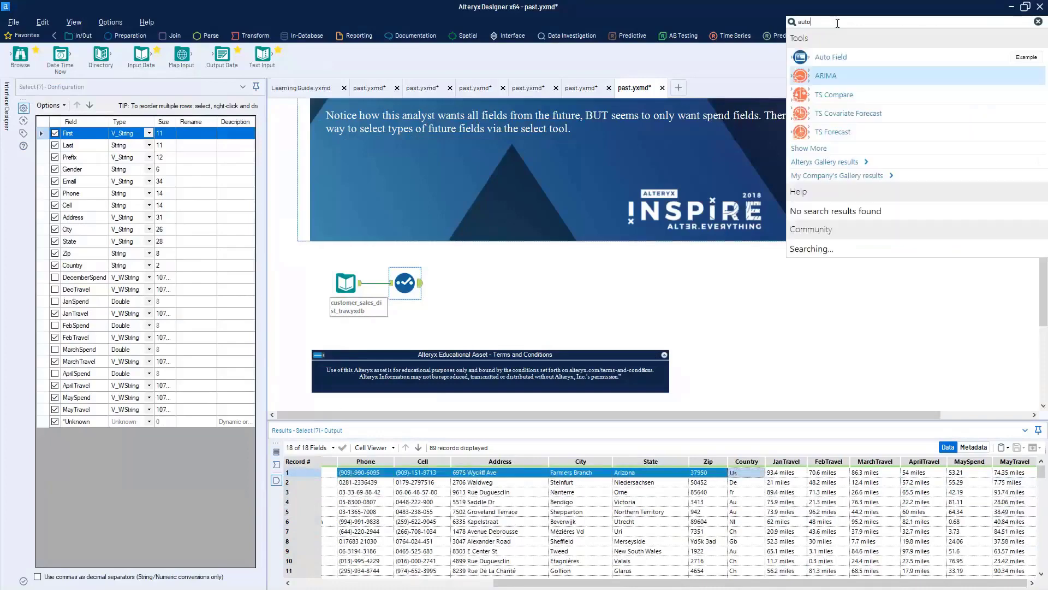
{"action": "type", "text": "dyna"}
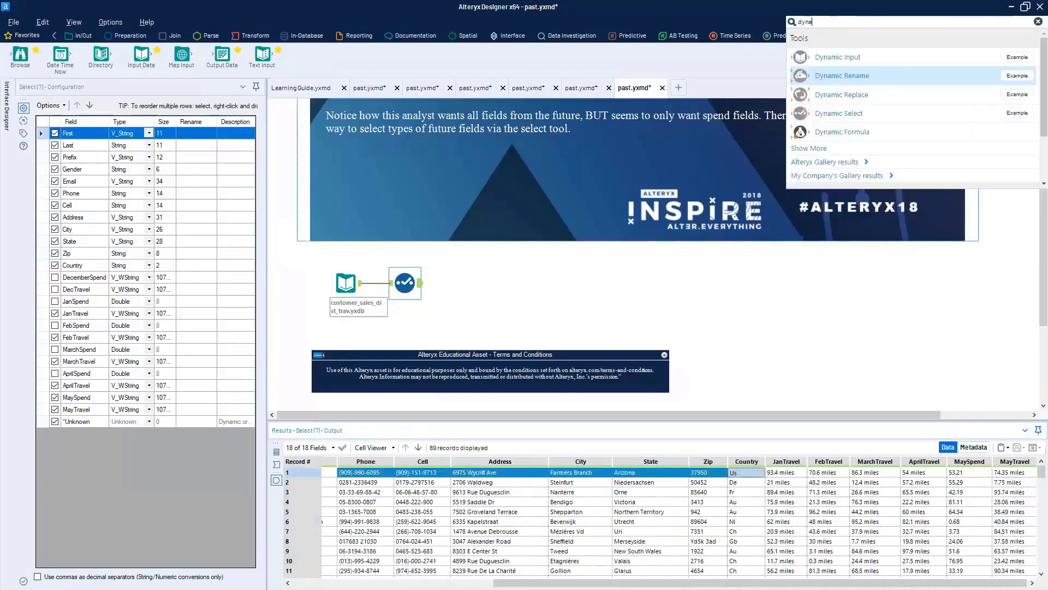
{"action": "left_click_drag", "start_coordinate": [855, 127], "coordinate": [461, 273]}
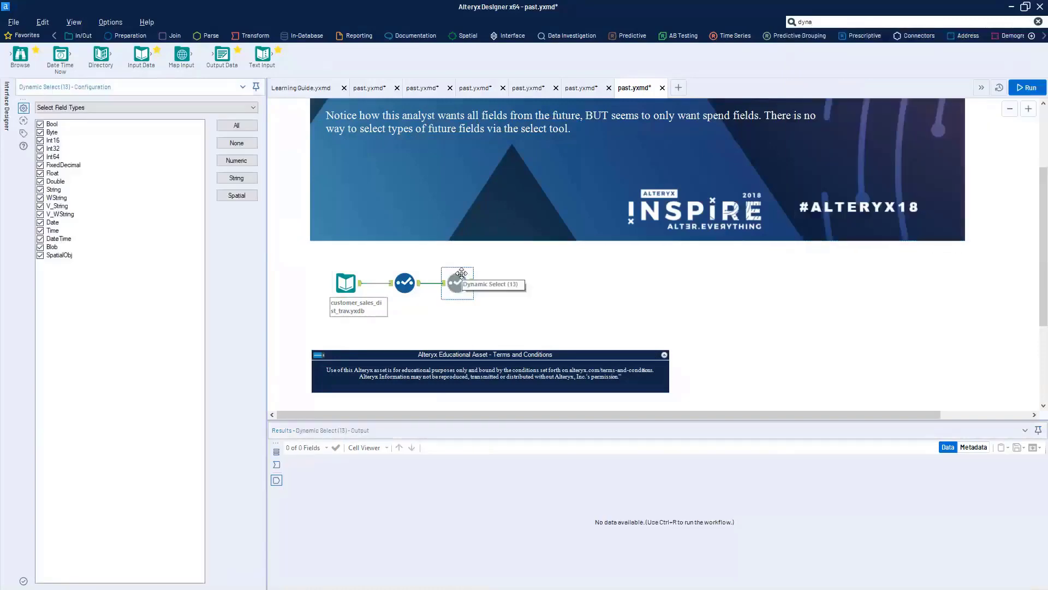
{"action": "left_click", "coordinate": [405, 282]}
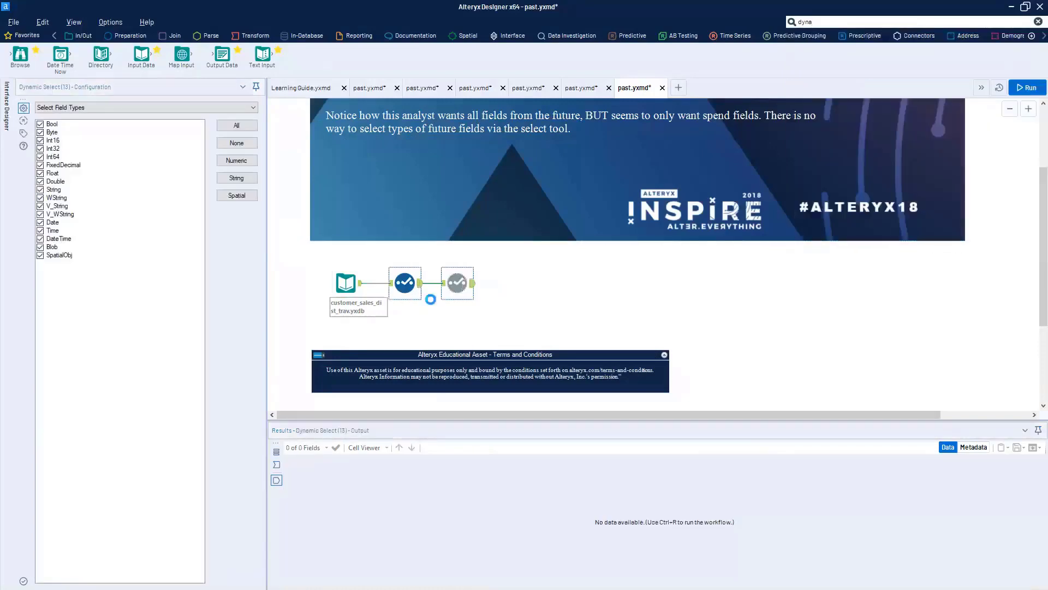
{"action": "left_click", "coordinate": [456, 283]}
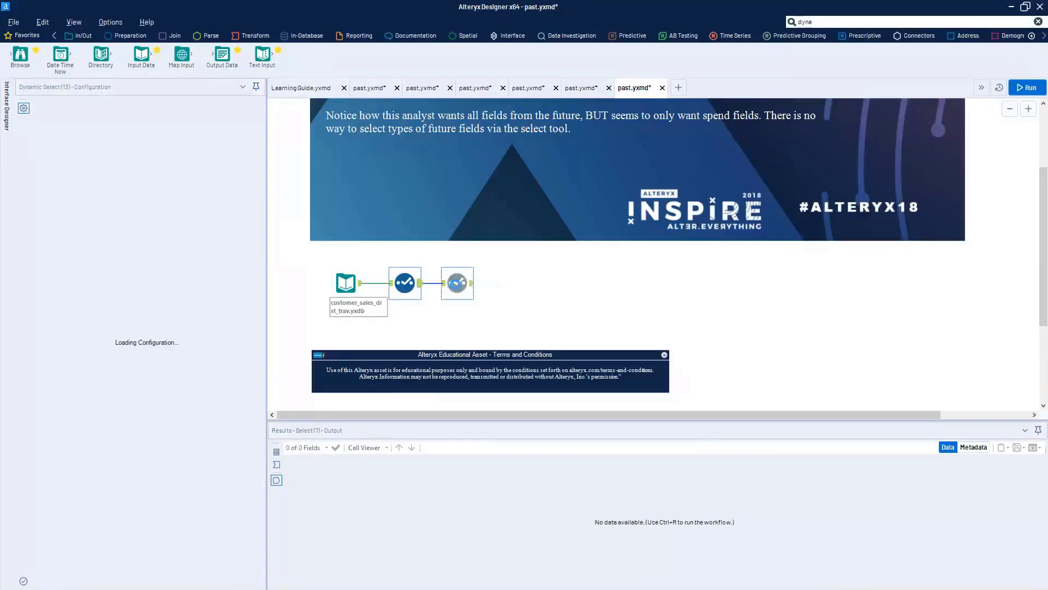
{"action": "left_click", "coordinate": [405, 282]}
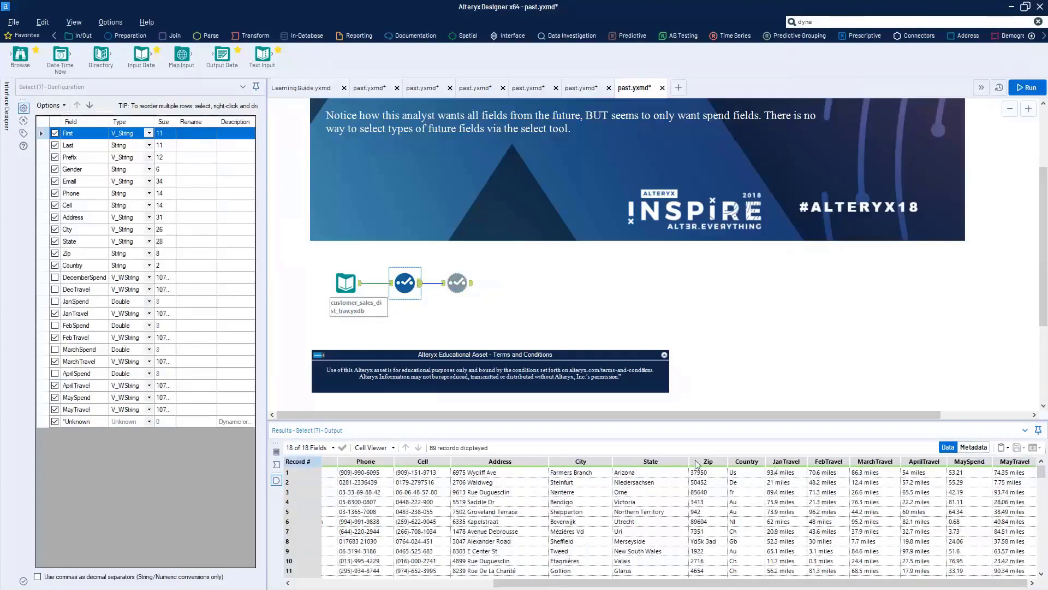
{"action": "left_click", "coordinate": [458, 282]}
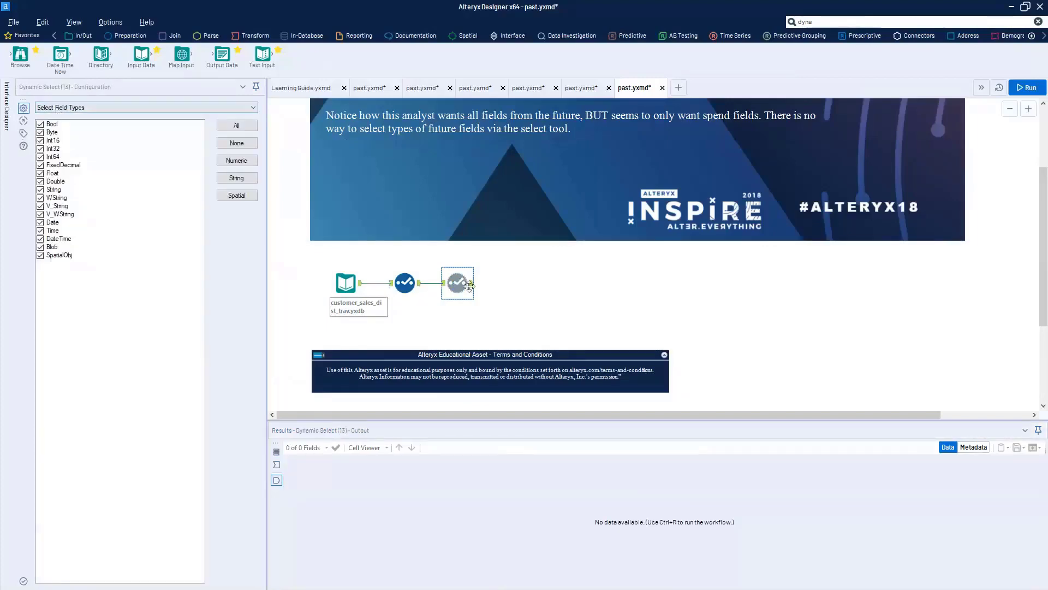
{"action": "left_click_drag", "start_coordinate": [463, 284], "coordinate": [463, 284]}
Step: Set the Dynamic Select tool to Select via a Formula with the expression !contains([Name],'Spend')
{"action": "left_click", "coordinate": [99, 109]}
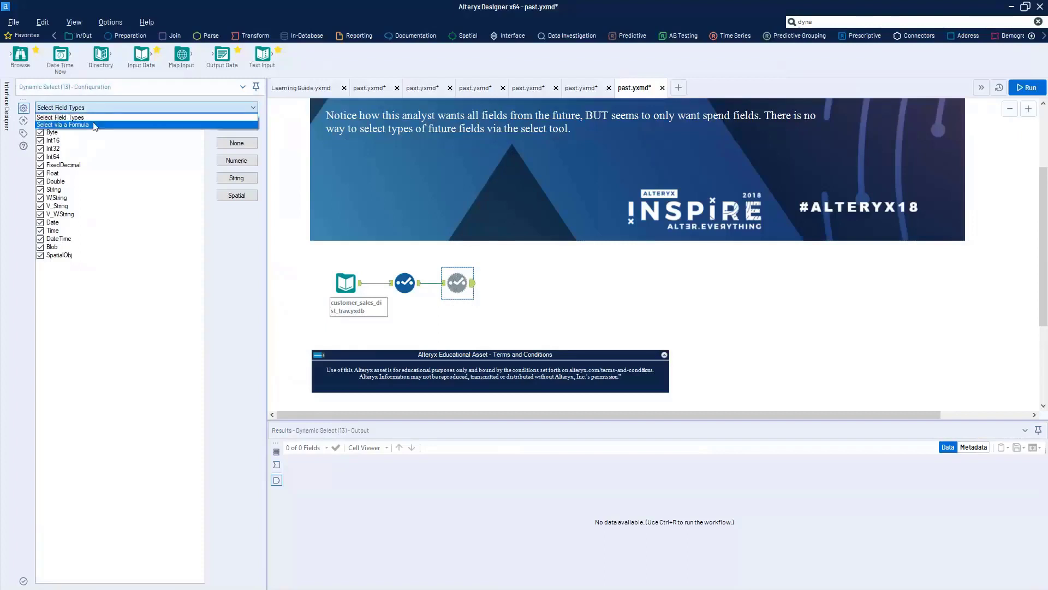
{"action": "left_click", "coordinate": [96, 124]}
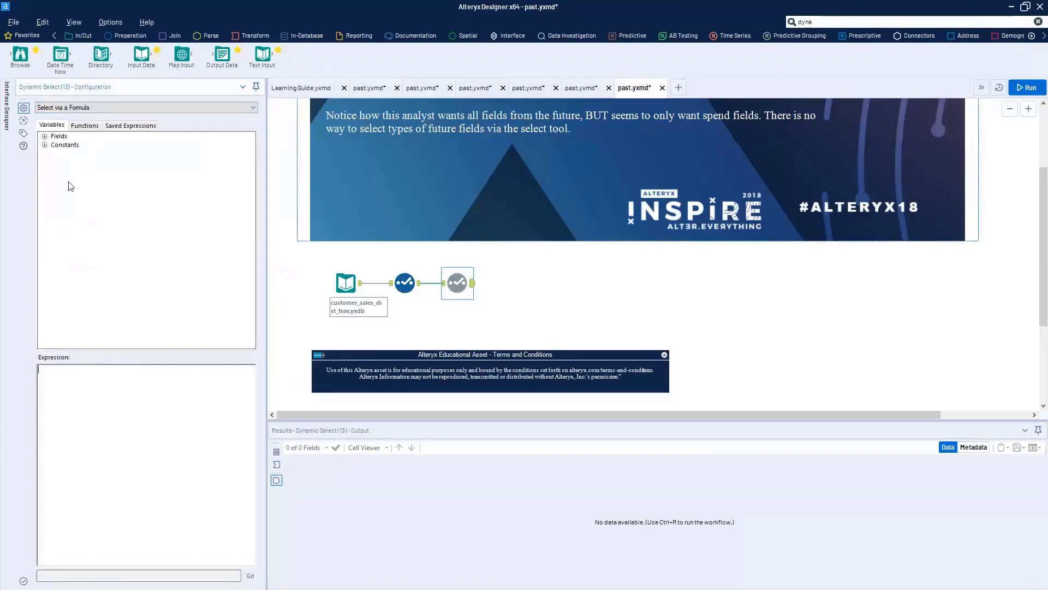
{"action": "type", "text": "!conatins()"}
{"action": "key", "text": "BackSpace"}
{"action": "key", "text": "BackSpace"}
{"action": "key", "text": "BackSpace"}
{"action": "type", "text": "tain"}
{"action": "key", "text": "BackSpace"}
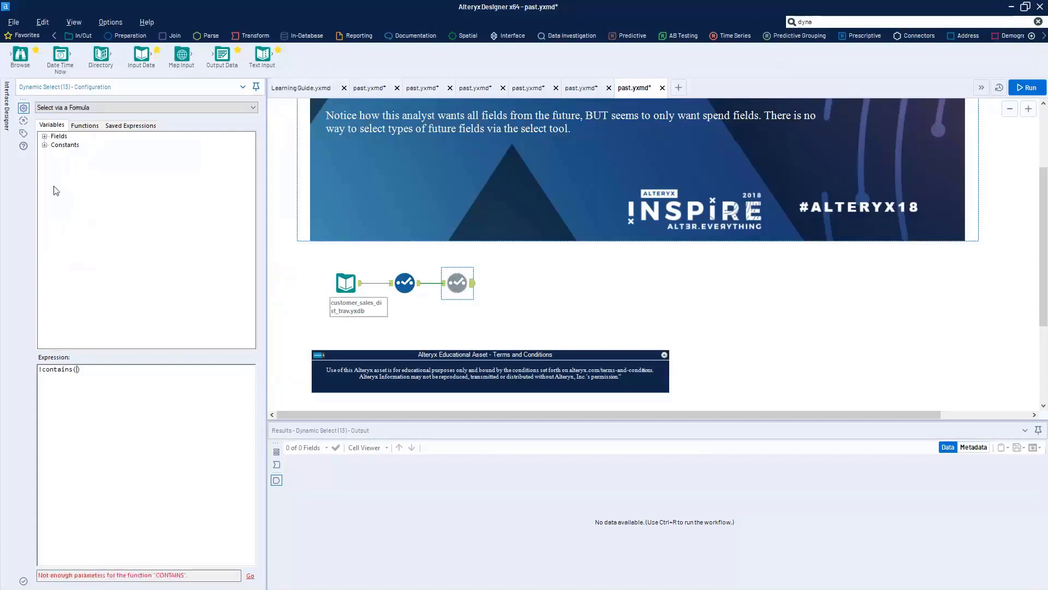
{"action": "left_click", "coordinate": [44, 136]}
{"action": "double_click", "coordinate": [69, 145]}
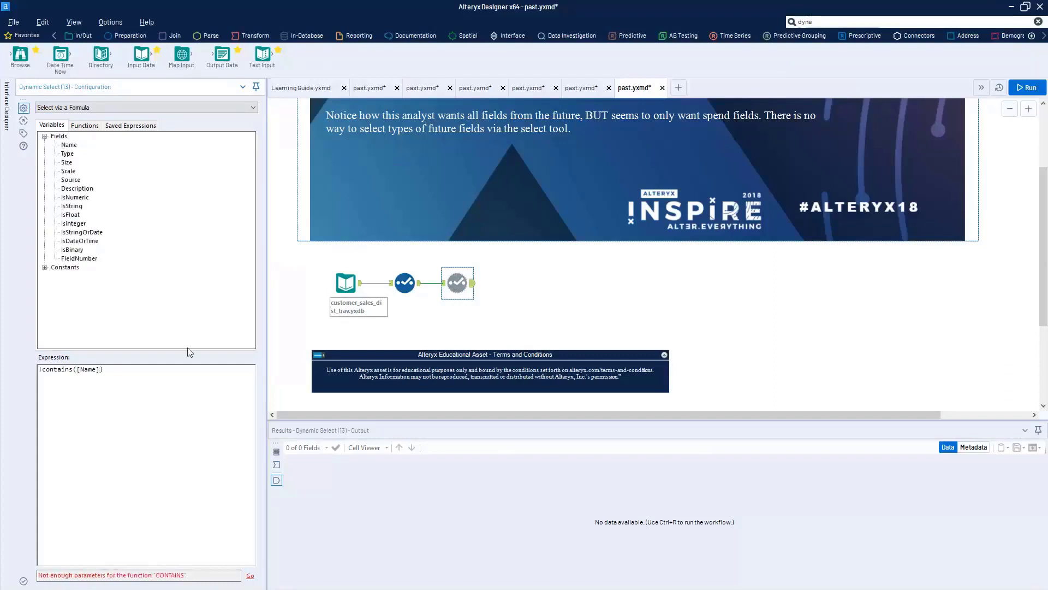
{"action": "type", "text": ",'"}
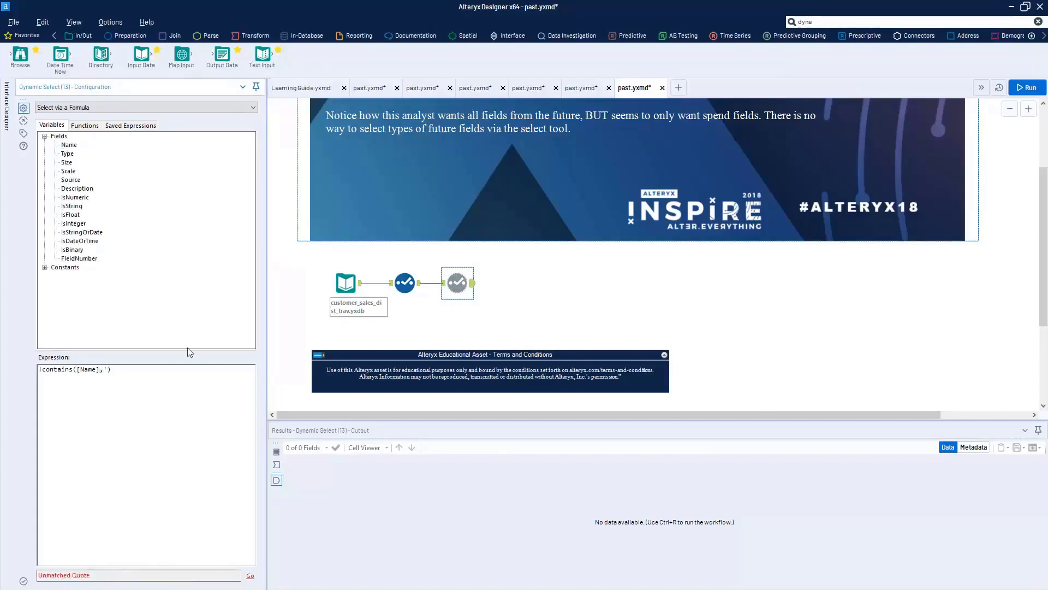
{"action": "type", "text": "Spend'"}
Step: Run the workflow and examine all columns of the Dynamic Select tool's output
{"action": "left_click", "coordinate": [527, 300]}
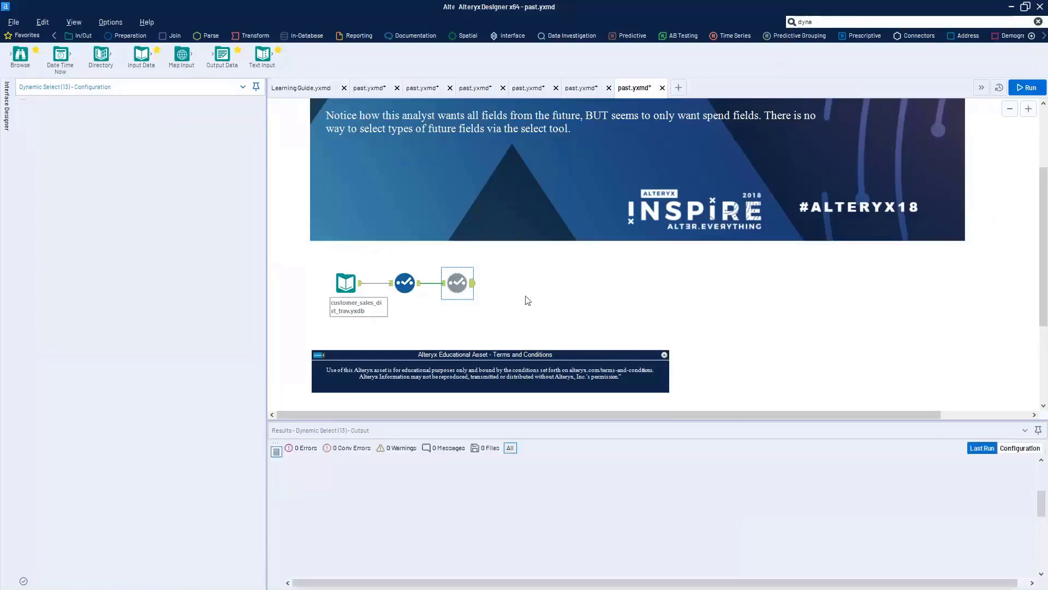
{"action": "left_click_drag", "start_coordinate": [677, 583], "coordinate": [855, 583]}
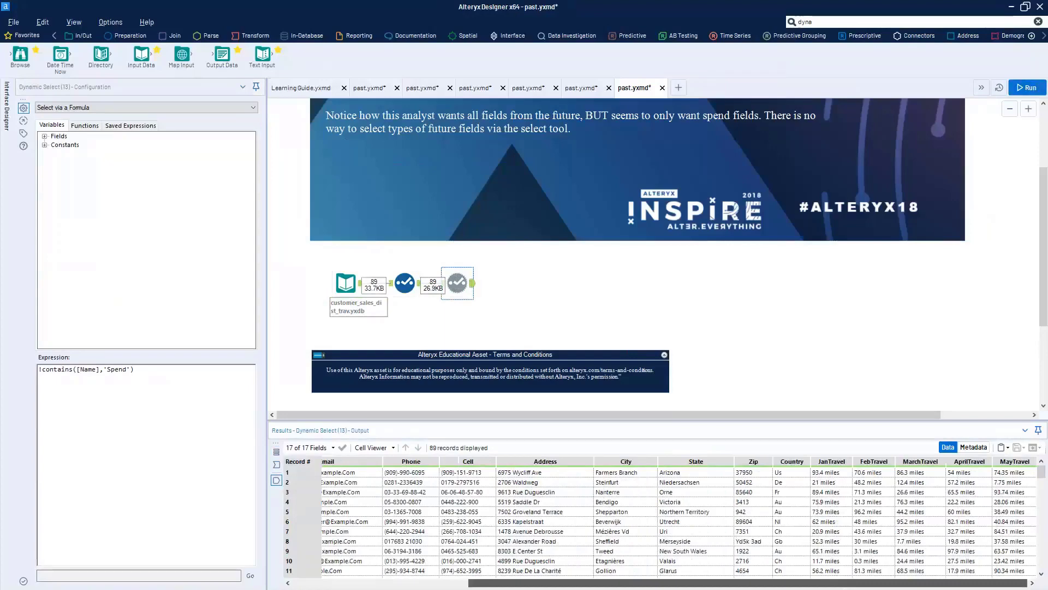
{"action": "left_click_drag", "start_coordinate": [717, 583], "coordinate": [540, 584]}
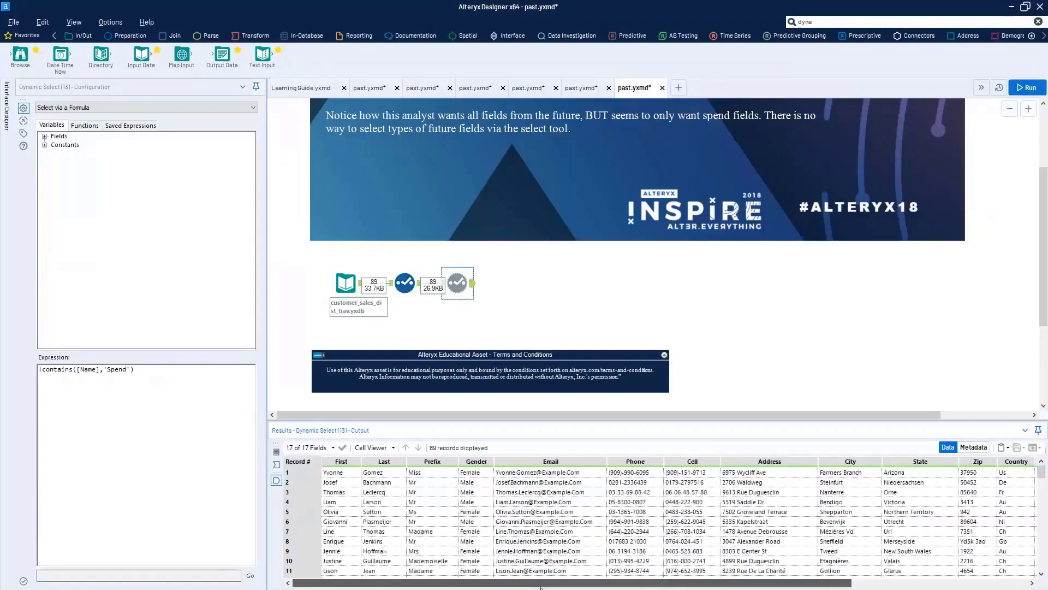
{"action": "left_click_drag", "start_coordinate": [349, 480], "coordinate": [1029, 474]}
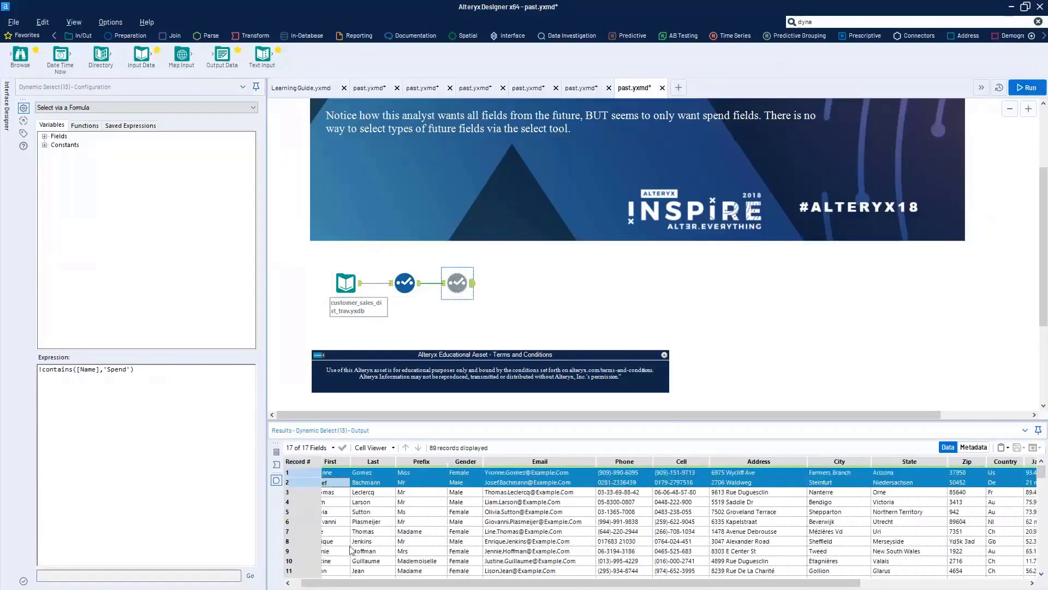
{"action": "left_click_drag", "start_coordinate": [714, 584], "coordinate": [885, 568]}
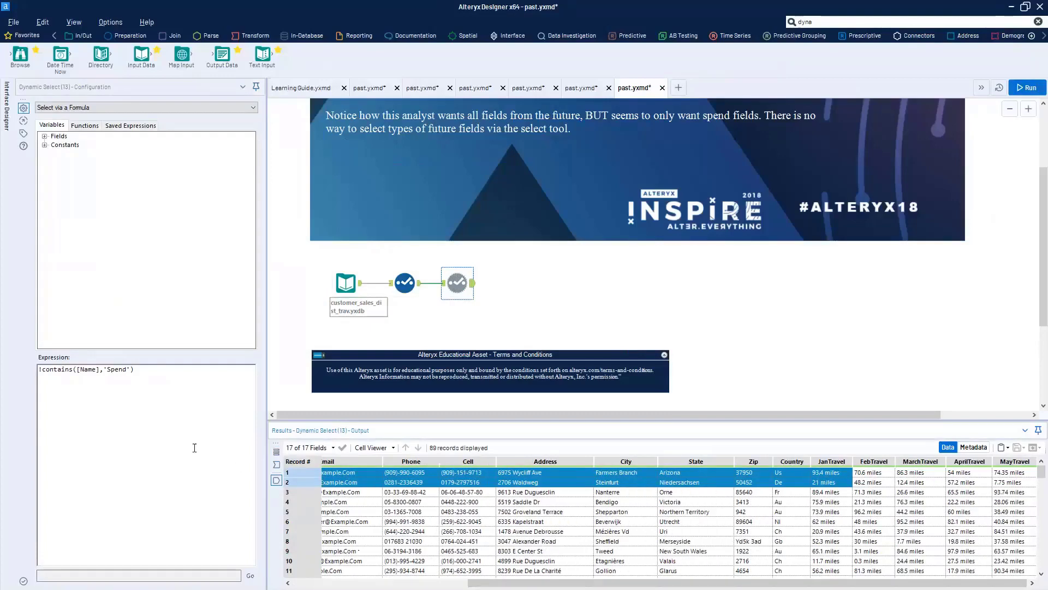
Step: Review the field variables available to the Dynamic Select formula and move the tool slightly farther from the Select tool
{"action": "double_click", "coordinate": [55, 136]}
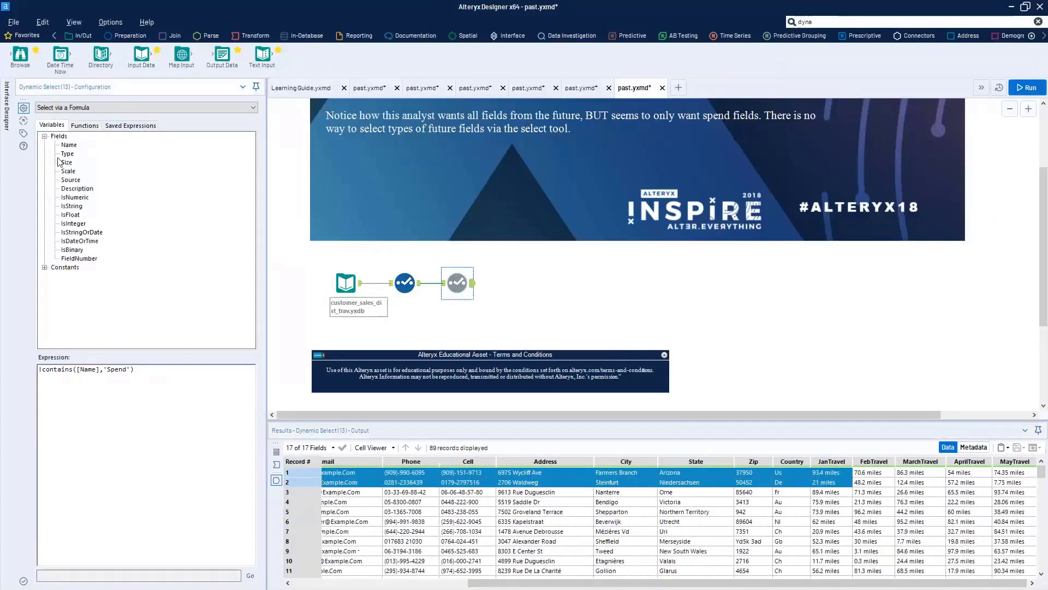
{"action": "left_click", "coordinate": [74, 181]}
{"action": "left_click", "coordinate": [69, 145]}
{"action": "left_click", "coordinate": [85, 259]}
{"action": "left_click_drag", "start_coordinate": [458, 283], "coordinate": [509, 283]}
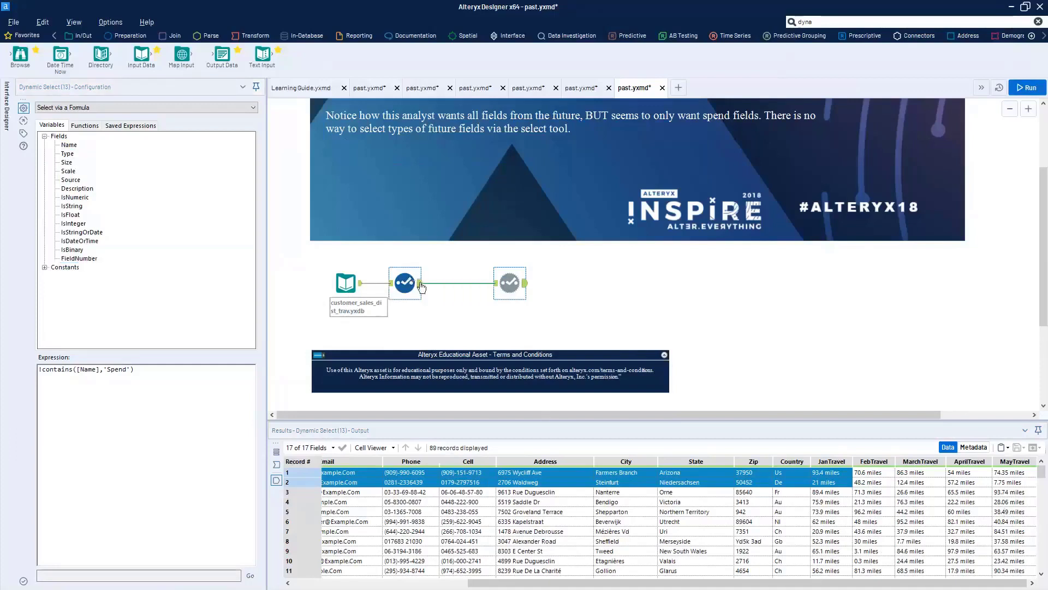
{"action": "left_click_drag", "start_coordinate": [510, 283], "coordinate": [463, 283]}
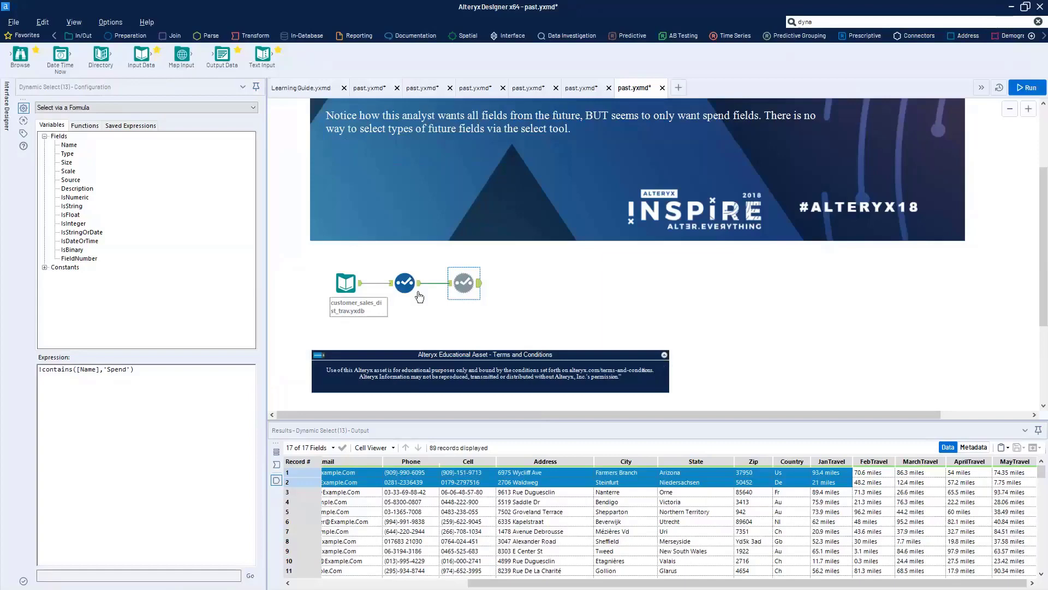
Step: Move *Unknown directly below DecemberSpend in the Select tool's field order and check the Country and JanTravel columns in its output
{"action": "left_click", "coordinate": [405, 283]}
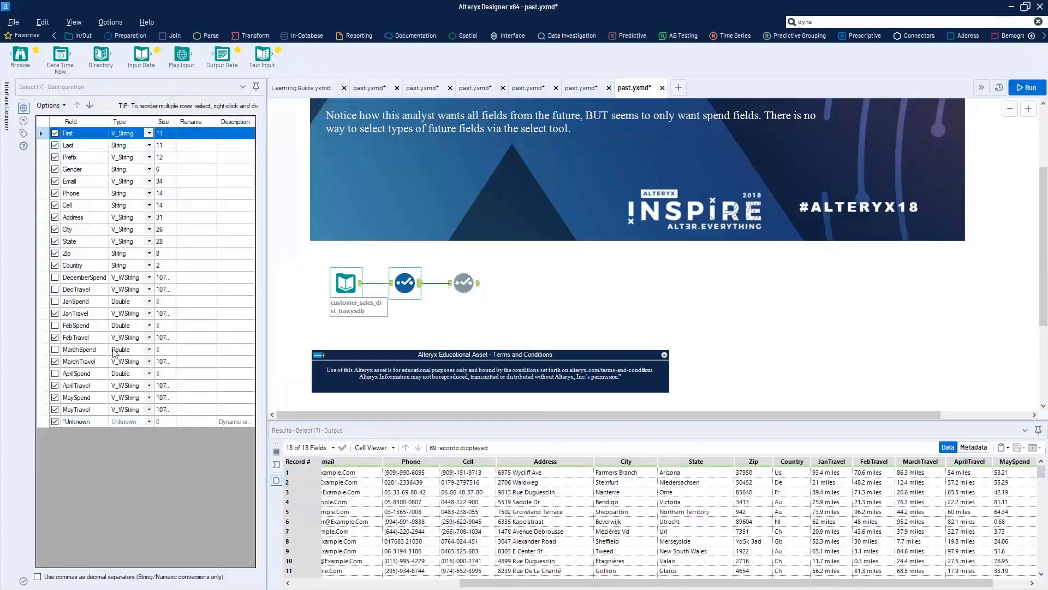
{"action": "left_click", "coordinate": [91, 434]}
{"action": "left_click", "coordinate": [83, 425]}
{"action": "left_click", "coordinate": [77, 105]}
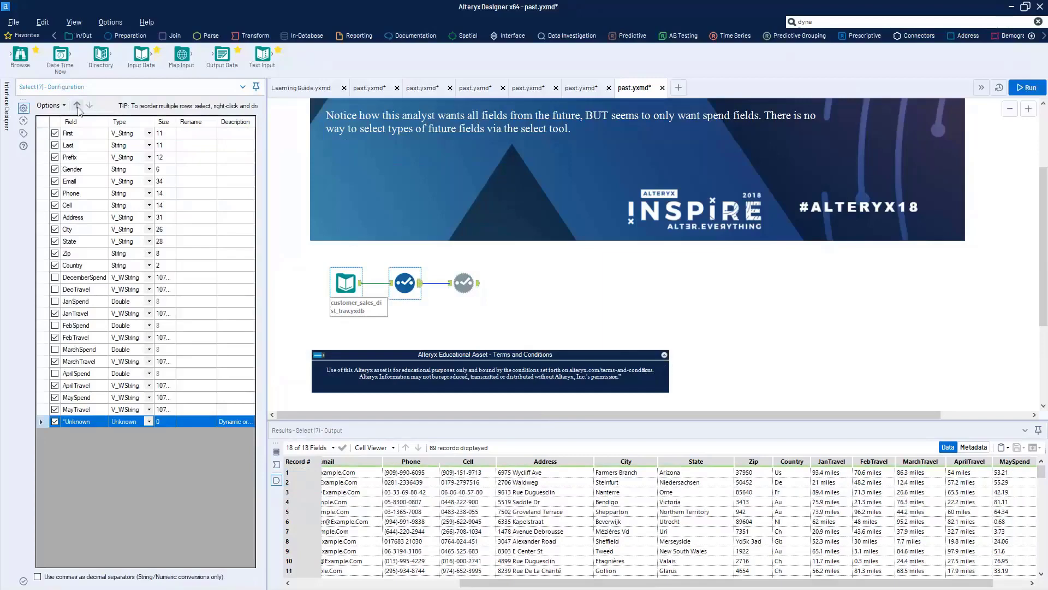
{"action": "left_click", "coordinate": [77, 105]}
{"action": "left_click", "coordinate": [77, 105]}
{"action": "left_click", "coordinate": [77, 105]}
{"action": "left_click", "coordinate": [77, 104]}
{"action": "left_click", "coordinate": [77, 105]}
{"action": "left_click", "coordinate": [77, 104]}
{"action": "left_click", "coordinate": [77, 105]}
{"action": "left_click", "coordinate": [77, 106]}
{"action": "left_click", "coordinate": [77, 106]}
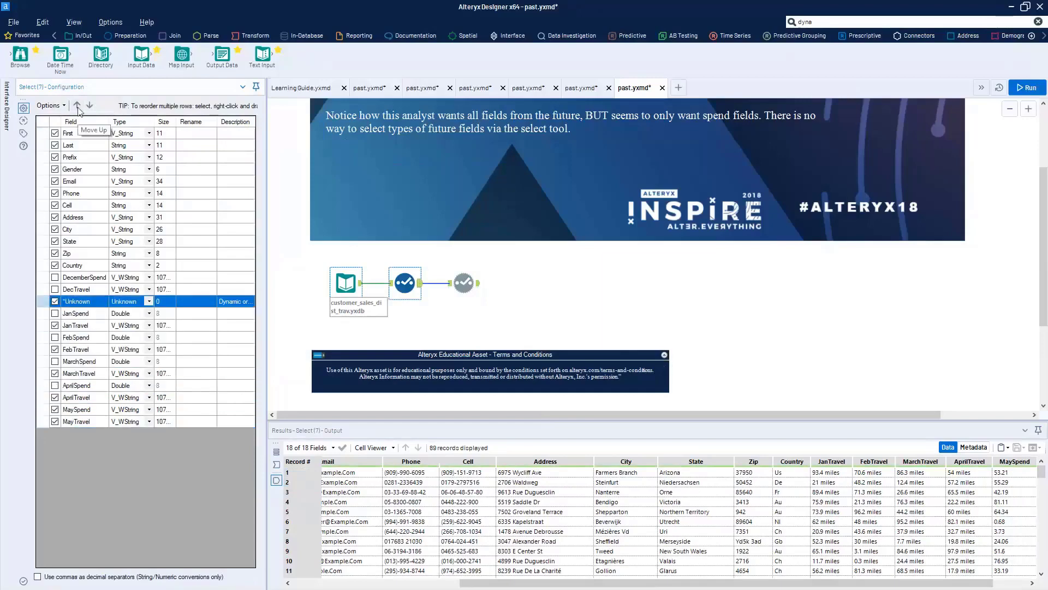
{"action": "left_click", "coordinate": [77, 105]}
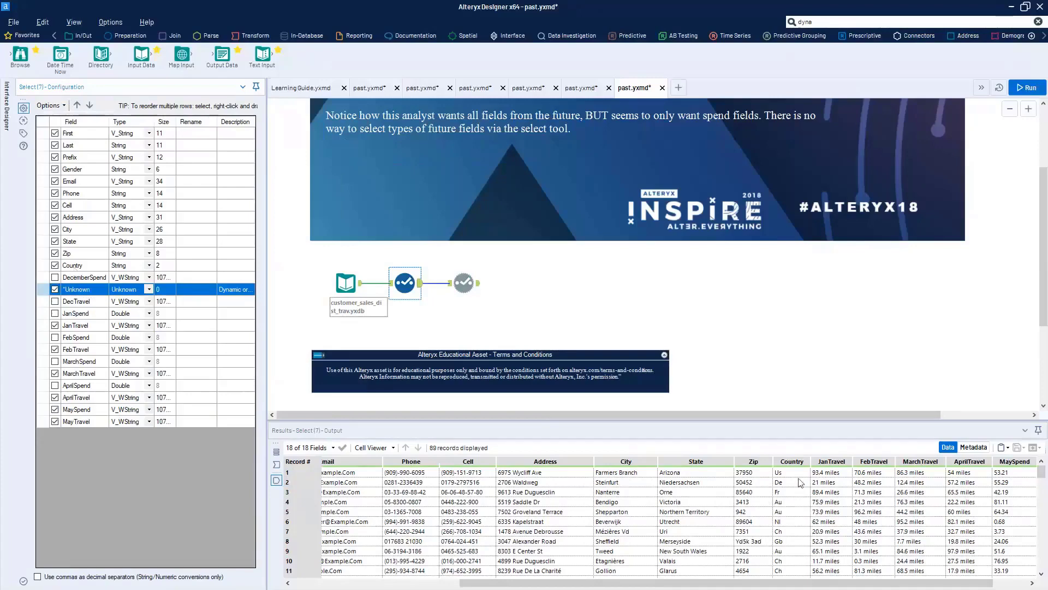
{"action": "left_click_drag", "start_coordinate": [786, 473], "coordinate": [790, 561]}
{"action": "left_click", "coordinate": [827, 473]}
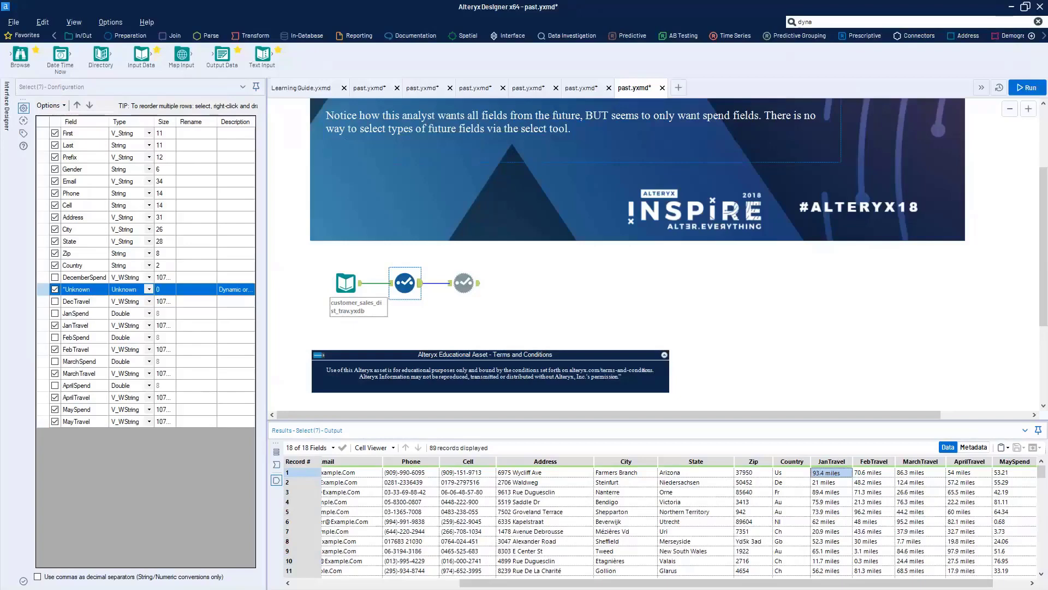
Step: Revisit the earlier input problem workflows and examine the sheet names returned by the stock_data.xlsx list input
{"action": "left_click", "coordinate": [529, 89]}
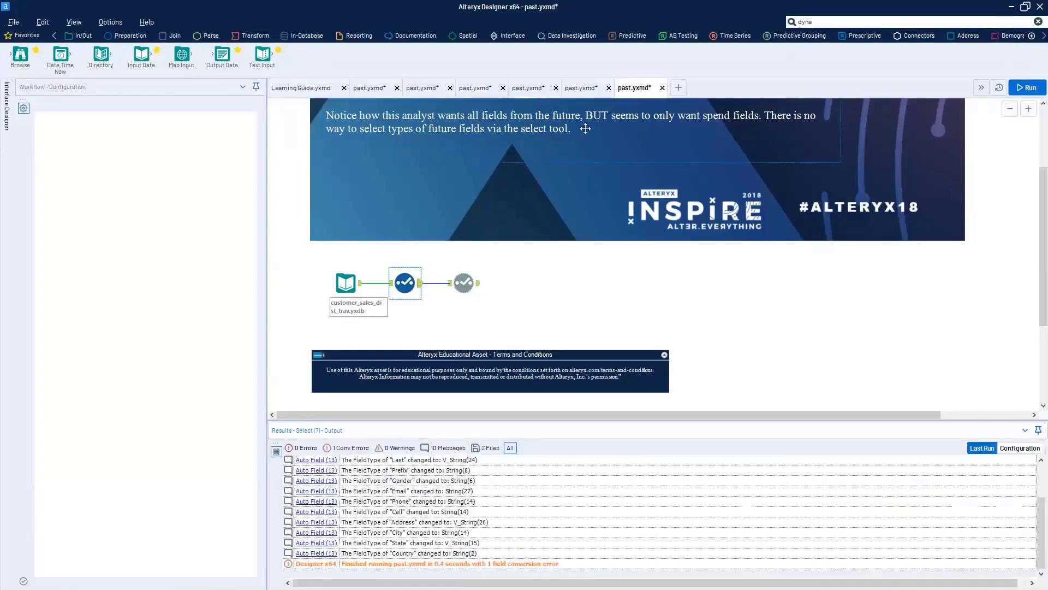
{"action": "left_click", "coordinate": [487, 92]}
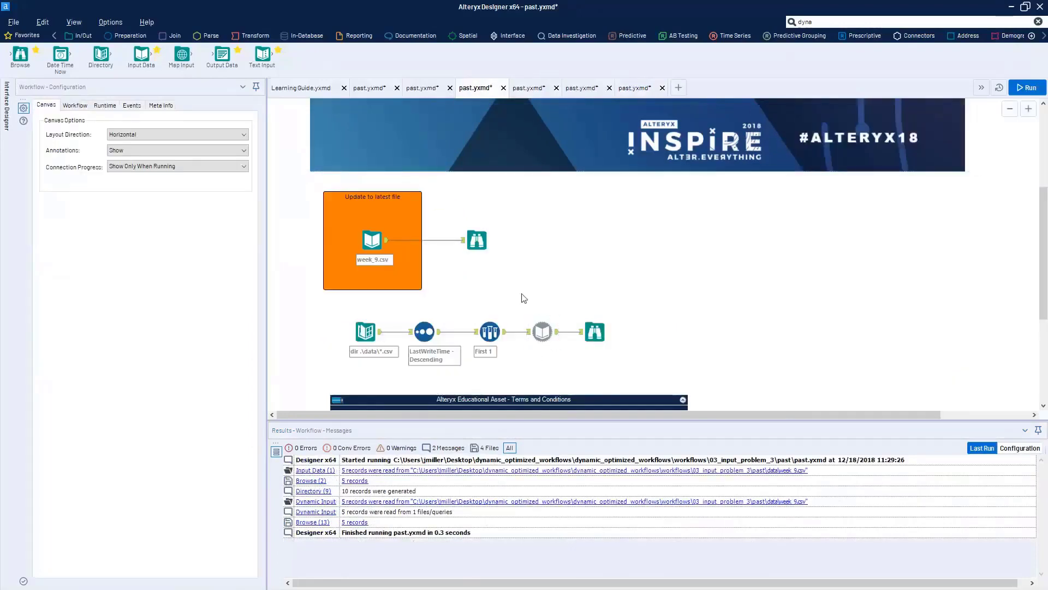
{"action": "left_click", "coordinate": [435, 94]}
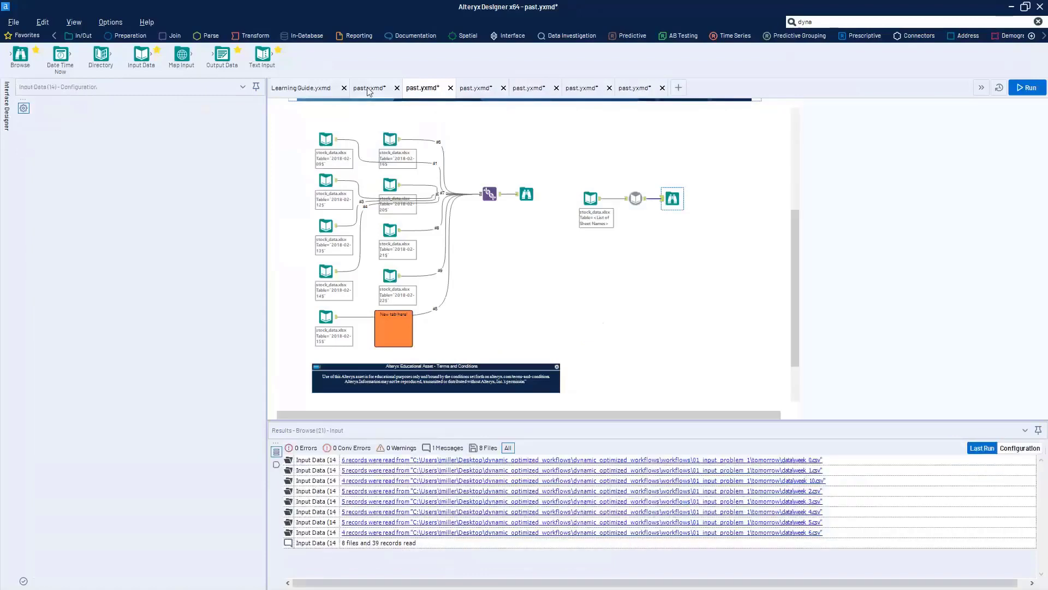
{"action": "left_click", "coordinate": [369, 92]}
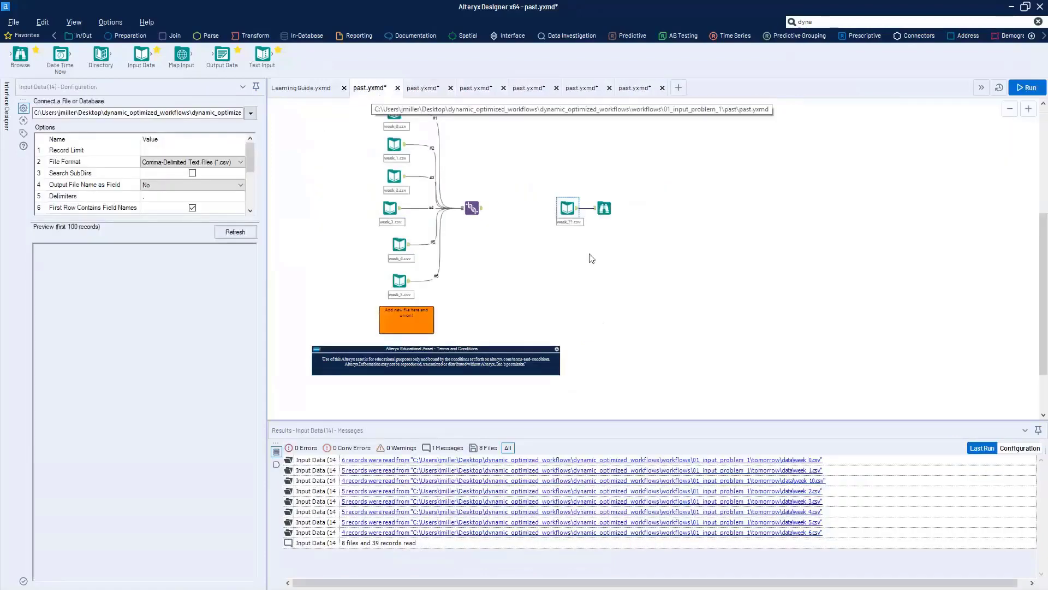
{"action": "left_click", "coordinate": [432, 89]}
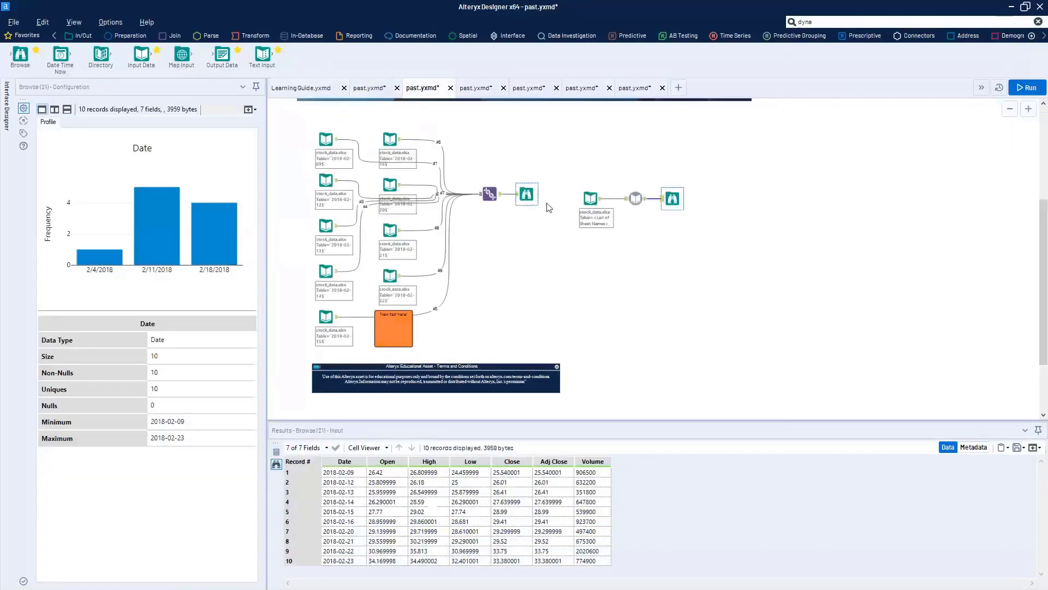
{"action": "left_click", "coordinate": [598, 200]}
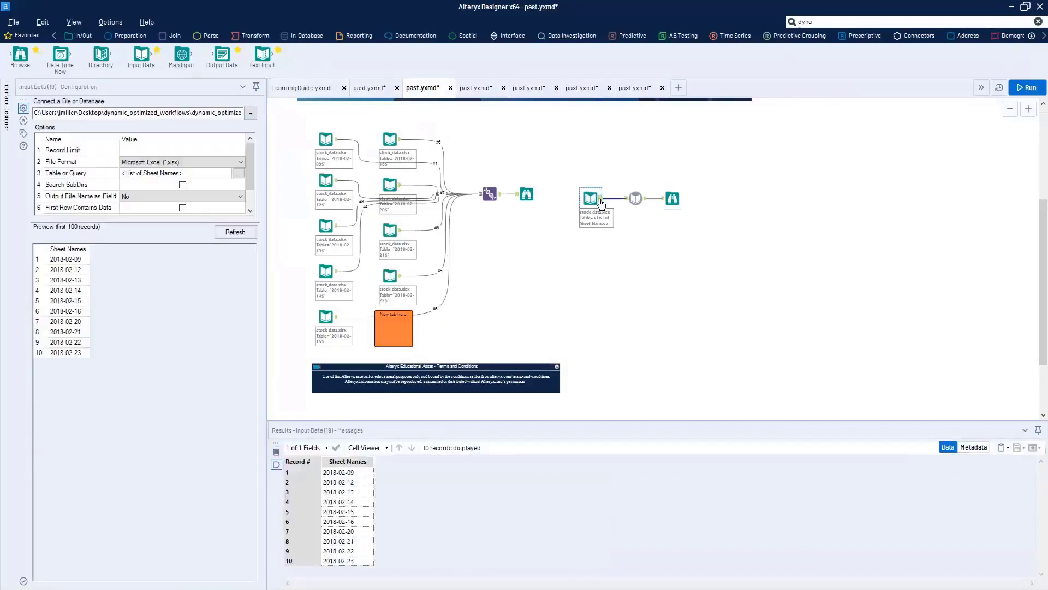
{"action": "left_click_drag", "start_coordinate": [339, 473], "coordinate": [354, 548]}
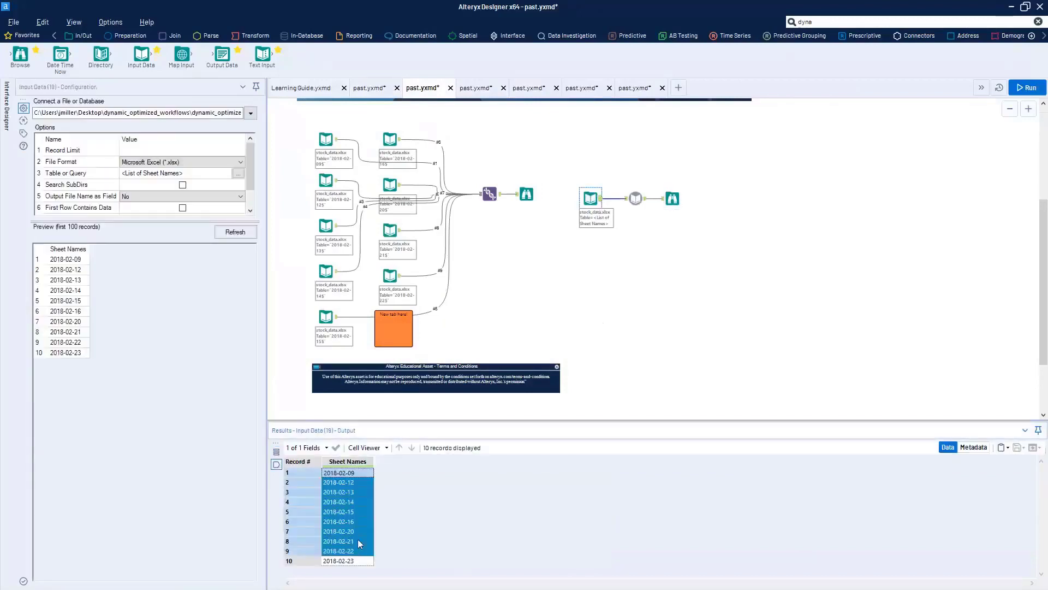
Step: Insert a Sample tool between the stock_data.xlsx sheet-name input and the Dynamic Input tool
{"action": "left_click", "coordinate": [865, 21]}
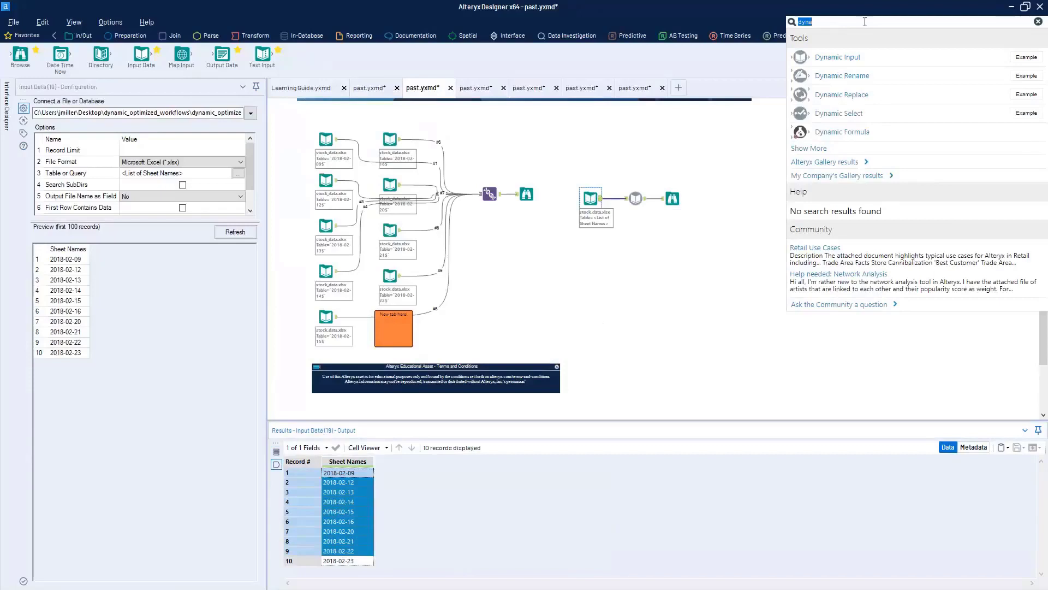
{"action": "type", "text": "top"}
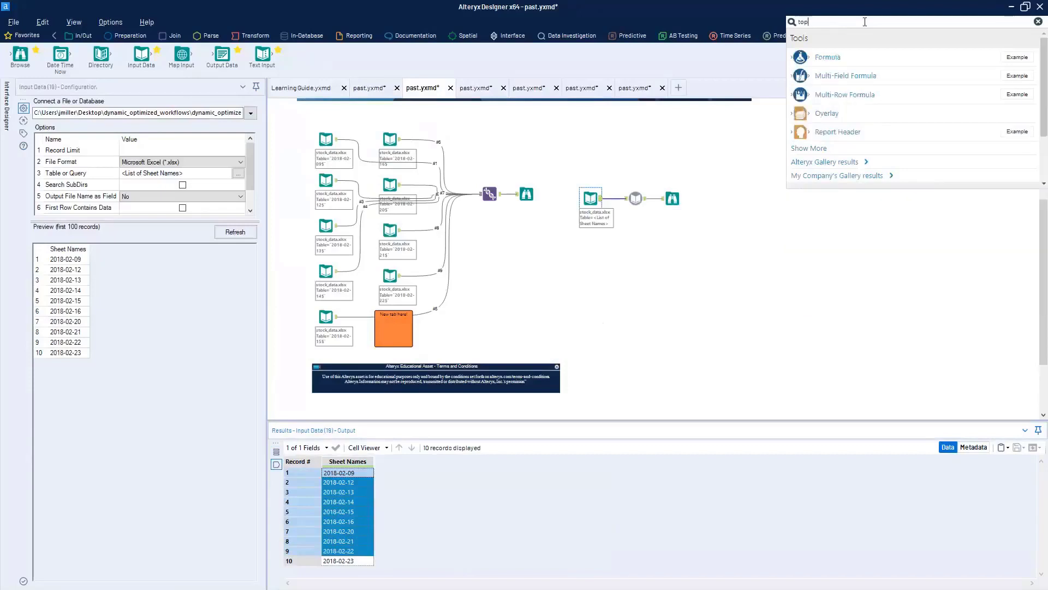
{"action": "key", "text": "BackSpace"}
{"action": "key", "text": "BackSpace"}
{"action": "key", "text": "BackSpace"}
{"action": "type", "text": "sample"}
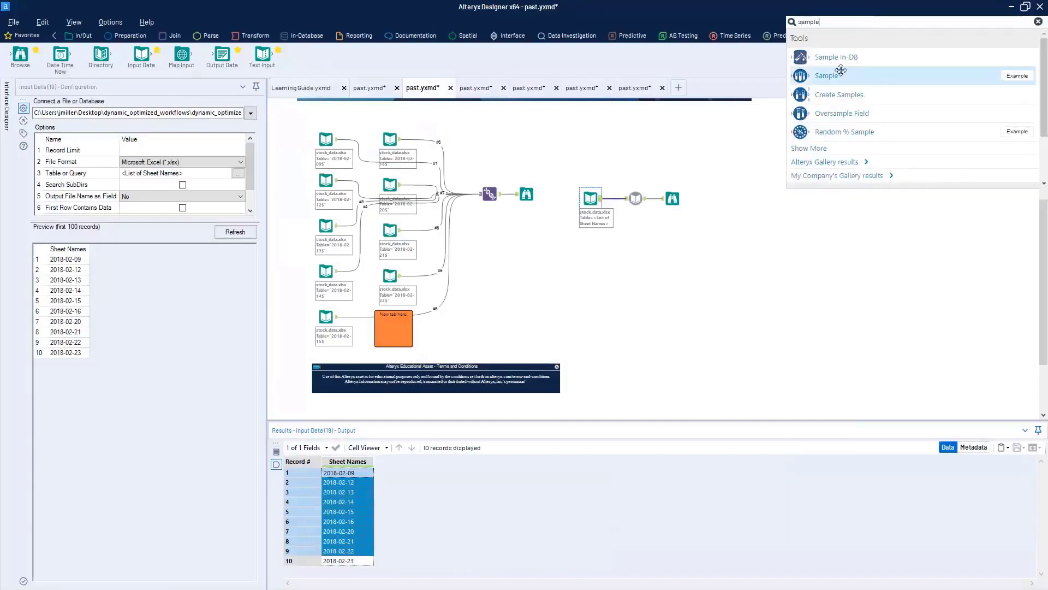
{"action": "left_click_drag", "start_coordinate": [842, 75], "coordinate": [613, 200]}
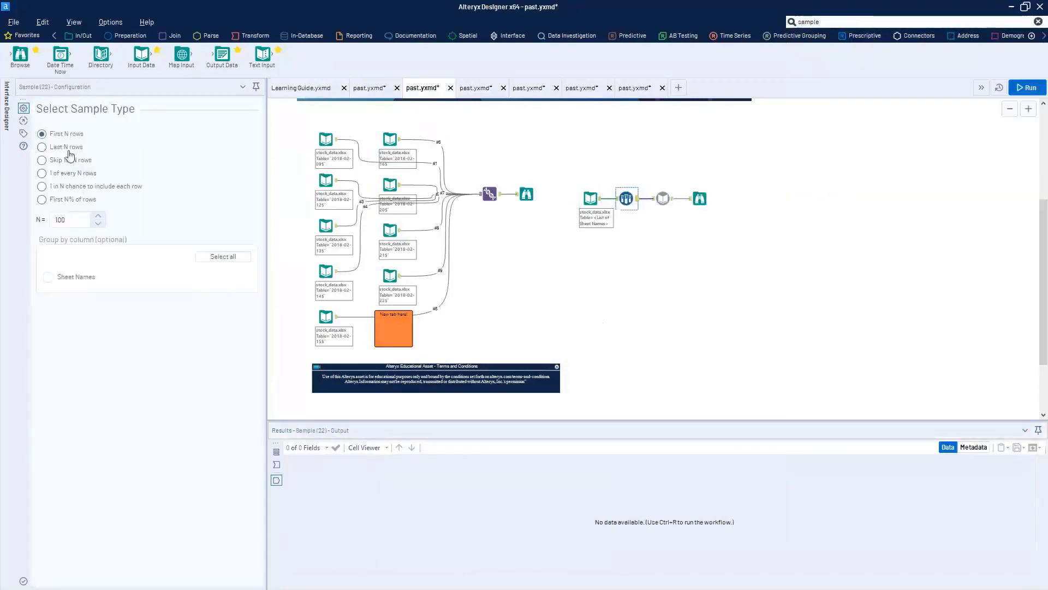
Step: Limit the Sample tool to the first 1 row, run the workflow and check the record returned by Dynamic Input
{"action": "left_click", "coordinate": [73, 219]}
{"action": "key", "text": "BackSpace"}
{"action": "key", "text": "BackSpace"}
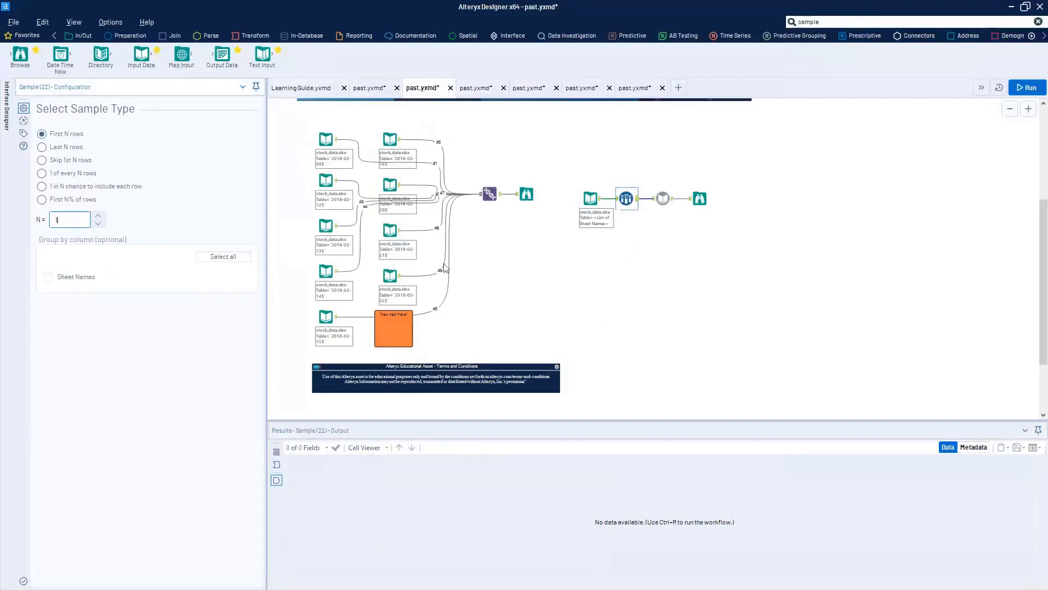
{"action": "key", "text": "ctrl+r"}
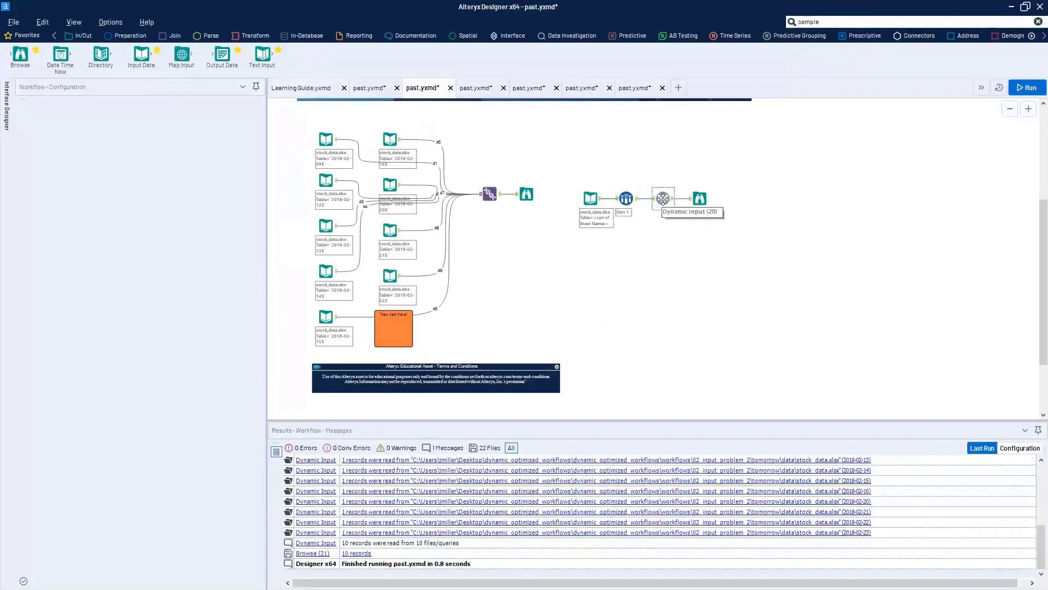
{"action": "left_click", "coordinate": [662, 198]}
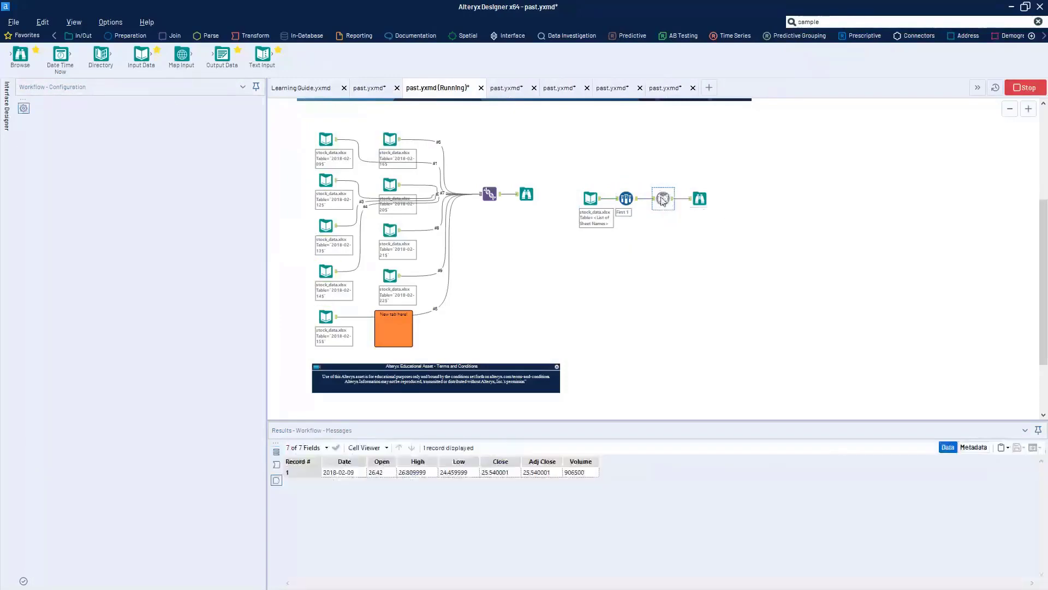
{"action": "left_click", "coordinate": [494, 472]}
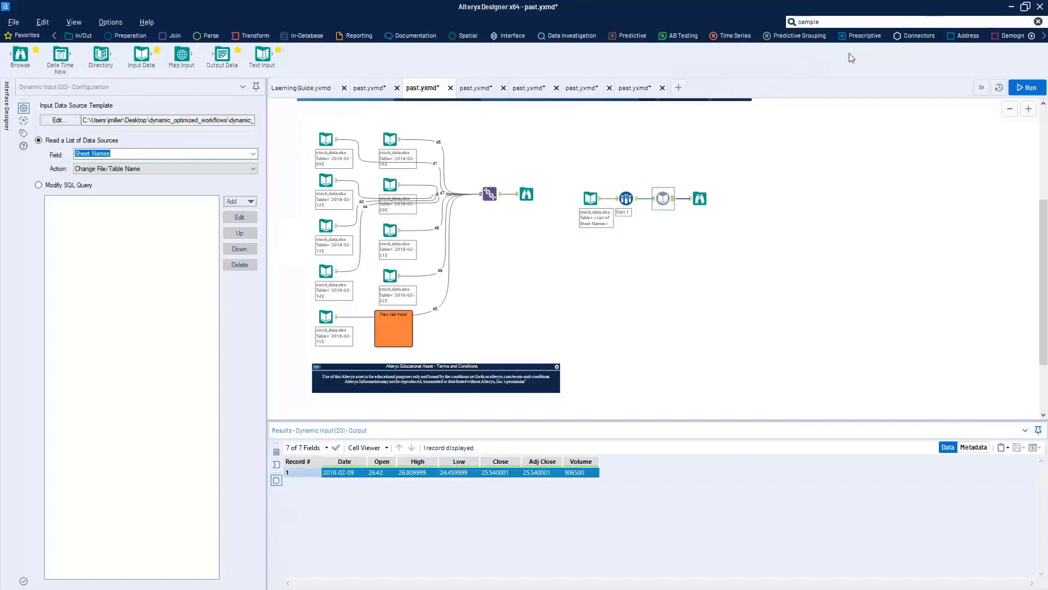
Step: Return to the customer sales workflow and examine the monthly travel columns in the Select tool's output
{"action": "left_click", "coordinate": [843, 17]}
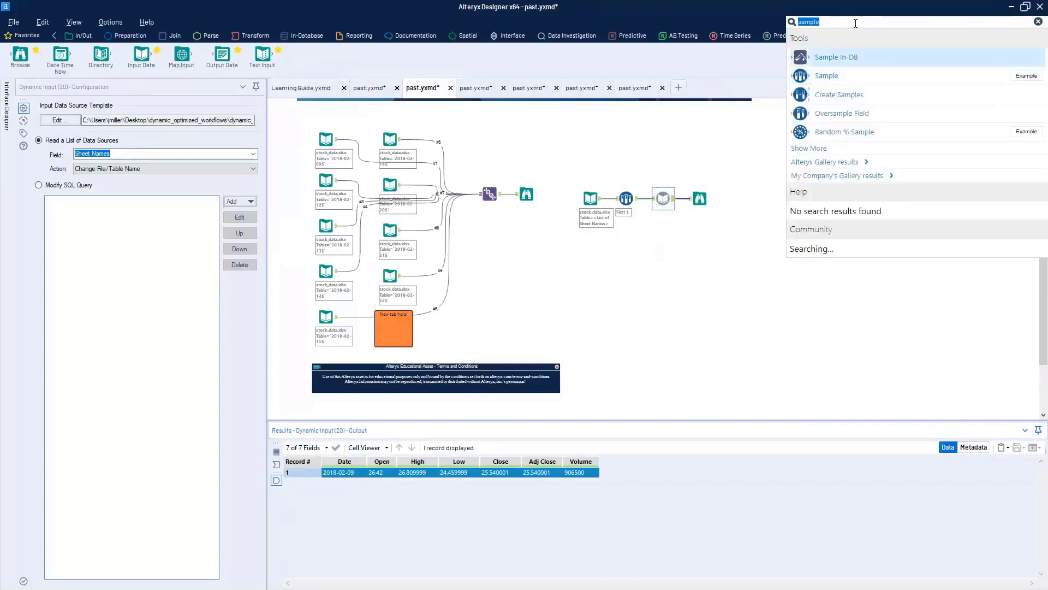
{"action": "left_click", "coordinate": [590, 89]}
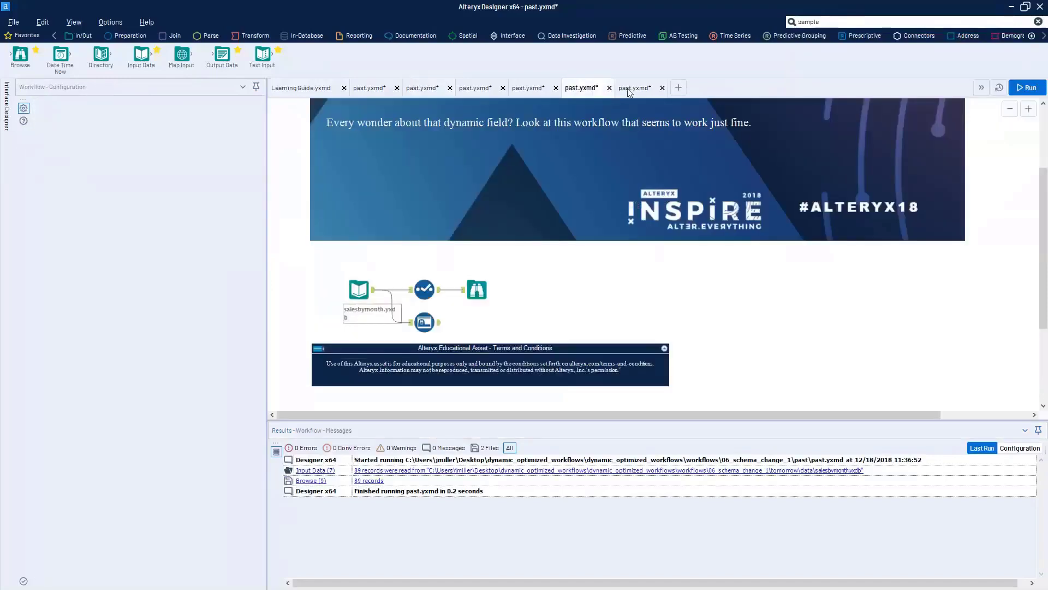
{"action": "left_click", "coordinate": [630, 89]}
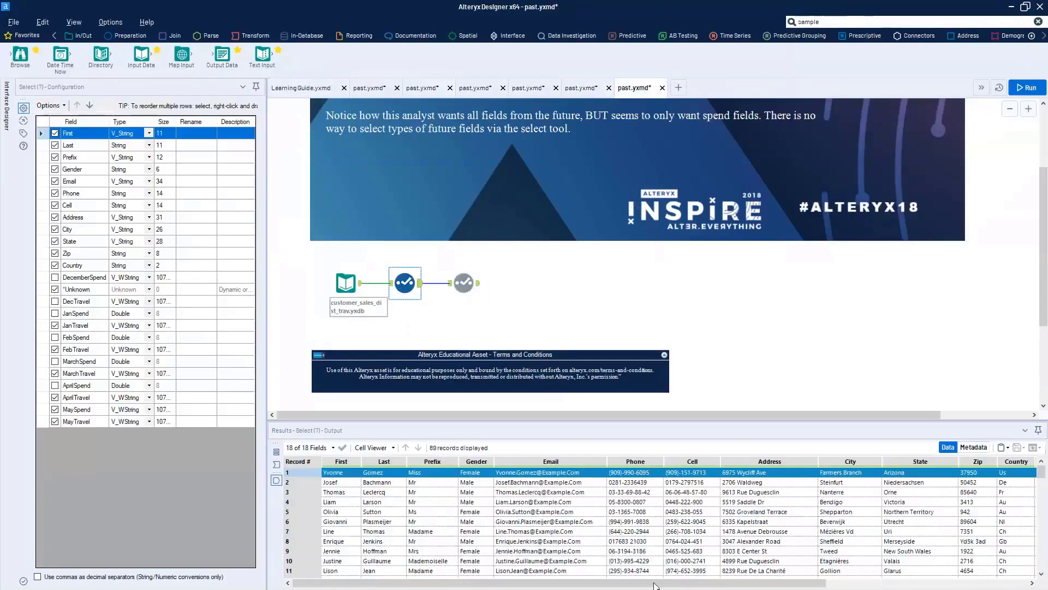
{"action": "left_click_drag", "start_coordinate": [655, 585], "coordinate": [856, 586]}
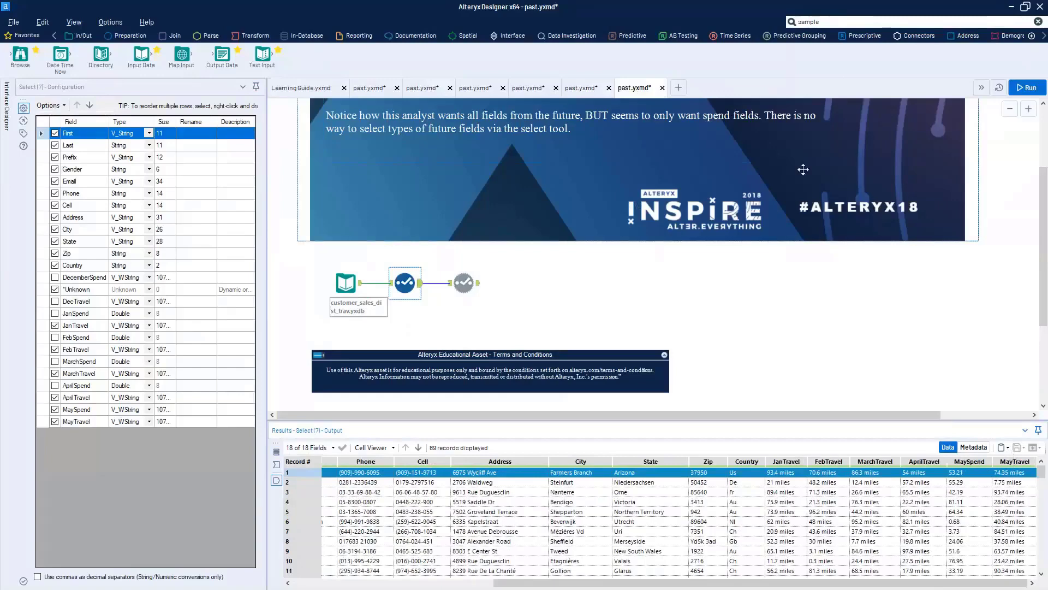
Step: Add a Dynamic Rename tool after the Dynamic Select tool and connect it to the Dynamic Select output
{"action": "left_click", "coordinate": [859, 18]}
{"action": "type", "text": "dyan"}
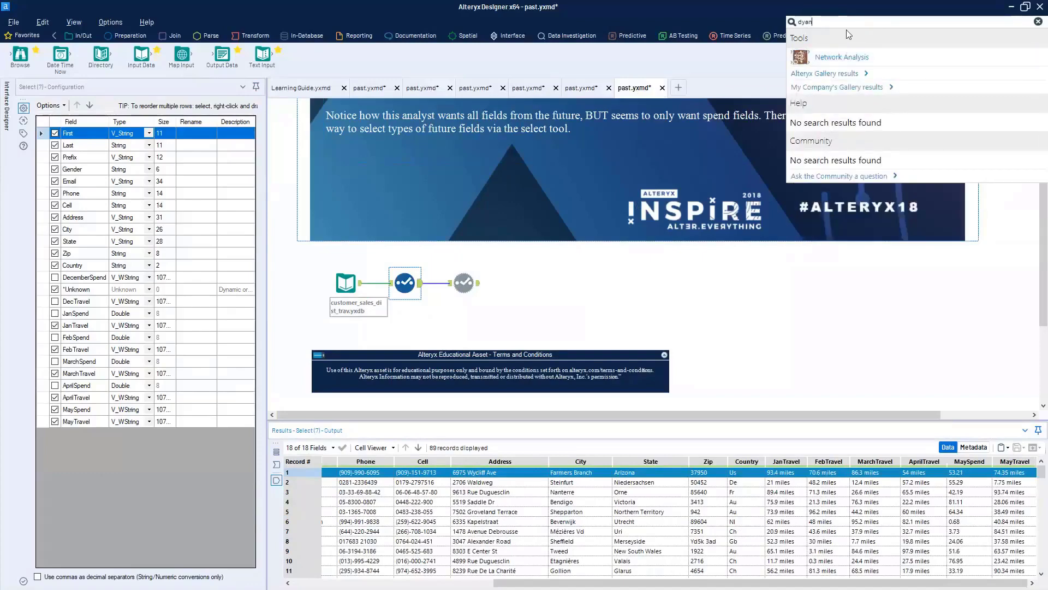
{"action": "key", "text": "BackSpace"}
{"action": "key", "text": "BackSpace"}
{"action": "type", "text": "ne"}
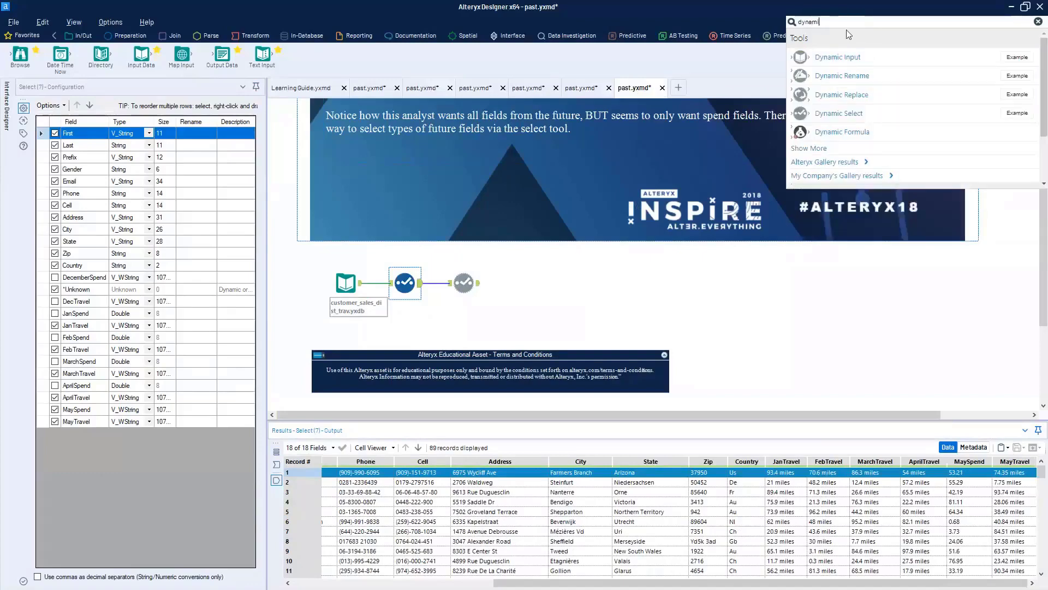
{"action": "left_click_drag", "start_coordinate": [842, 76], "coordinate": [517, 280]}
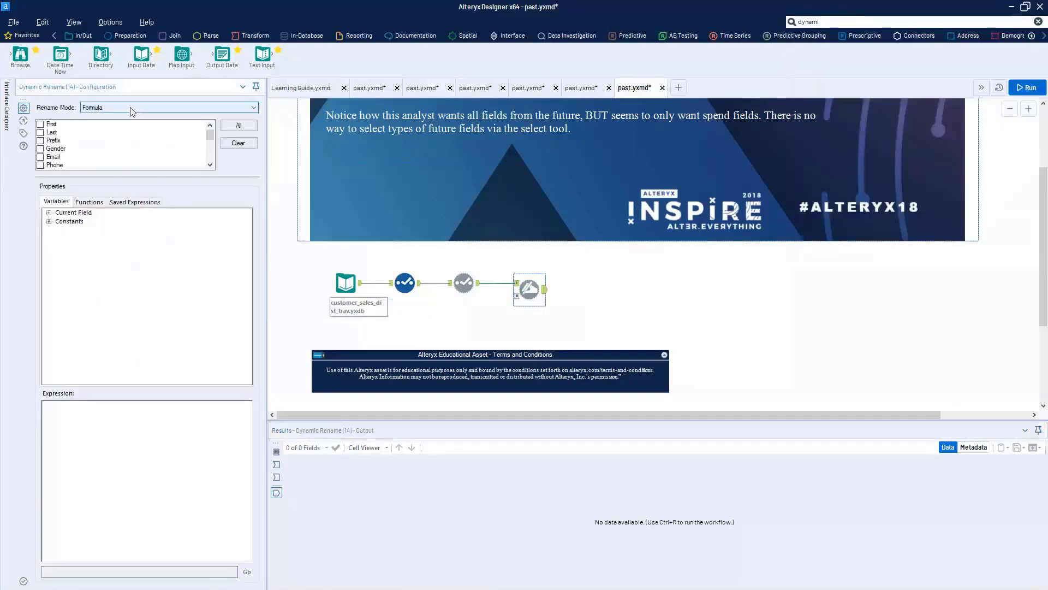
Step: Include JanTravel through MayTravel and Dynamic or Unknown Fields in the Dynamic Rename tool's field selection
{"action": "left_click_drag", "start_coordinate": [210, 136], "coordinate": [211, 162]}
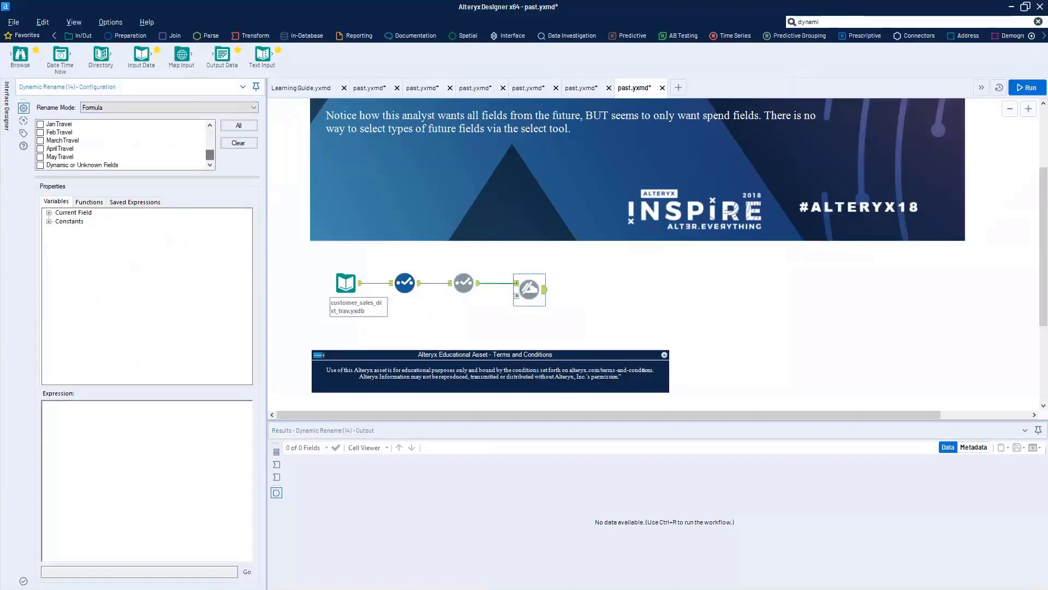
{"action": "left_click", "coordinate": [41, 165]}
{"action": "left_click", "coordinate": [41, 157]}
{"action": "left_click", "coordinate": [41, 149]}
{"action": "left_click", "coordinate": [40, 141]}
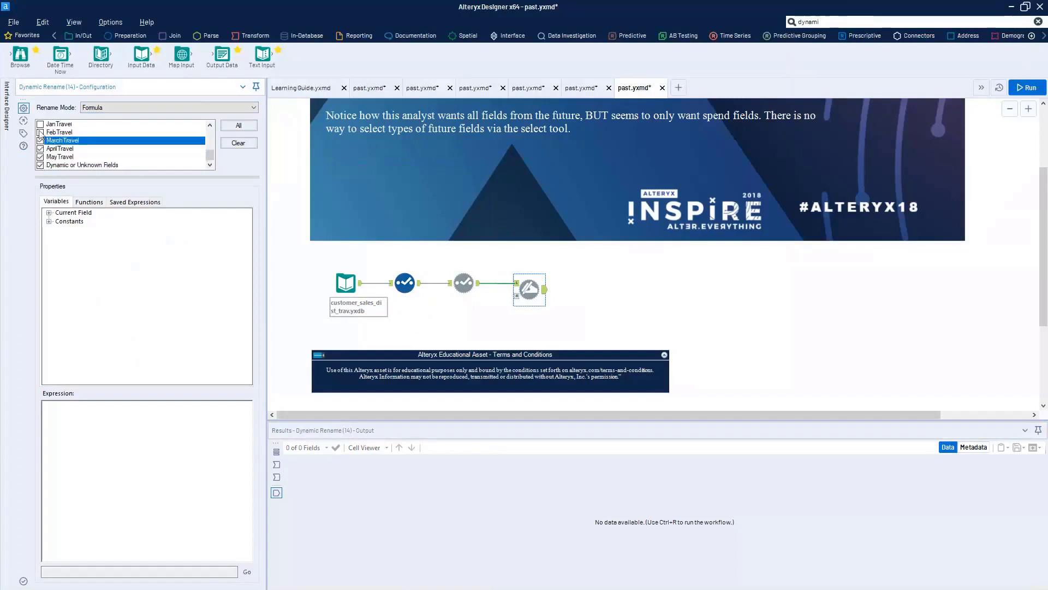
{"action": "left_click", "coordinate": [41, 134]}
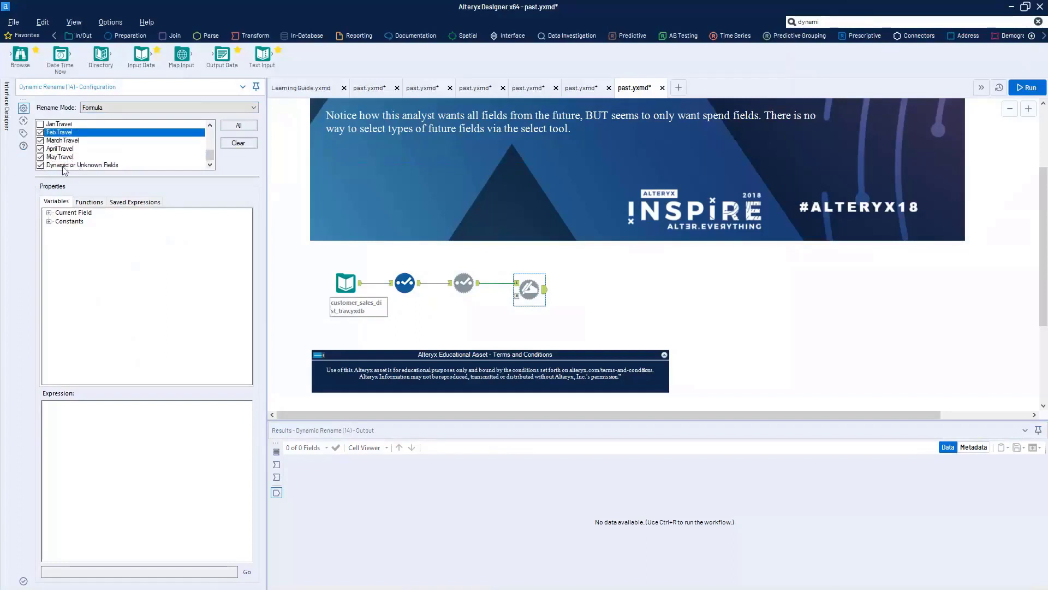
{"action": "left_click", "coordinate": [41, 124]}
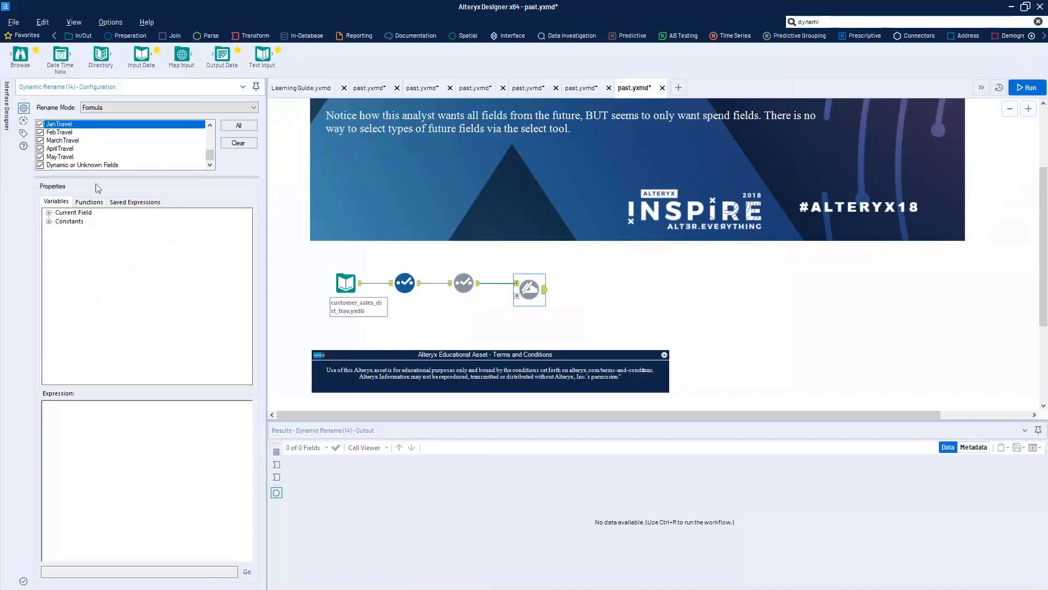
Step: Set Dynamic Rename to Remove Prefix/Suffix mode and have it remove "Travel" as a suffix
{"action": "left_click", "coordinate": [187, 107]}
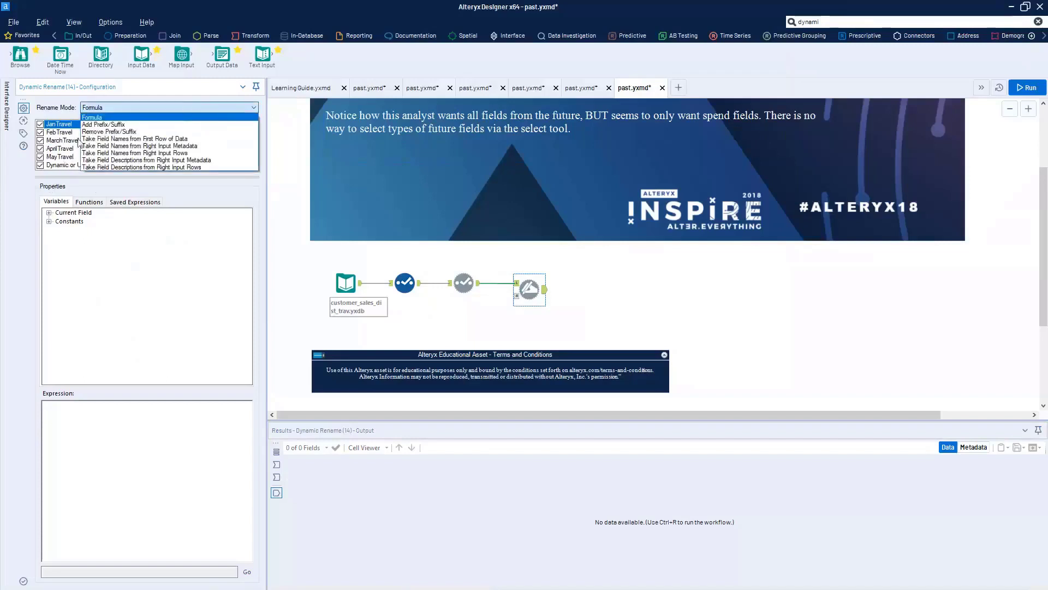
{"action": "left_click", "coordinate": [121, 131]}
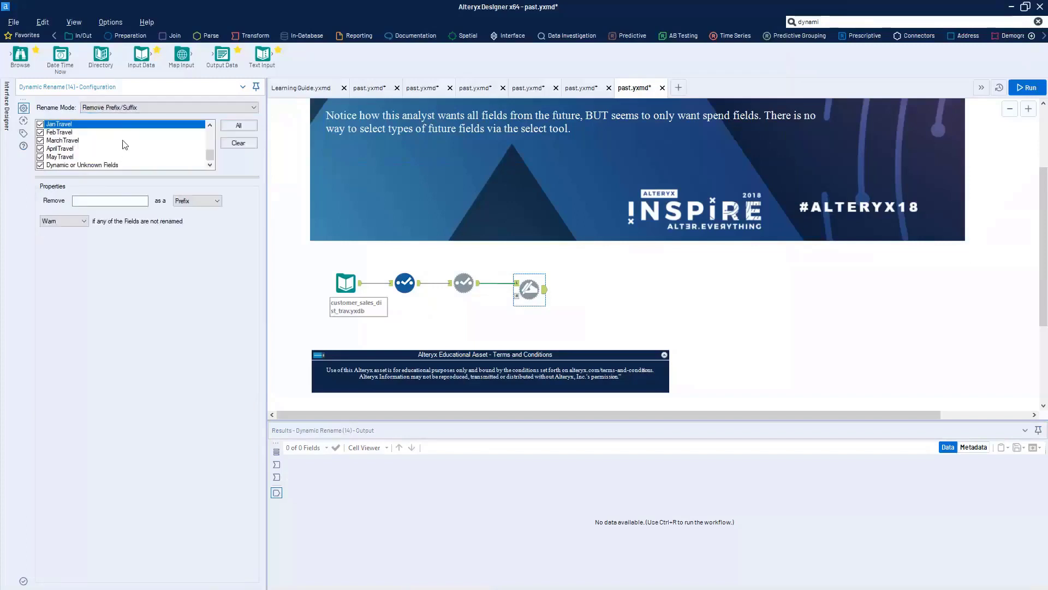
{"action": "left_click", "coordinate": [109, 200]}
{"action": "type", "text": "Travel"}
{"action": "left_click", "coordinate": [186, 201]}
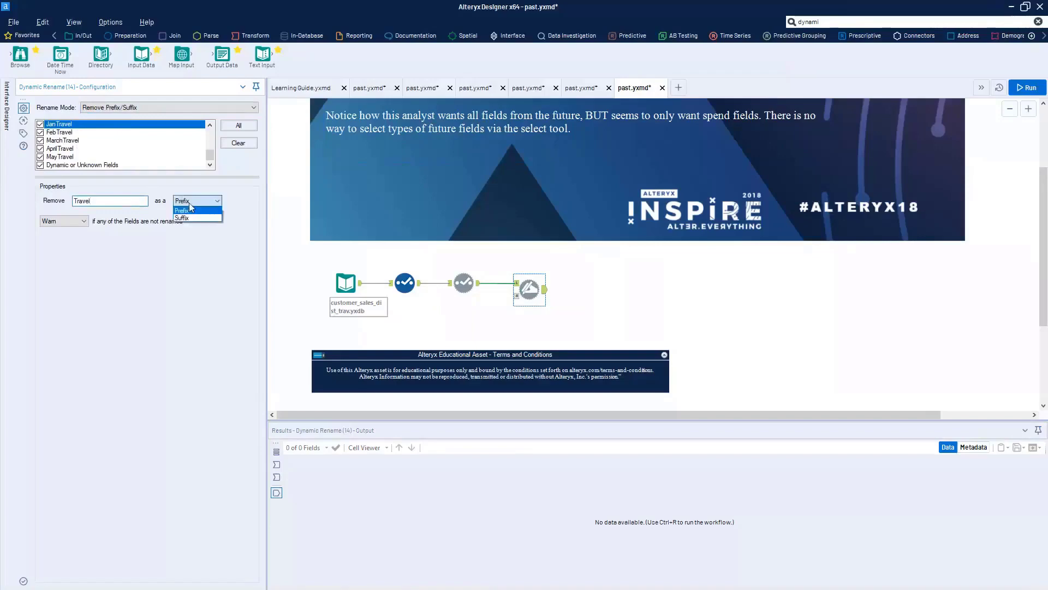
{"action": "left_click", "coordinate": [190, 218]}
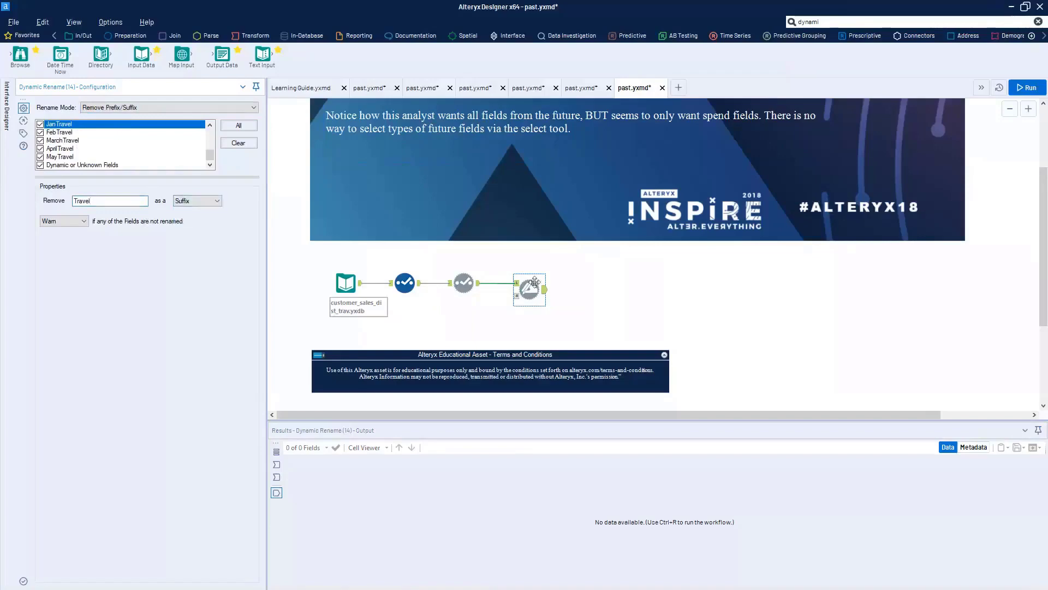
Step: Run the workflow, check the month column names in the Dynamic Rename output and review the available rename modes
{"action": "left_click", "coordinate": [498, 203]}
{"action": "key", "text": "ctrl+r"}
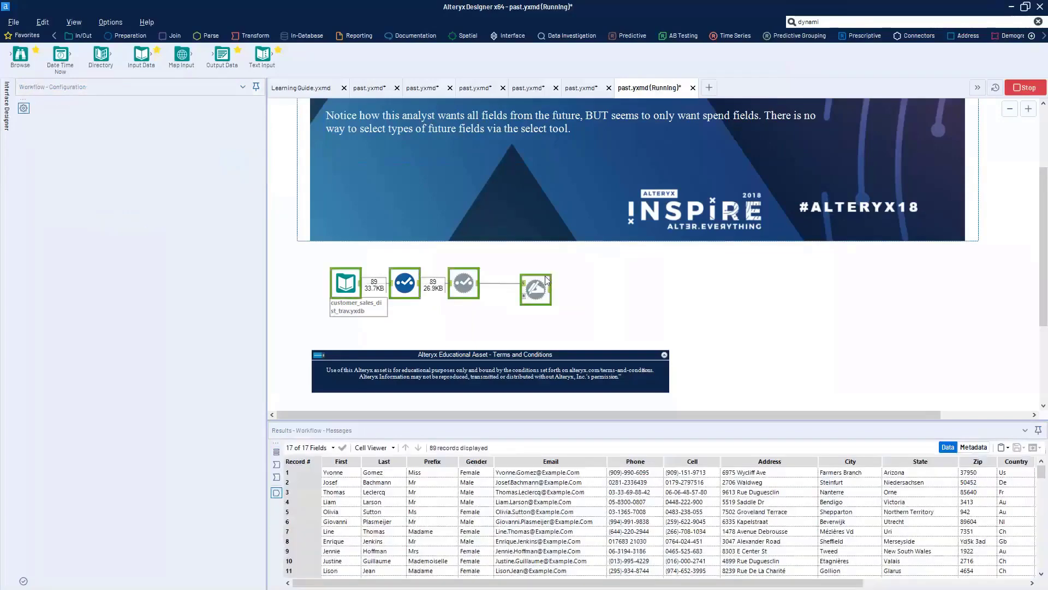
{"action": "left_click_drag", "start_coordinate": [796, 583], "coordinate": [966, 583]}
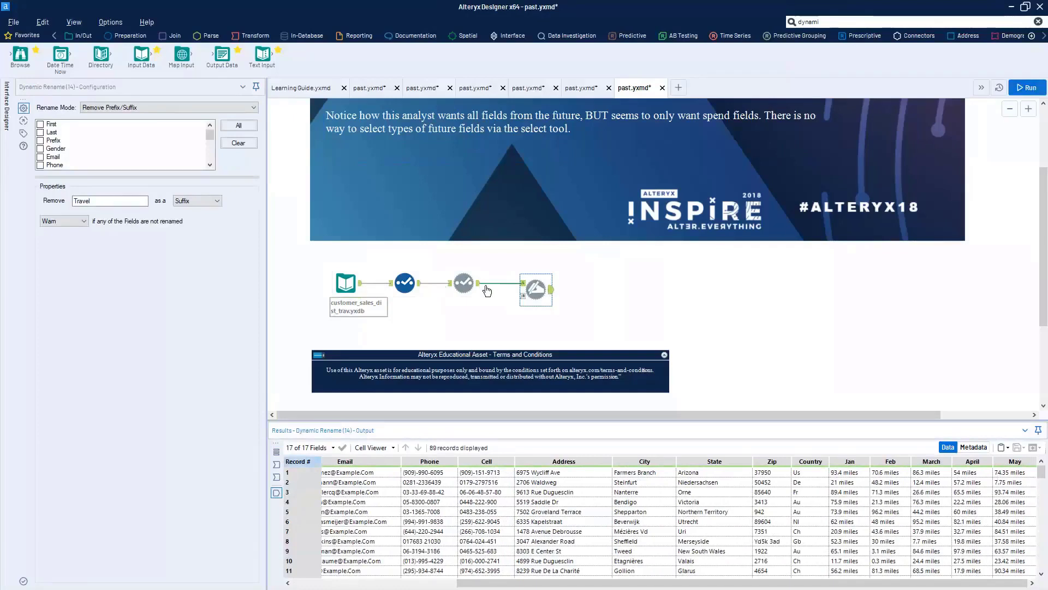
{"action": "left_click", "coordinate": [189, 107]}
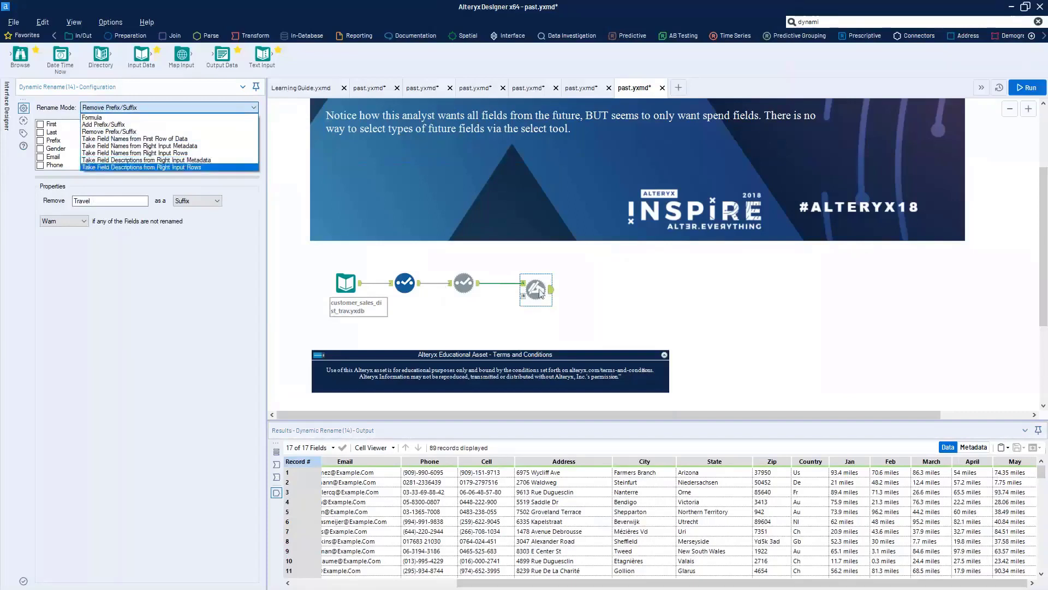
Step: Try to remove a common suffix from the DecemberSpend, JanSpend, FebSpend, MarchSpend and MaySpend fields in the Select tool
{"action": "left_click", "coordinate": [414, 289]}
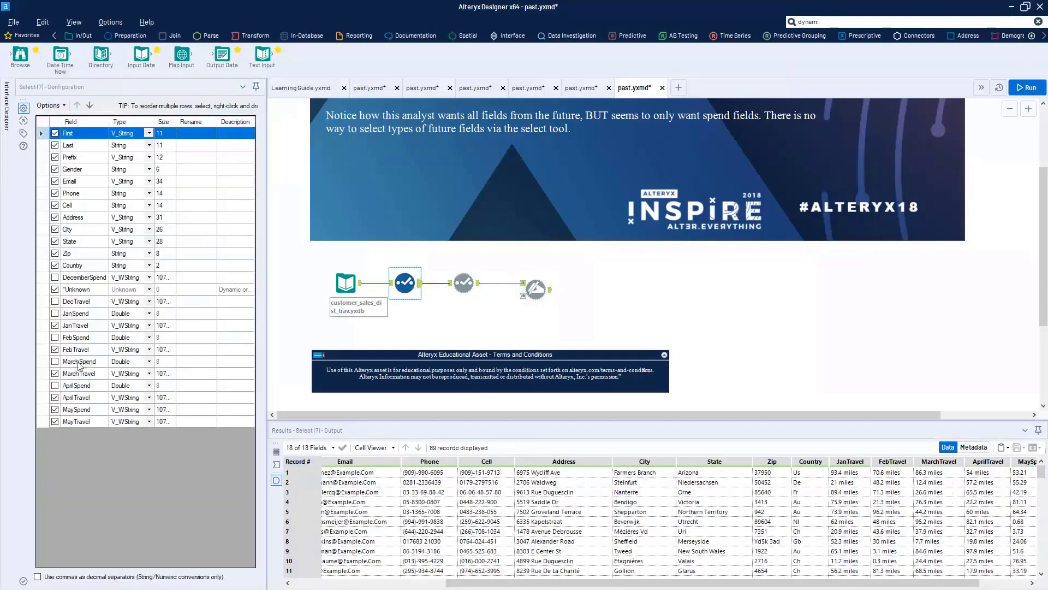
{"action": "left_click", "coordinate": [78, 411]}
{"action": "left_click", "coordinate": [88, 363], "text": "ctrl"}
{"action": "left_click", "coordinate": [83, 338], "text": "ctrl"}
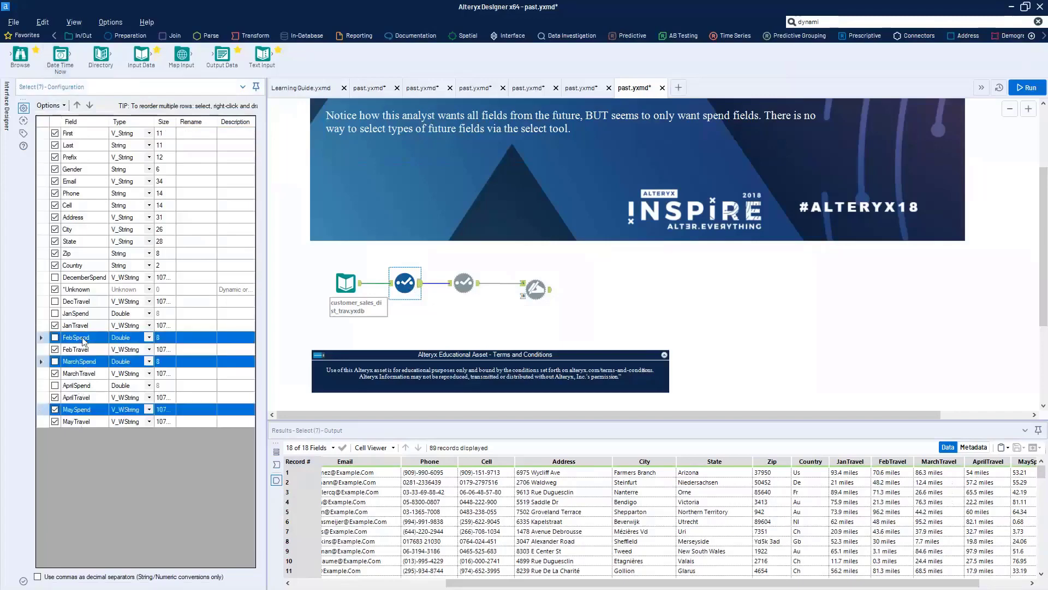
{"action": "left_click", "coordinate": [90, 314], "text": "ctrl"}
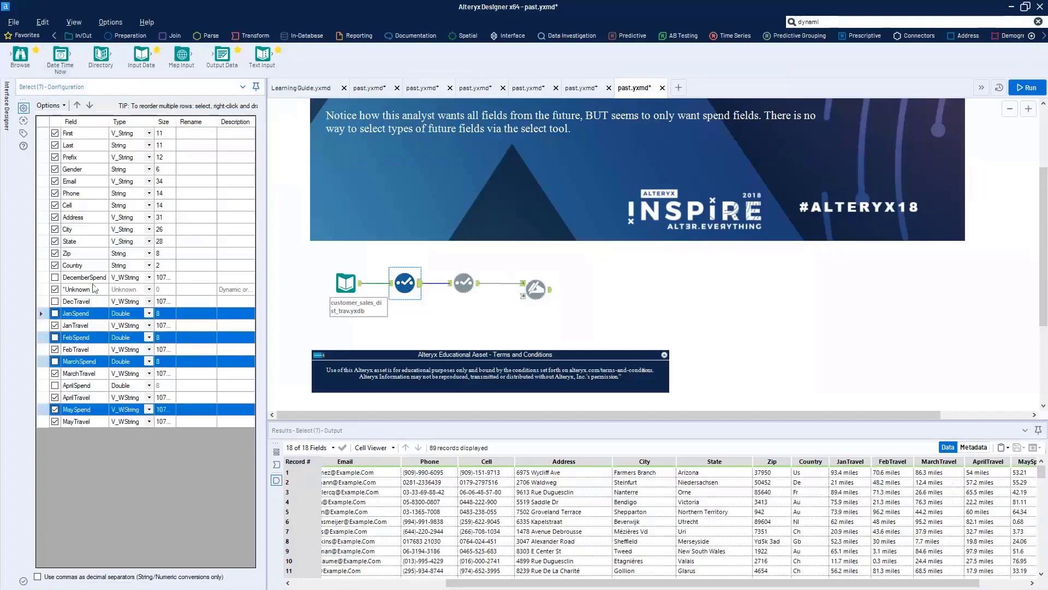
{"action": "left_click", "coordinate": [94, 278], "text": "ctrl"}
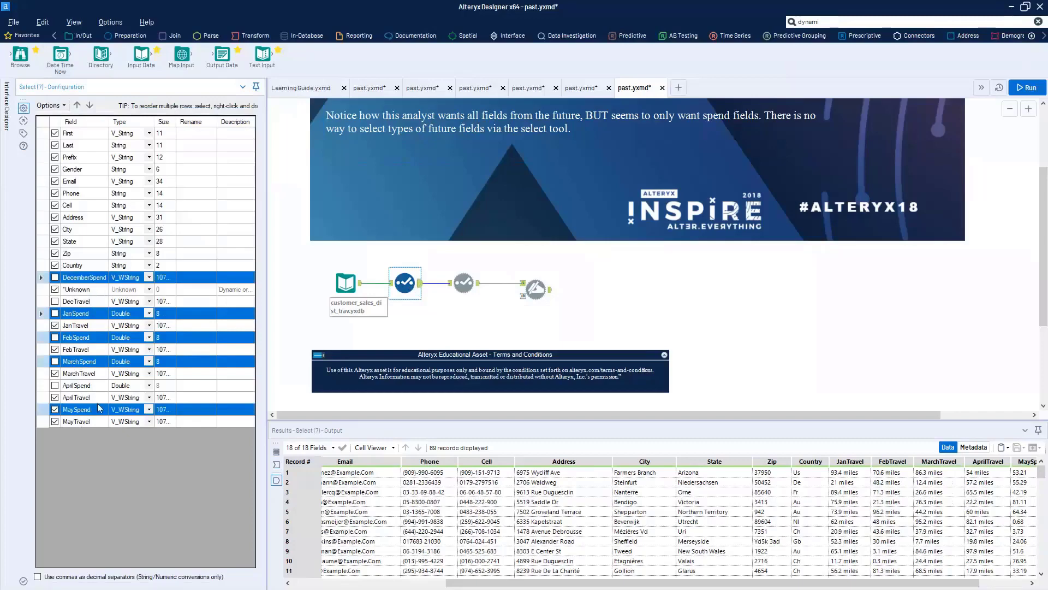
{"action": "left_click", "coordinate": [61, 106]}
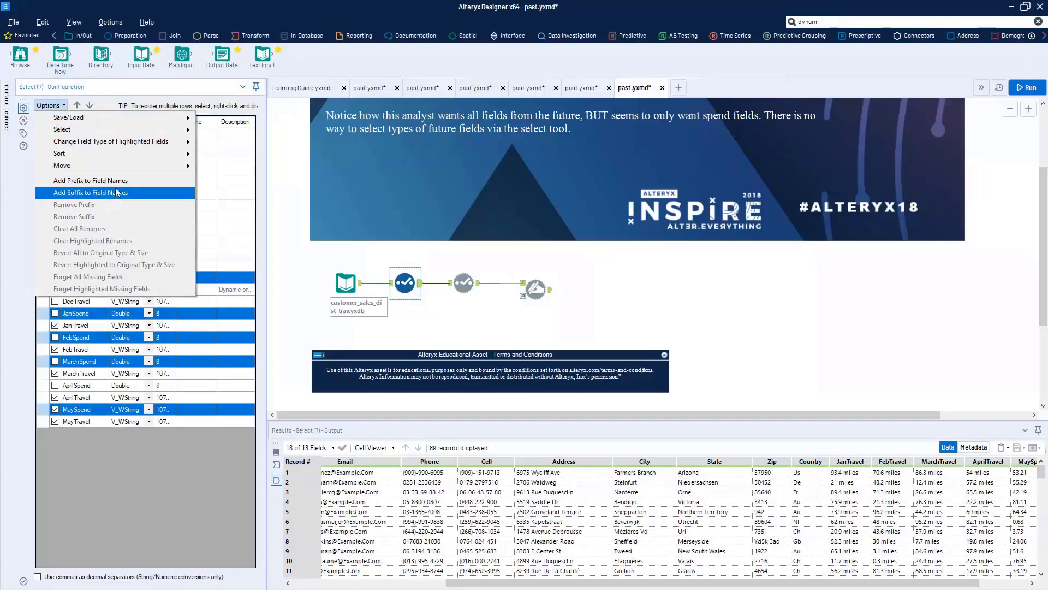
{"action": "left_click", "coordinate": [101, 362]}
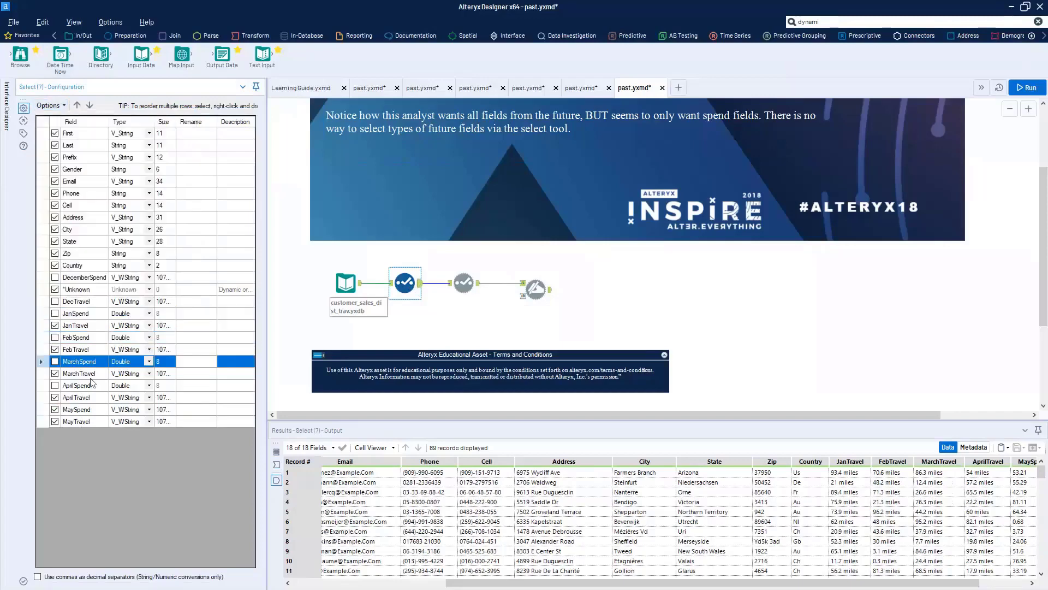
Step: Remove the "Travel" suffix from the FebTravel and MarchTravel field names in the Select tool
{"action": "left_click", "coordinate": [91, 377]}
{"action": "left_click", "coordinate": [40, 349], "text": "ctrl"}
{"action": "left_click", "coordinate": [55, 107]}
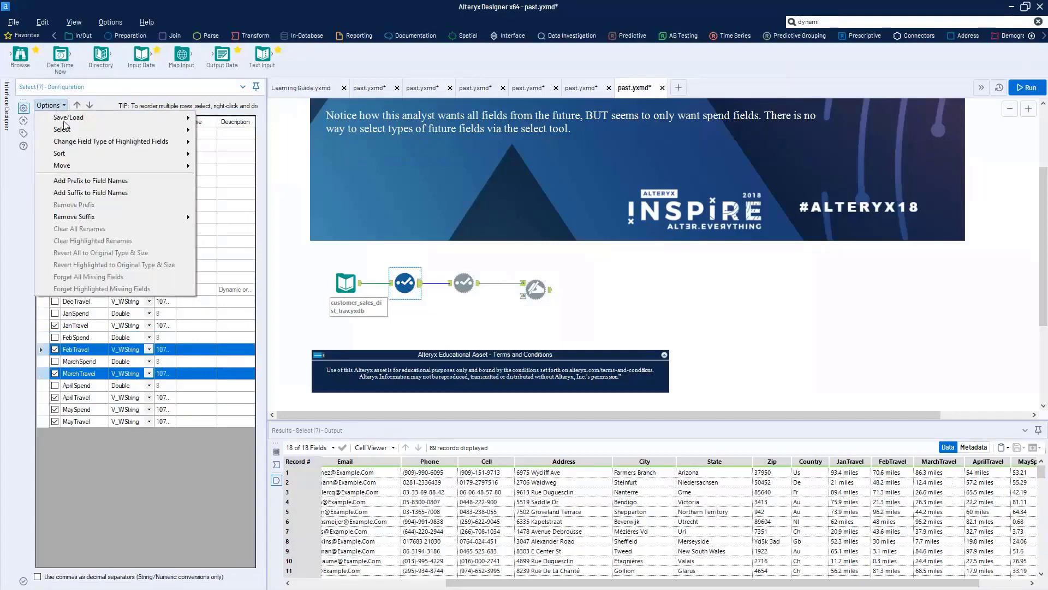
{"action": "mouse_move", "coordinate": [115, 216]}
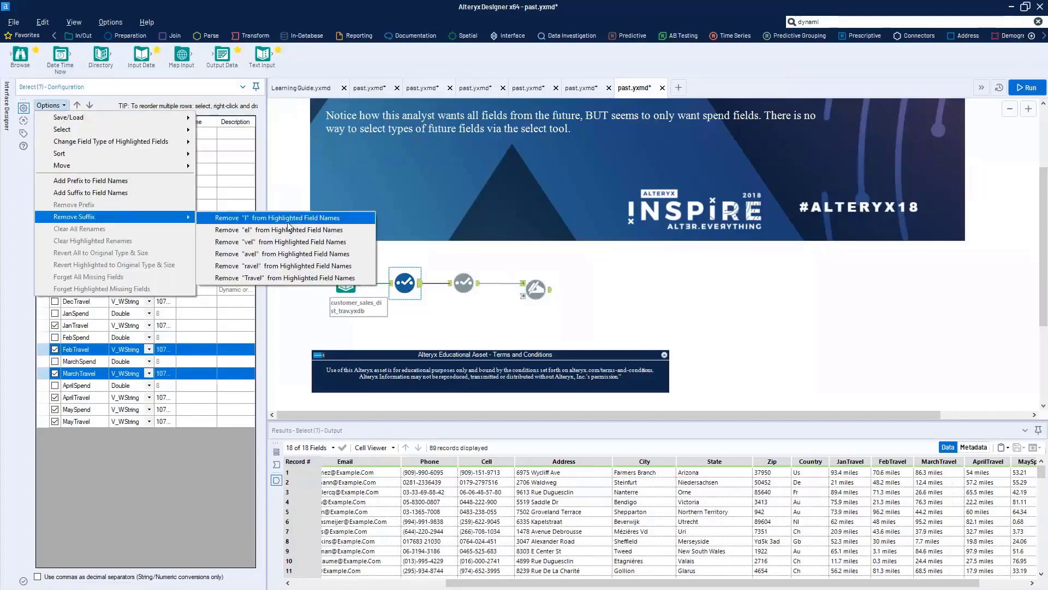
{"action": "left_click", "coordinate": [288, 278]}
{"action": "left_click", "coordinate": [194, 350]}
{"action": "left_click", "coordinate": [194, 385], "text": "shift"}
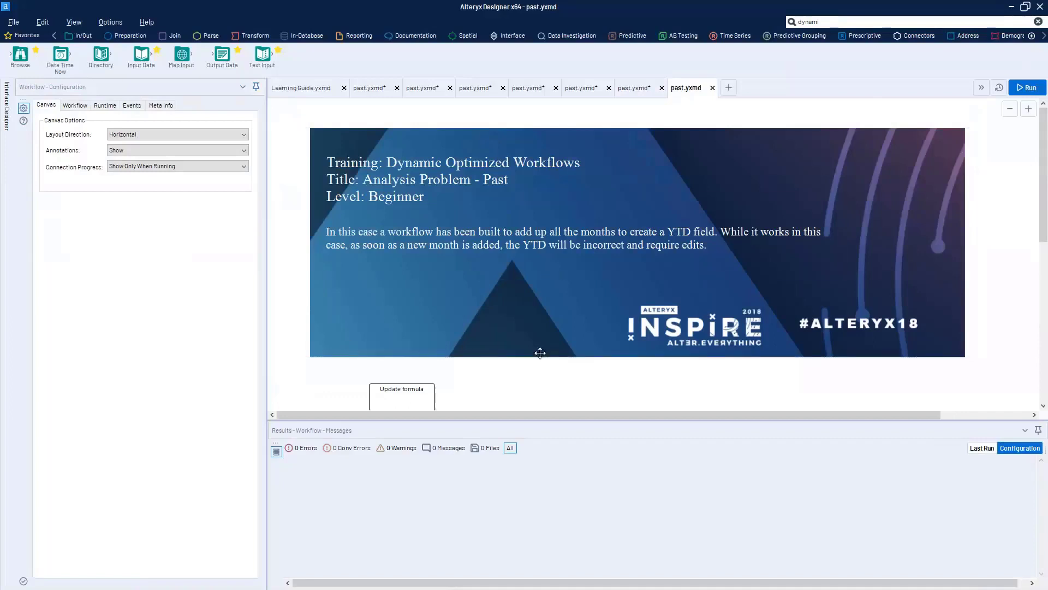
Step: Examine the monthly sales.yxdb input preview, checking the store names and the month columns across the wider configuration area
{"action": "scroll", "coordinate": [509, 354], "scroll_direction": "down", "scroll_amount": 5}
{"action": "scroll", "coordinate": [509, 354], "scroll_direction": "up", "scroll_amount": 3}
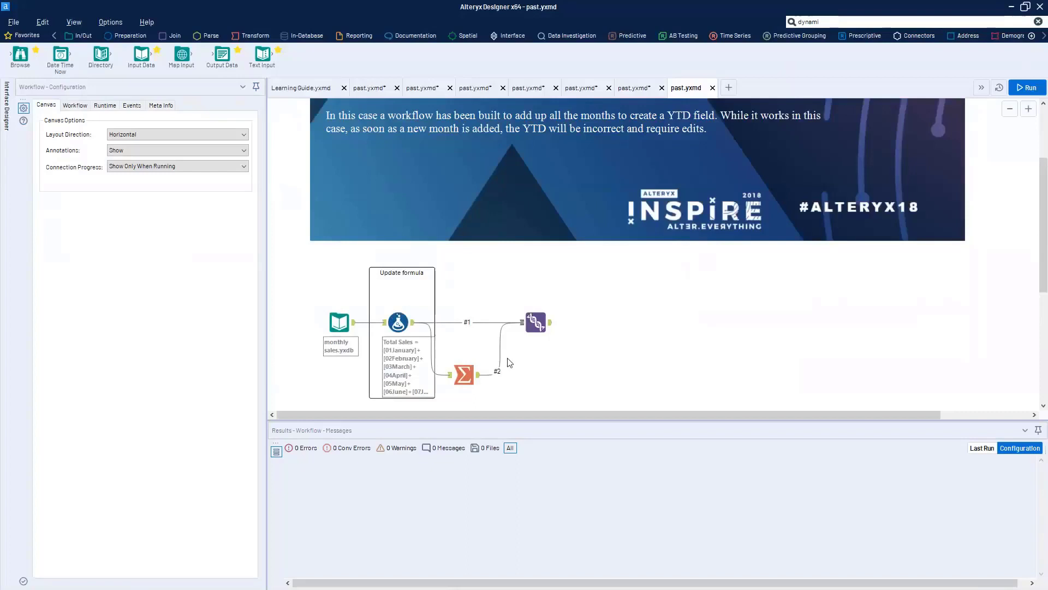
{"action": "left_click", "coordinate": [339, 322]}
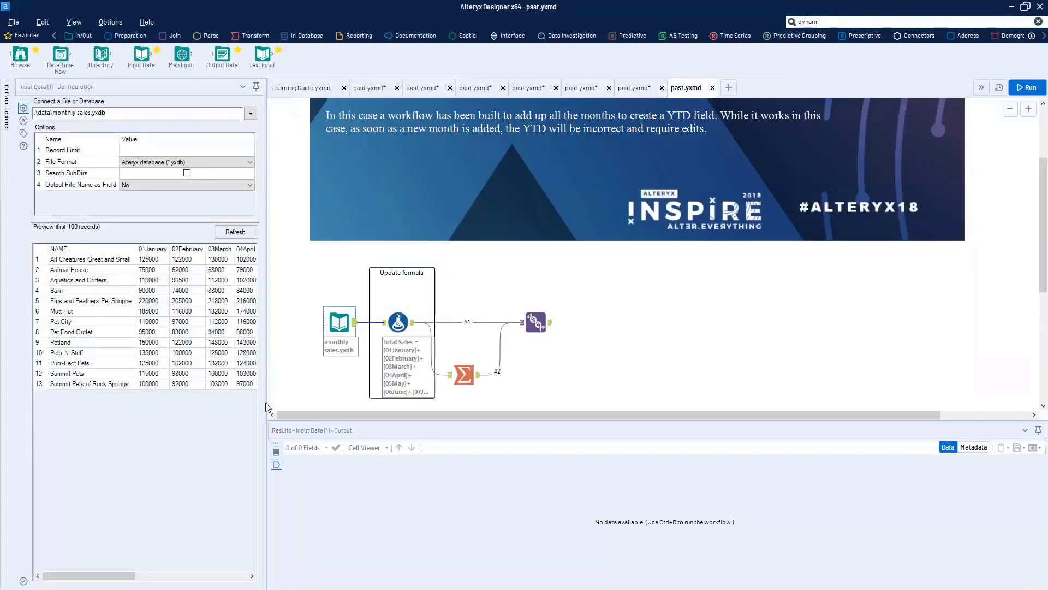
{"action": "left_click_drag", "start_coordinate": [265, 402], "coordinate": [373, 401]}
{"action": "left_click", "coordinate": [155, 262]}
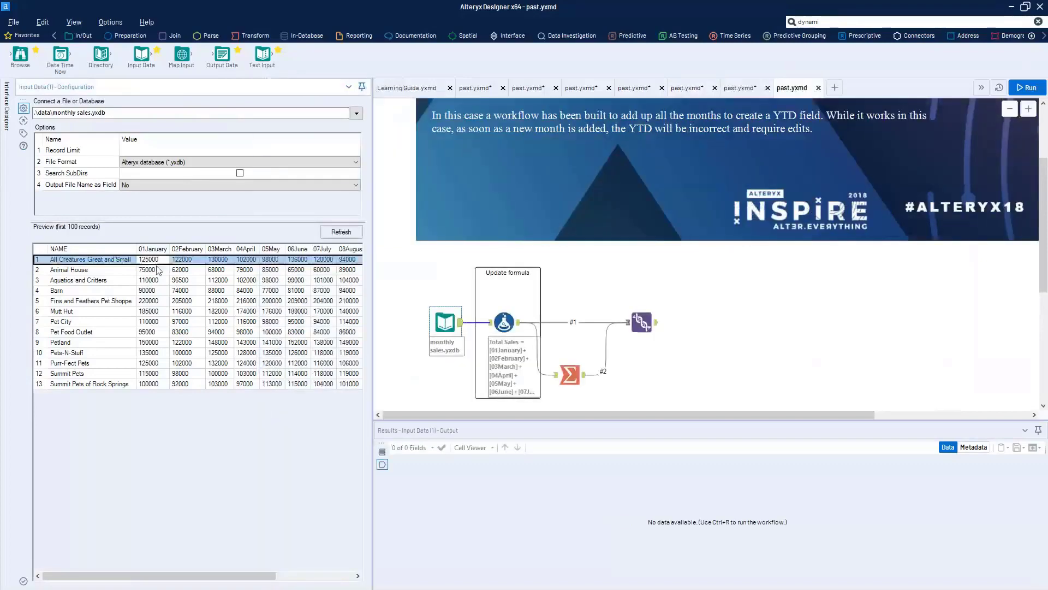
{"action": "left_click", "coordinate": [158, 270], "text": "shift"}
{"action": "left_click_drag", "start_coordinate": [241, 569], "coordinate": [329, 571]}
{"action": "left_click_drag", "start_coordinate": [41, 260], "coordinate": [112, 362]}
{"action": "left_click_drag", "start_coordinate": [133, 261], "coordinate": [143, 281]}
{"action": "left_click_drag", "start_coordinate": [253, 291], "coordinate": [294, 331]}
Step: Run the workflow and inspect the Formula tool's Total Sales expression and its output for the first record
{"action": "left_click", "coordinate": [504, 322]}
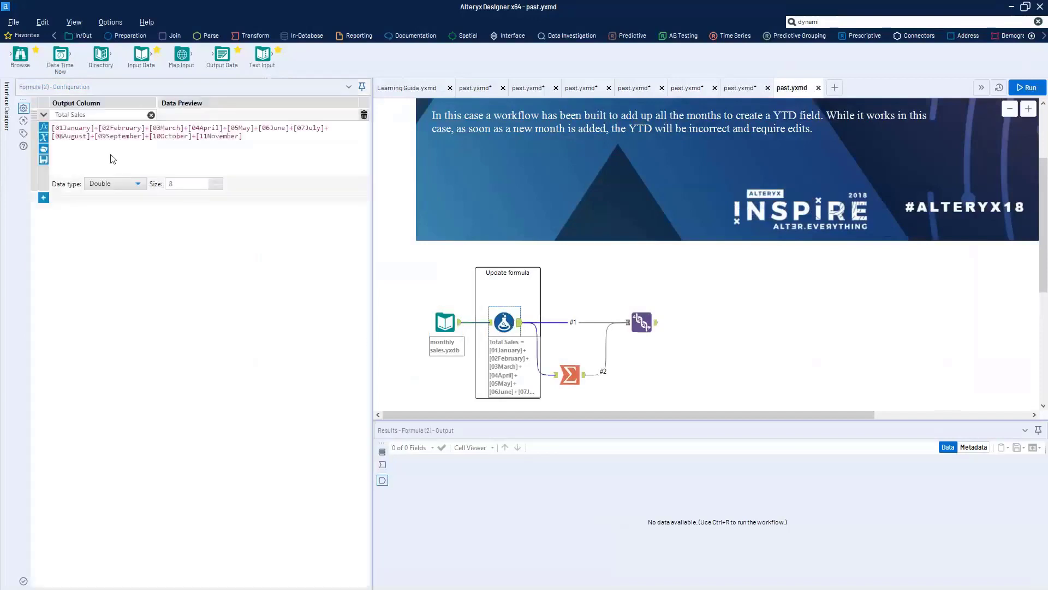
{"action": "left_click", "coordinate": [521, 330]}
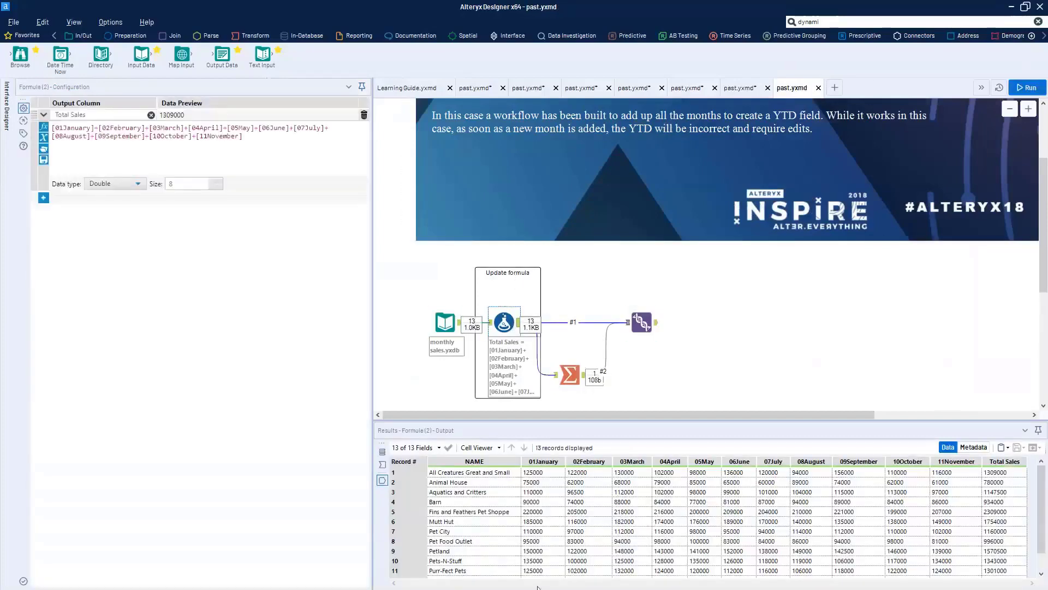
{"action": "left_click", "coordinate": [1003, 475]}
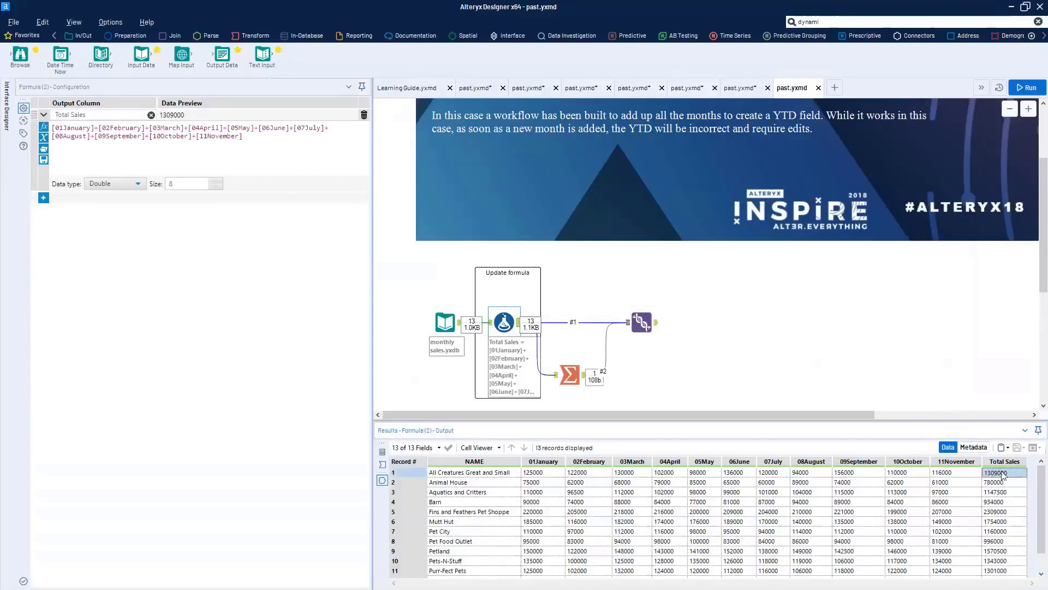
{"action": "mouse_move", "coordinate": [1002, 472]}
{"action": "left_mouse_down"}
{"action": "mouse_move", "coordinate": [963, 475]}
{"action": "mouse_move", "coordinate": [999, 472]}
{"action": "left_mouse_up"}
{"action": "double_click", "coordinate": [999, 473]}
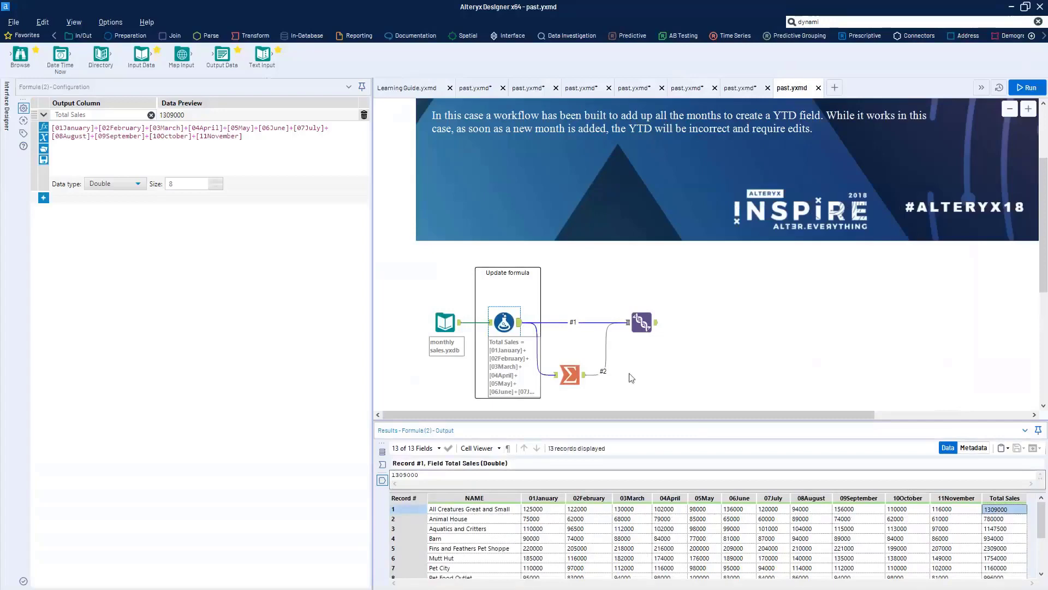
{"action": "scroll", "coordinate": [631, 378], "scroll_direction": "down", "scroll_amount": 3}
Step: Review the Summarize tool's sum actions, the Total Sales column in the Union output and its final totals row
{"action": "left_click", "coordinate": [570, 258]}
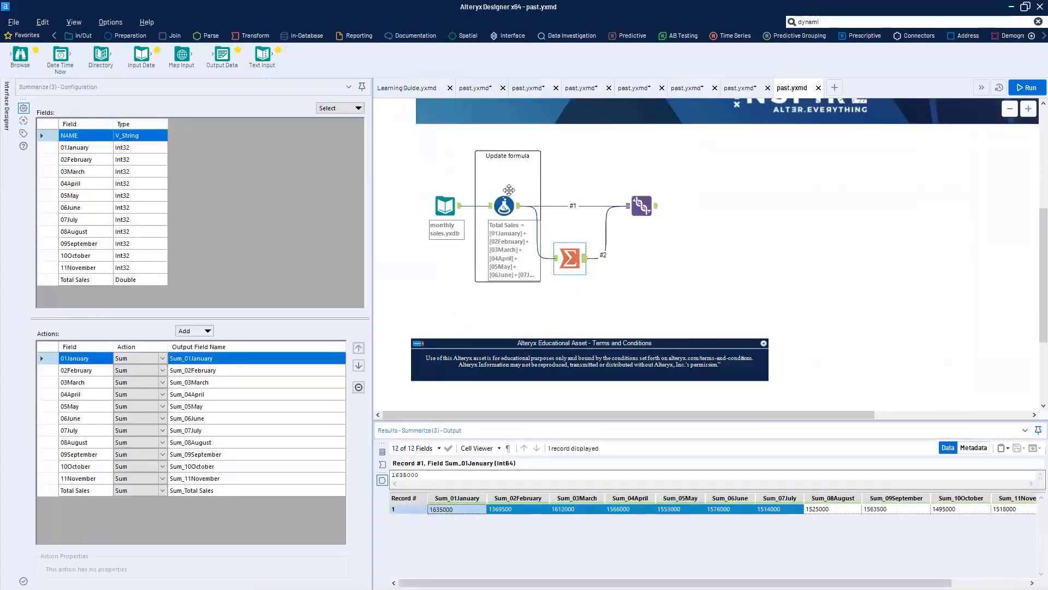
{"action": "left_click", "coordinate": [656, 207]}
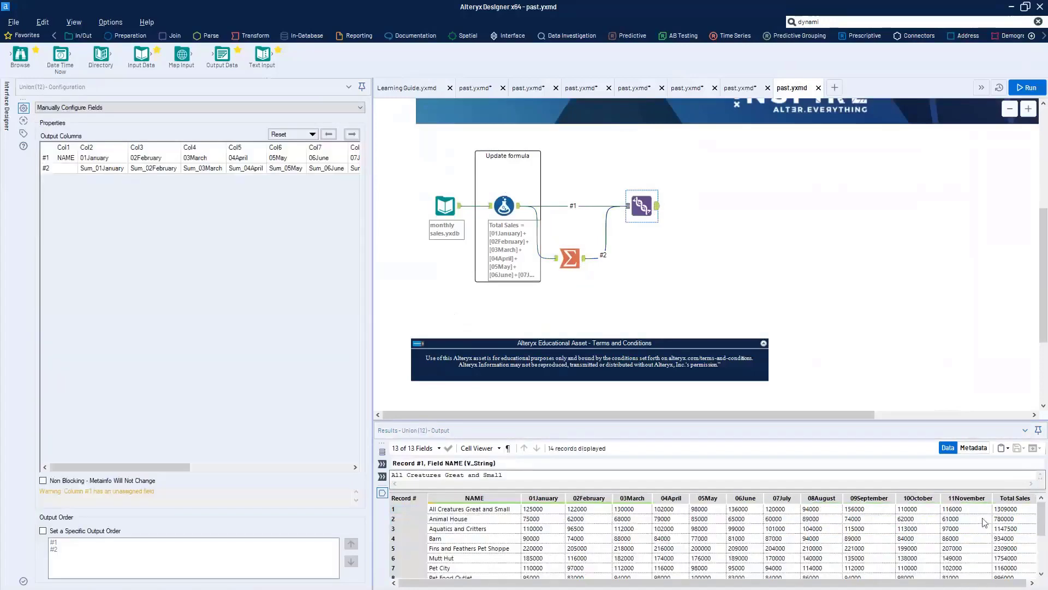
{"action": "left_click_drag", "start_coordinate": [1014, 509], "coordinate": [1016, 558]}
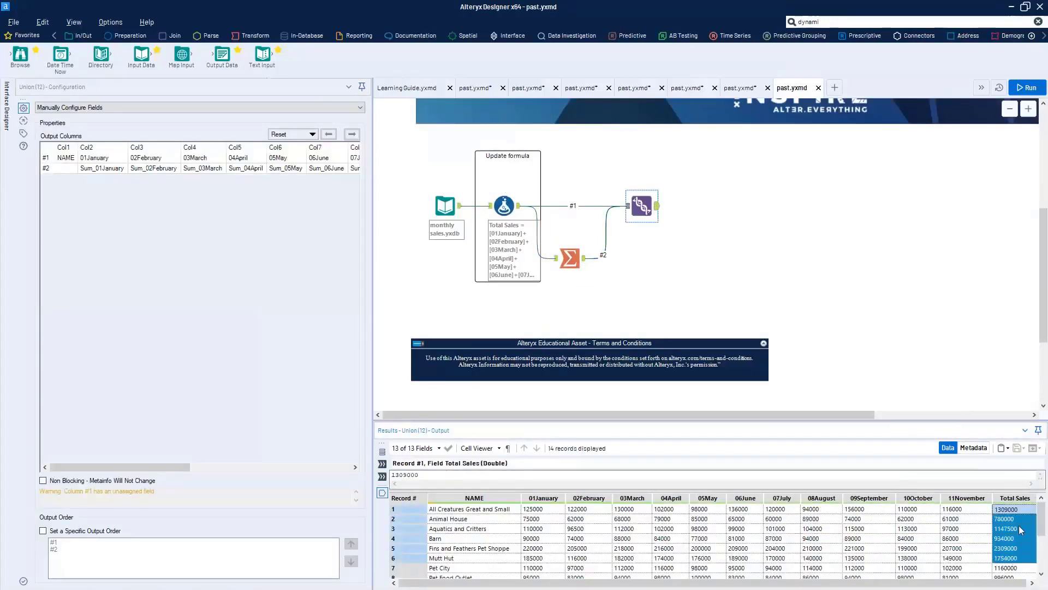
{"action": "scroll", "coordinate": [1019, 530], "scroll_direction": "down", "scroll_amount": 3}
{"action": "left_click", "coordinate": [1003, 568]}
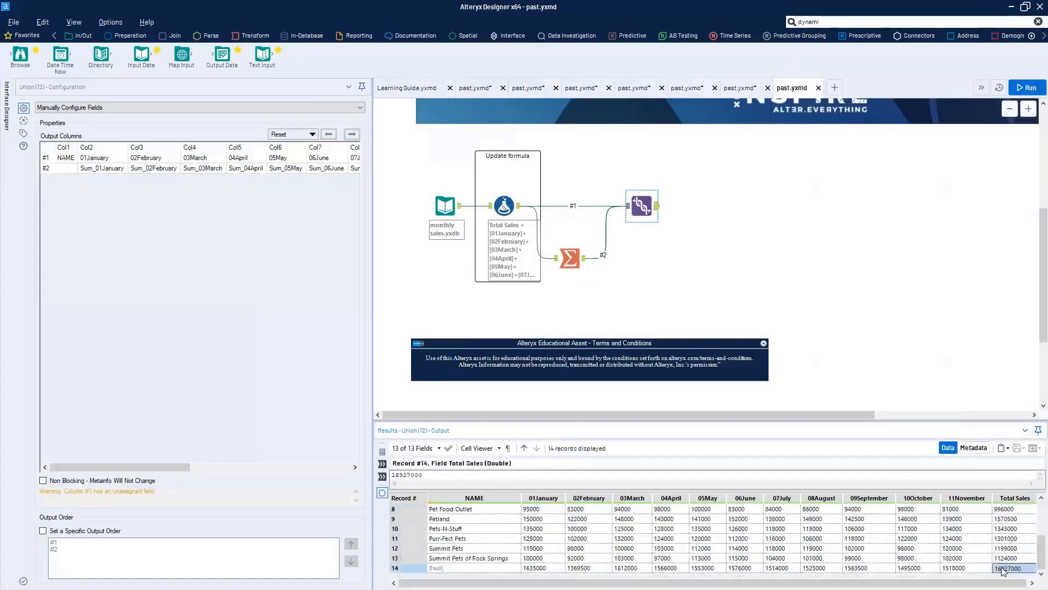
{"action": "left_click_drag", "start_coordinate": [1003, 571], "coordinate": [540, 569]}
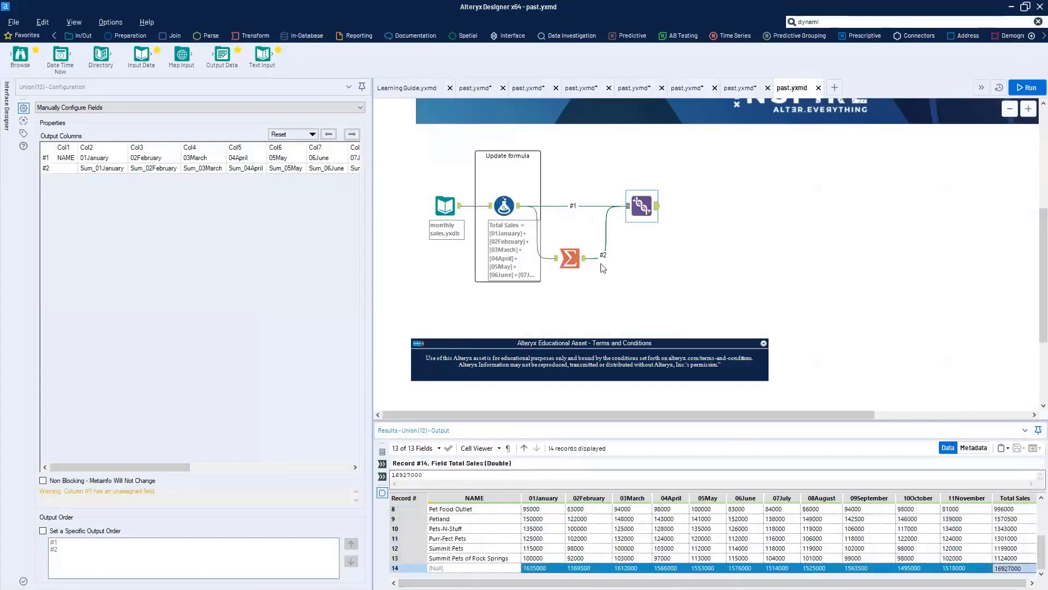
Step: Point the existing Input Data tool to monthly sales.yxdb in the tomorrow data folder, run the workflow and check the 12December column
{"action": "left_click", "coordinate": [460, 206]}
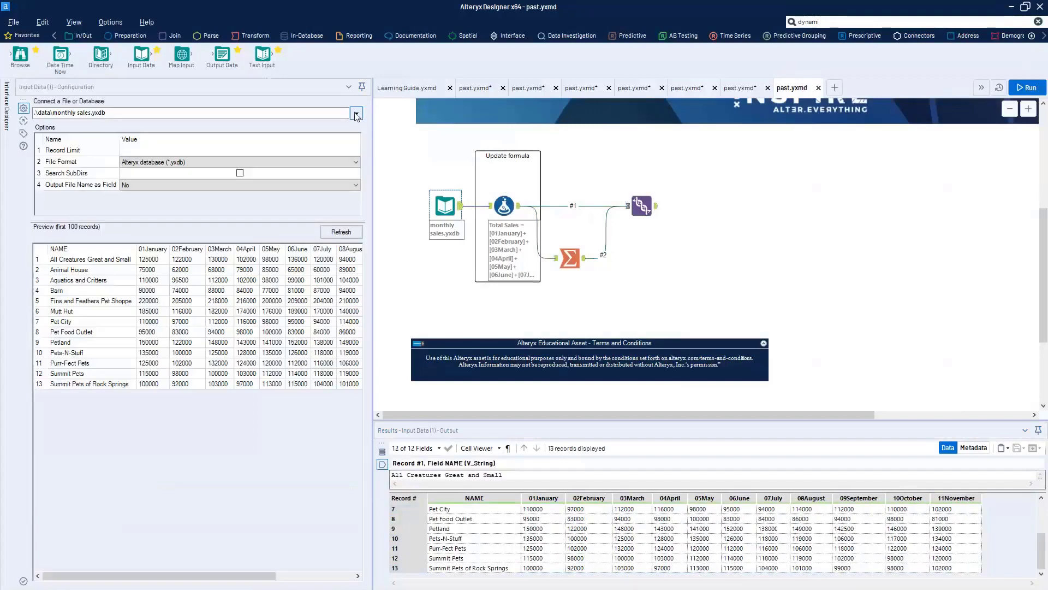
{"action": "left_click", "coordinate": [356, 114]}
{"action": "left_click", "coordinate": [327, 146]}
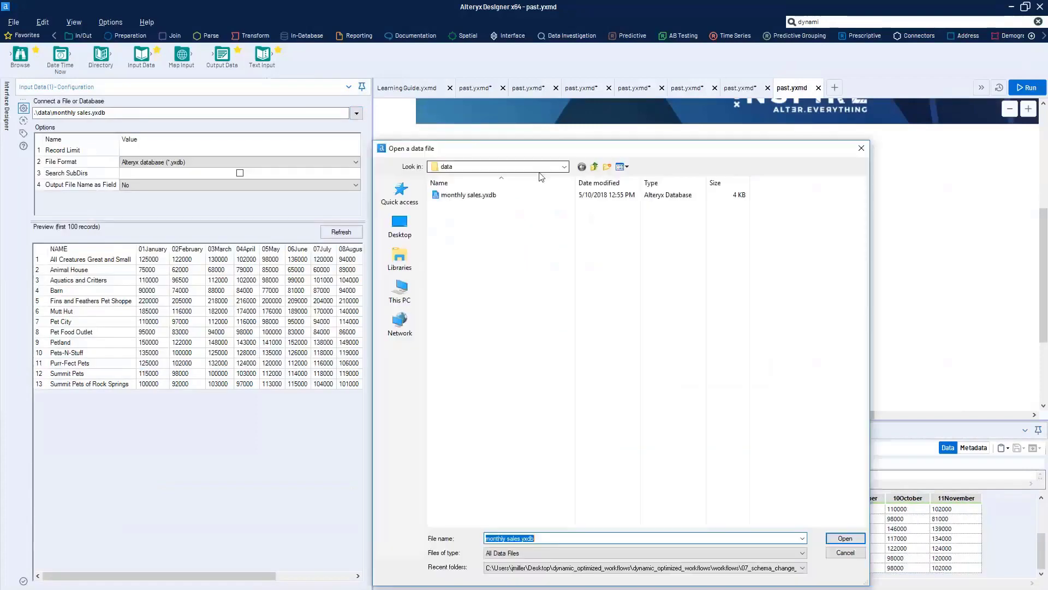
{"action": "left_click", "coordinate": [595, 167]}
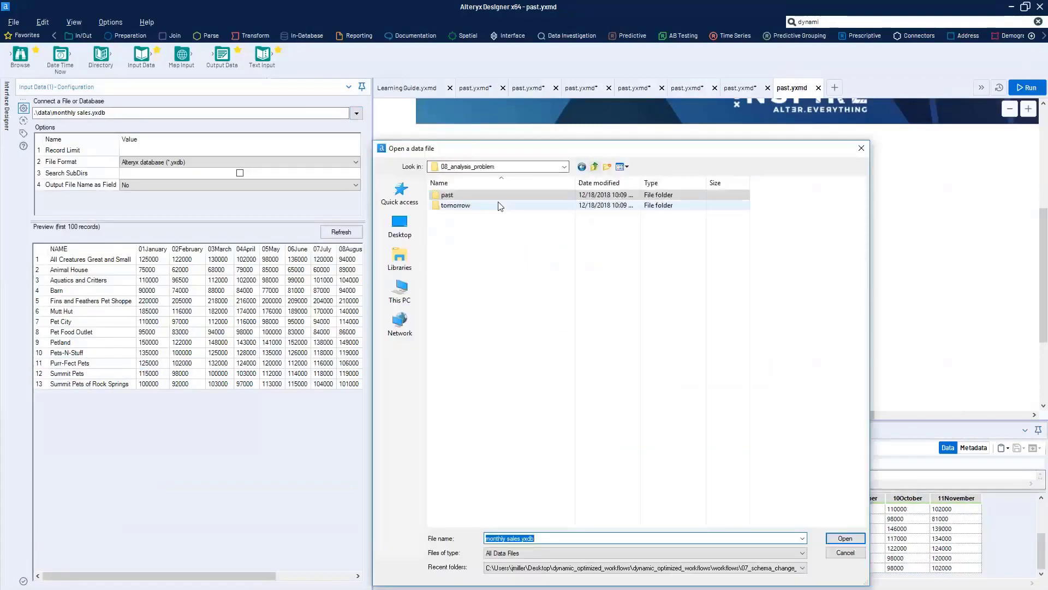
{"action": "double_click", "coordinate": [480, 195]}
{"action": "left_click", "coordinate": [480, 195]}
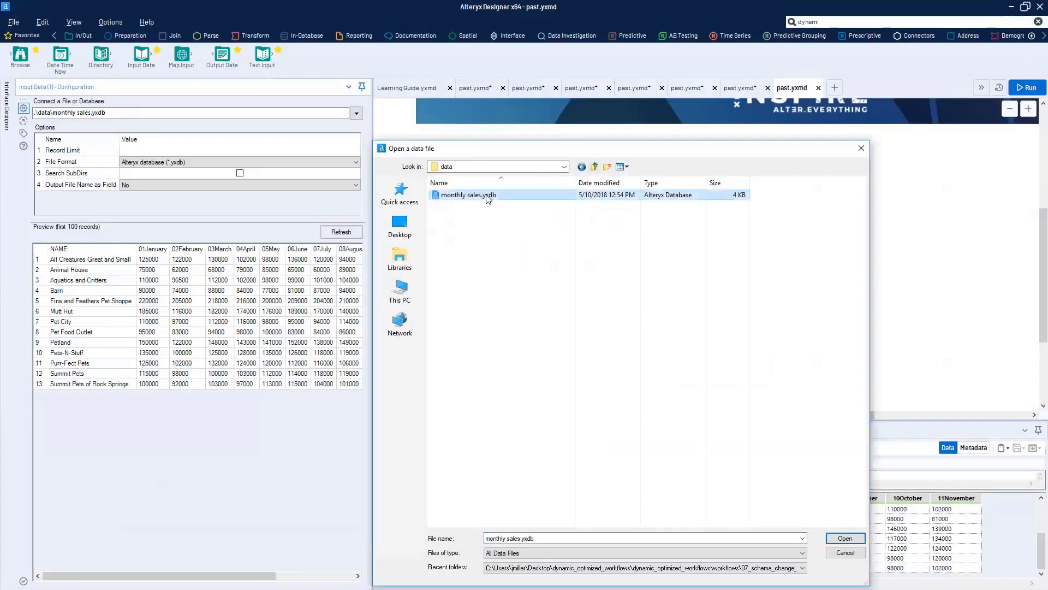
{"action": "double_click", "coordinate": [480, 196]}
{"action": "key", "text": "ctrl+r"}
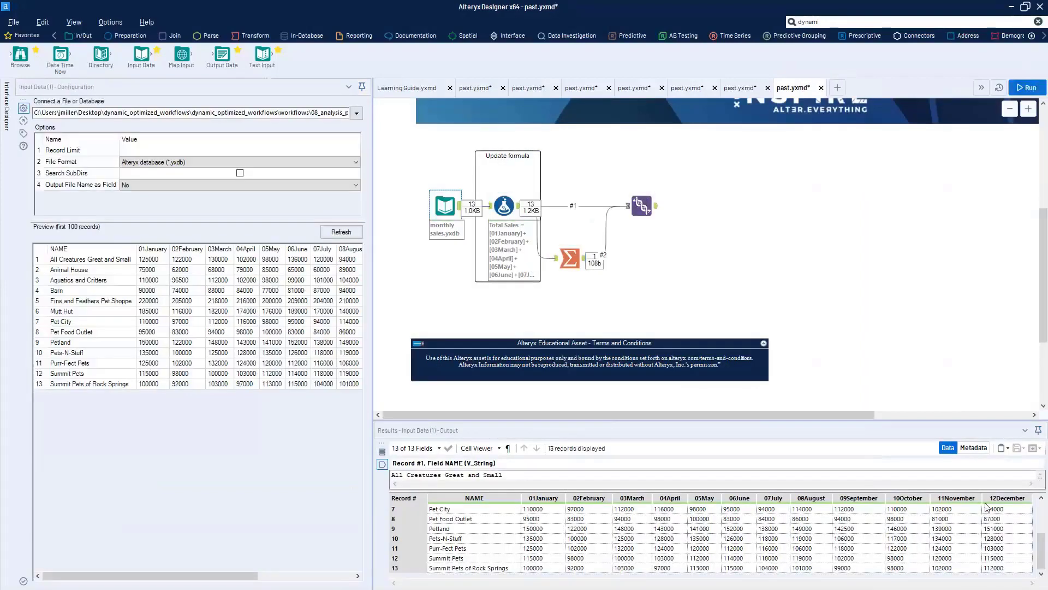
{"action": "left_click_drag", "start_coordinate": [1006, 509], "coordinate": [989, 526]}
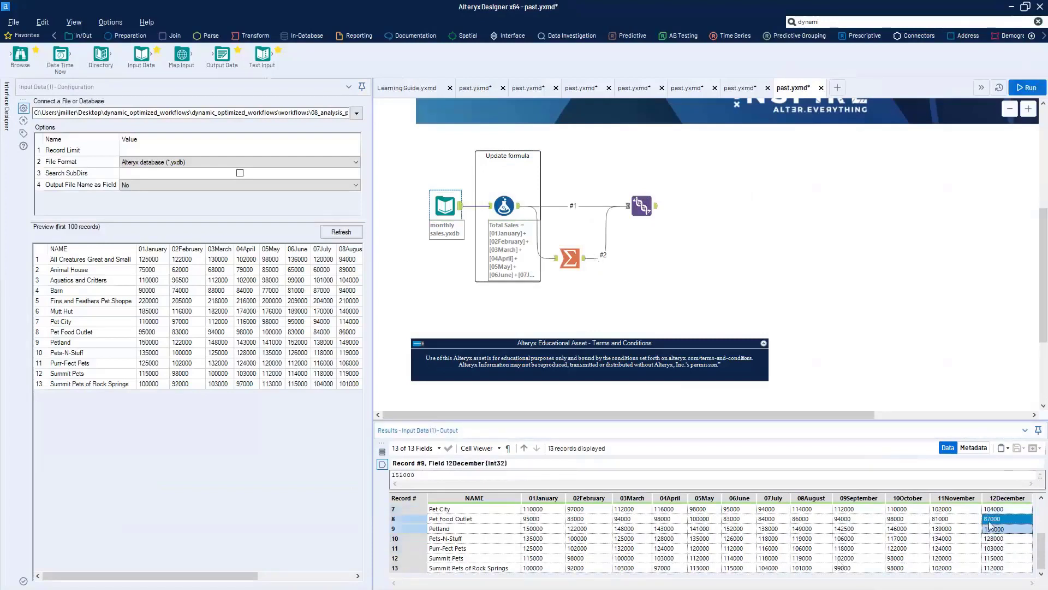
Step: Add +[12December] to the end of the Formula tool's Total Sales expression
{"action": "left_click", "coordinate": [519, 210]}
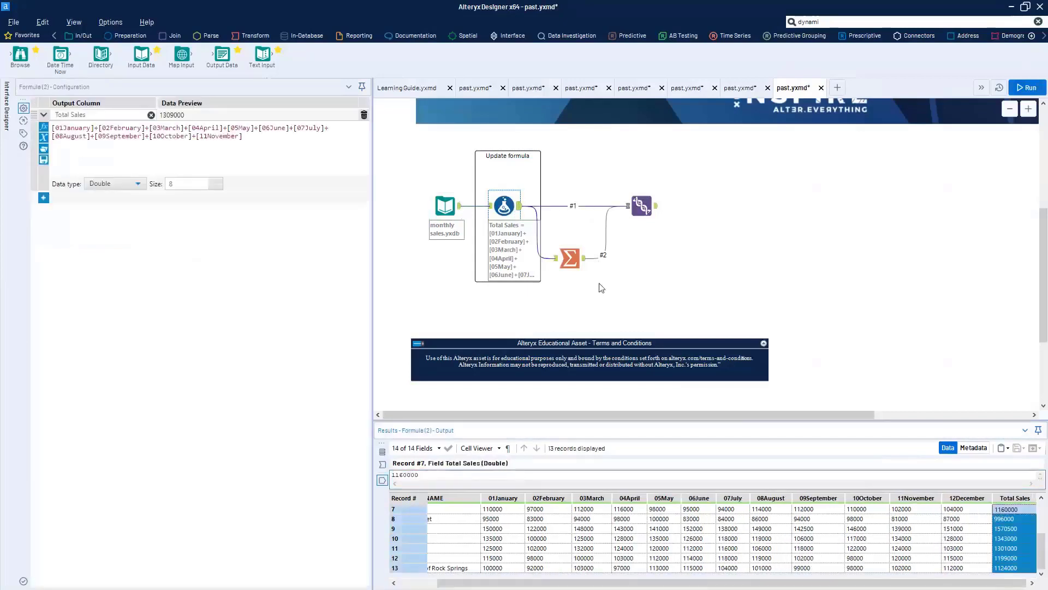
{"action": "left_click", "coordinate": [246, 138]}
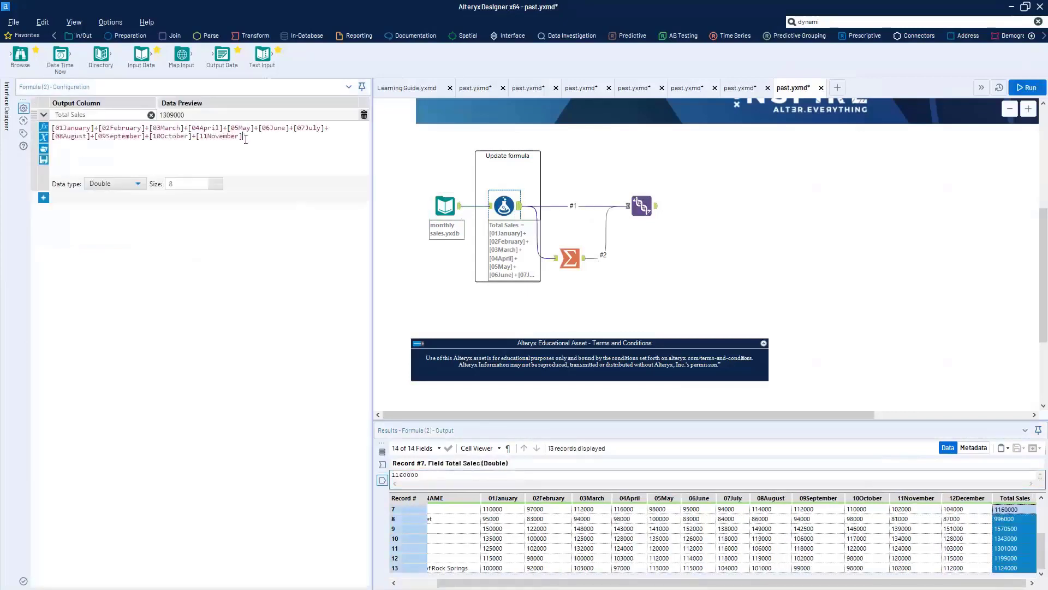
{"action": "type", "text": "+["}
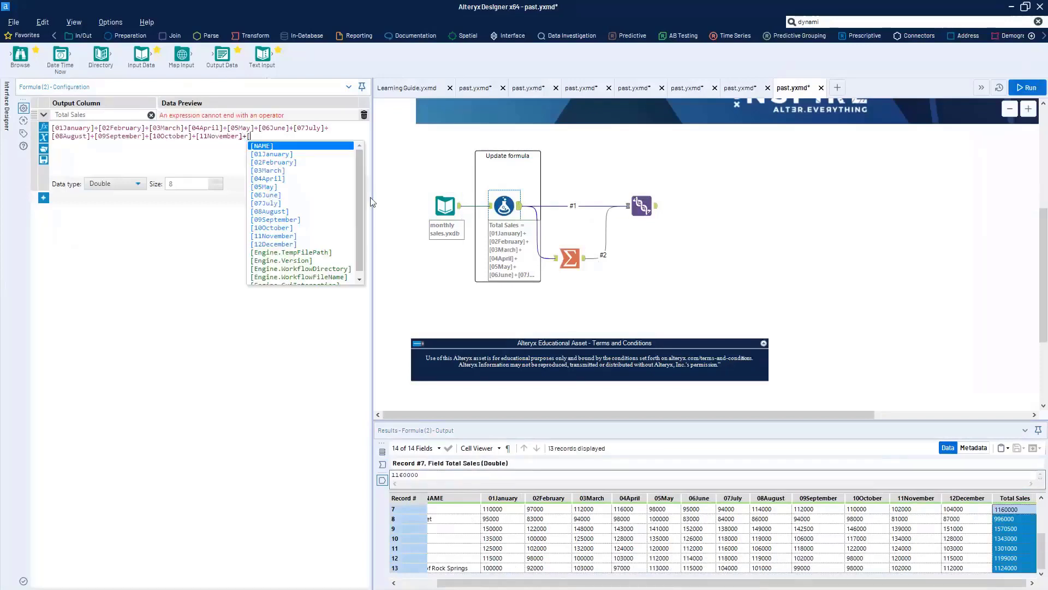
{"action": "type", "text": "12"}
{"action": "key", "text": "Return"}
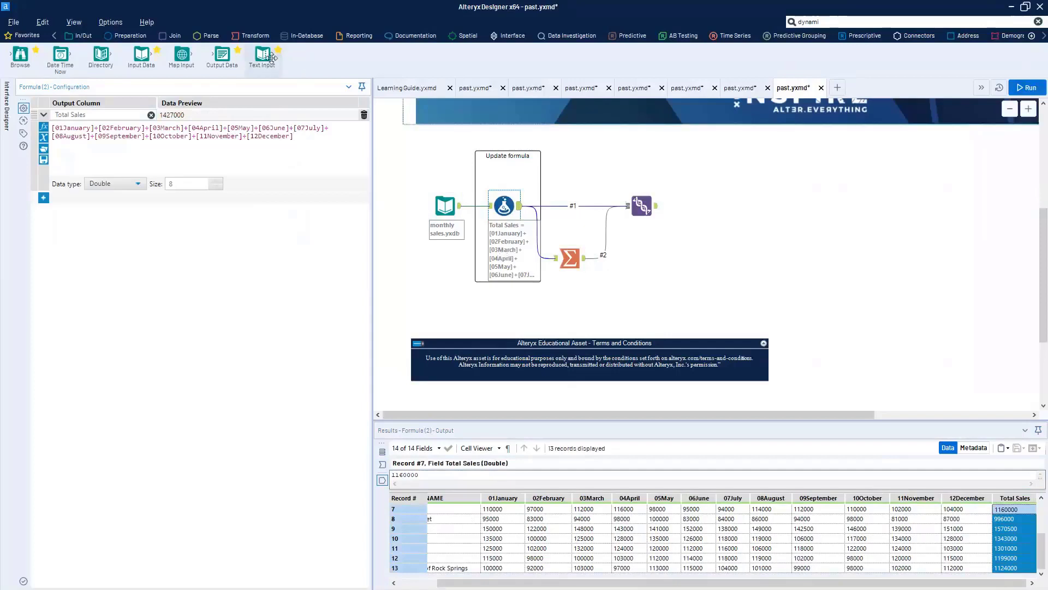
Step: Add a second Input Data tool below the Union and connect it to 08_analysis_problem\tomorrow\data\monthly sales.yxdb
{"action": "left_click_drag", "start_coordinate": [142, 54], "coordinate": [701, 297]}
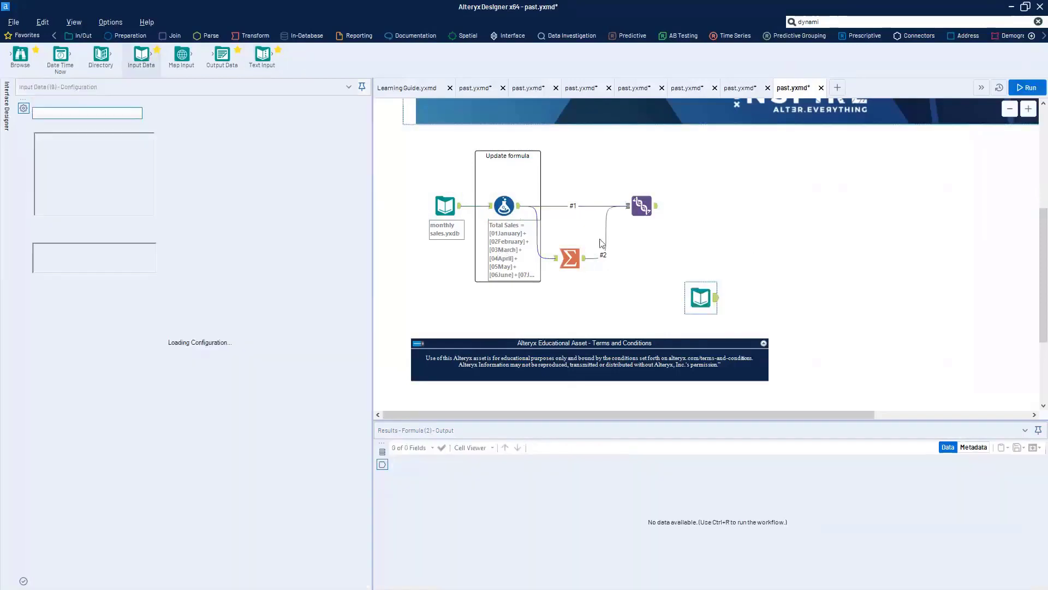
{"action": "left_click", "coordinate": [356, 113]}
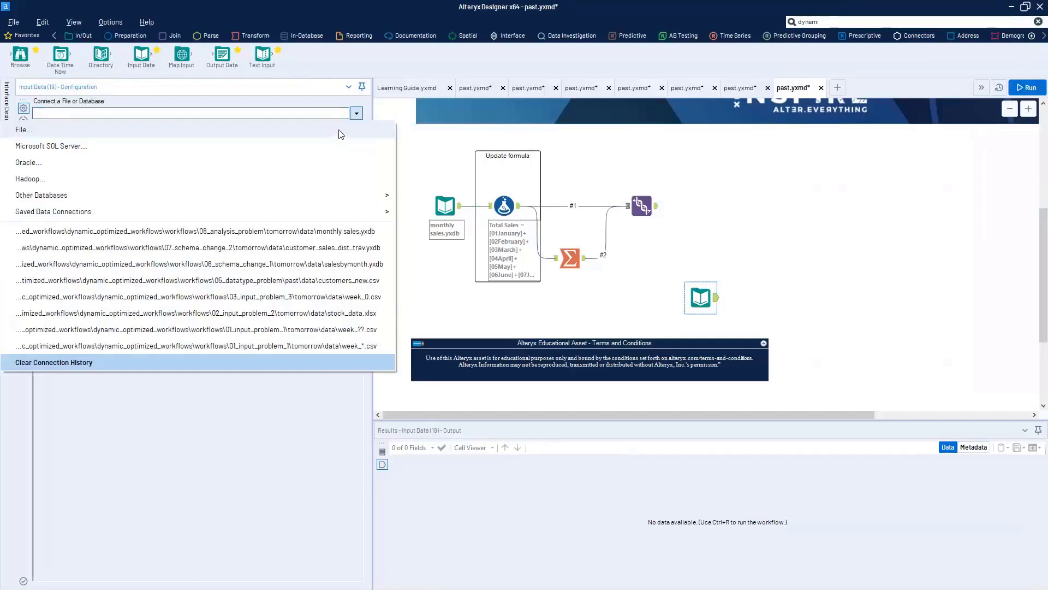
{"action": "left_click", "coordinate": [327, 231]}
{"action": "left_click_drag", "start_coordinate": [686, 302], "coordinate": [667, 283]}
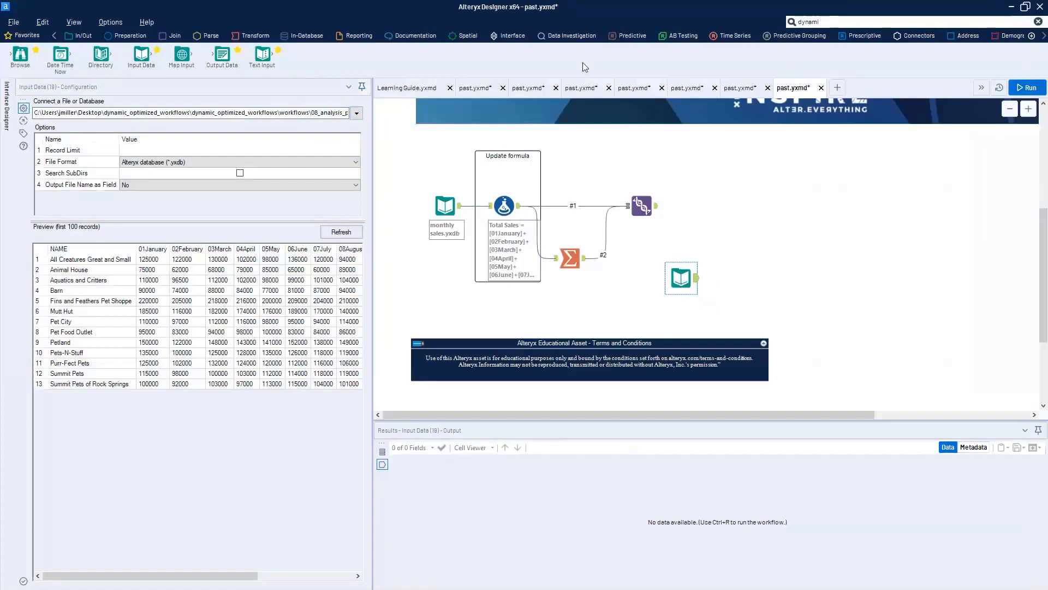
Step: Search the tools for "piv" and connect a Transpose tool after the new monthly sales input
{"action": "left_click", "coordinate": [819, 21]}
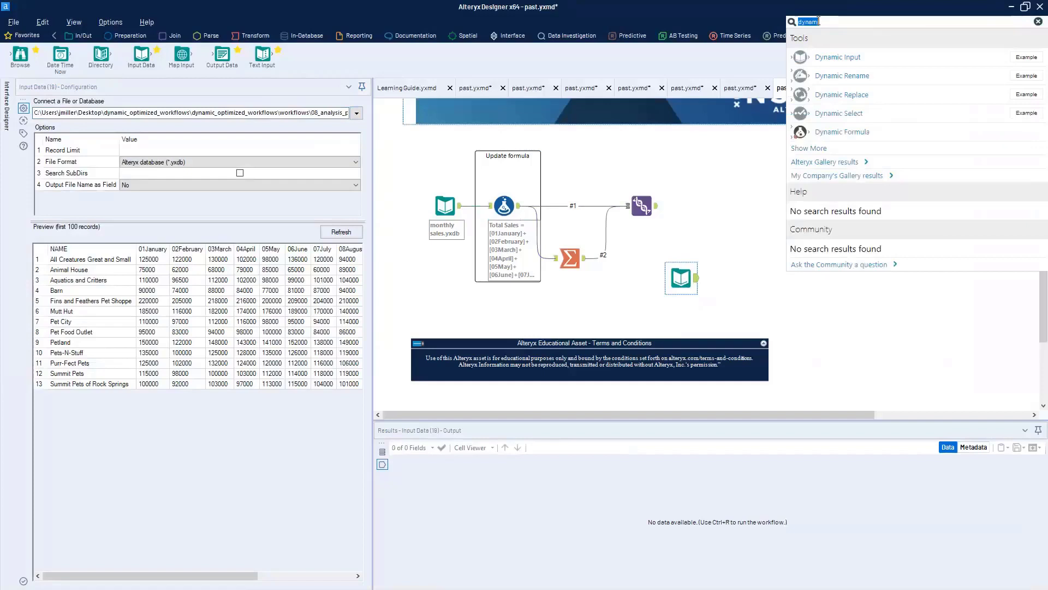
{"action": "type", "text": "piv"}
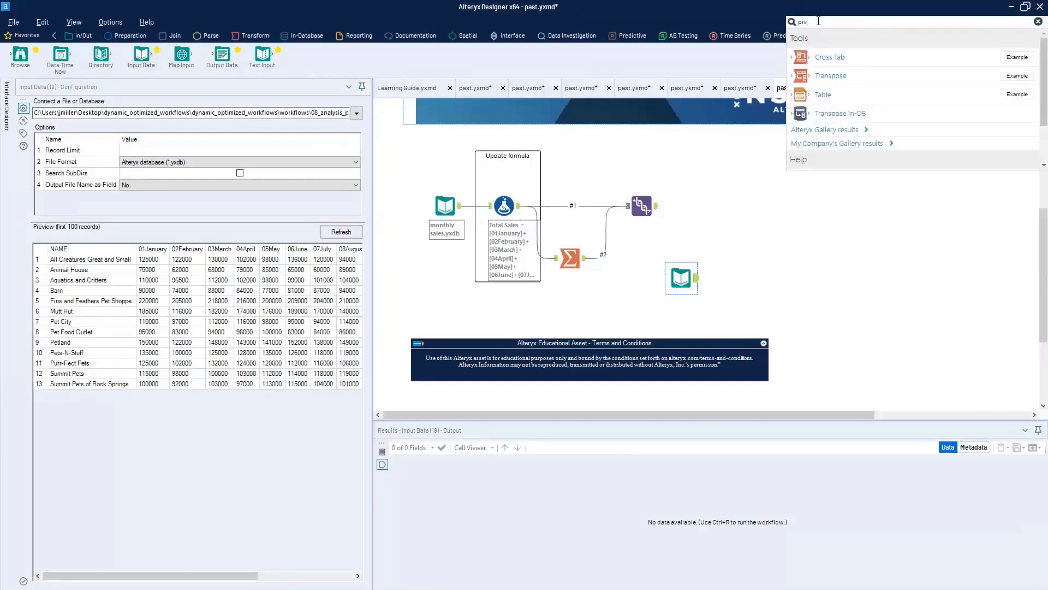
{"action": "left_click_drag", "start_coordinate": [821, 75], "coordinate": [748, 281]}
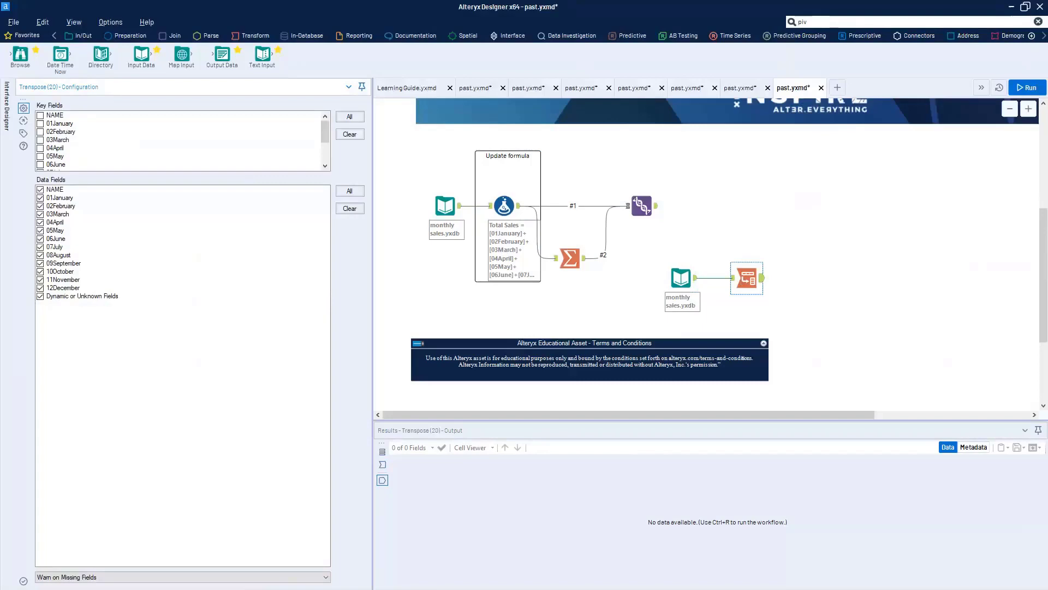
Step: Compare the Formula tool's month columns with the Summarize tool's sum actions and output
{"action": "left_click", "coordinate": [505, 207]}
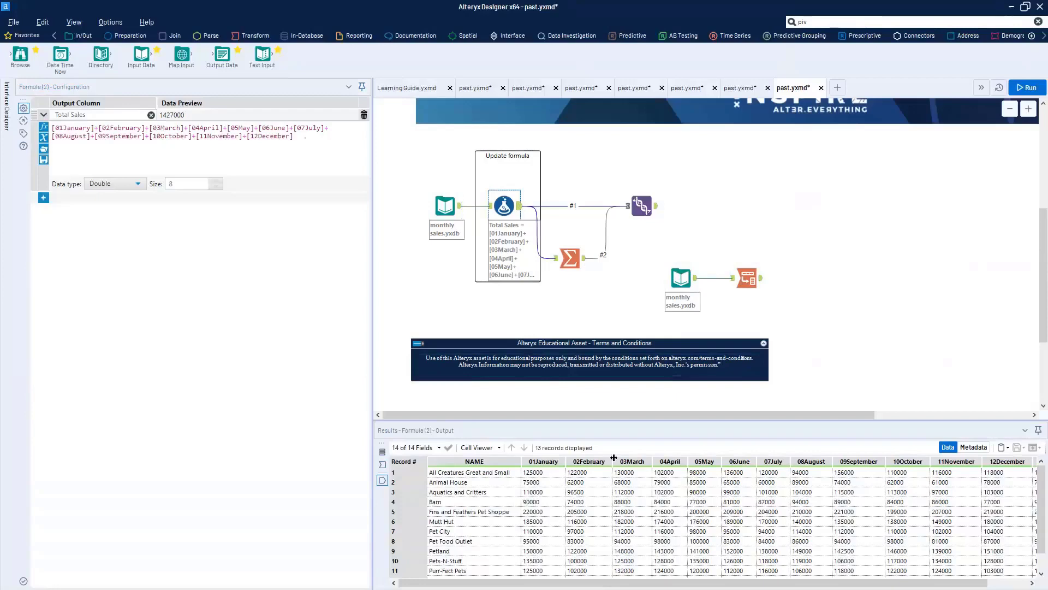
{"action": "left_click", "coordinate": [569, 258]}
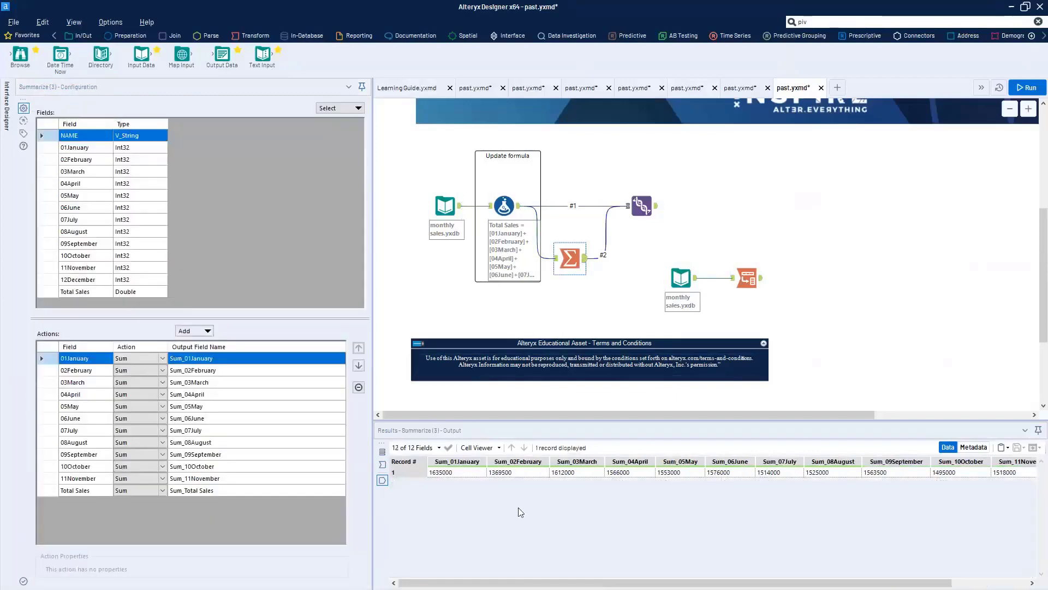
{"action": "left_click", "coordinate": [516, 473]}
{"action": "left_click", "coordinate": [452, 474]}
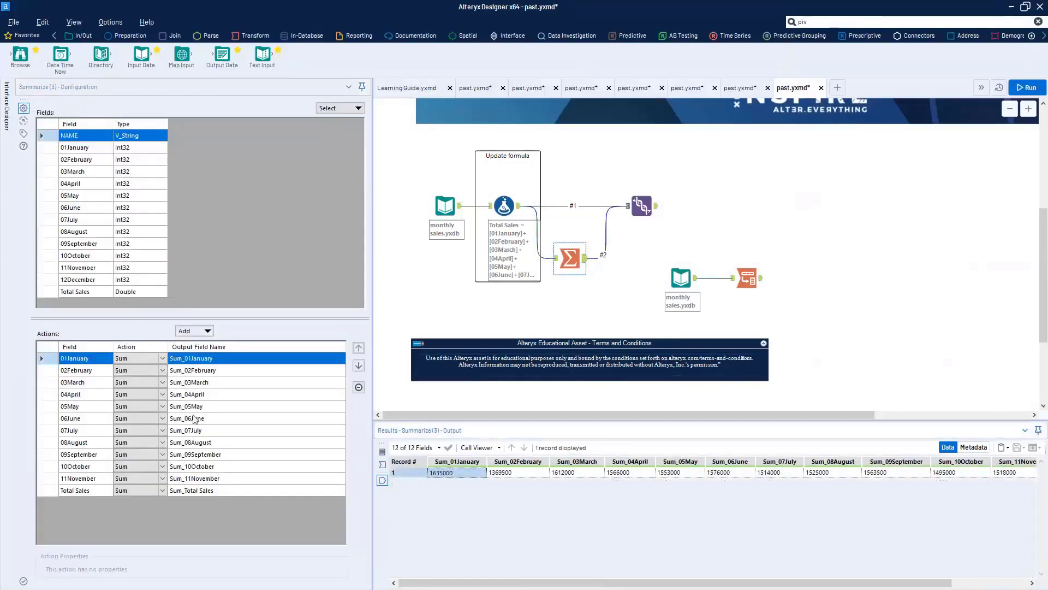
Step: Set NAME as the Transpose tool's key field, keeping the months and unknown fields as data fields, and run the workflow
{"action": "left_click_drag", "start_coordinate": [683, 278], "coordinate": [737, 279]}
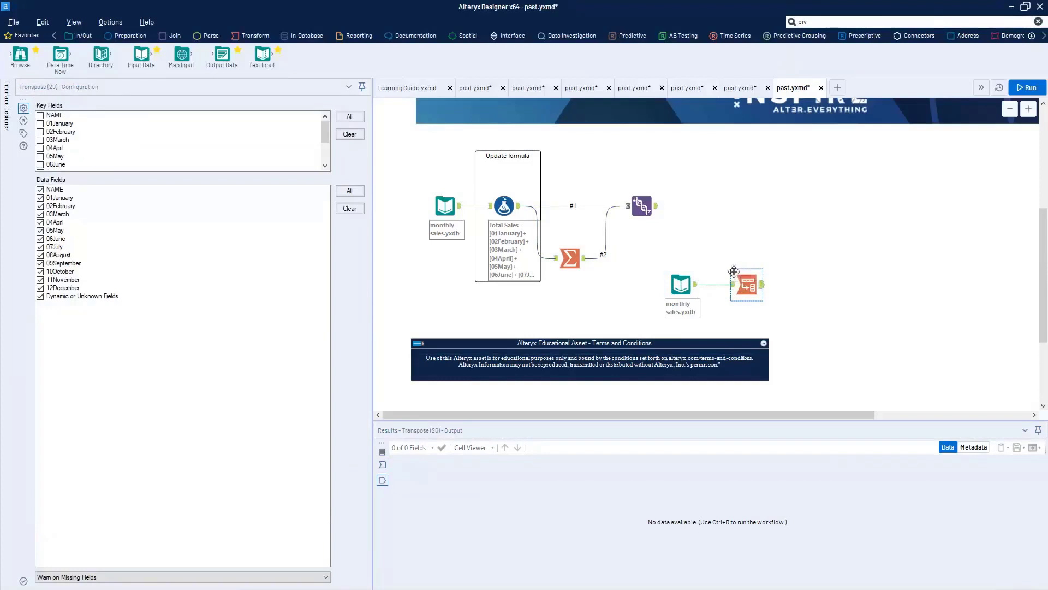
{"action": "left_click", "coordinate": [39, 115]}
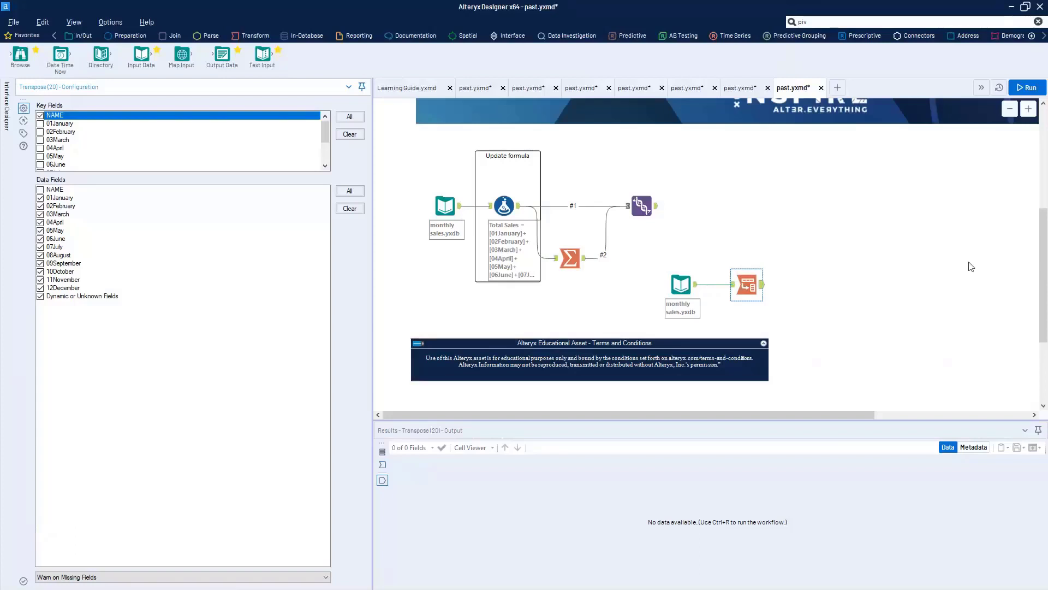
{"action": "left_click", "coordinate": [962, 307]}
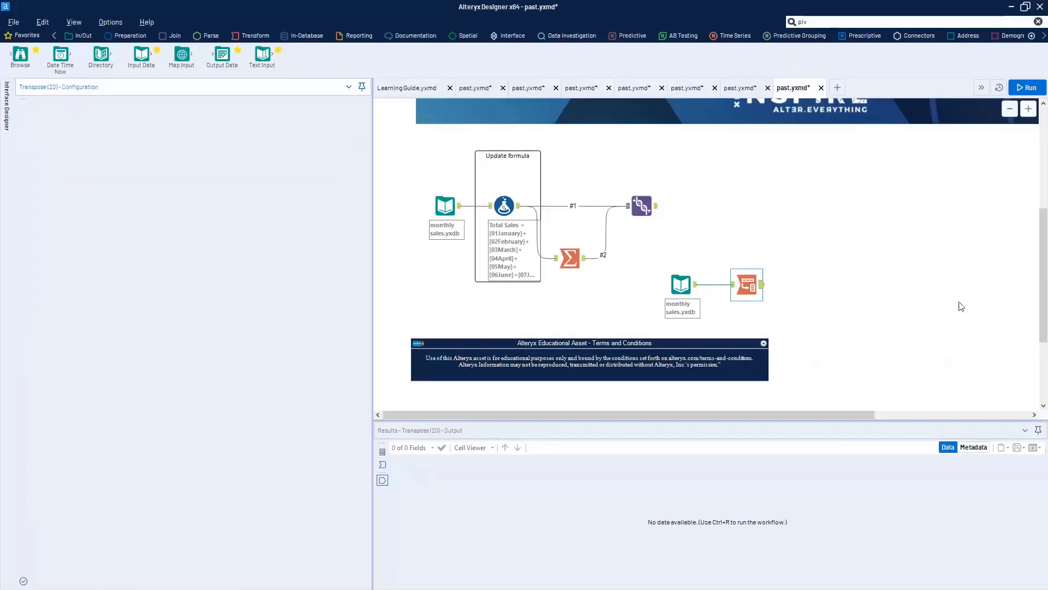
{"action": "key", "text": "ctrl+r"}
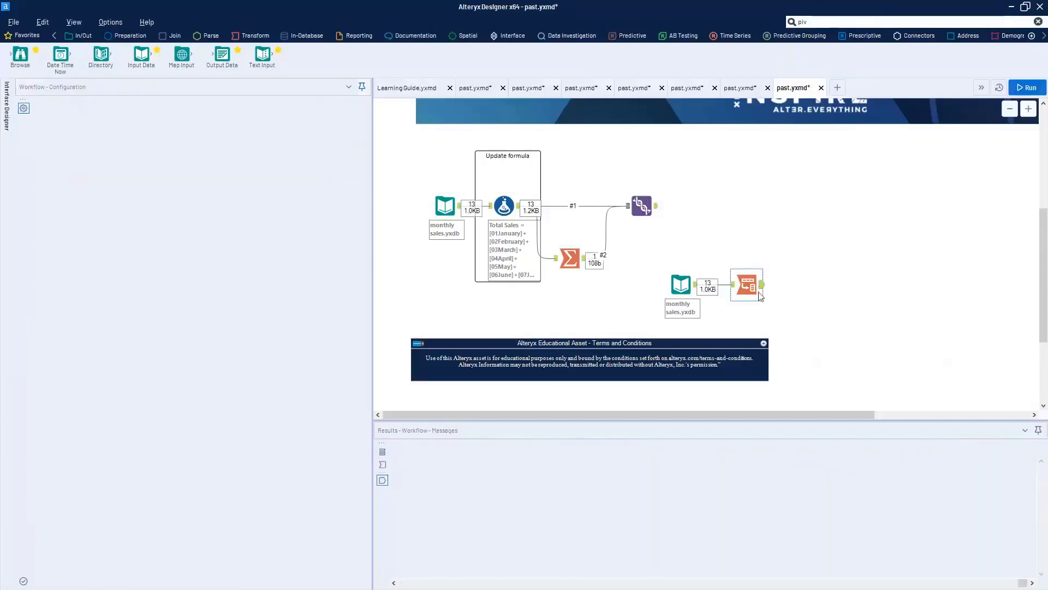
Step: Examine how the Transpose output lists each NAME with its month in Name2 and its sales in Value
{"action": "left_click_drag", "start_coordinate": [470, 482], "coordinate": [469, 541]}
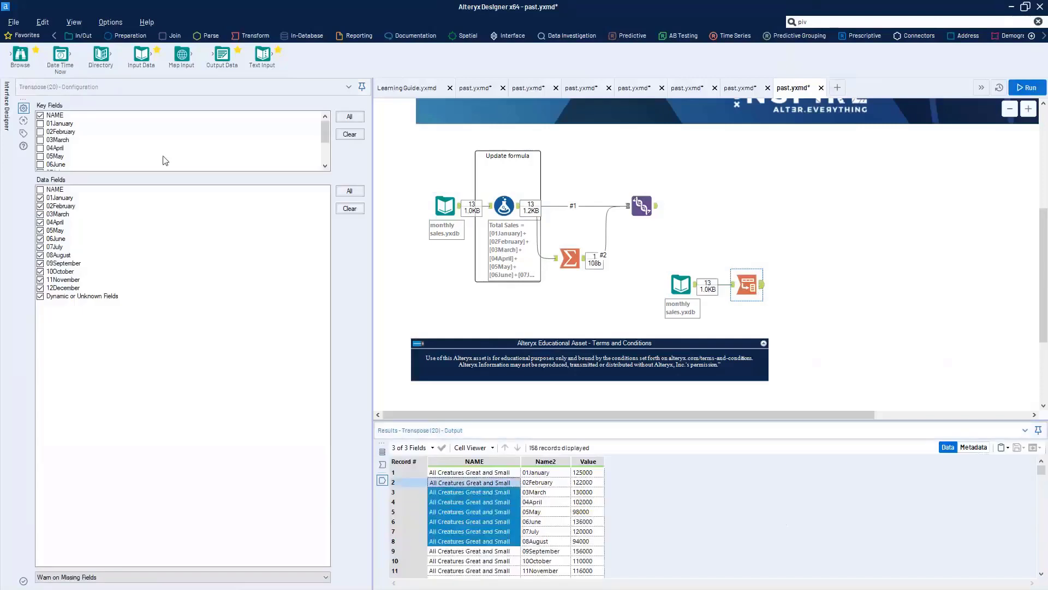
{"action": "left_click_drag", "start_coordinate": [469, 473], "coordinate": [470, 531]}
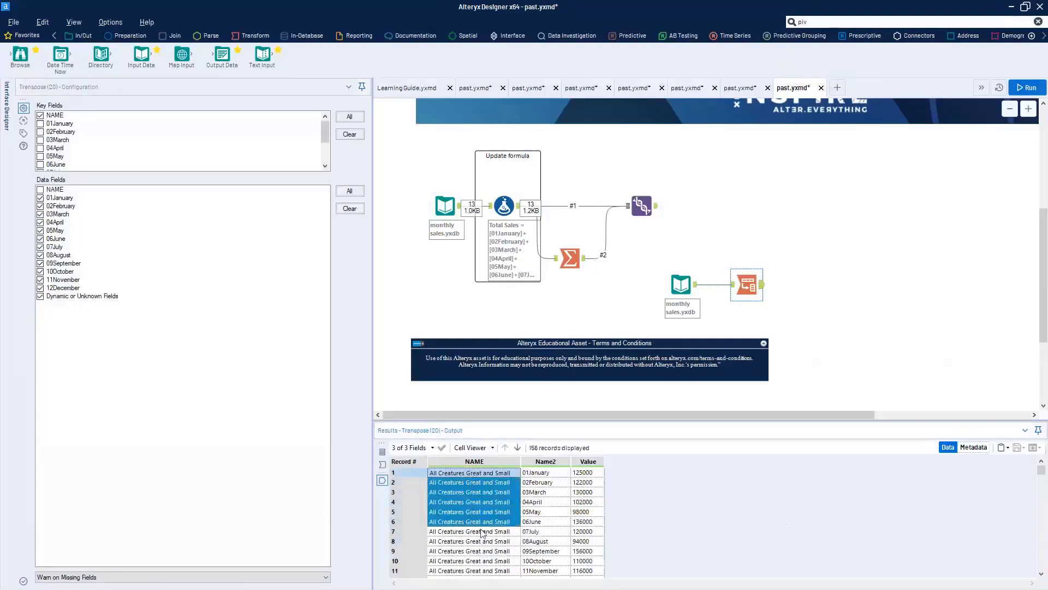
{"action": "left_click_drag", "start_coordinate": [542, 473], "coordinate": [564, 564]}
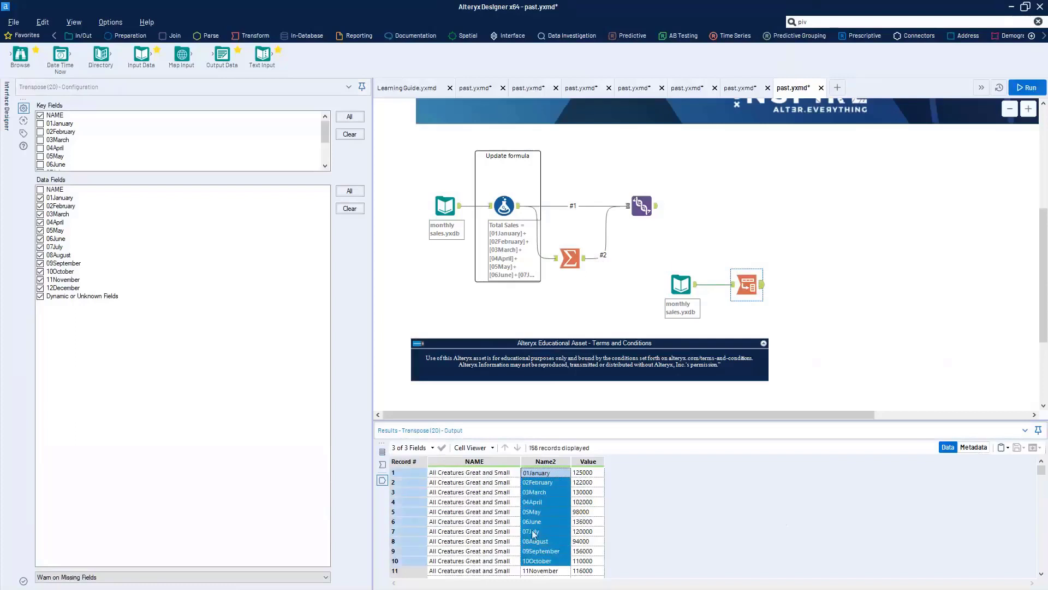
{"action": "left_click_drag", "start_coordinate": [591, 475], "coordinate": [520, 572]}
{"action": "scroll", "coordinate": [524, 567], "scroll_direction": "down", "scroll_amount": 3}
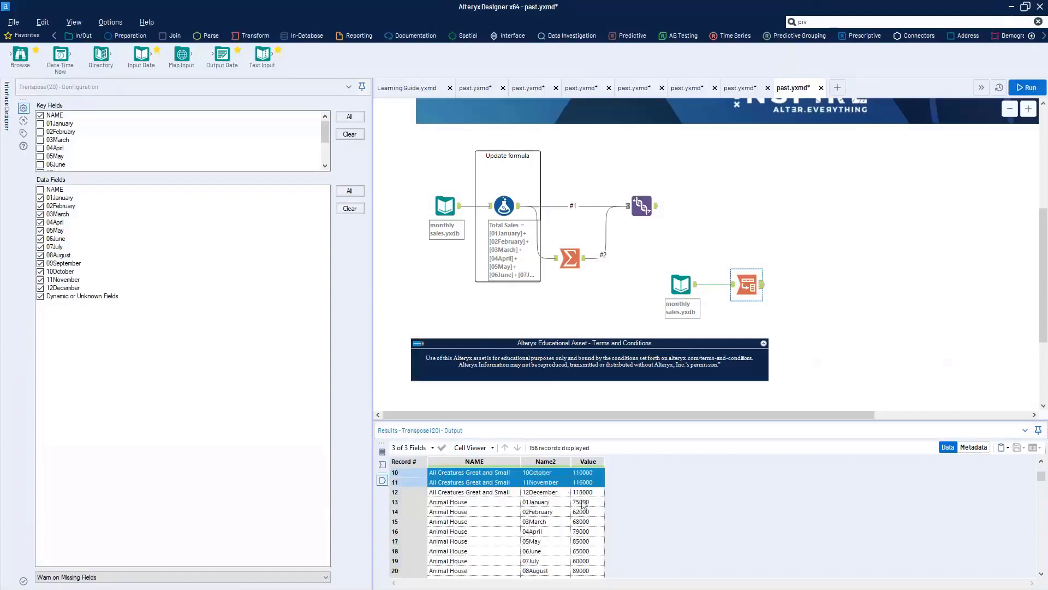
{"action": "left_click_drag", "start_coordinate": [583, 503], "coordinate": [449, 543]}
{"action": "left_click_drag", "start_coordinate": [587, 552], "coordinate": [501, 523]}
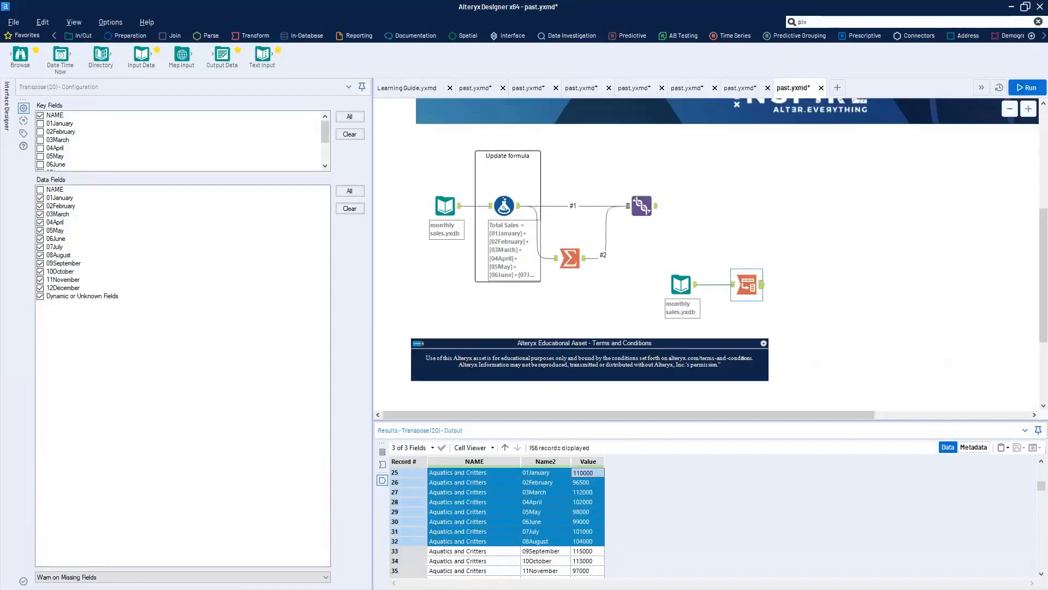
Step: Connect a Summarize tool after the Transpose tool, grouping by NAME and summing Value
{"action": "left_click", "coordinate": [849, 22]}
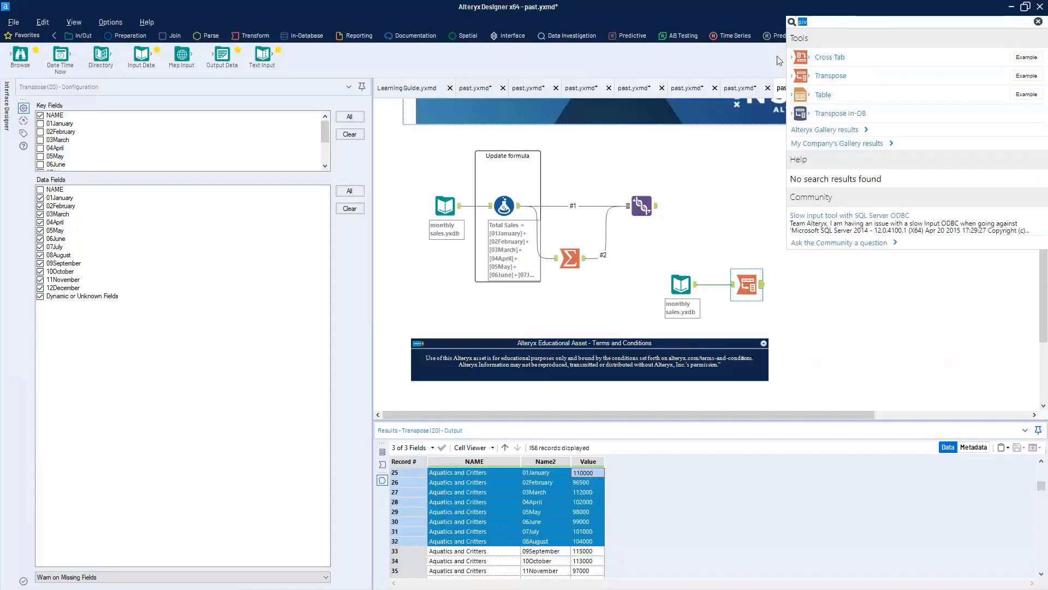
{"action": "type", "text": "summa"}
{"action": "left_click_drag", "start_coordinate": [776, 261], "coordinate": [806, 317]}
{"action": "left_click", "coordinate": [194, 331]}
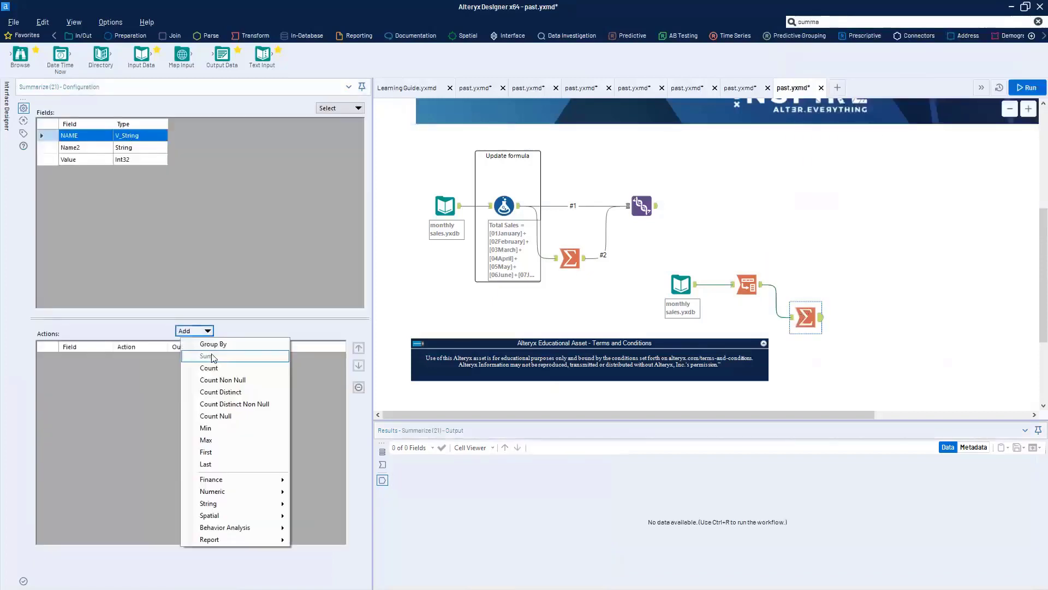
{"action": "left_click", "coordinate": [202, 342]}
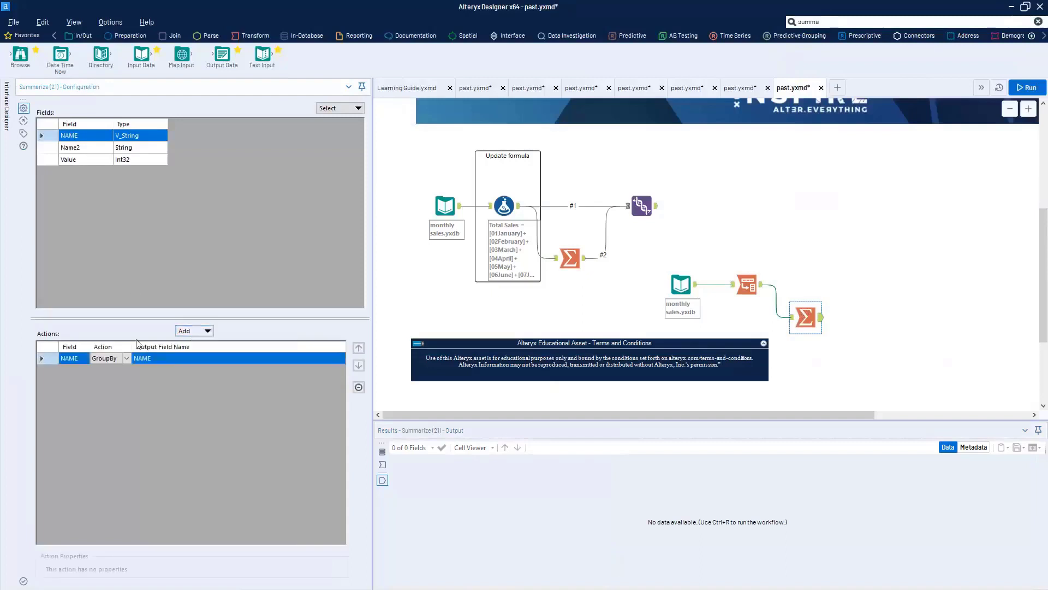
{"action": "left_click", "coordinate": [86, 159]}
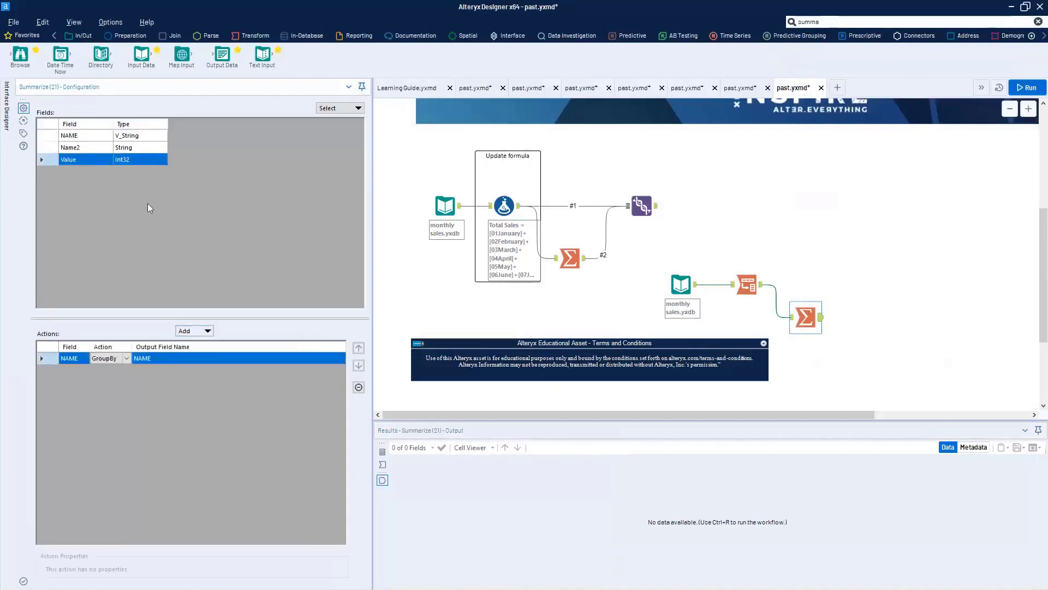
{"action": "left_click", "coordinate": [197, 331]}
{"action": "left_click", "coordinate": [207, 356]}
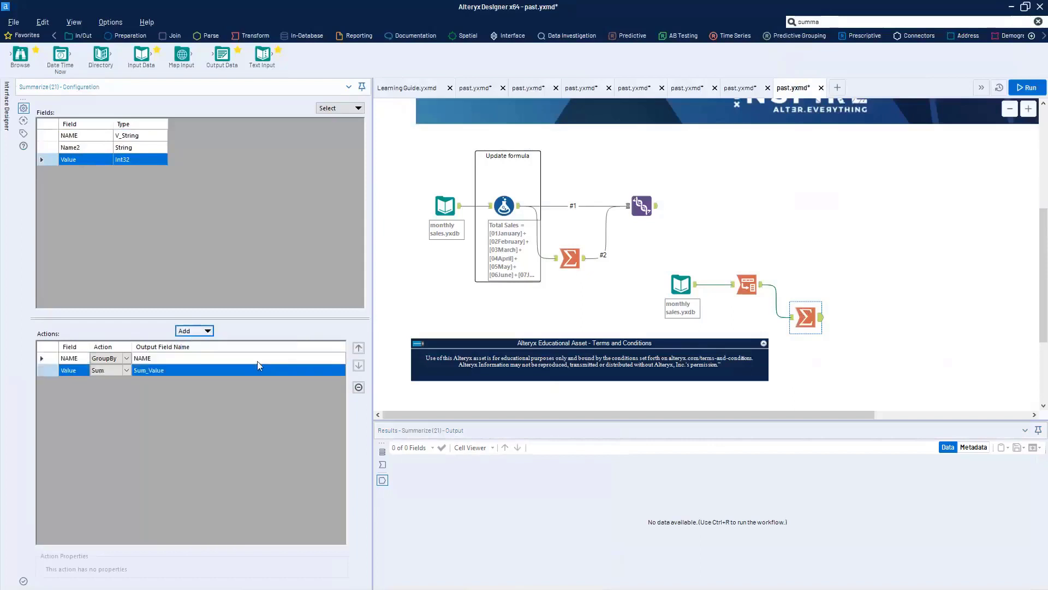
Step: Run the workflow and review the Sum_Value column in the new Summarize tool's output
{"action": "left_click_drag", "start_coordinate": [721, 268], "coordinate": [845, 399]}
{"action": "key", "text": "ctrl+r"}
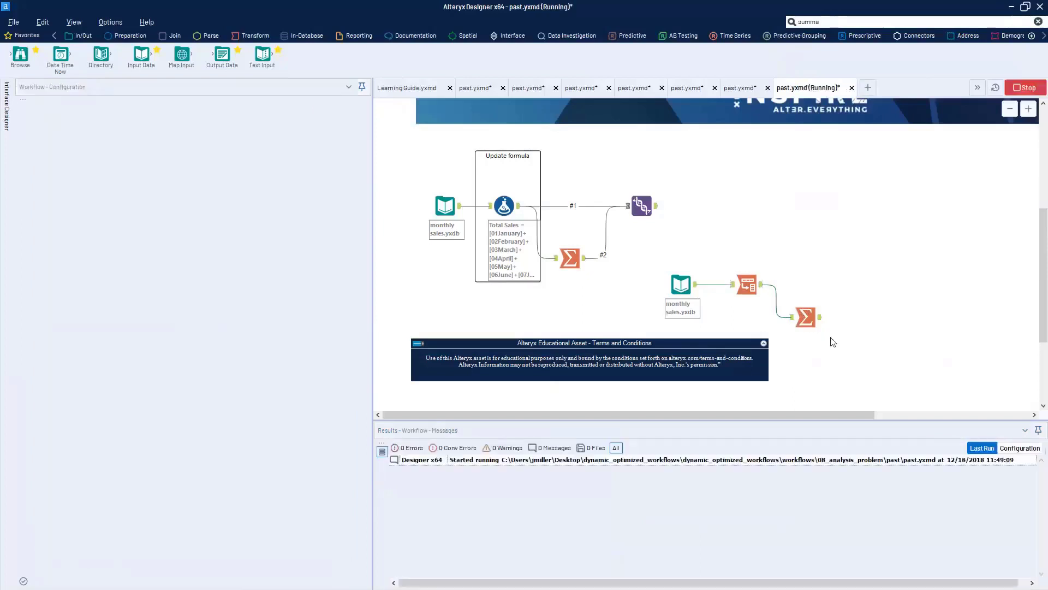
{"action": "left_click", "coordinate": [805, 315]}
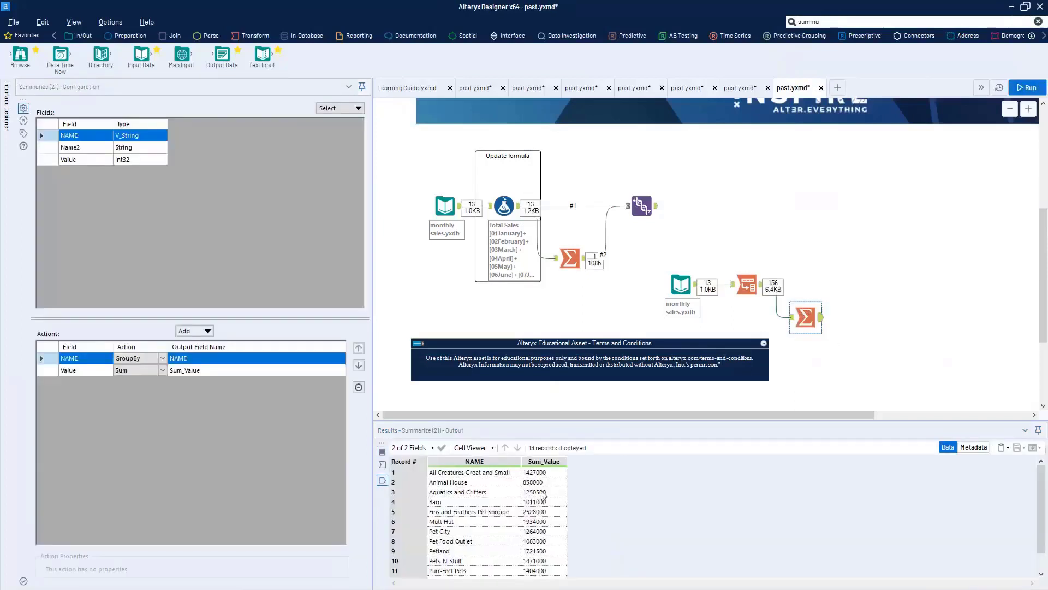
{"action": "left_click", "coordinate": [544, 461]}
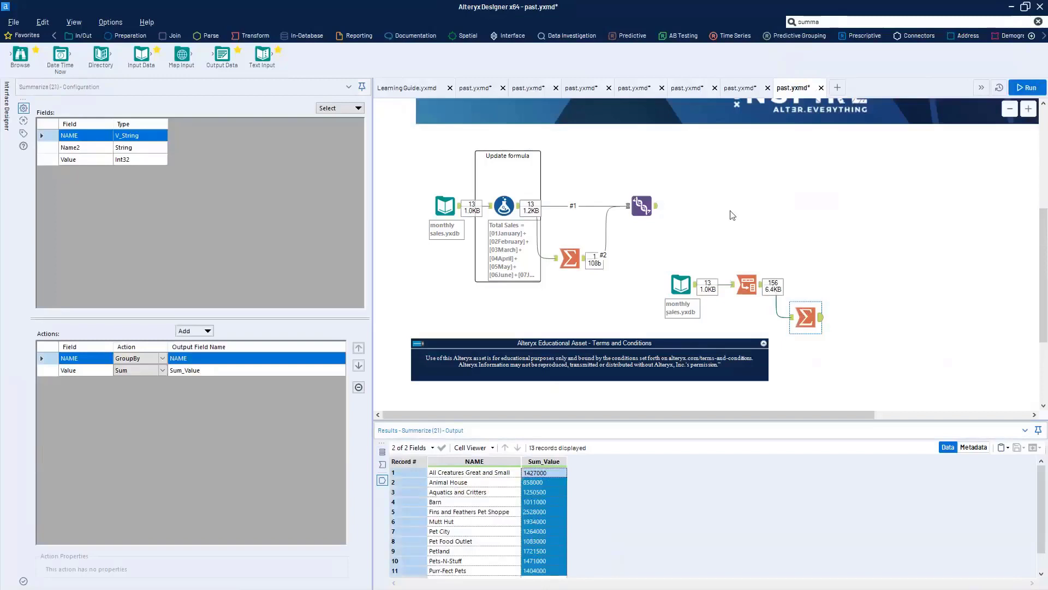
Step: Add a Join tool combining the second monthly sales input on the left with the Summarize output on the right, matched on NAME
{"action": "left_click", "coordinate": [819, 22]}
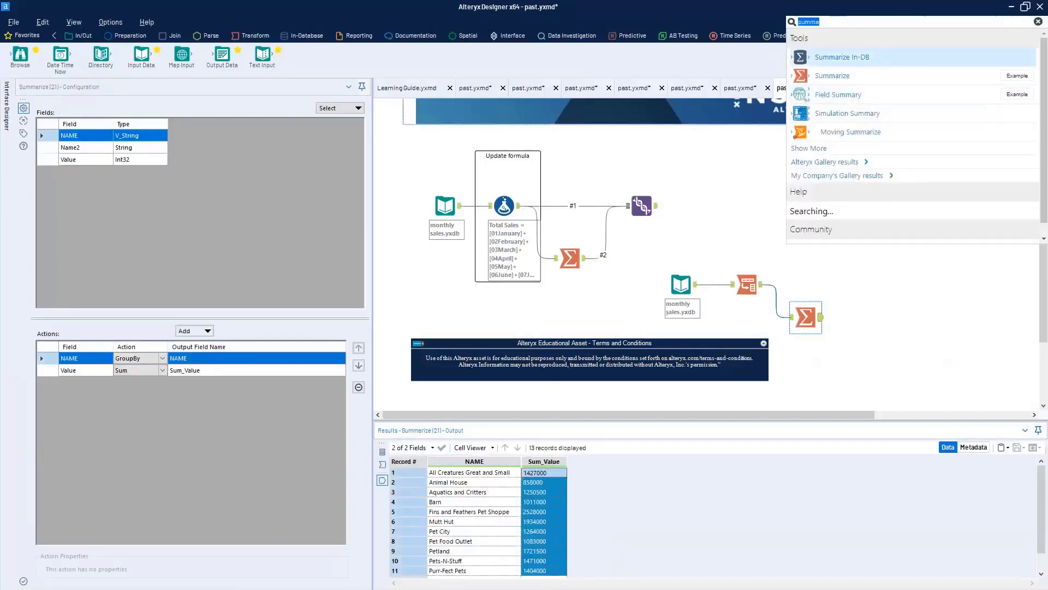
{"action": "type", "text": "join"}
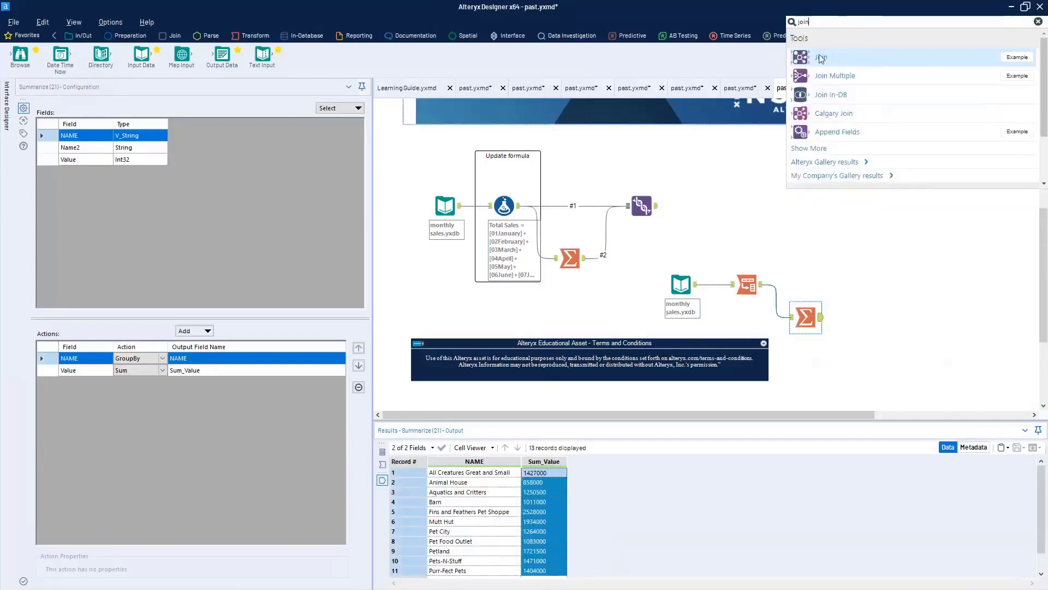
{"action": "left_click_drag", "start_coordinate": [819, 57], "coordinate": [871, 289]}
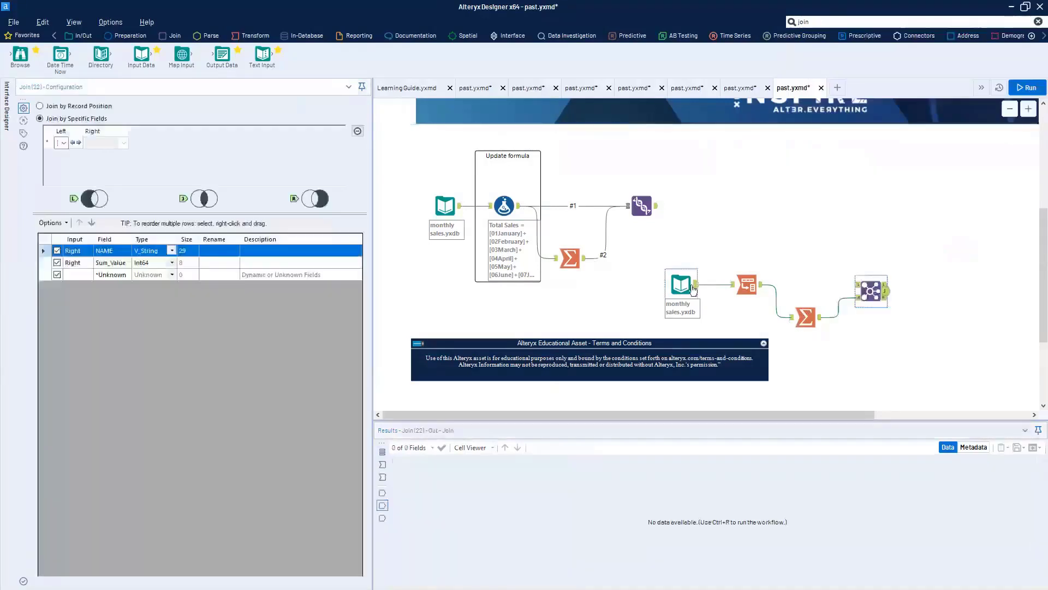
{"action": "left_click", "coordinate": [884, 287]}
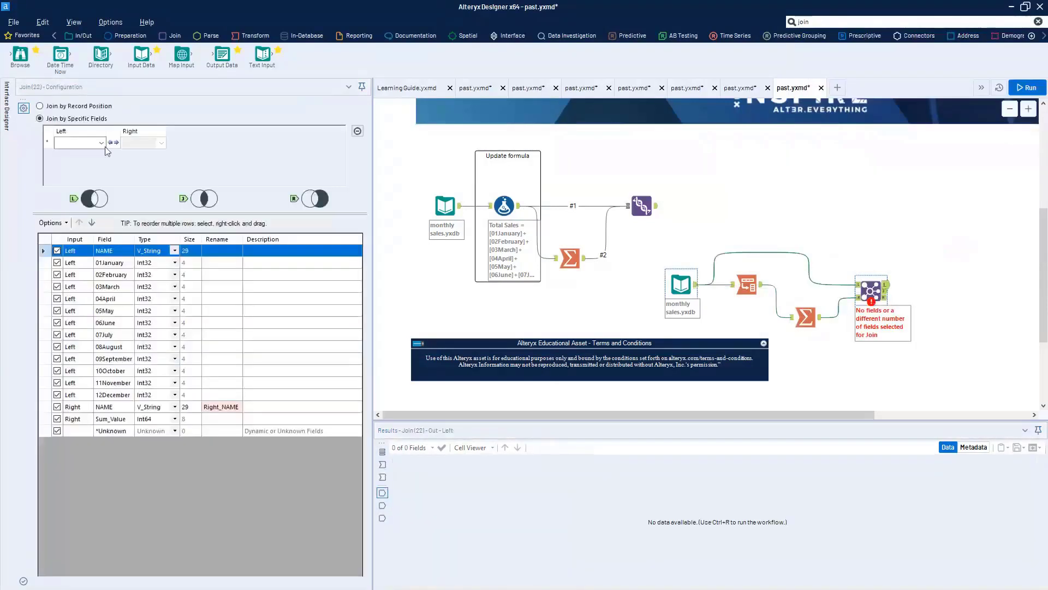
{"action": "left_click", "coordinate": [102, 143]}
{"action": "left_click", "coordinate": [96, 153]}
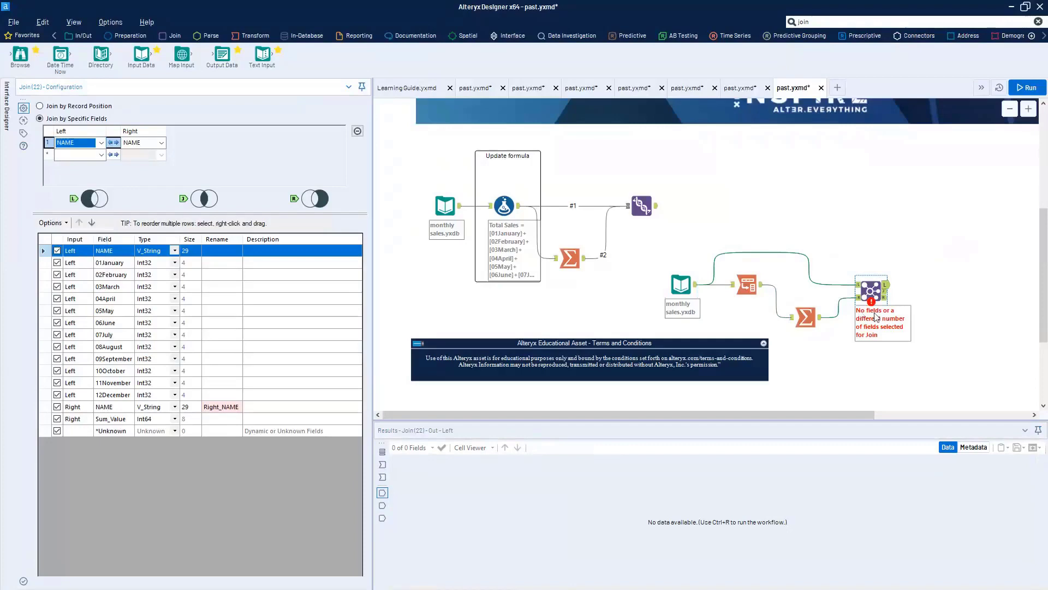
Step: Run the workflow and check Sum_Value beside the month columns in the Join output
{"action": "key", "text": "ctrl+r"}
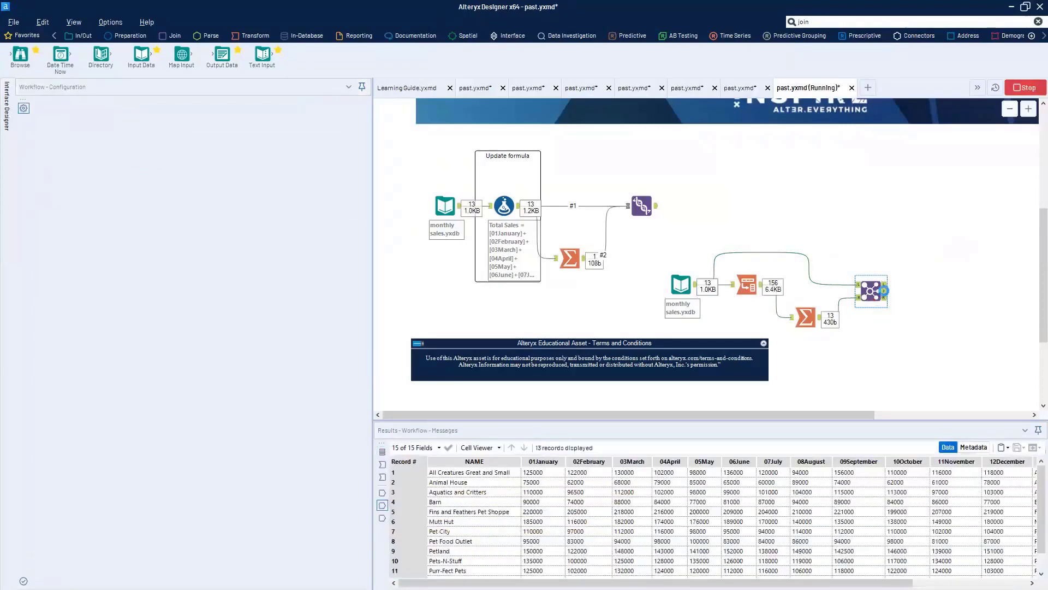
{"action": "left_click_drag", "start_coordinate": [717, 585], "coordinate": [832, 584]}
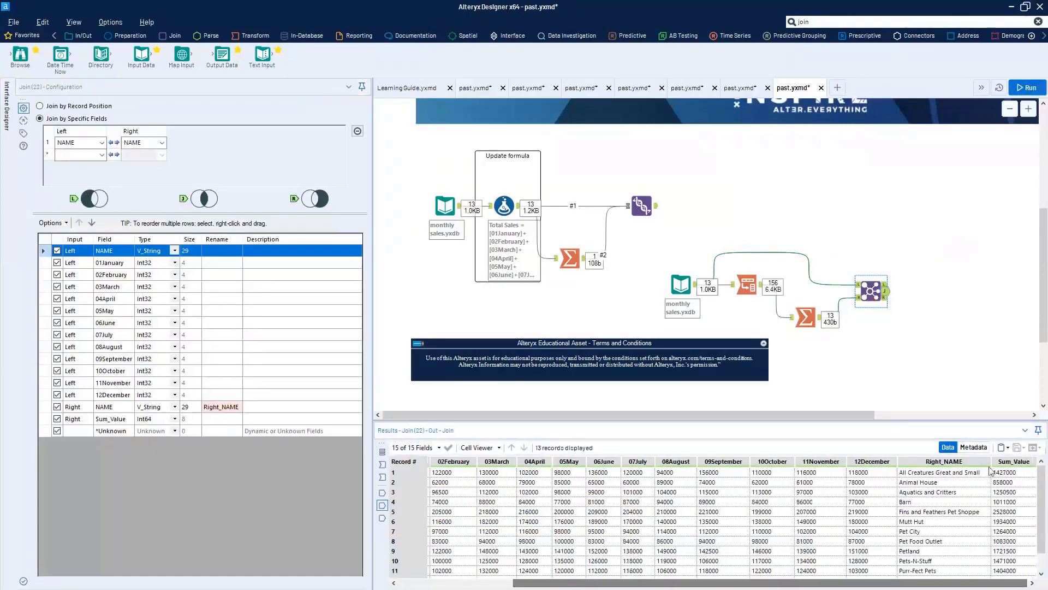
{"action": "left_click", "coordinate": [715, 473]}
{"action": "left_click_drag", "start_coordinate": [715, 481], "coordinate": [343, 470]}
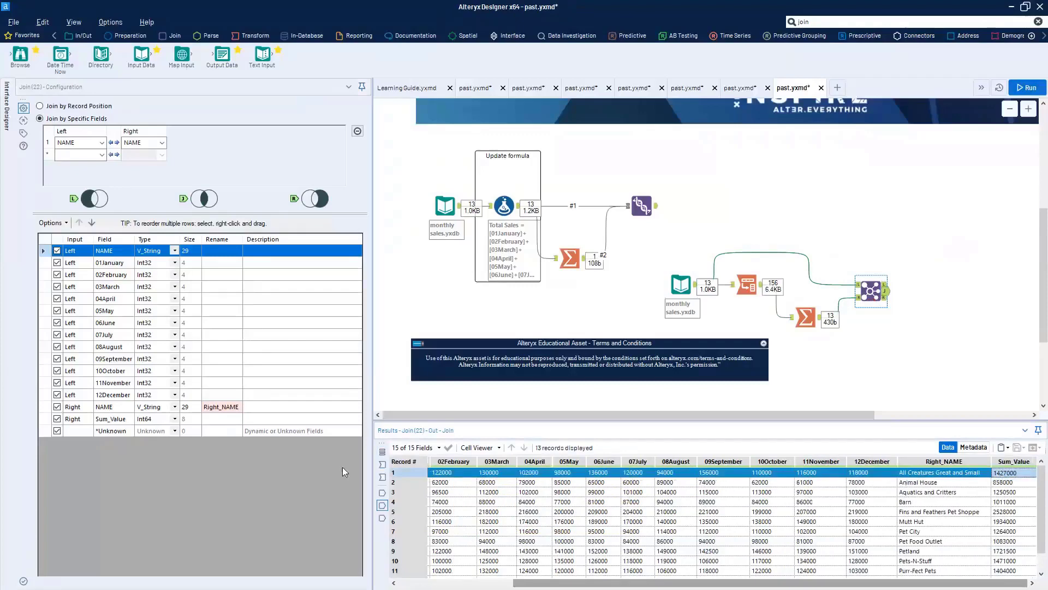
Step: Move the new Summarize and Join tools higher on the canvas and connect a Cross Tab tool after the Transpose tool
{"action": "left_click_drag", "start_coordinate": [888, 353], "coordinate": [786, 281]}
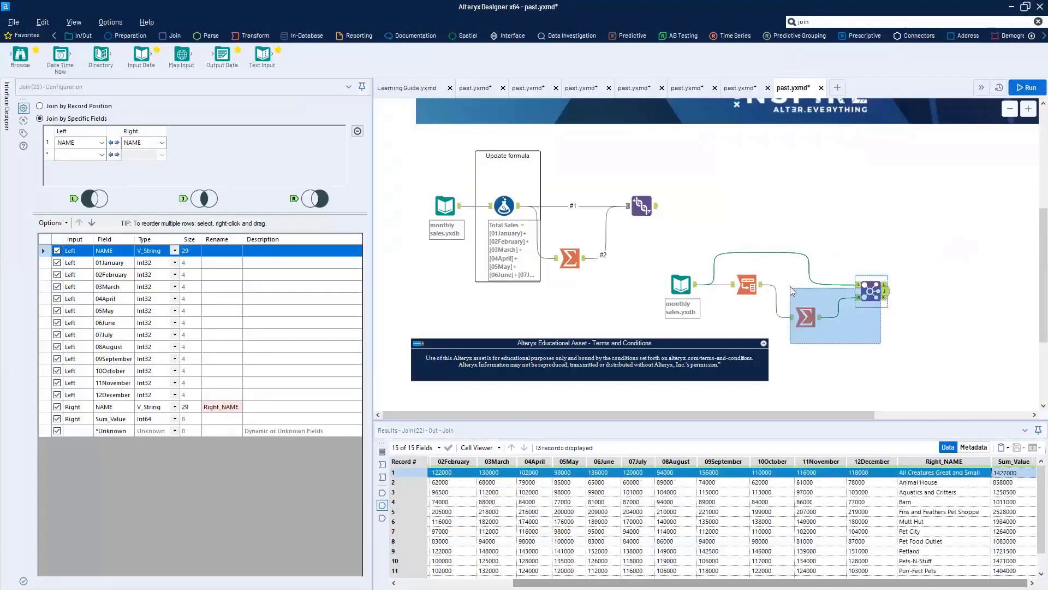
{"action": "left_click_drag", "start_coordinate": [805, 317], "coordinate": [805, 245]}
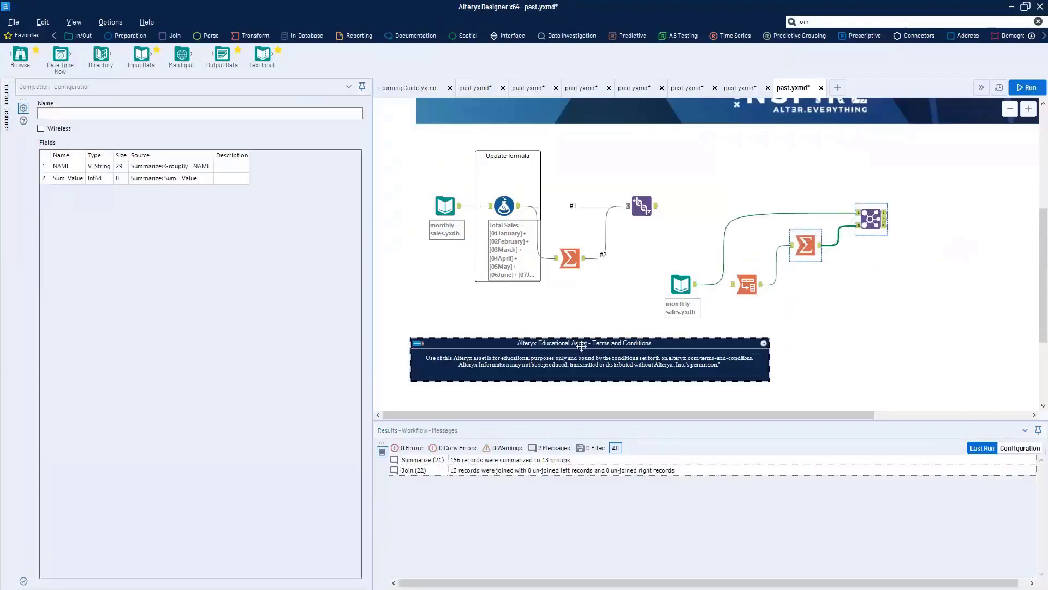
{"action": "left_click", "coordinate": [834, 22]}
{"action": "type", "text": "cross"}
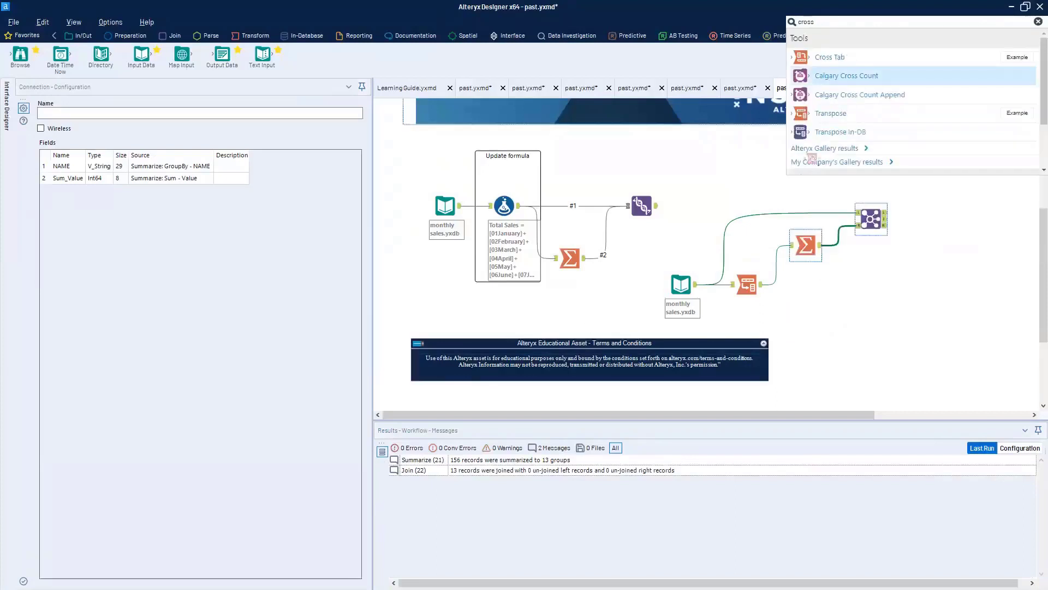
{"action": "left_click_drag", "start_coordinate": [830, 75], "coordinate": [806, 281]}
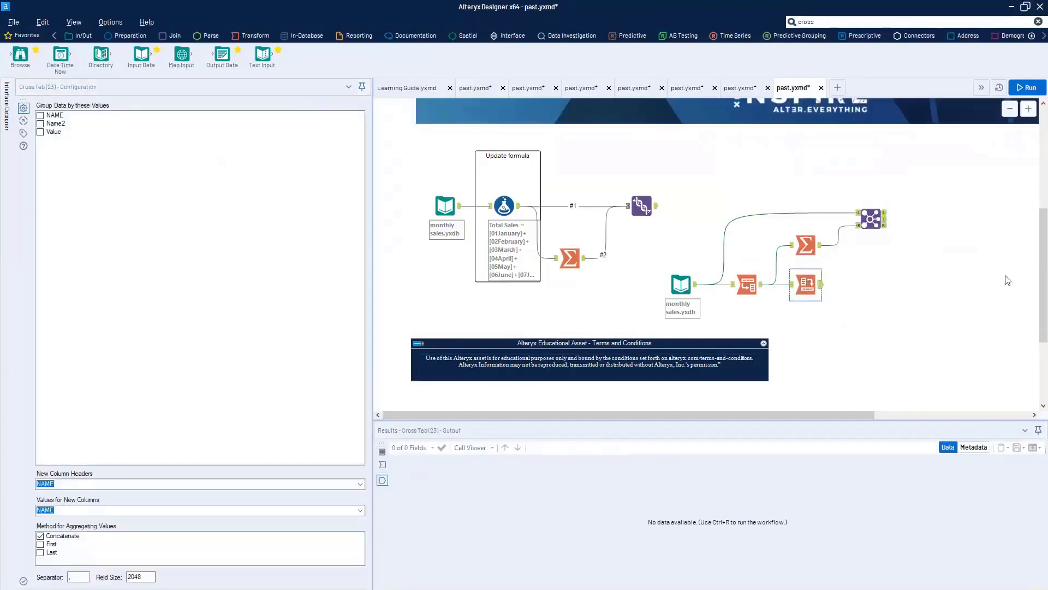
Step: Configure the Cross Tab tool to group by NAME, with Name2 as new column headers and Value as the column values
{"action": "left_click", "coordinate": [41, 124]}
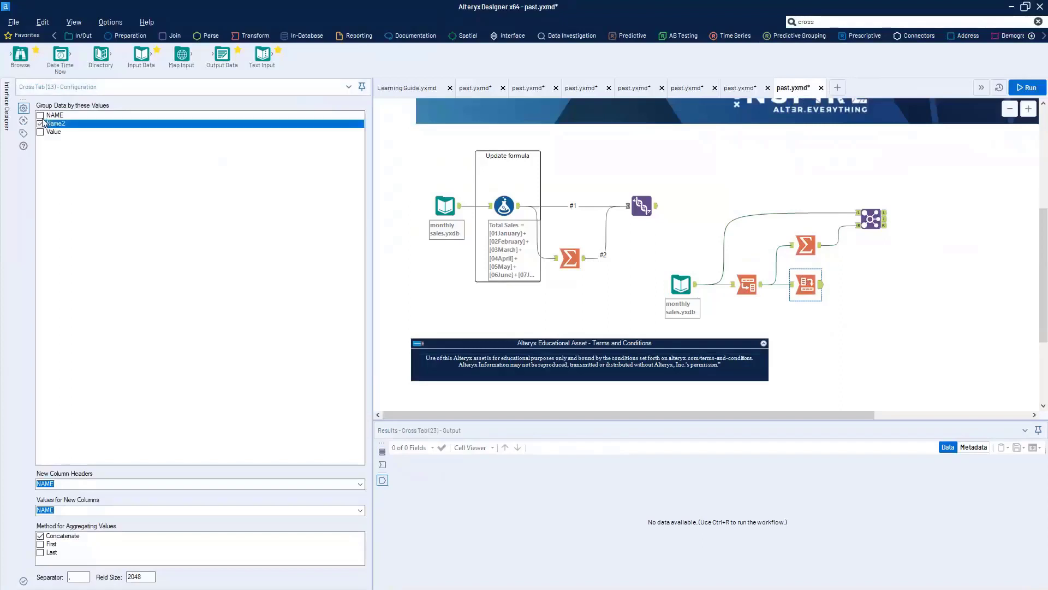
{"action": "left_click", "coordinate": [41, 117]}
{"action": "left_click", "coordinate": [40, 123]}
{"action": "left_click", "coordinate": [360, 484]}
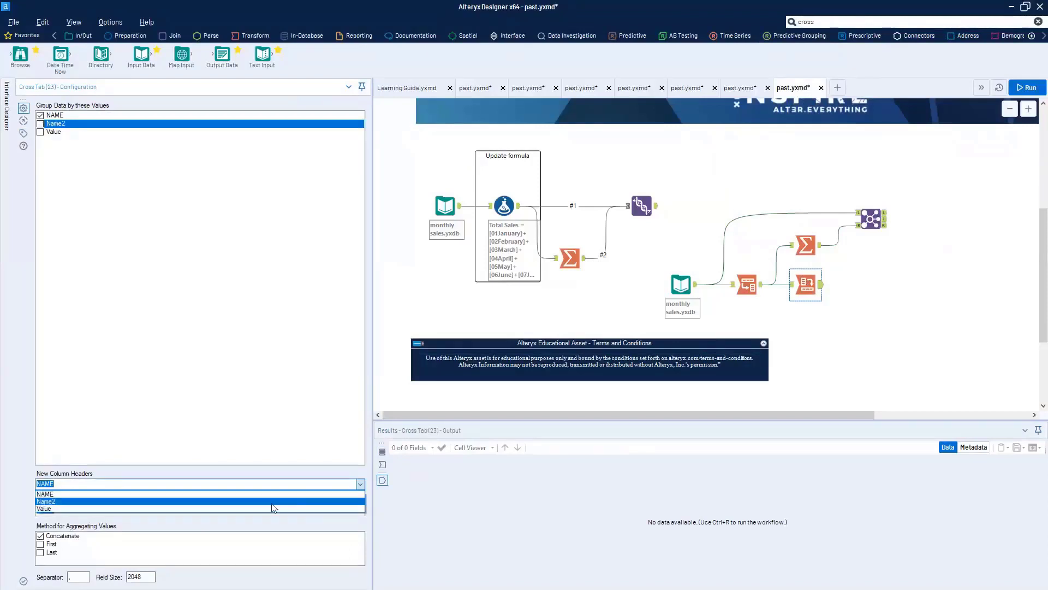
{"action": "left_click", "coordinate": [90, 500]}
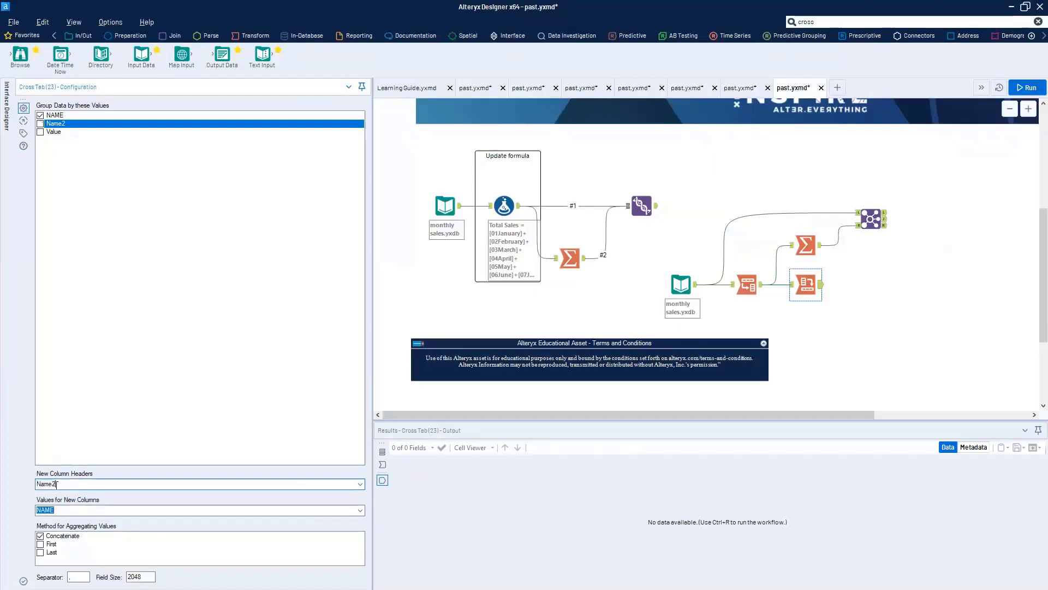
{"action": "left_click_drag", "start_coordinate": [57, 483], "coordinate": [46, 484]}
{"action": "left_click", "coordinate": [332, 512]}
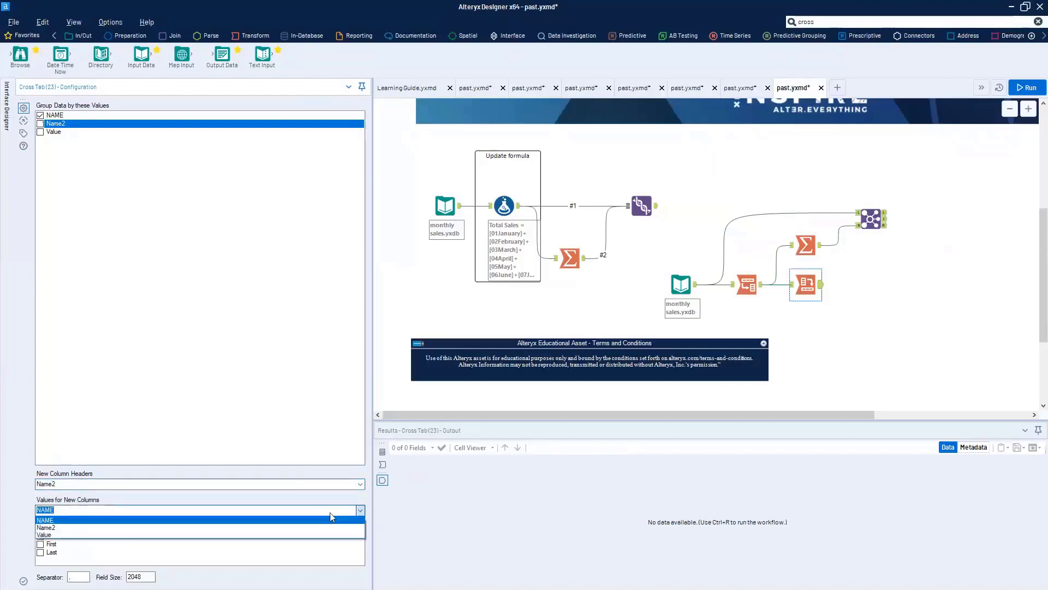
{"action": "left_click", "coordinate": [163, 534]}
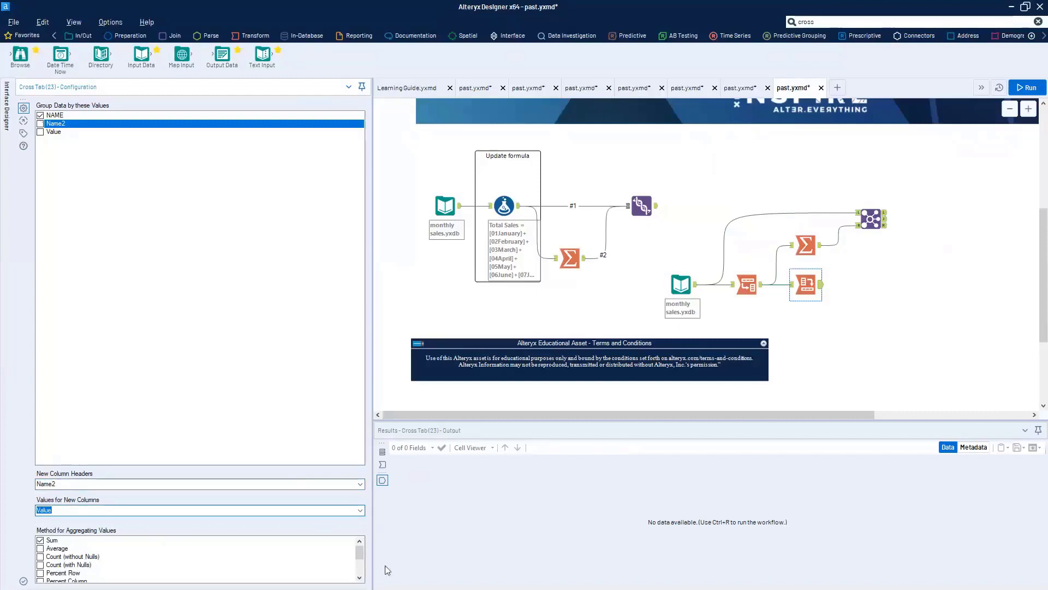
Step: Add Total Column and Total Row to the Cross Tab tool's aggregation methods, keeping Sum
{"action": "left_click_drag", "start_coordinate": [359, 552], "coordinate": [359, 569]}
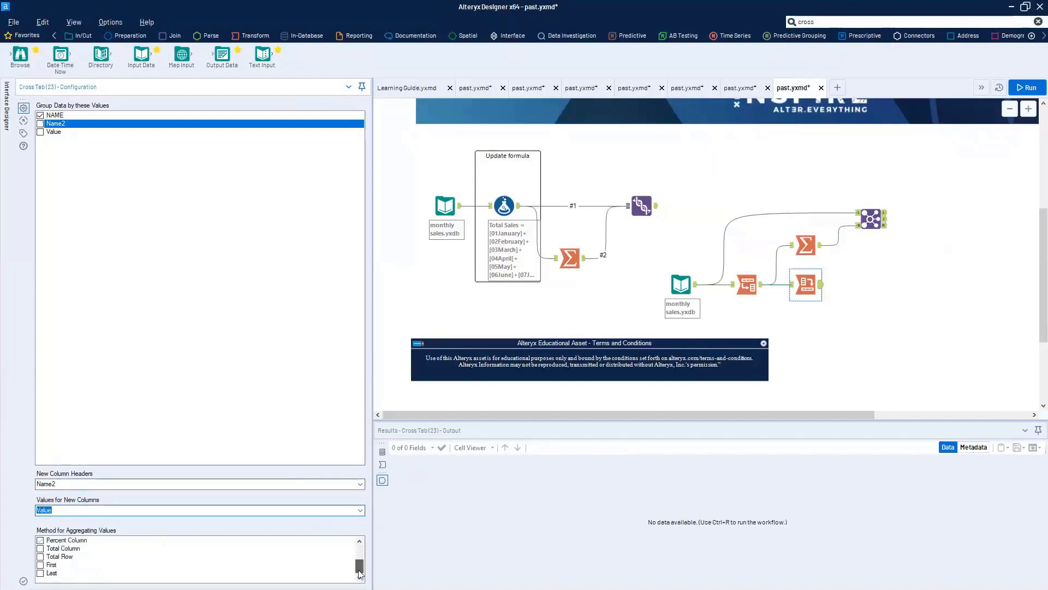
{"action": "left_click", "coordinate": [40, 549]}
{"action": "left_click", "coordinate": [40, 559]}
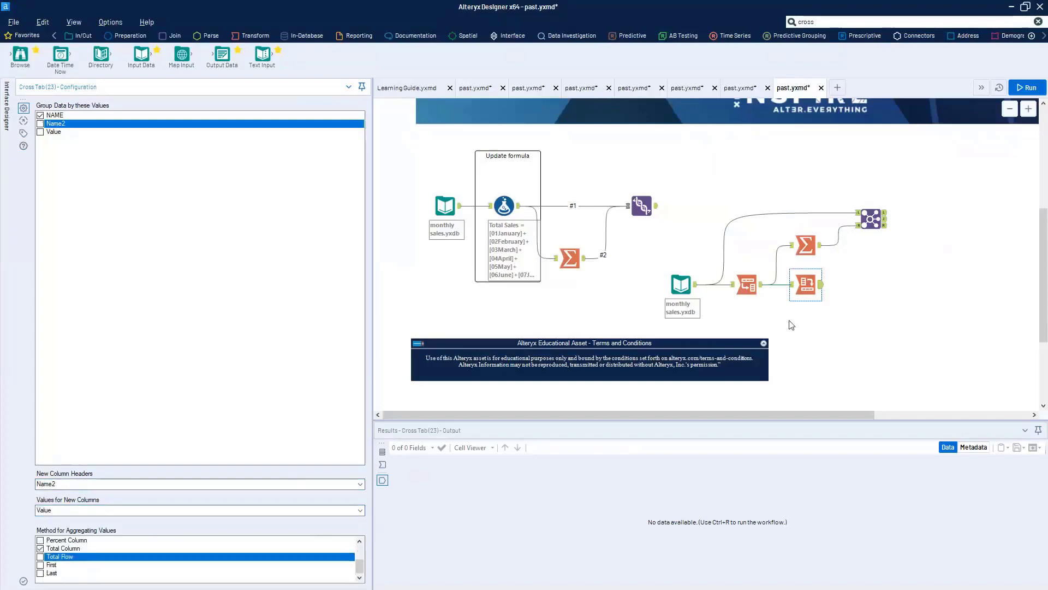
Step: Run the workflow and examine the totals per store and per month in the Cross Tab output
{"action": "key", "text": "ctrl+r"}
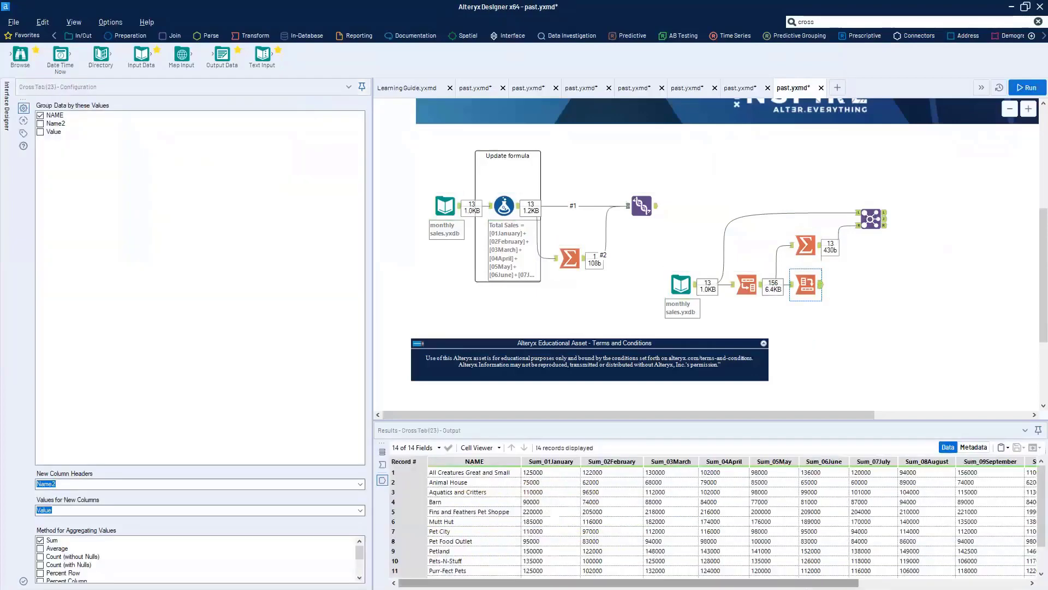
{"action": "left_click", "coordinate": [976, 586]}
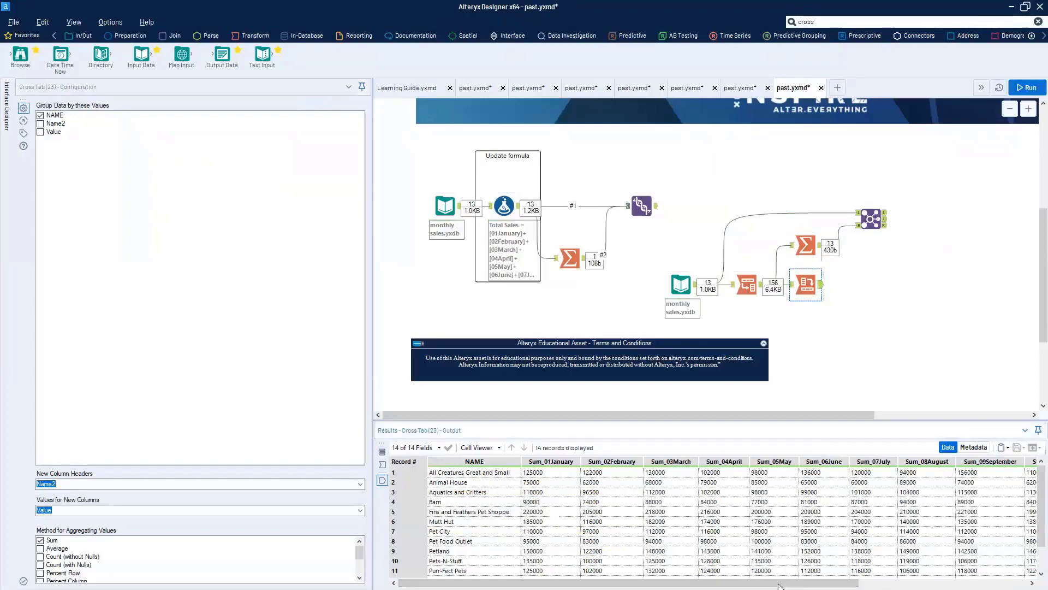
{"action": "left_click_drag", "start_coordinate": [1018, 471], "coordinate": [437, 473]}
{"action": "scroll", "coordinate": [649, 541], "scroll_direction": "down", "scroll_amount": 1}
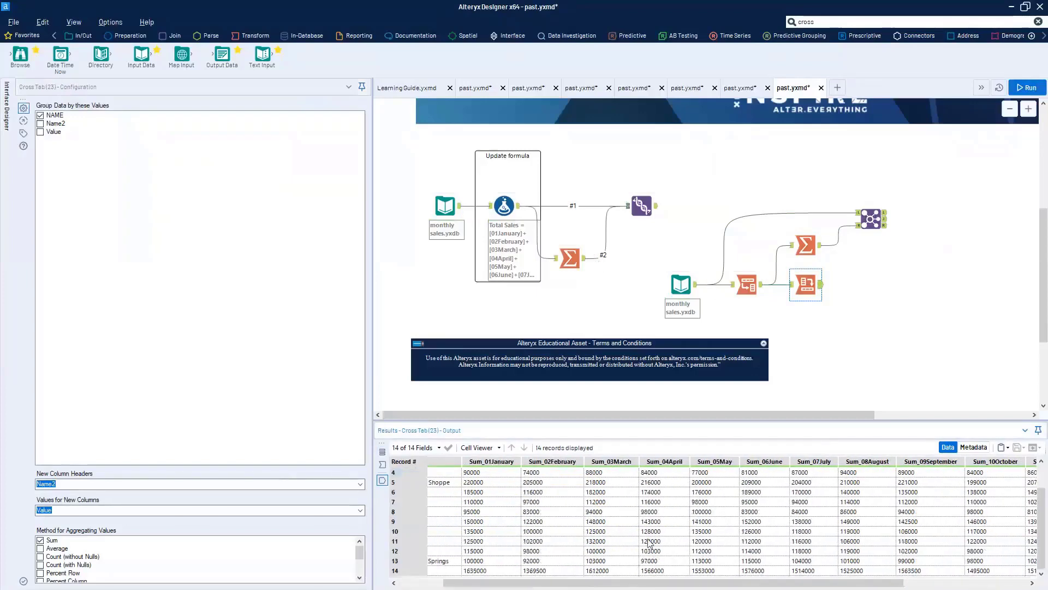
Step: Examine the monthly totals row in the Cross Tab output and the Transpose tool's Dynamic or Unknown Fields option behind it
{"action": "left_click", "coordinate": [476, 571]}
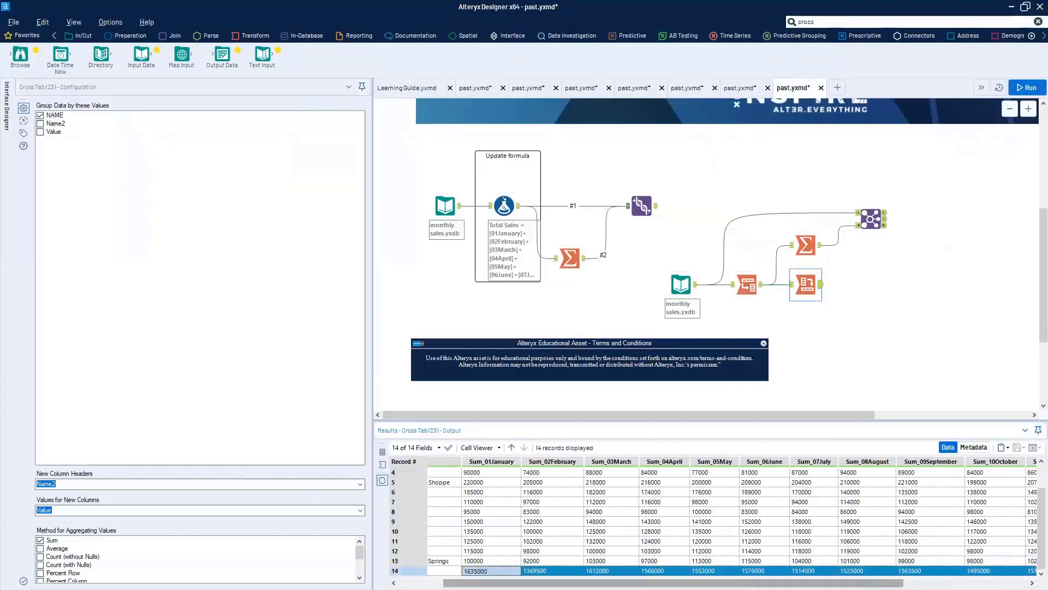
{"action": "left_click_drag", "start_coordinate": [786, 587], "coordinate": [872, 587]}
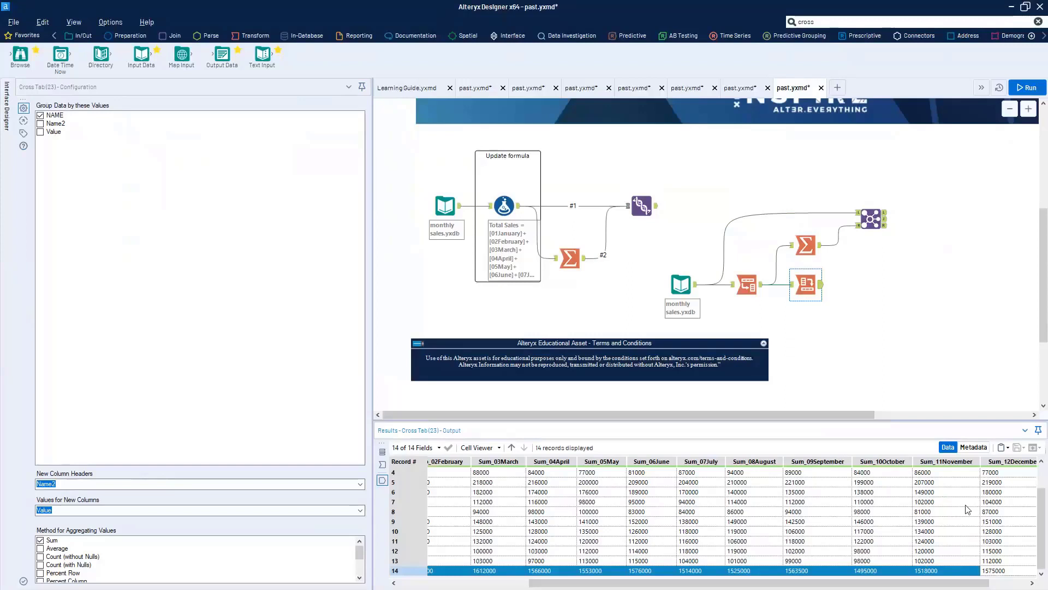
{"action": "left_click", "coordinate": [747, 284]}
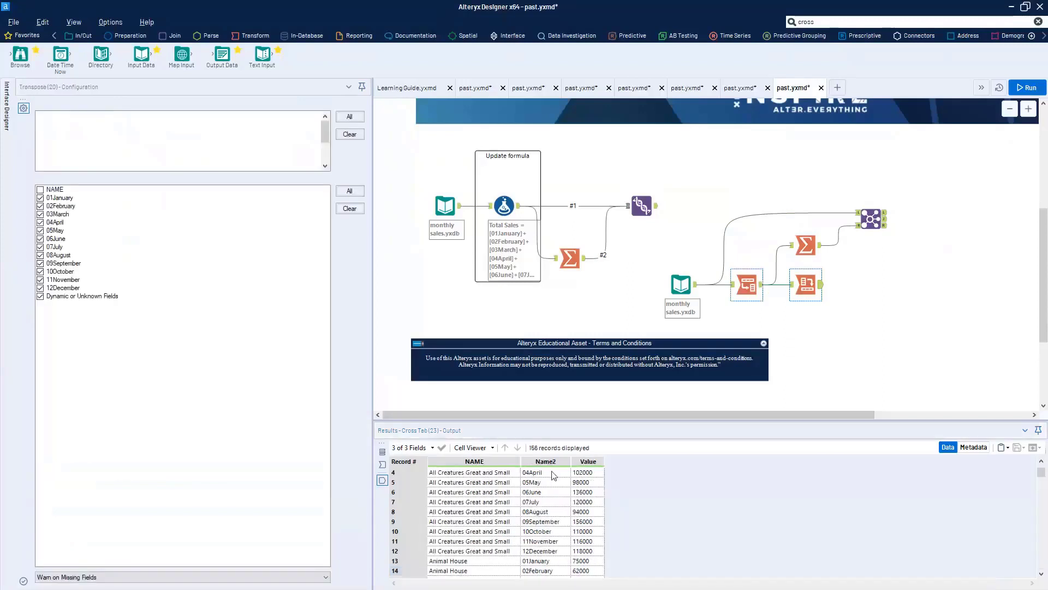
{"action": "left_click", "coordinate": [40, 296]}
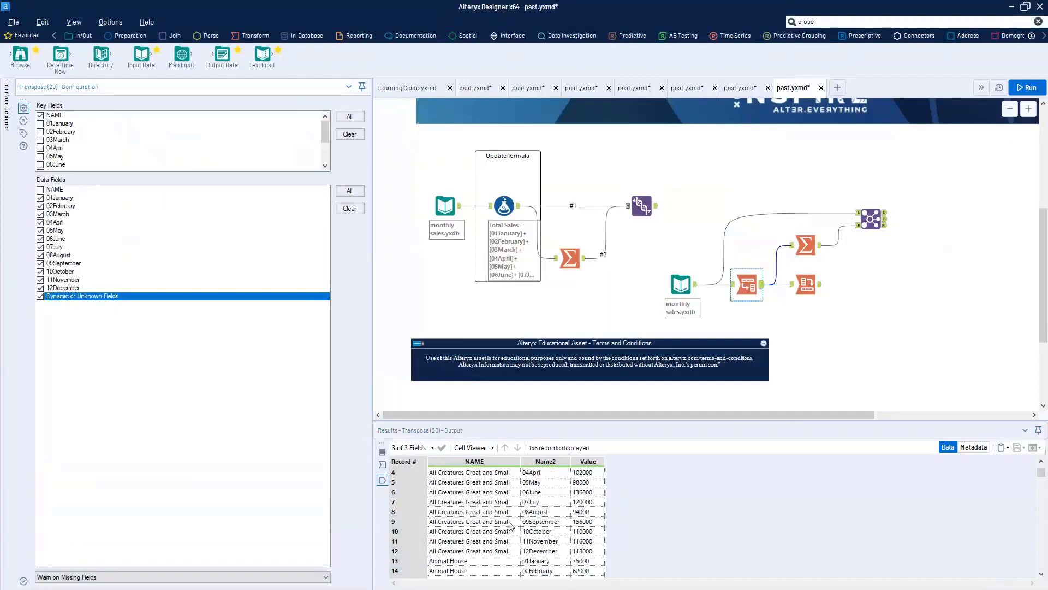
{"action": "left_click", "coordinate": [807, 285]}
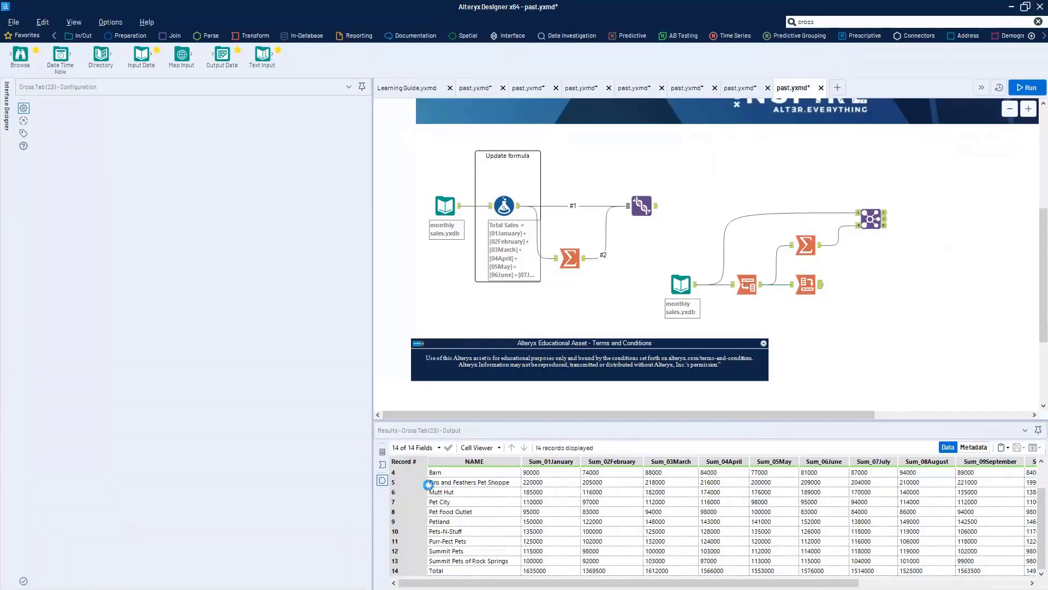
Step: Bring up the past.yxmd workflow with separate monthly output streams and examine the monthly spend columns in the salesbymonth.yxdb preview
{"action": "scroll", "coordinate": [655, 300], "scroll_direction": "down", "scroll_amount": 2}
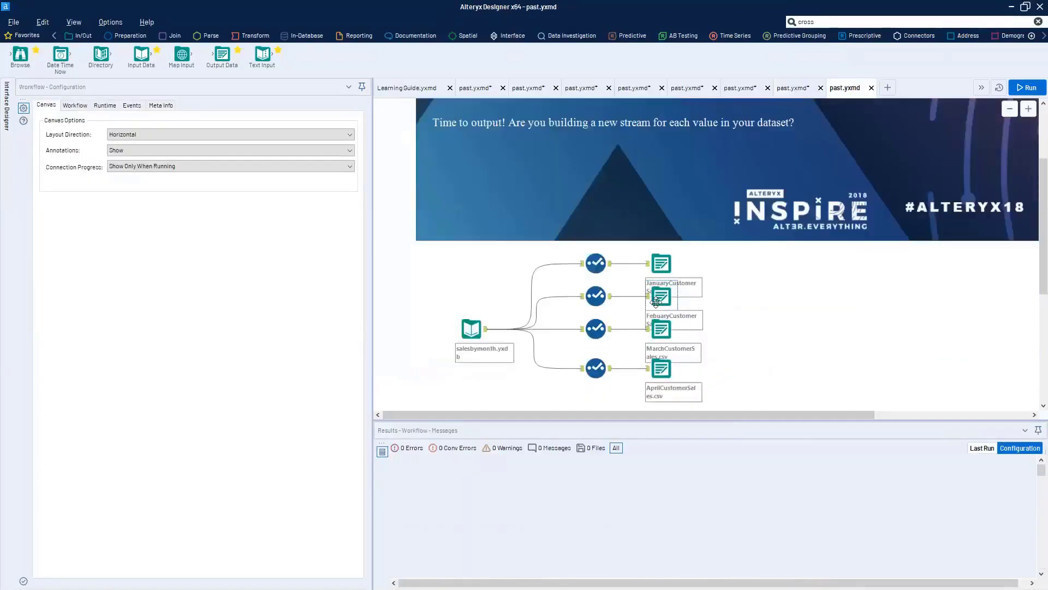
{"action": "scroll", "coordinate": [656, 307], "scroll_direction": "down", "scroll_amount": 2}
{"action": "scroll", "coordinate": [446, 387], "scroll_direction": "up", "scroll_amount": 3}
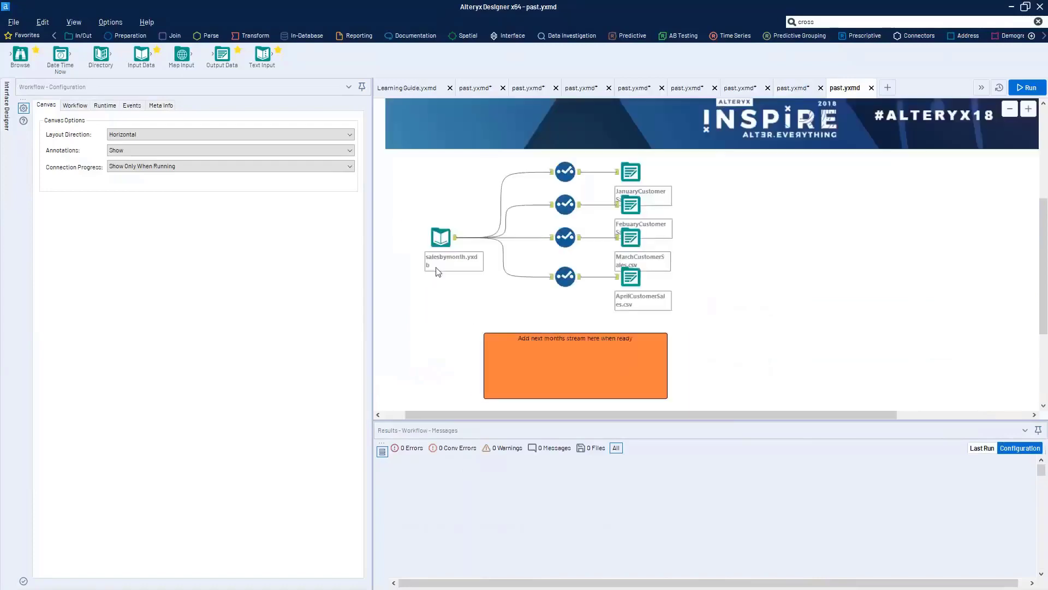
{"action": "left_click", "coordinate": [440, 239]}
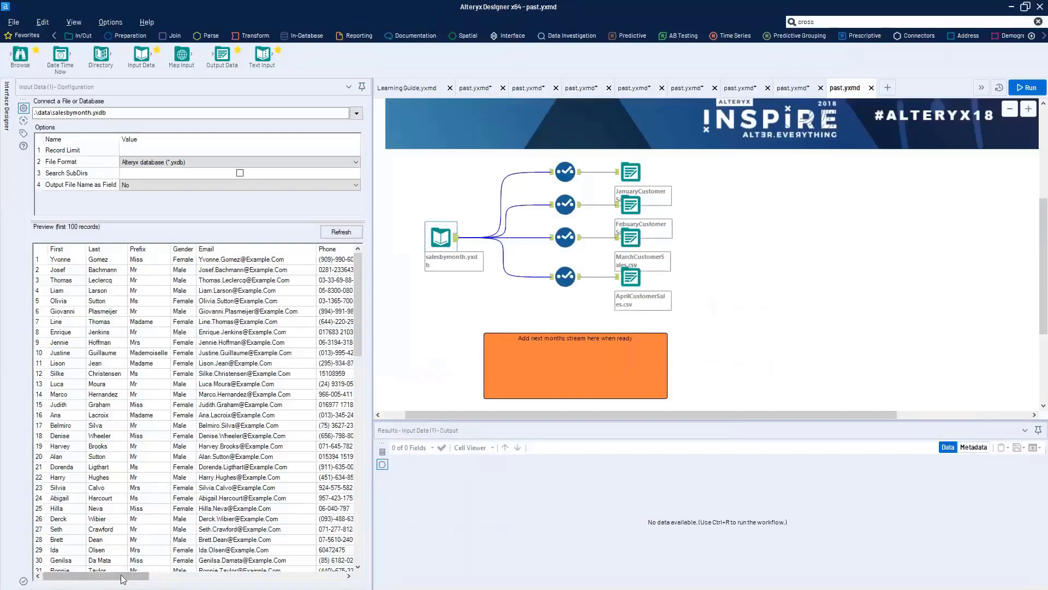
{"action": "left_click_drag", "start_coordinate": [121, 575], "coordinate": [369, 571]}
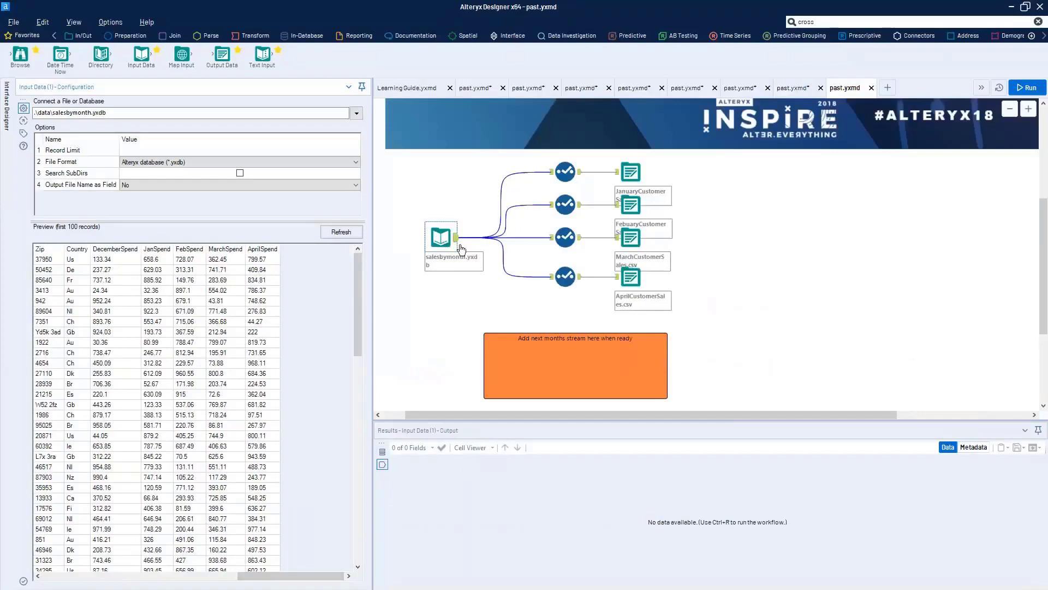
Step: Compare which month's spend field is kept and renamed in the January, February and March Select tools
{"action": "left_click", "coordinate": [576, 173]}
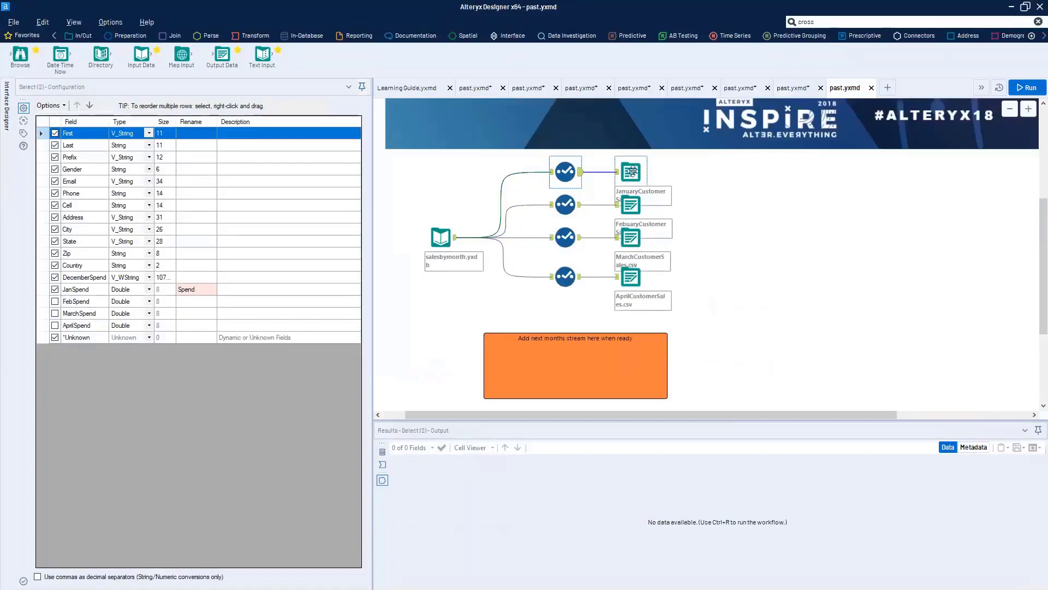
{"action": "left_click", "coordinate": [567, 205]}
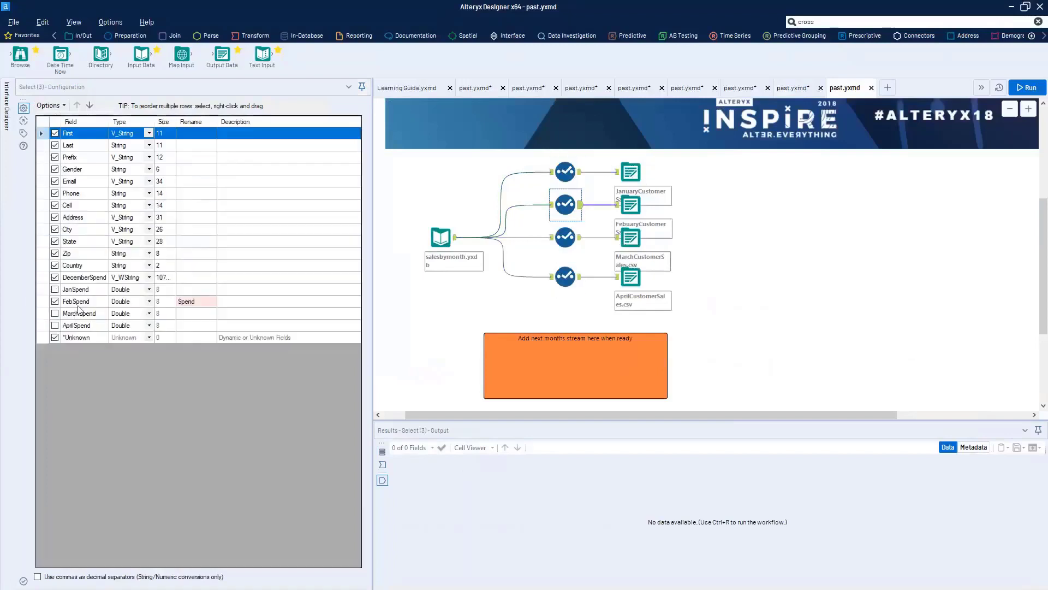
{"action": "left_click", "coordinate": [565, 237]}
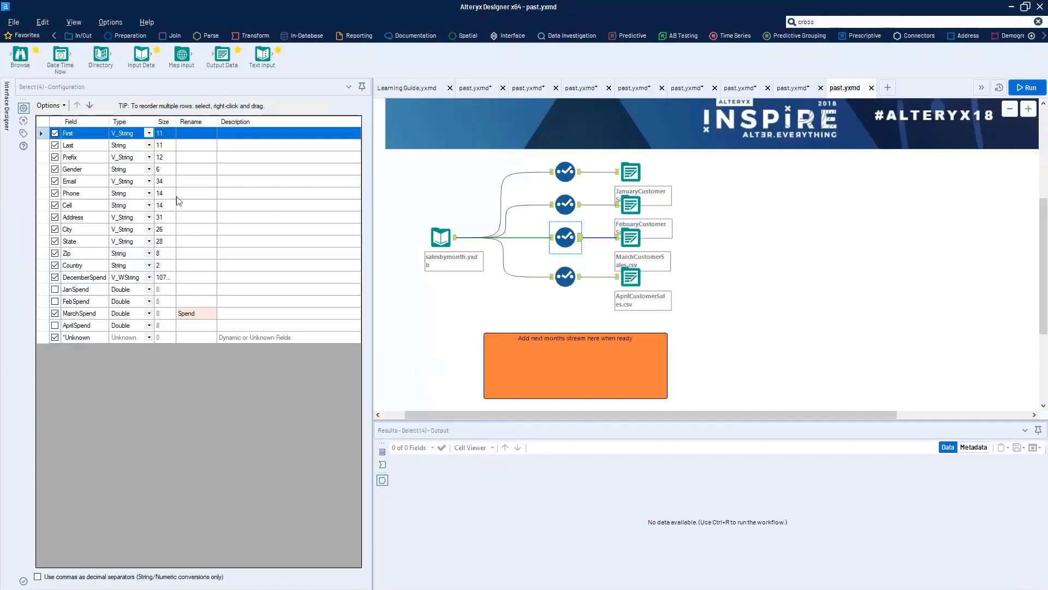
Step: Open tomorrow.yxmd for the output problem and examine the monthly spend columns in its salesbymonth.yxdb input preview
{"action": "left_click", "coordinate": [810, 279]}
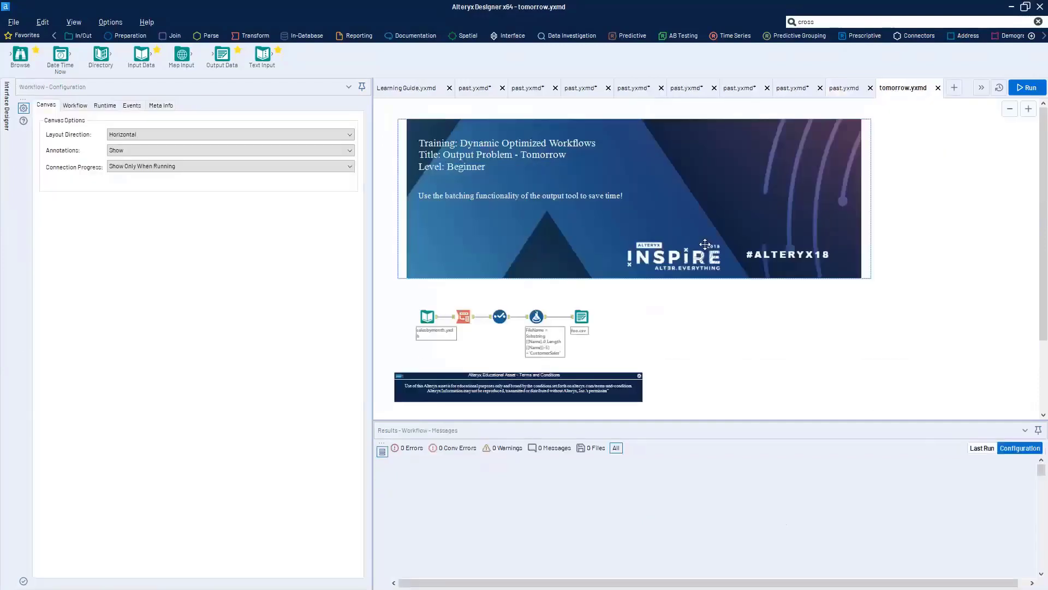
{"action": "scroll", "coordinate": [466, 384], "scroll_direction": "up", "scroll_amount": 5}
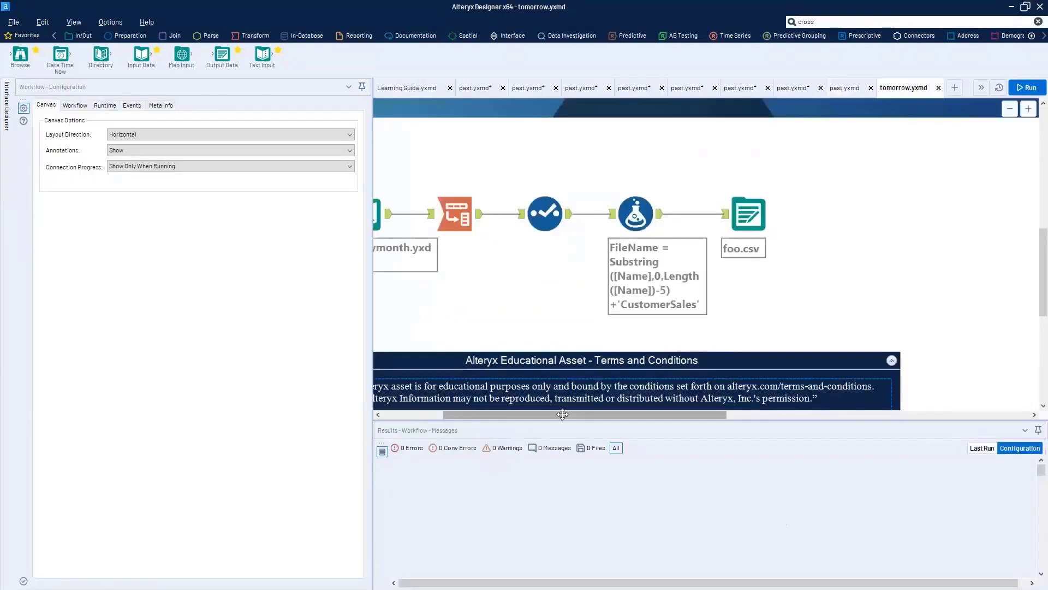
{"action": "left_click_drag", "start_coordinate": [562, 415], "coordinate": [471, 403]}
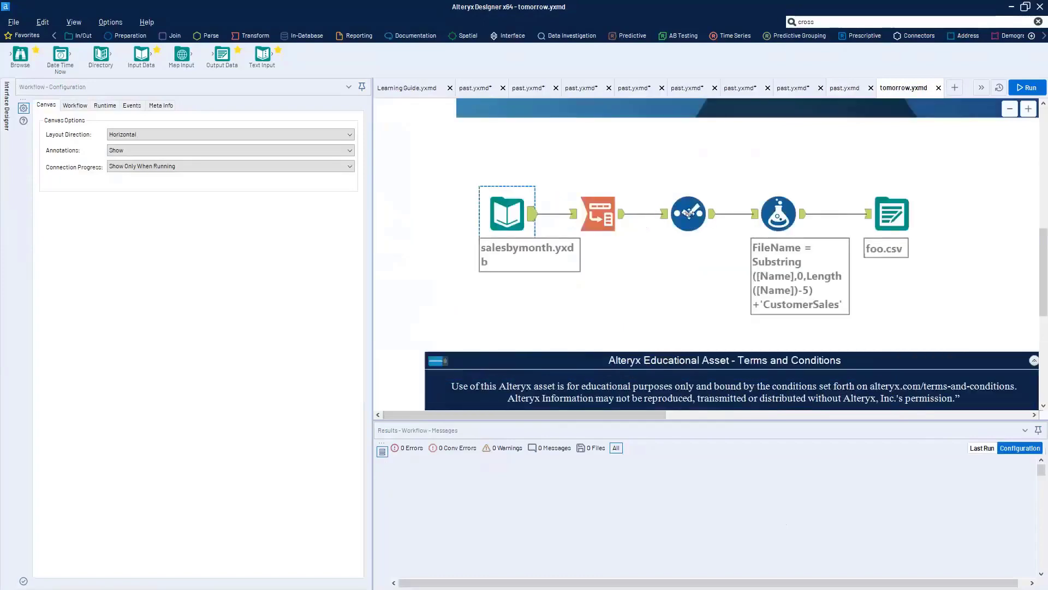
{"action": "left_click", "coordinate": [556, 249]}
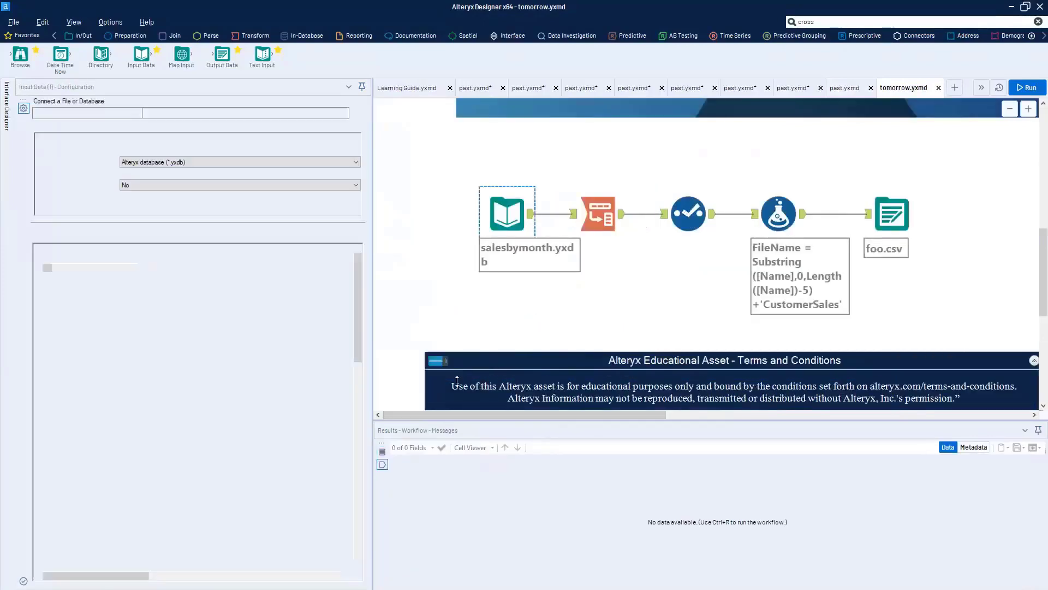
{"action": "left_click_drag", "start_coordinate": [211, 583], "coordinate": [339, 579]}
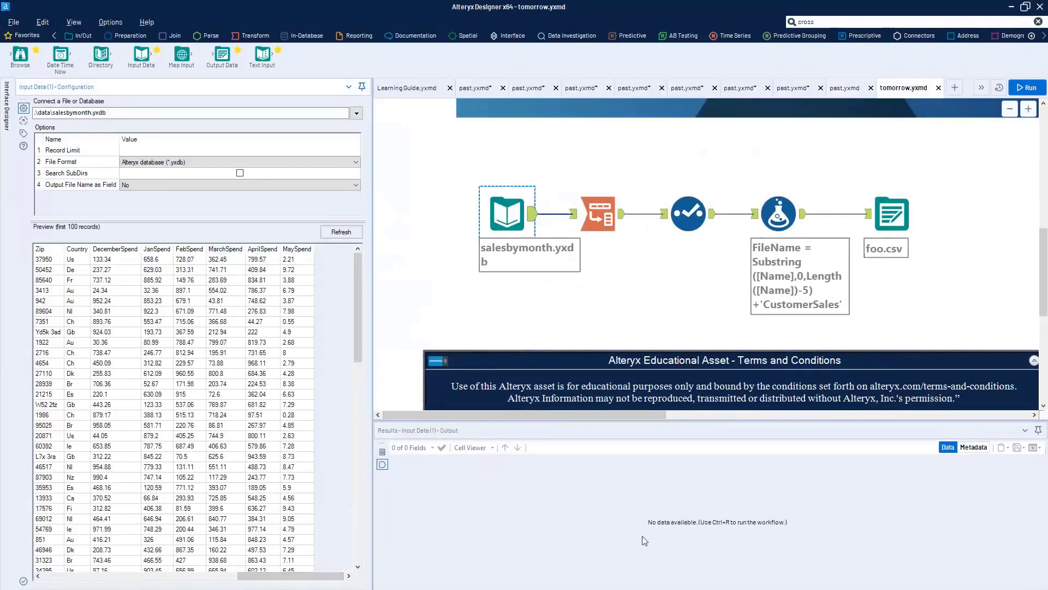
Step: Run the workflow and examine the repeated customer rows and the month names in the Transpose output's Name column
{"action": "left_click", "coordinate": [598, 214]}
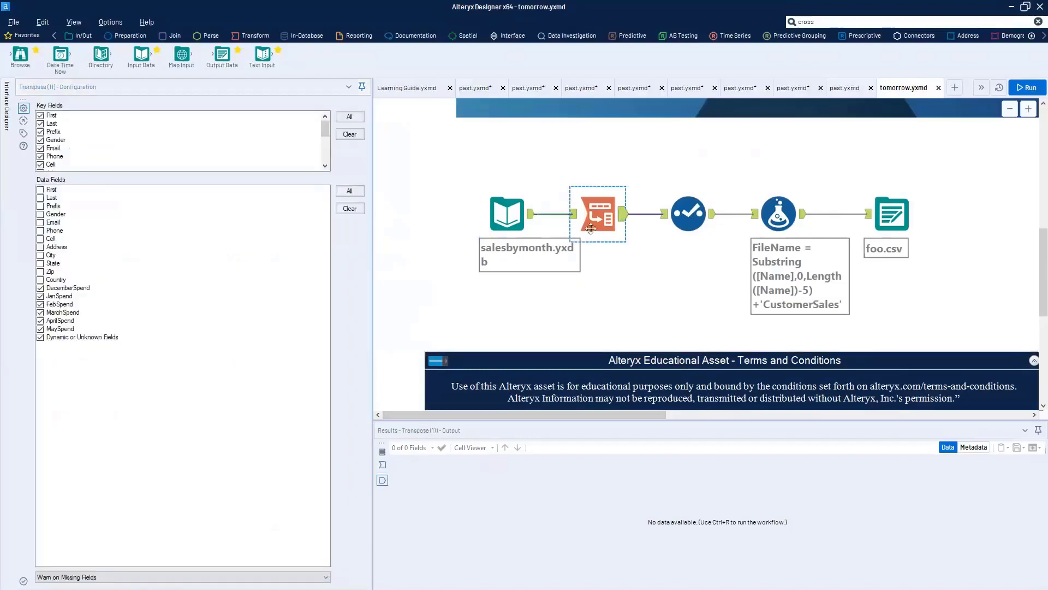
{"action": "left_click", "coordinate": [626, 223]}
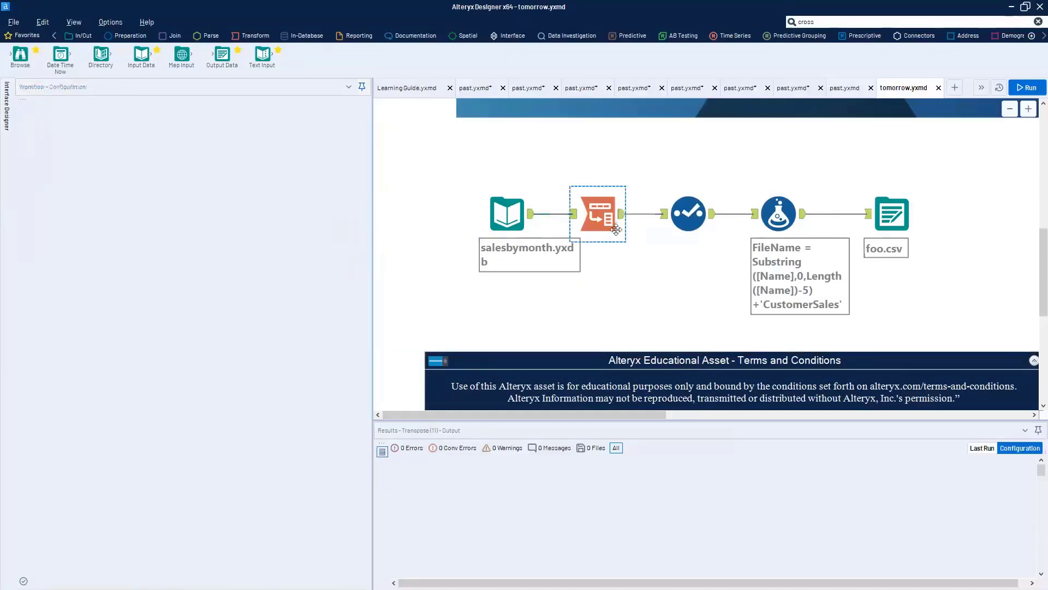
{"action": "key", "text": "ctrl+r"}
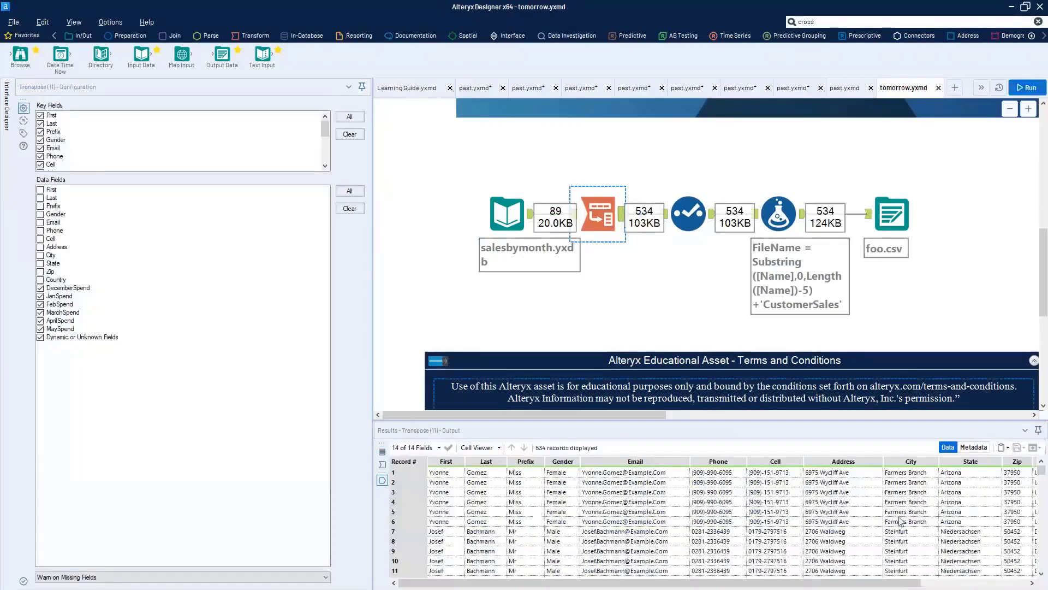
{"action": "left_click", "coordinate": [901, 522]}
{"action": "left_click_drag", "start_coordinate": [866, 582], "coordinate": [962, 579]}
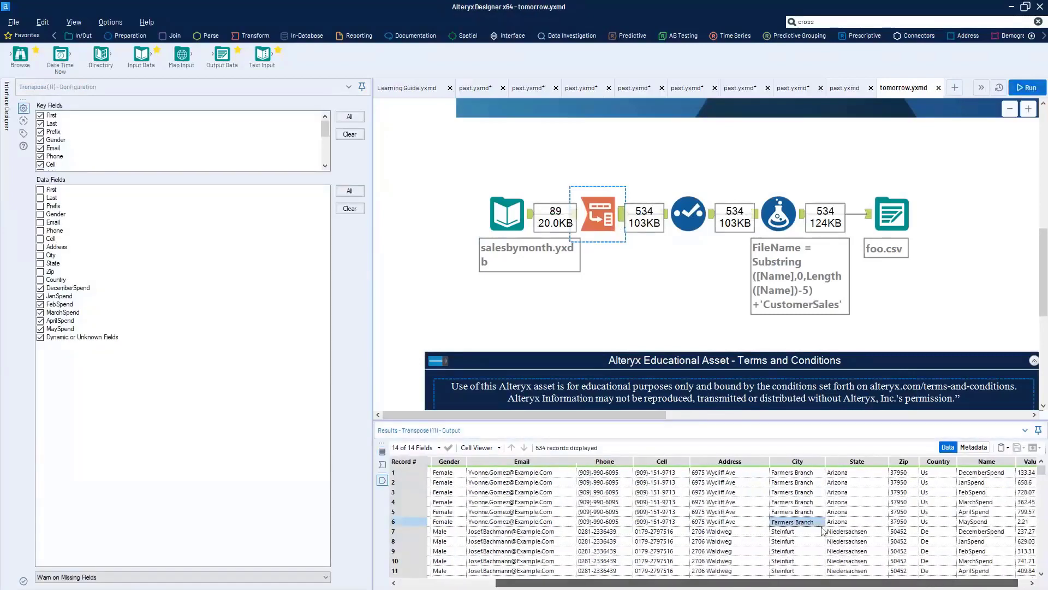
{"action": "left_click_drag", "start_coordinate": [449, 473], "coordinate": [517, 575]}
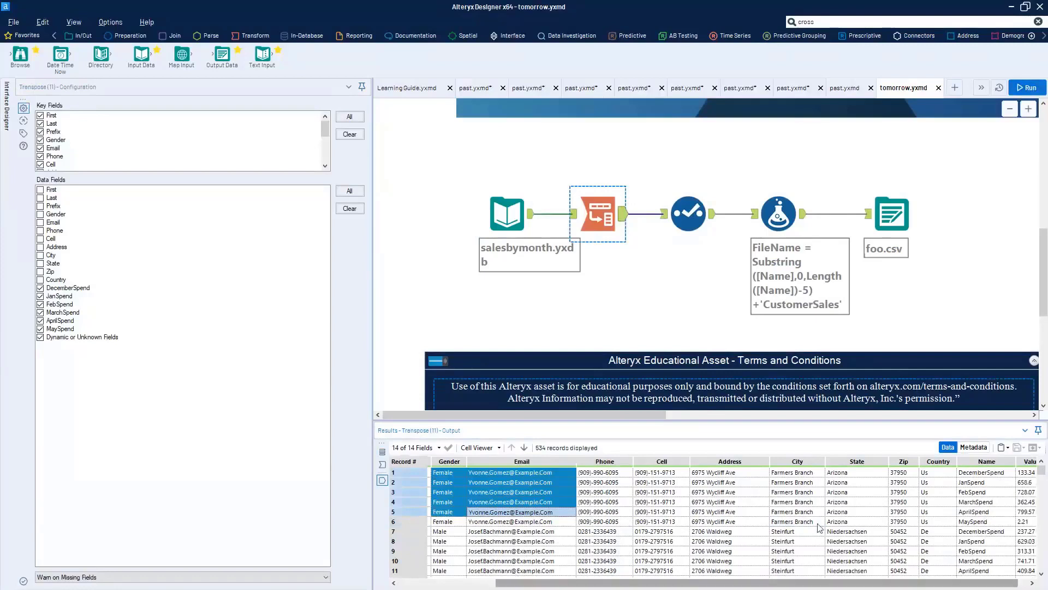
{"action": "left_click_drag", "start_coordinate": [980, 473], "coordinate": [988, 570]}
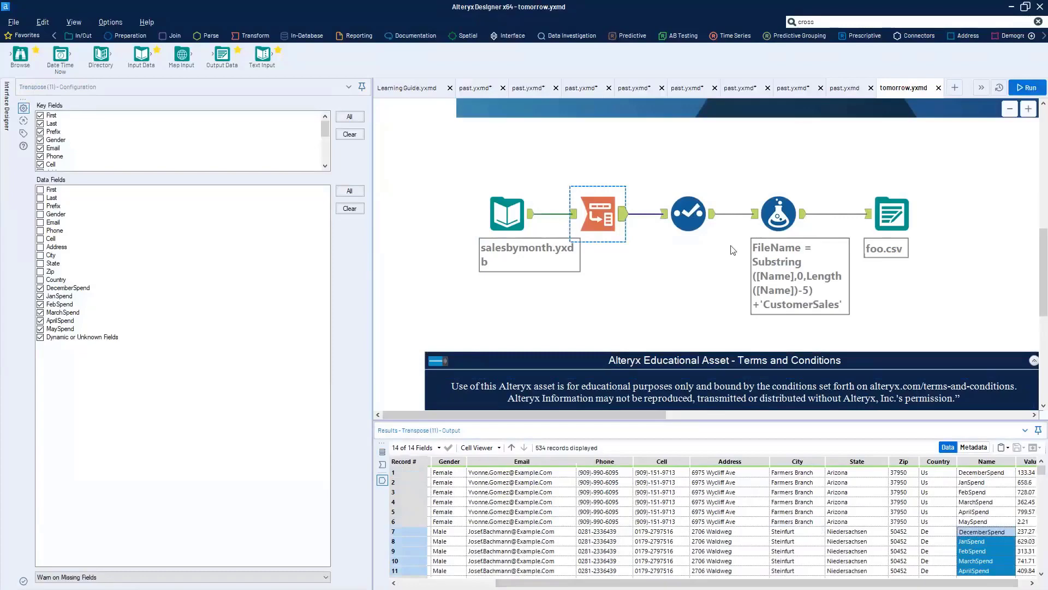
Step: Check the Value-to-Spend rename in the Select tool and its Spend column in the output
{"action": "left_click", "coordinate": [688, 213]}
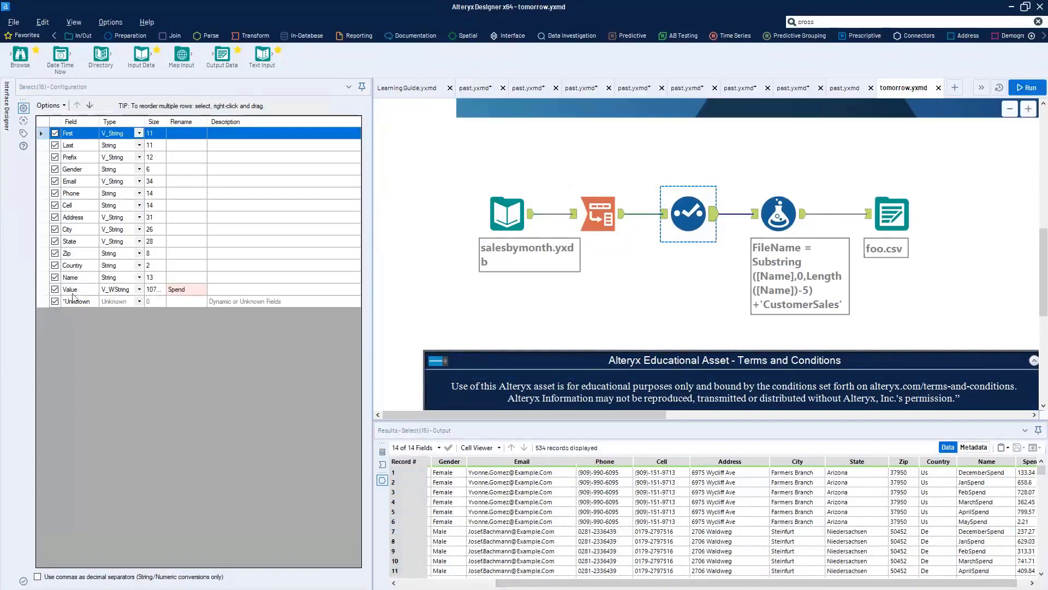
{"action": "left_click_drag", "start_coordinate": [975, 584], "coordinate": [985, 586]}
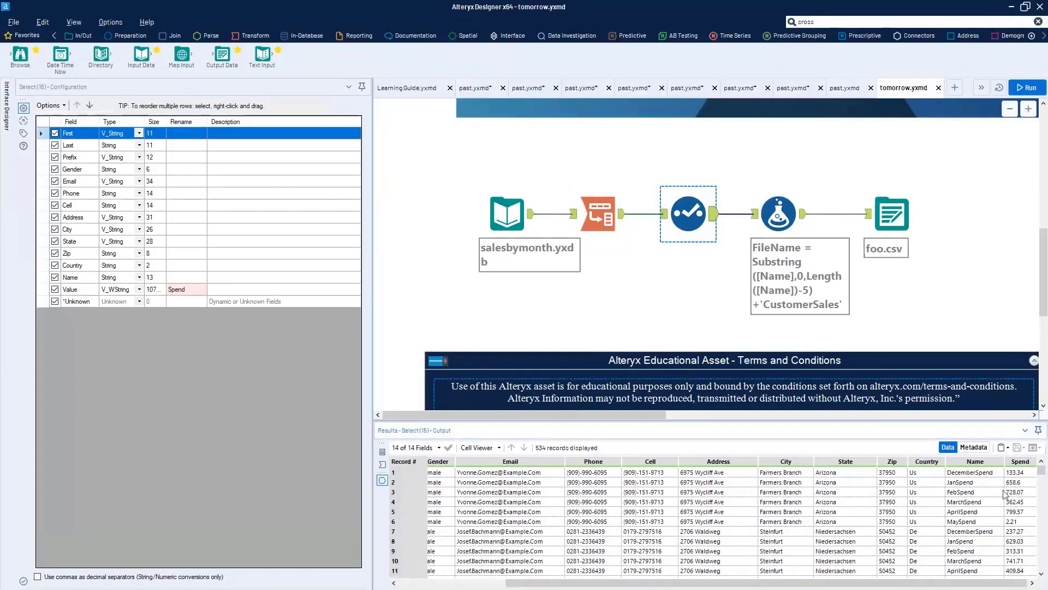
{"action": "left_click_drag", "start_coordinate": [1017, 473], "coordinate": [1017, 522]}
Step: Examine the Formula tool's FileName expression and compare the Name values with the FileName values in its output
{"action": "left_click", "coordinate": [795, 210]}
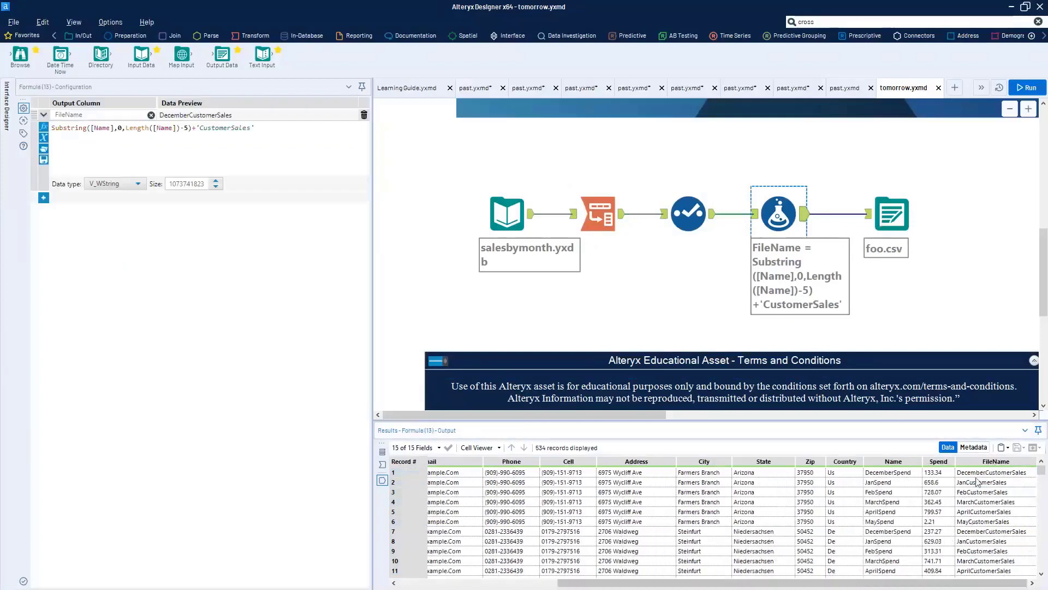
{"action": "left_click_drag", "start_coordinate": [977, 474], "coordinate": [979, 569]}
{"action": "left_click", "coordinate": [985, 533]}
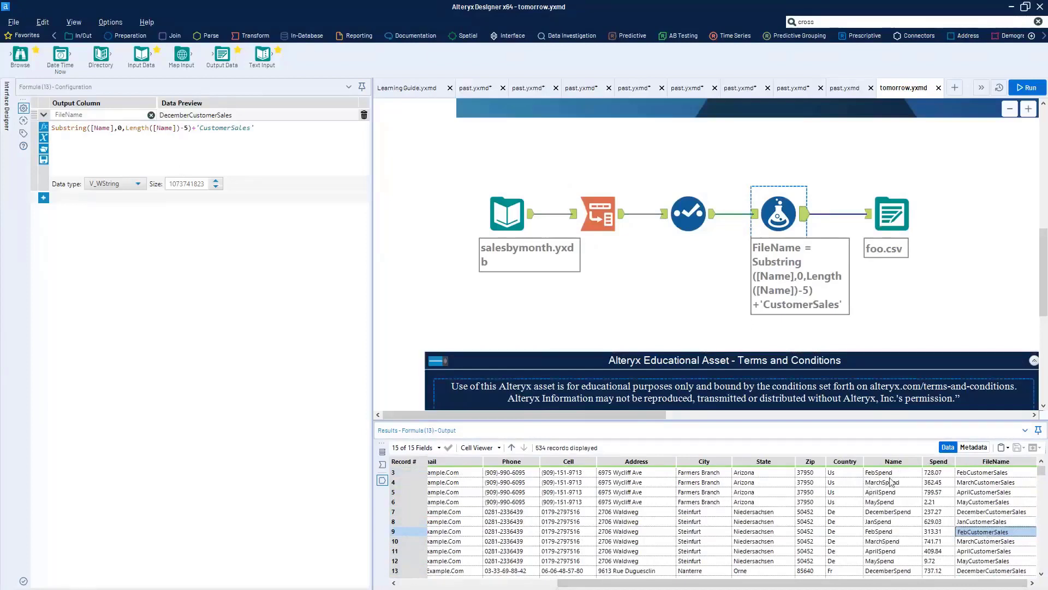
{"action": "left_click_drag", "start_coordinate": [876, 473], "coordinate": [884, 534]}
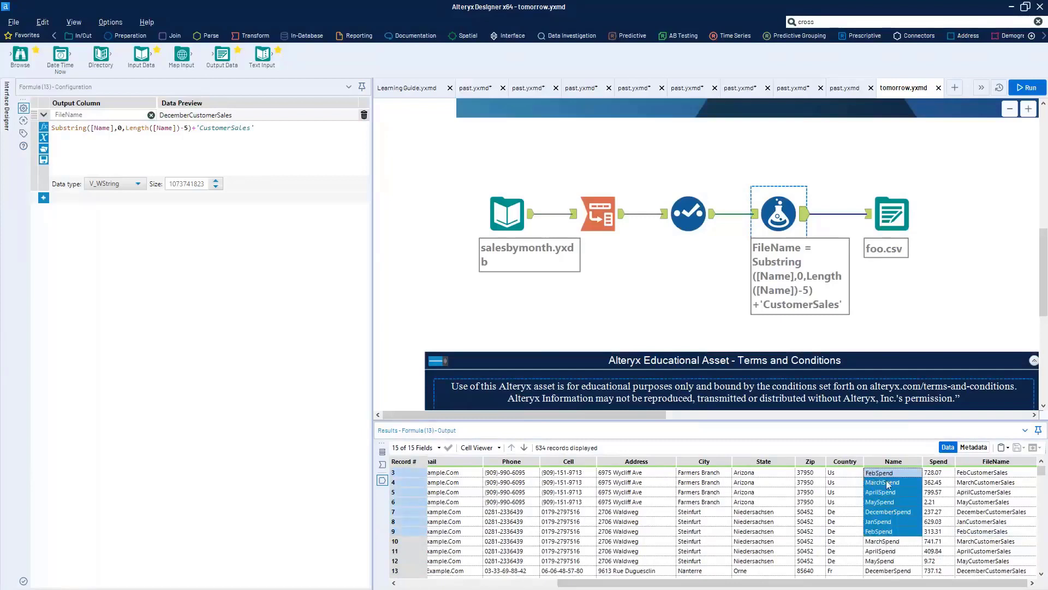
{"action": "left_click", "coordinate": [976, 473]}
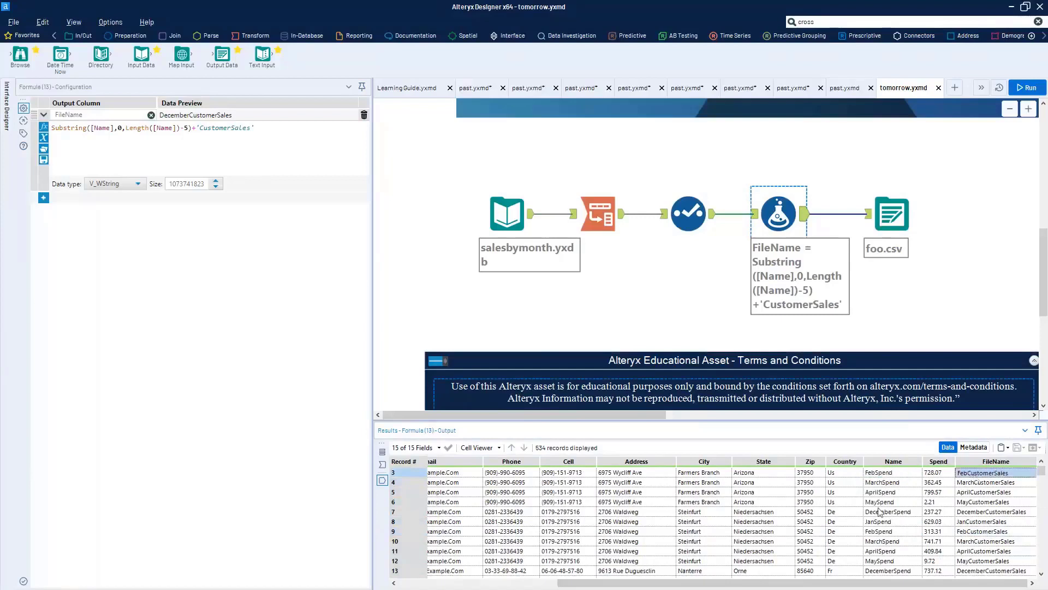
{"action": "left_click", "coordinate": [879, 533]}
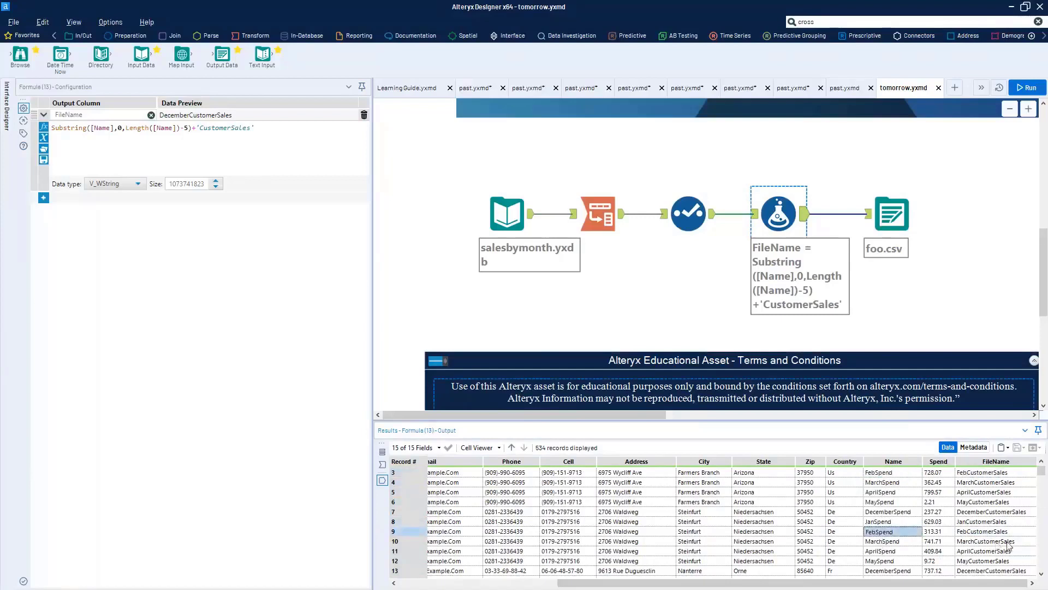
{"action": "left_click", "coordinate": [1005, 531]}
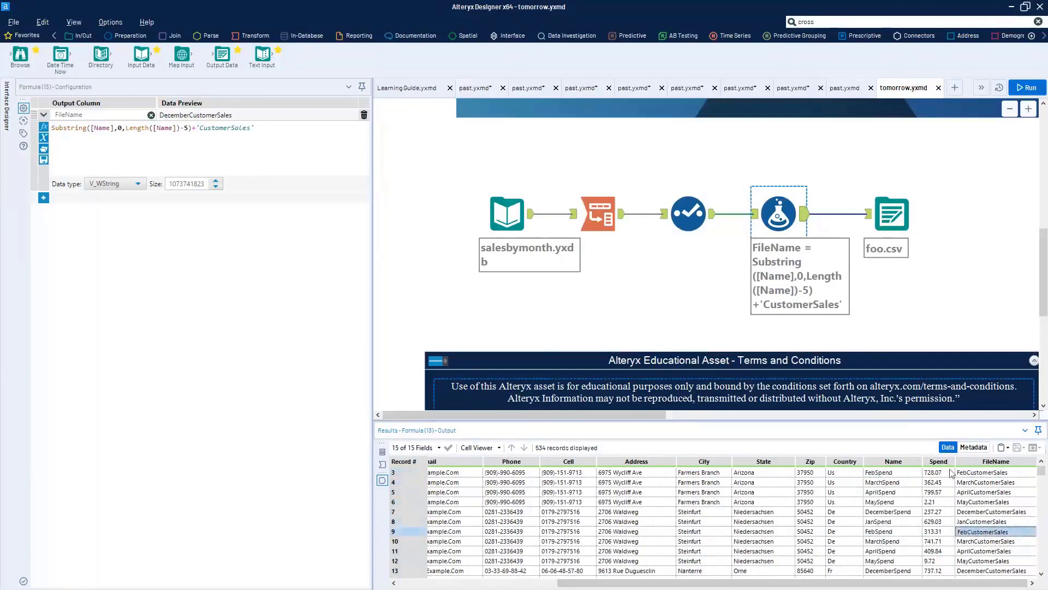
Step: Redirect the Output Data tool's CSV output to foo.csv on the Desktop
{"action": "left_click", "coordinate": [899, 227]}
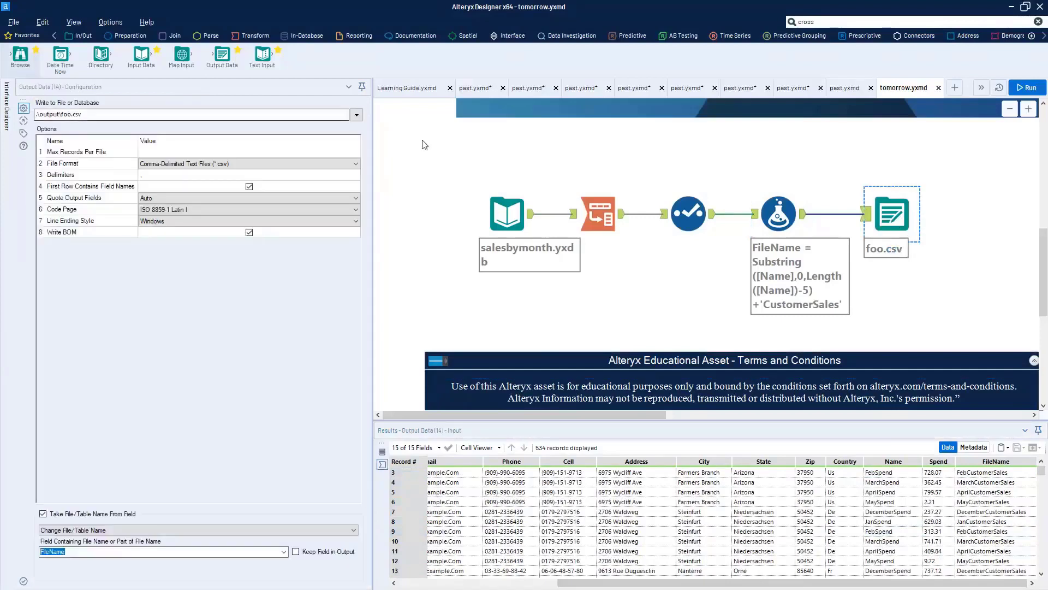
{"action": "left_click", "coordinate": [357, 116]}
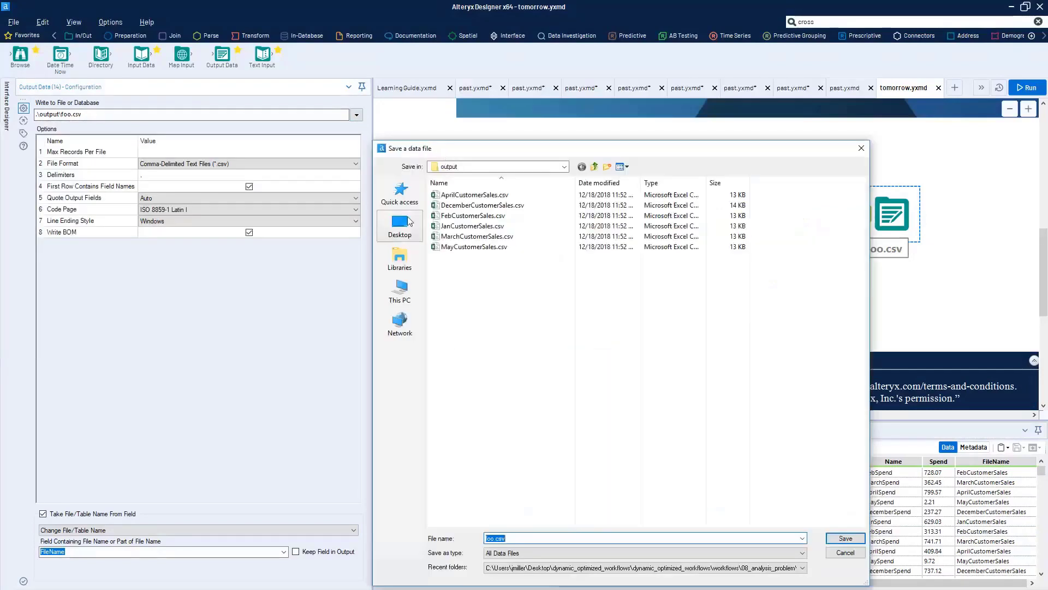
{"action": "left_click", "coordinate": [508, 542]}
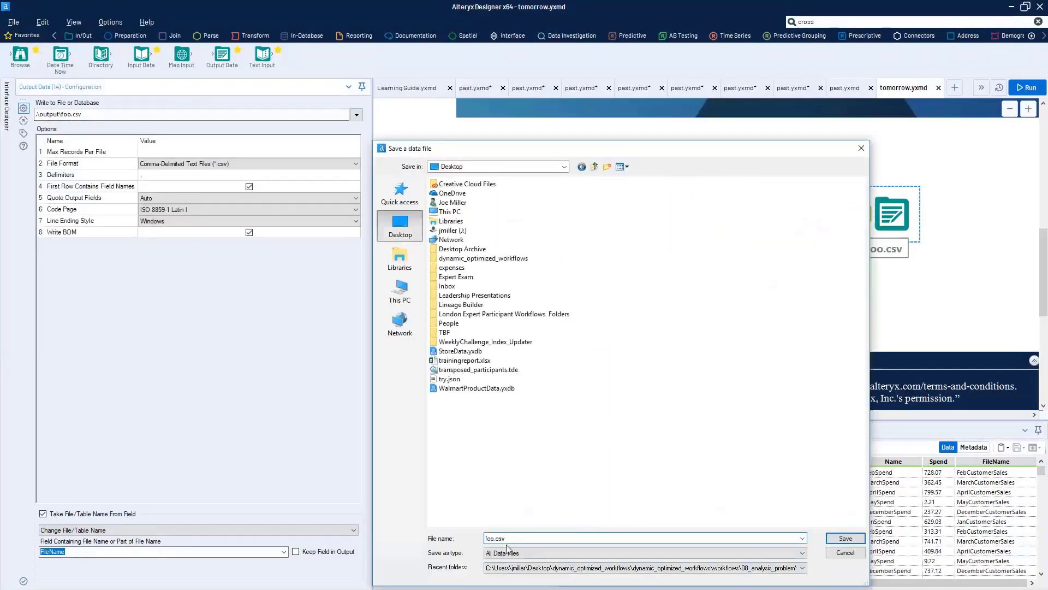
{"action": "double_click", "coordinate": [495, 539]}
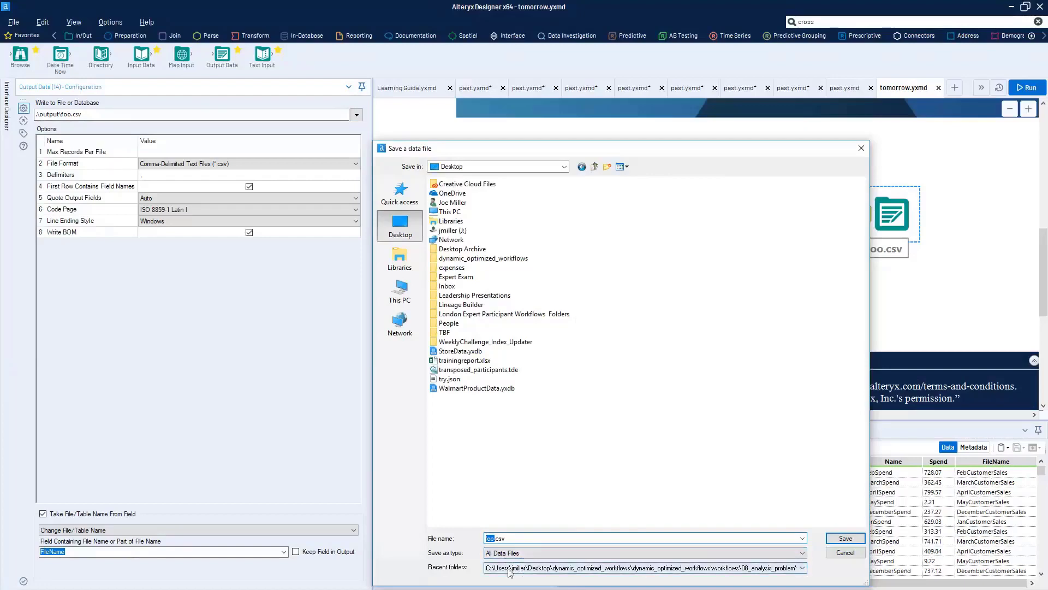
{"action": "left_click", "coordinate": [846, 539]}
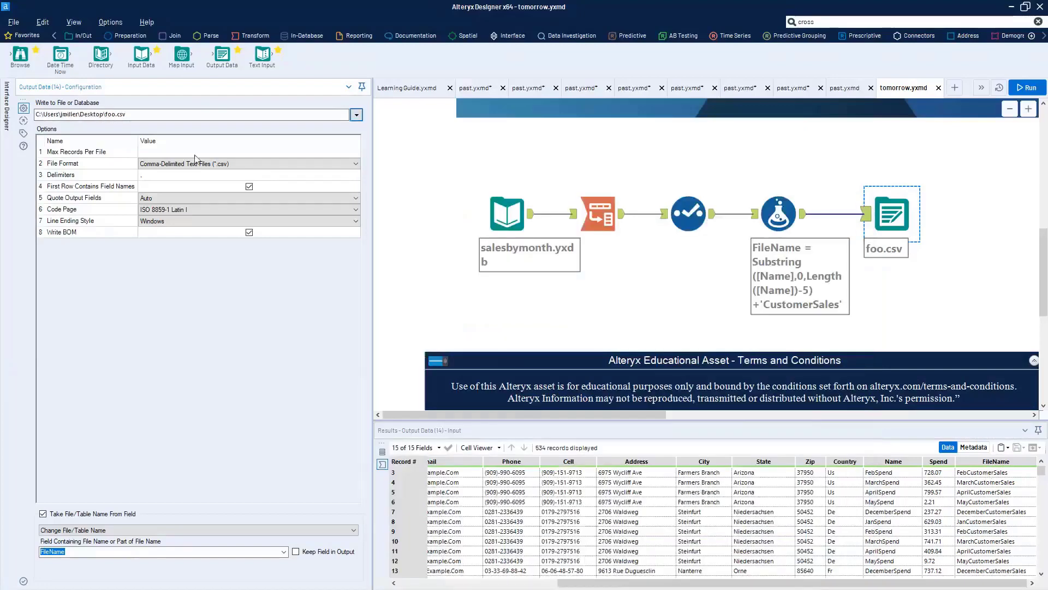
Step: Examine the output path's file extension and compare the FileName values with the customer rows in the Output Data input
{"action": "double_click", "coordinate": [122, 115]}
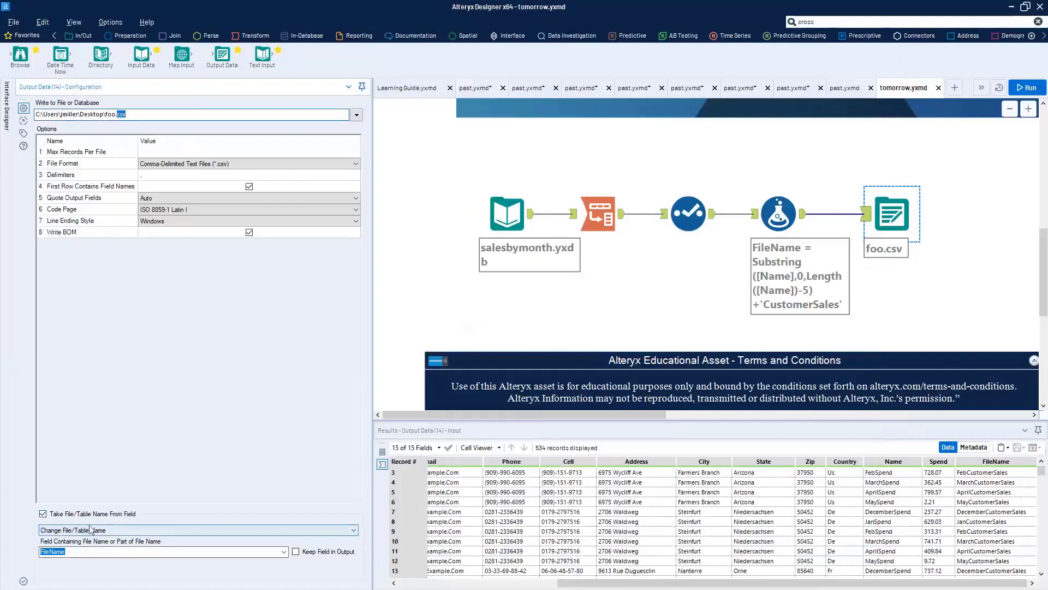
{"action": "left_click_drag", "start_coordinate": [989, 473], "coordinate": [989, 561]}
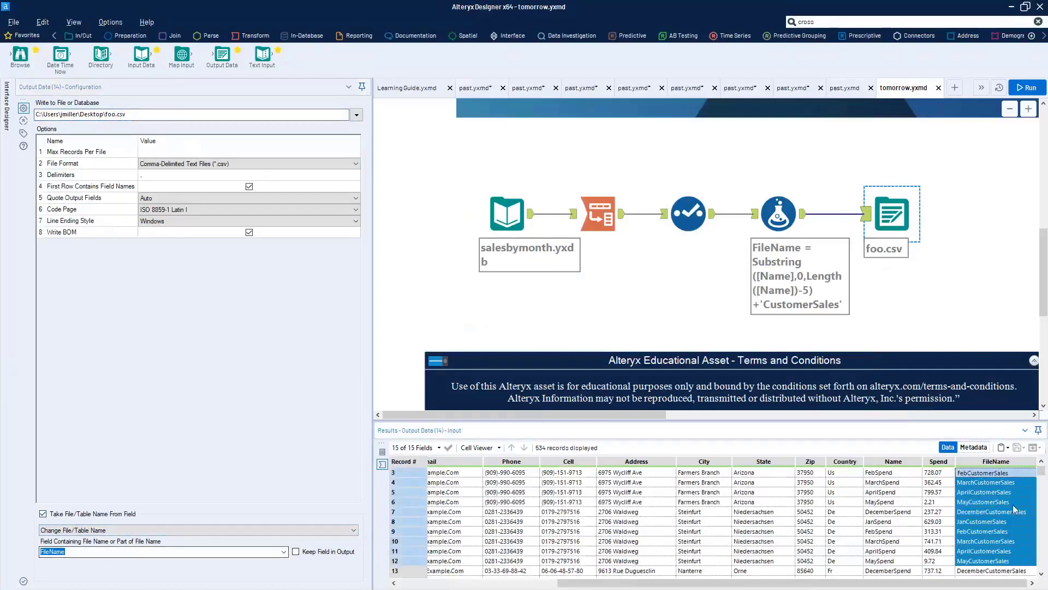
{"action": "left_click_drag", "start_coordinate": [982, 492], "coordinate": [973, 582]}
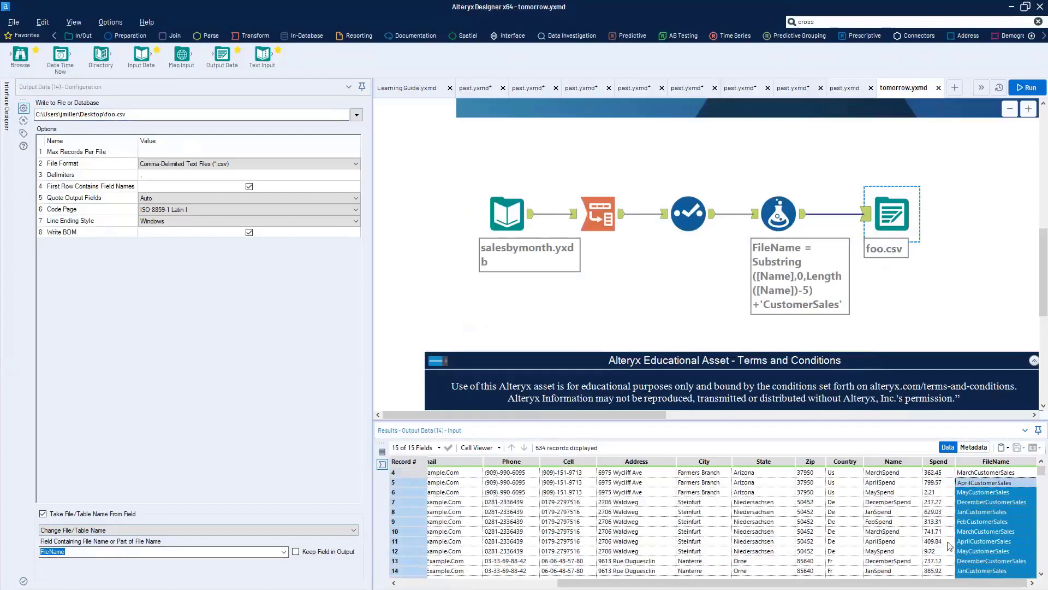
{"action": "left_click_drag", "start_coordinate": [763, 502], "coordinate": [793, 568]}
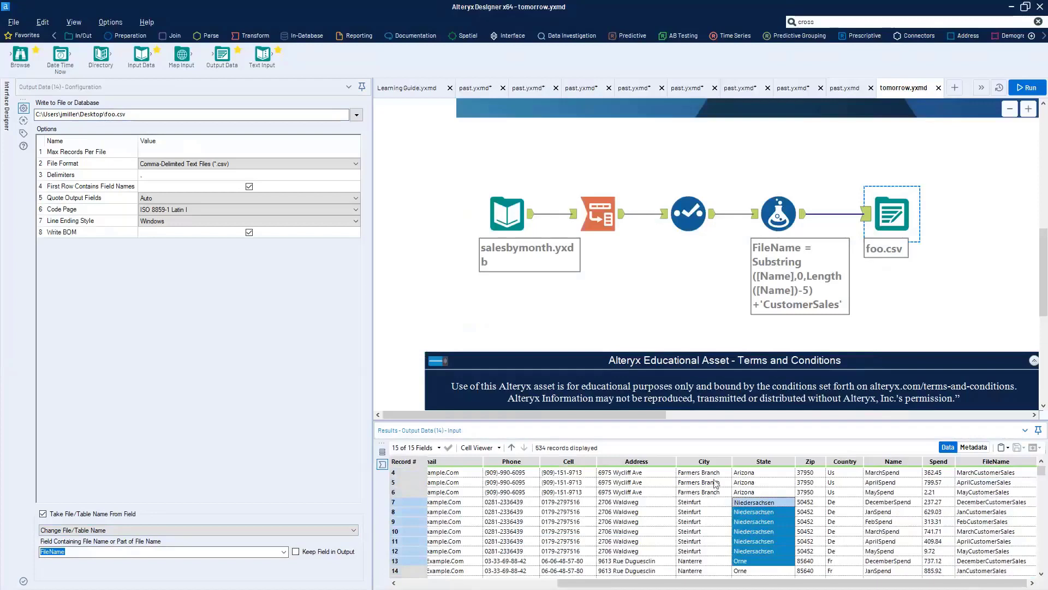
{"action": "left_click_drag", "start_coordinate": [740, 491], "coordinate": [749, 468]}
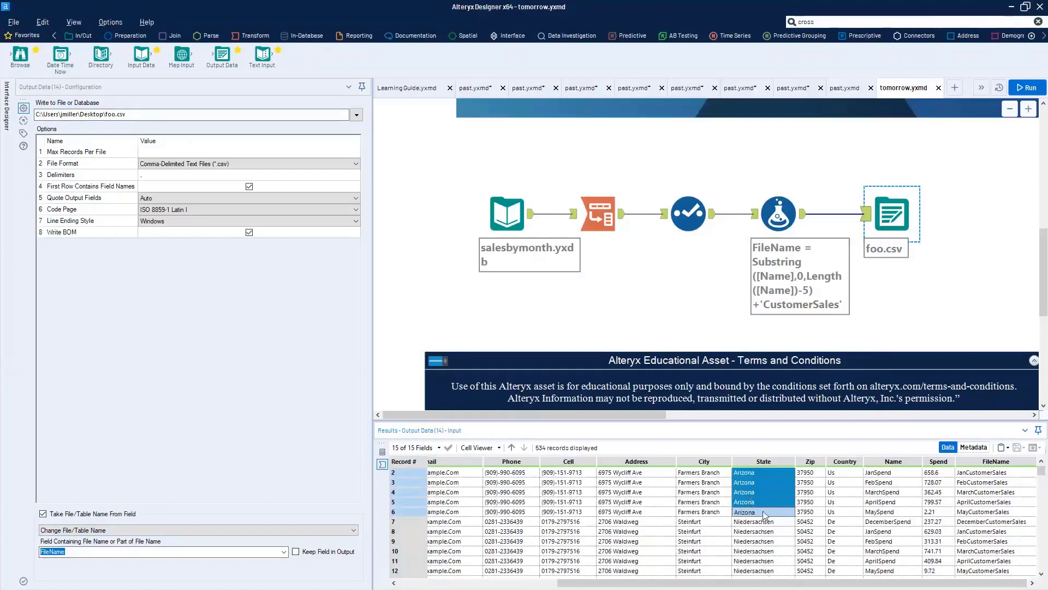
Step: Run the workflow, open the written MayCustomerSales.csv from the result messages and examine its Name column in Excel
{"action": "key", "text": "ctrl+r"}
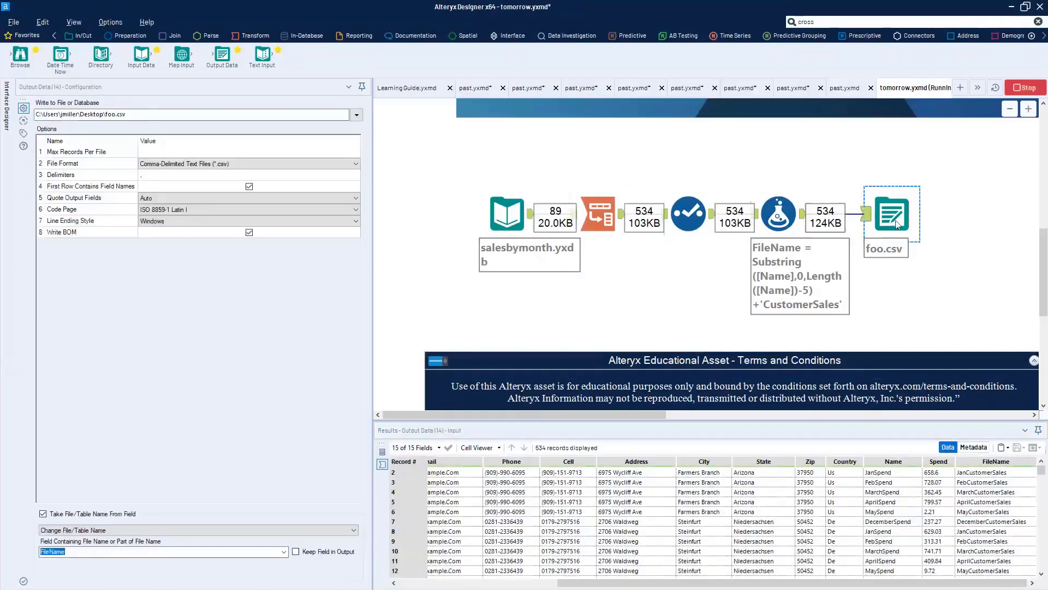
{"action": "left_click", "coordinate": [382, 451]}
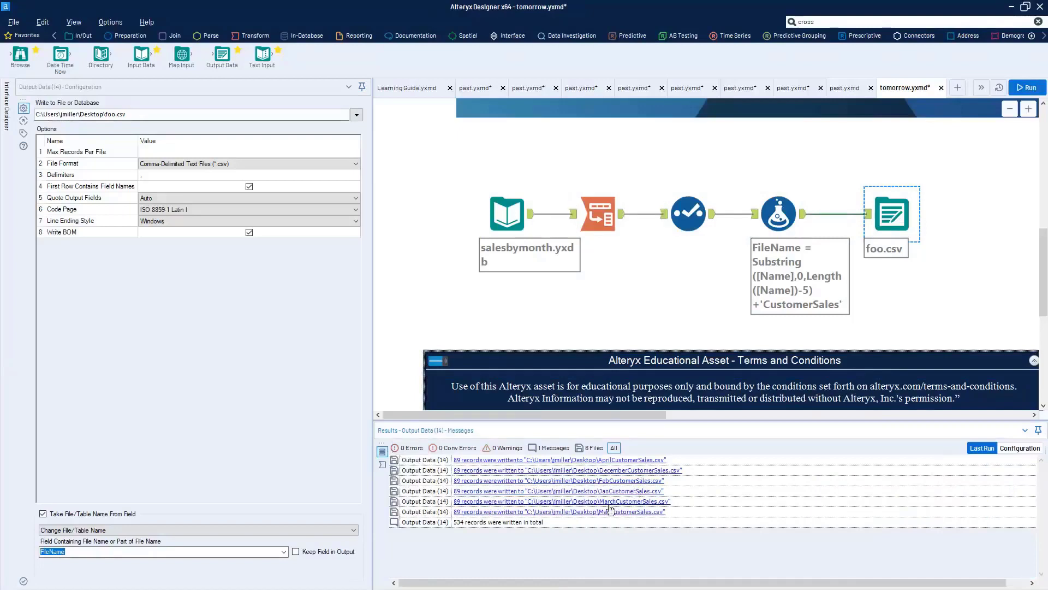
{"action": "left_click", "coordinate": [633, 517]}
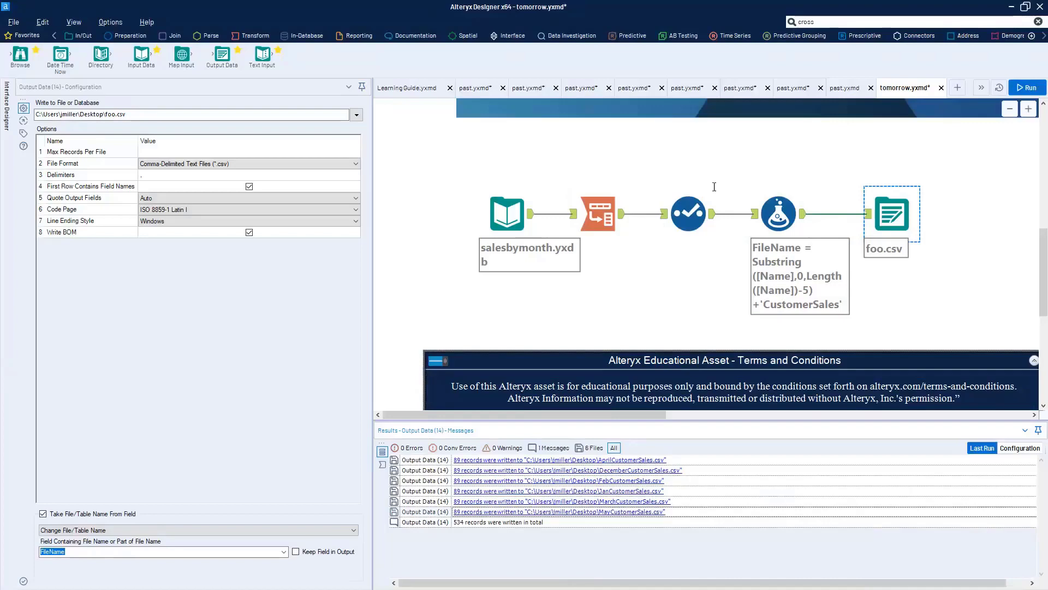
{"action": "mouse_move", "coordinate": [598, 280]}
{"action": "left_mouse_down"}
{"action": "mouse_move", "coordinate": [601, 535]}
{"action": "mouse_move", "coordinate": [600, 275]}
{"action": "mouse_move", "coordinate": [610, 545]}
{"action": "left_mouse_up"}
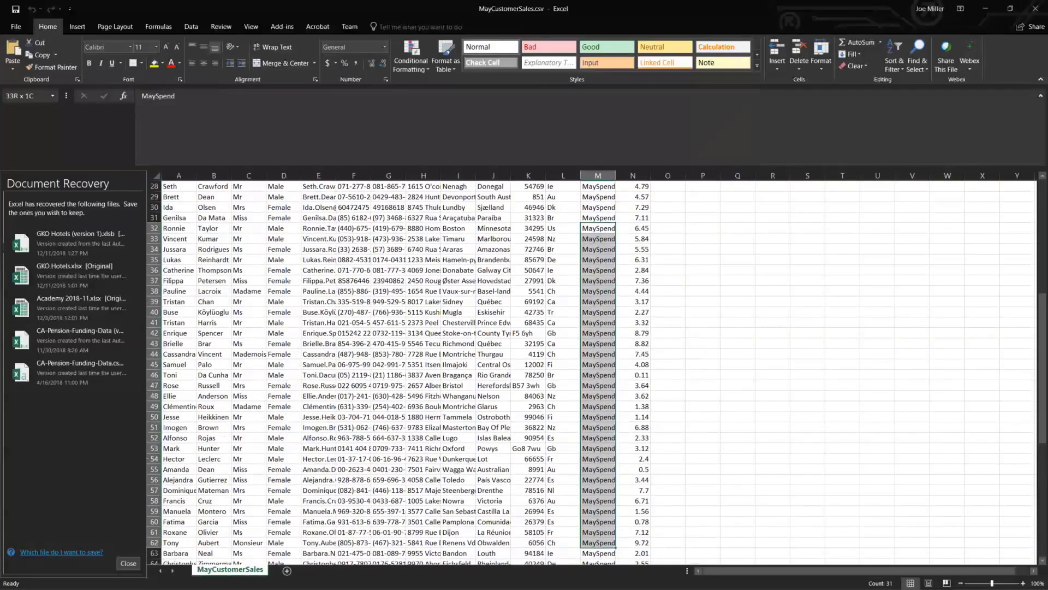
{"action": "left_click", "coordinate": [991, 9]}
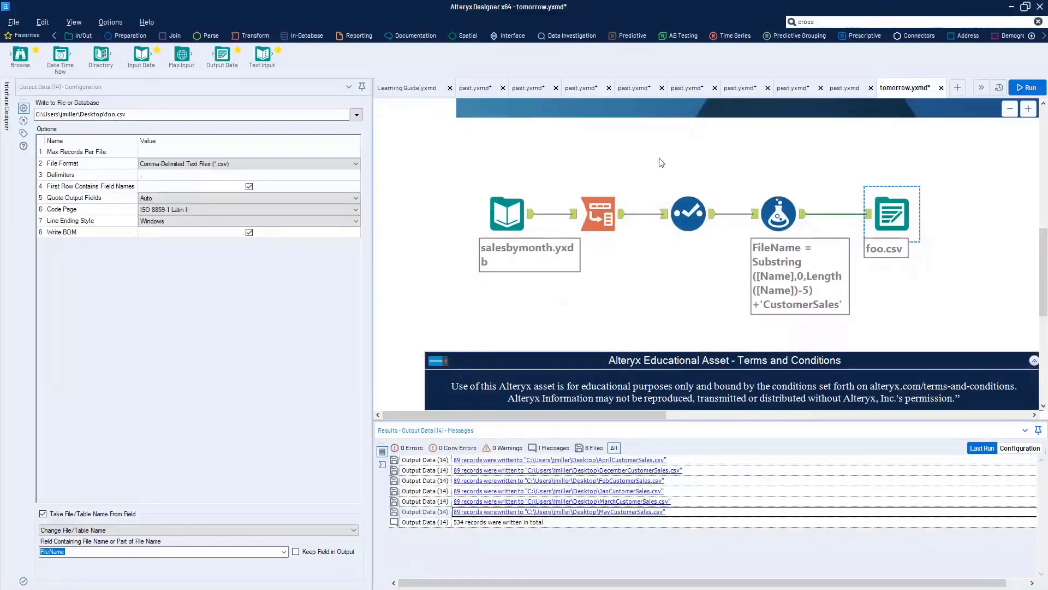
Step: Change the Output Data target to a Microsoft Excel file named spend.xlsx on the Desktop with the table name Sheet1
{"action": "left_click", "coordinate": [357, 114]}
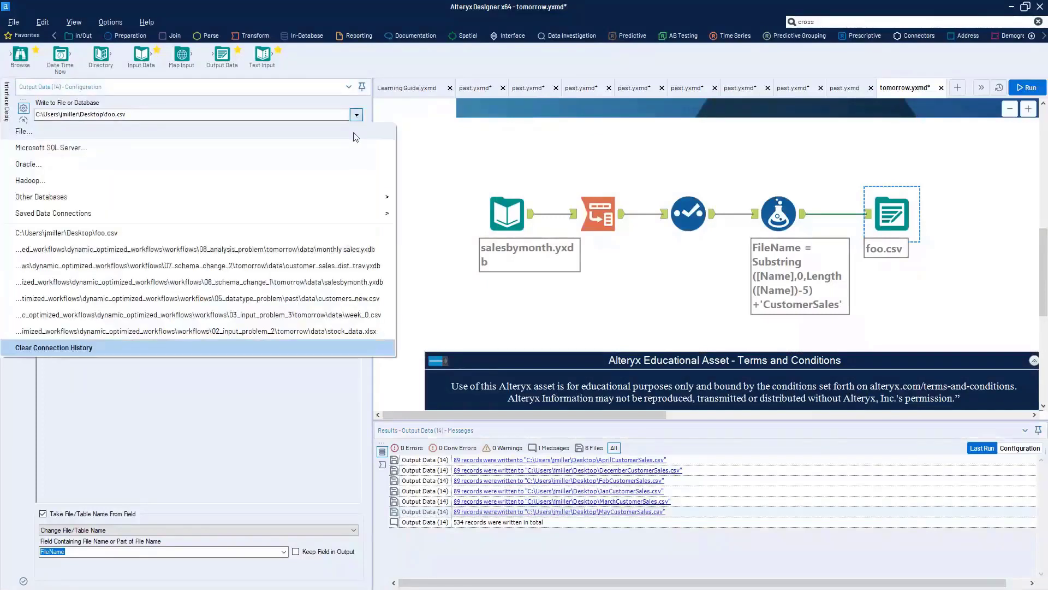
{"action": "left_click", "coordinate": [642, 347]}
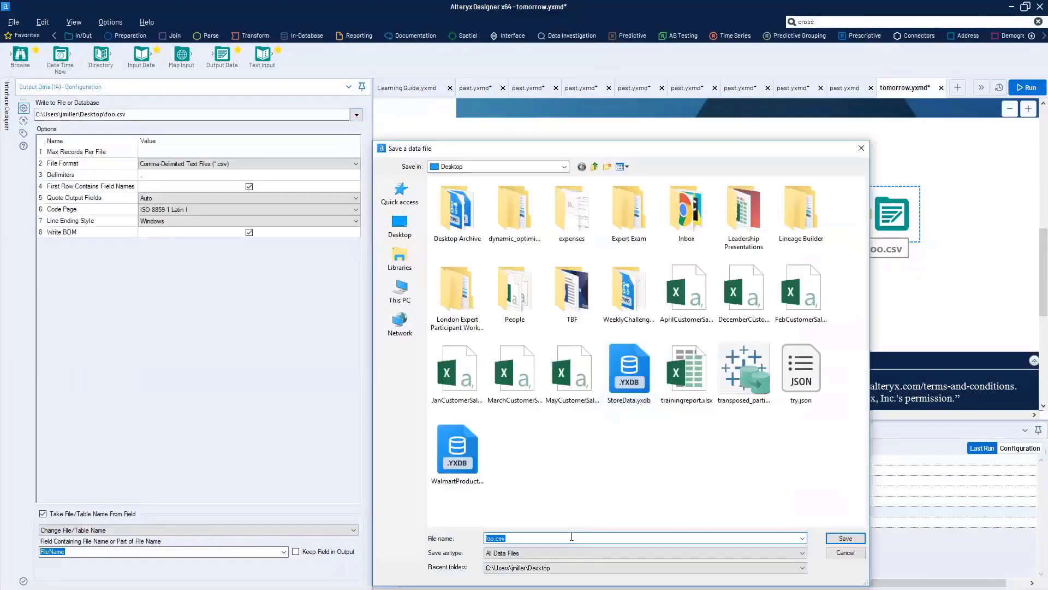
{"action": "type", "text": "spendi"}
{"action": "left_click", "coordinate": [510, 554]}
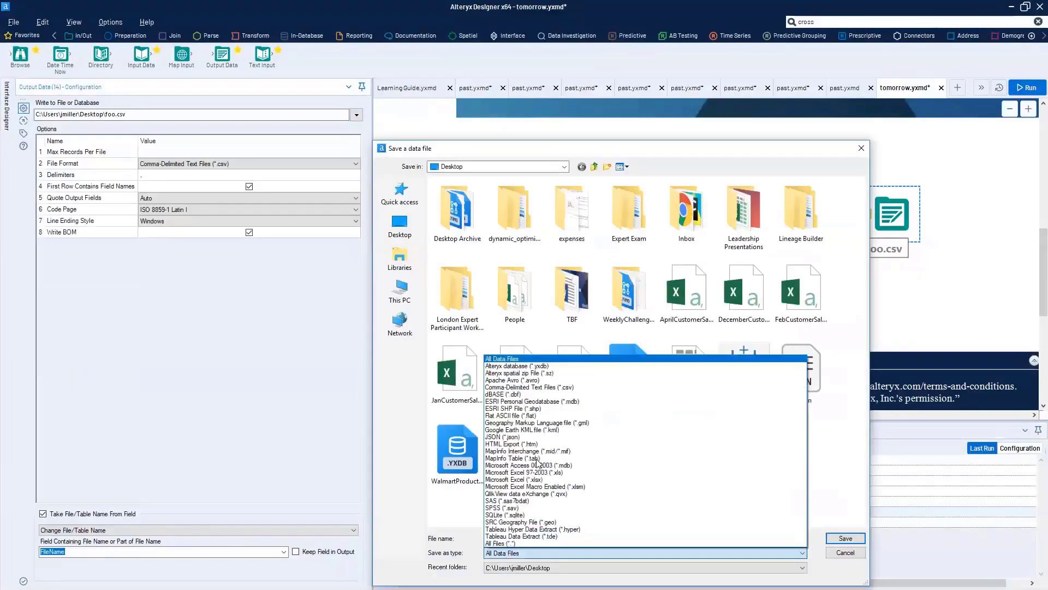
{"action": "left_click", "coordinate": [538, 479]}
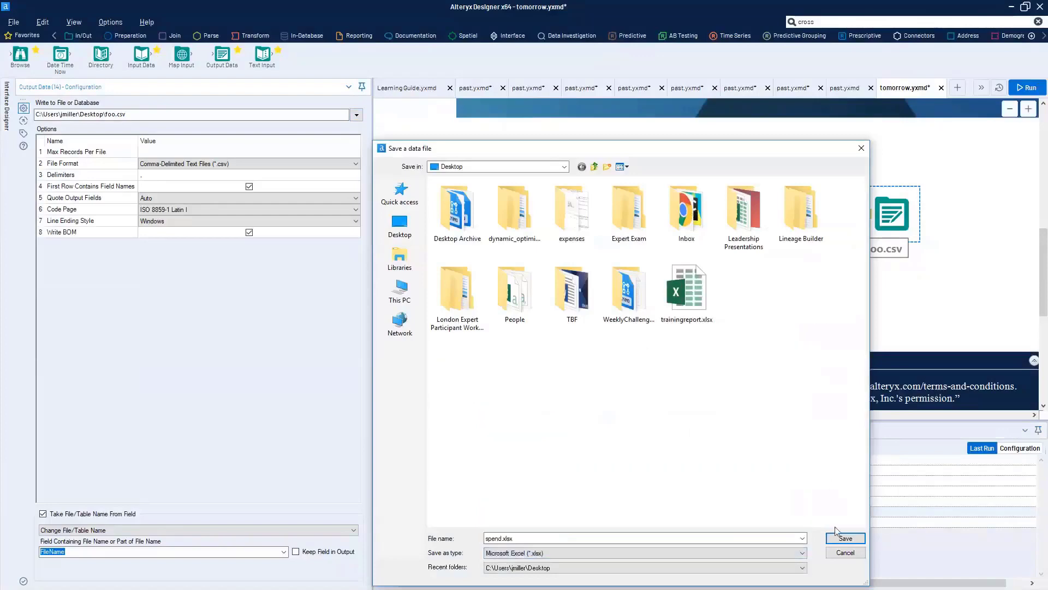
{"action": "key", "text": "Return"}
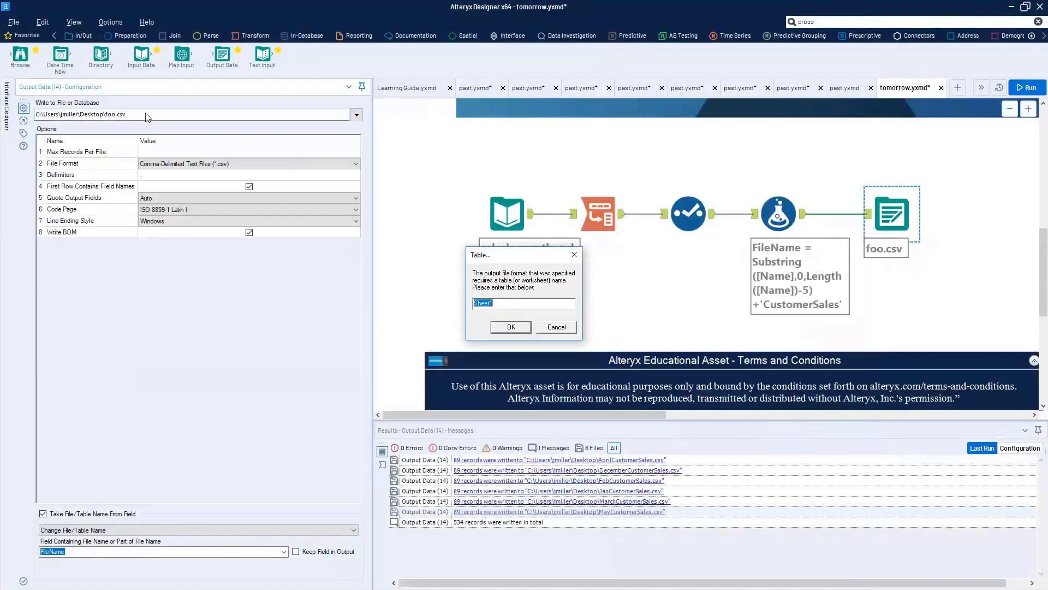
{"action": "left_click", "coordinate": [516, 329]}
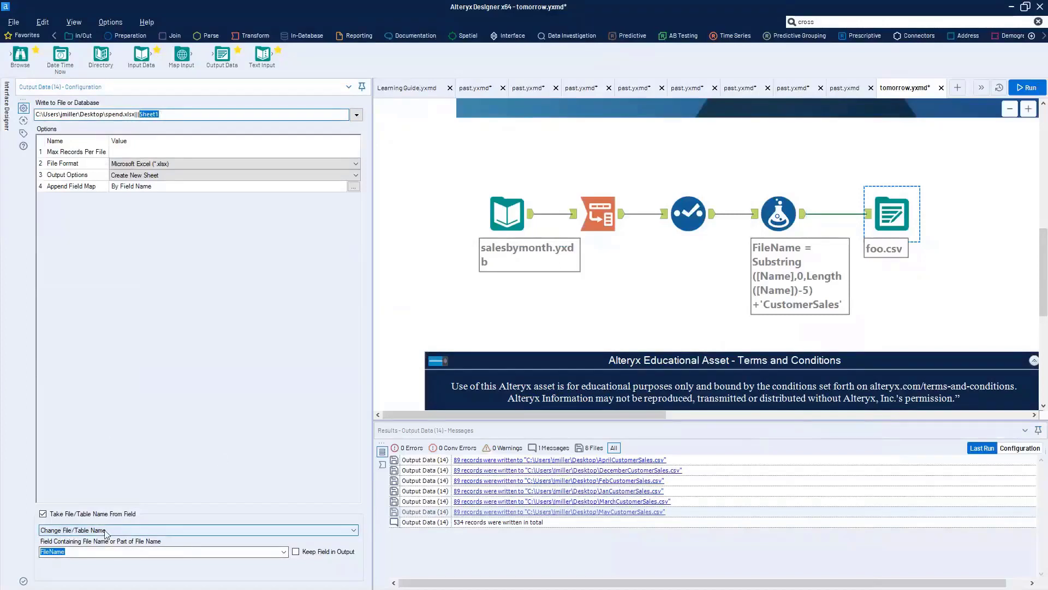
Step: Run the workflow with FileName as the table name field and open the written spend.xlsx from the AprilCustomerSales message
{"action": "left_click", "coordinate": [67, 553]}
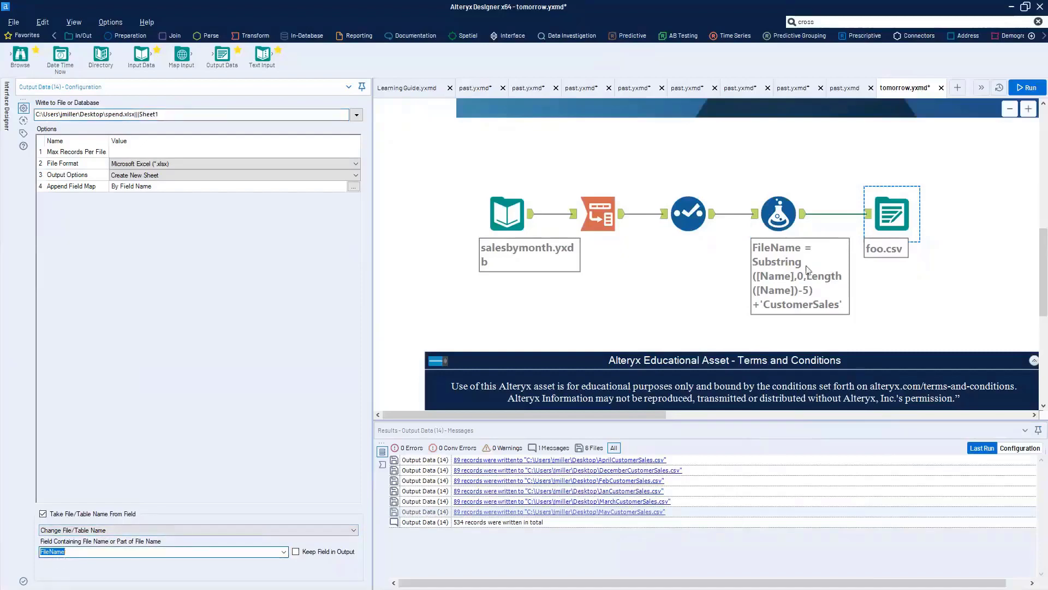
{"action": "left_click", "coordinate": [886, 236]}
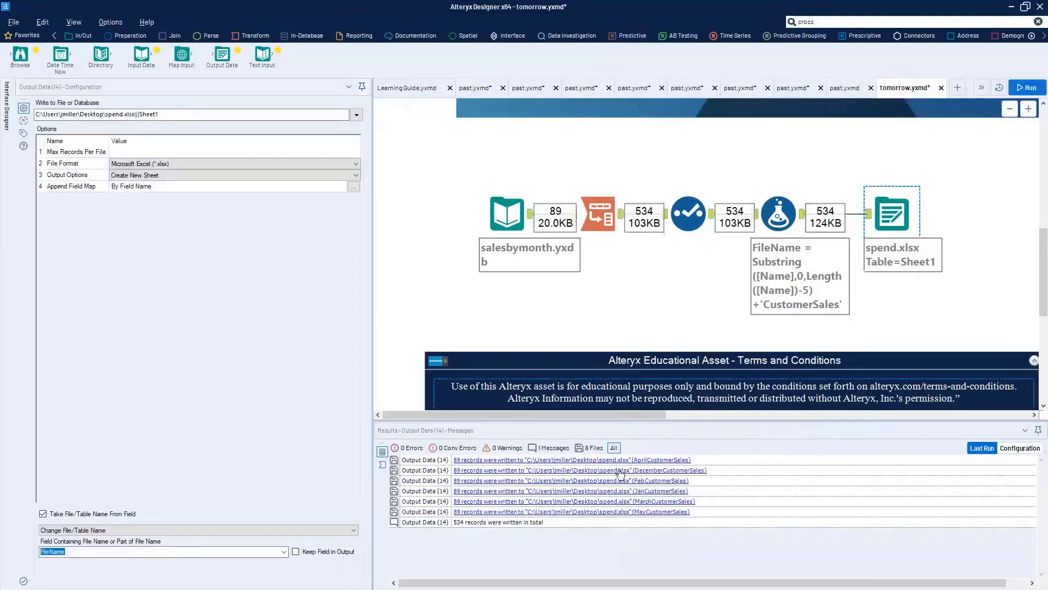
{"action": "left_click", "coordinate": [644, 461]}
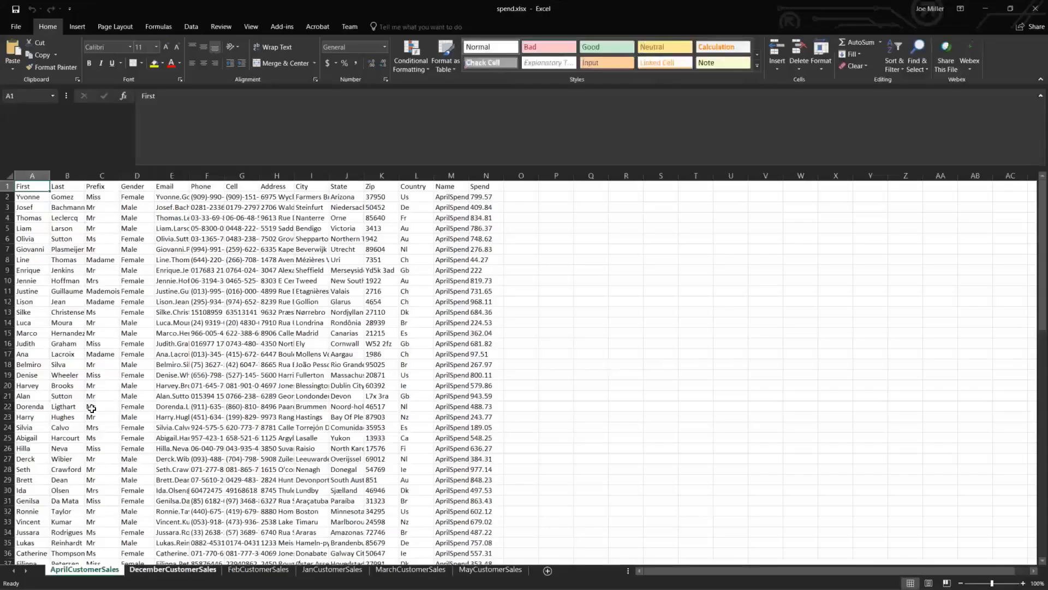
Step: Examine the customer rows in spend.xlsx across the AprilCustomerSales, DecemberCustomerSales, JanCustomerSales and MarchCustomerSales sheets
{"action": "left_click_drag", "start_coordinate": [44, 243], "coordinate": [240, 395]}
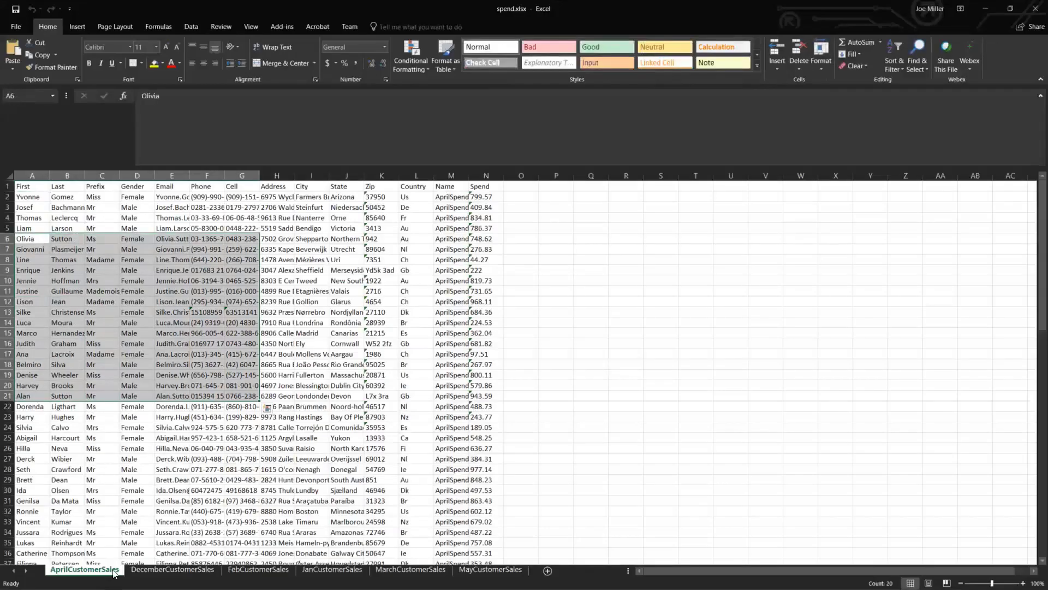
{"action": "left_click", "coordinate": [180, 569]}
{"action": "left_click", "coordinate": [338, 569]}
{"action": "left_click", "coordinate": [379, 570]}
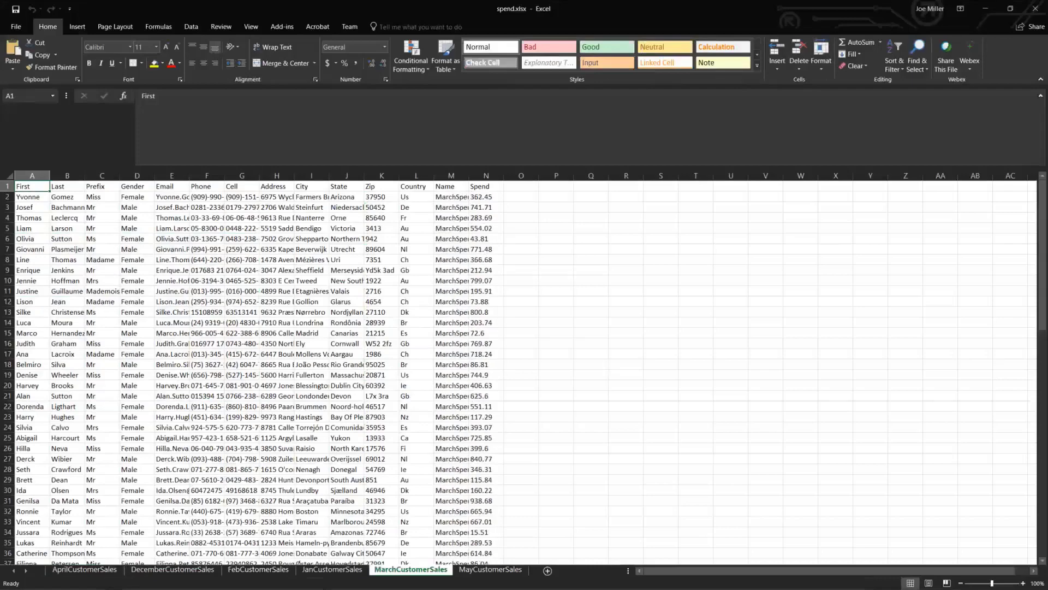
{"action": "left_click_drag", "start_coordinate": [485, 363], "coordinate": [138, 292]}
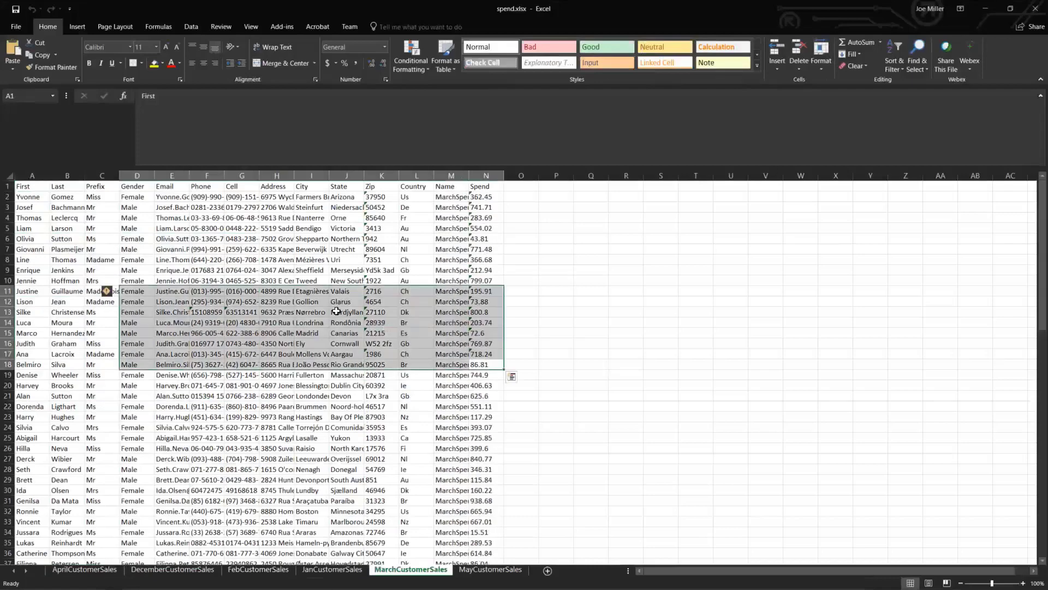
{"action": "scroll", "coordinate": [259, 350], "scroll_direction": "down", "scroll_amount": 3}
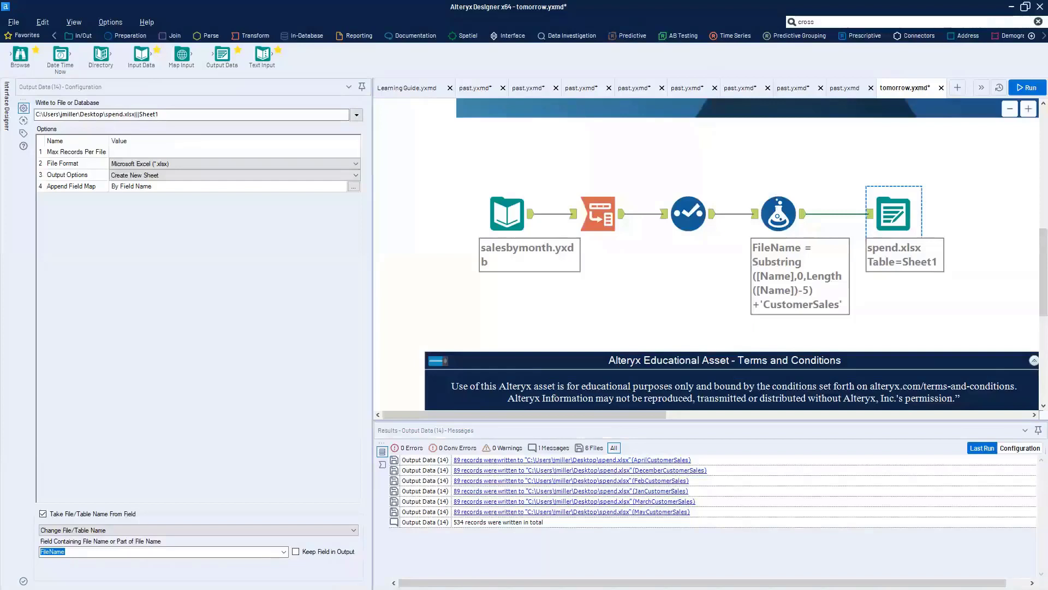
Step: Switch to Making dynamic workflows.pptx in PowerPoint, start the slide show at the Support slide and advance to Support Resources
{"action": "left_click", "coordinate": [507, 214]}
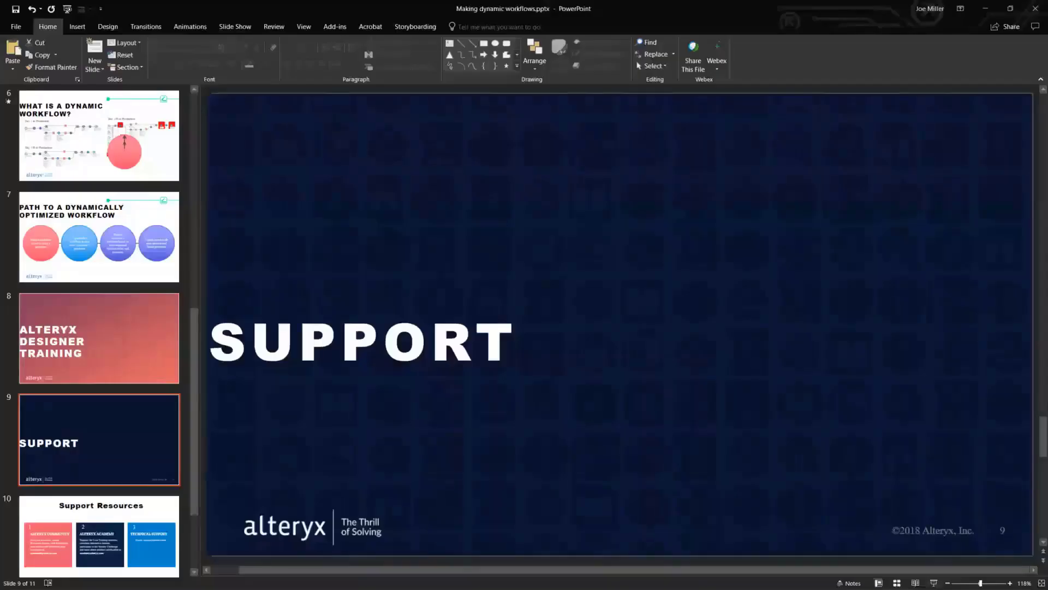
{"action": "left_click", "coordinate": [934, 583]}
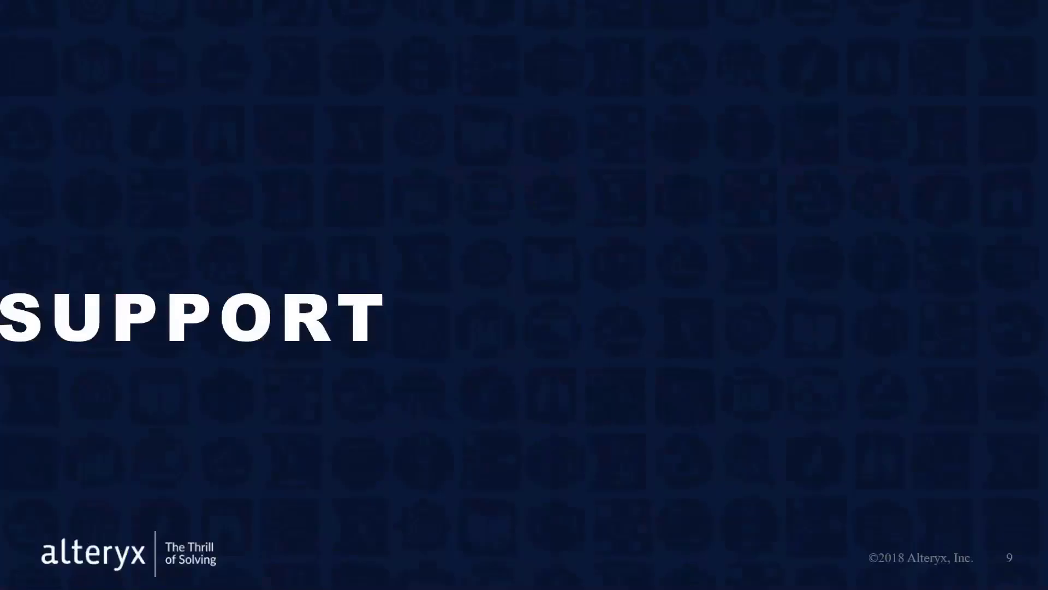
{"action": "key", "text": "Right"}
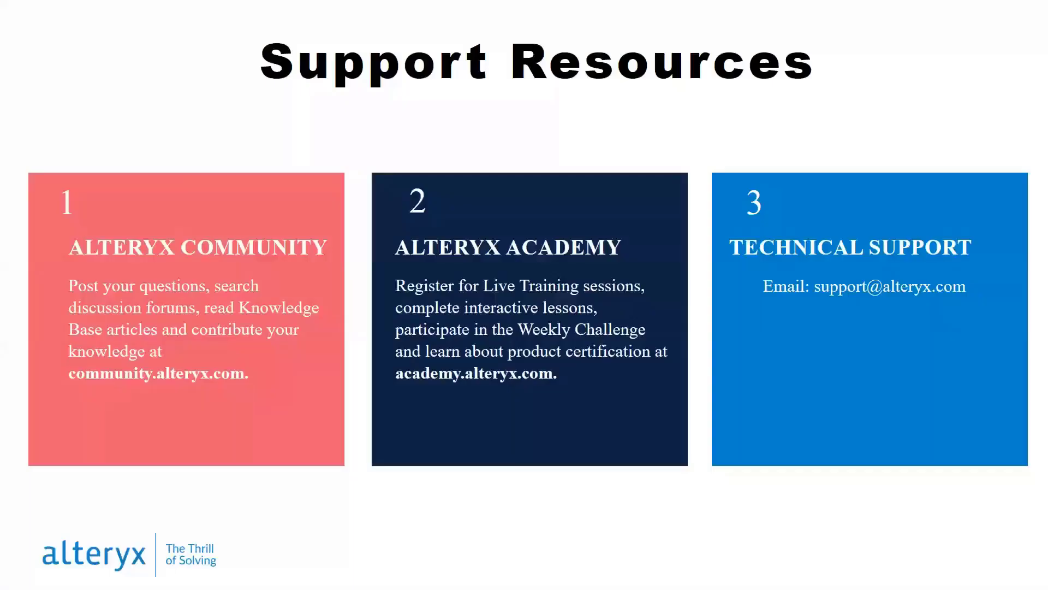